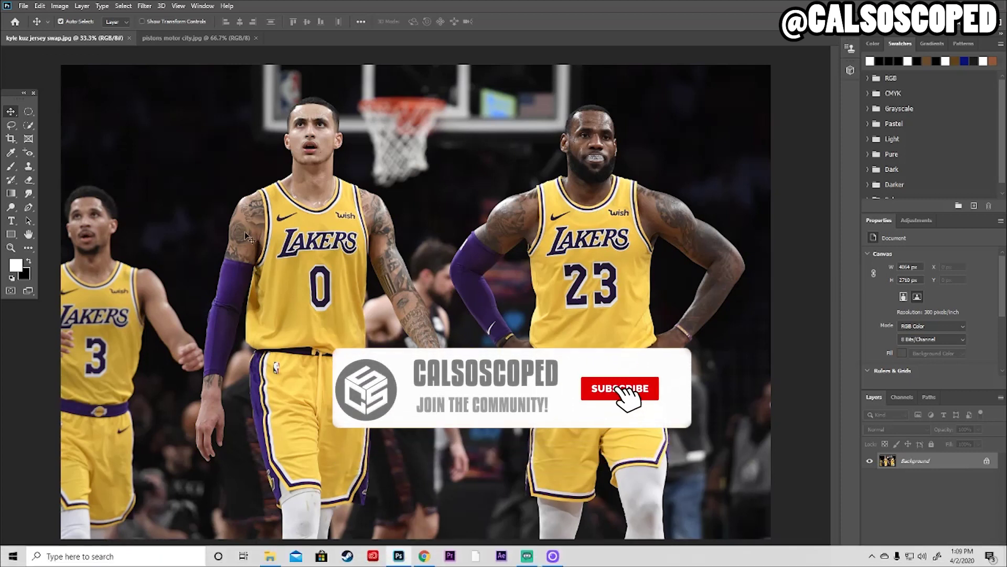
- Crop the kyle kuz jersey swap.jpg photo to a 4:5 ratio around the player wearing number 0
{"action": "left_click", "coordinate": [207, 37]}
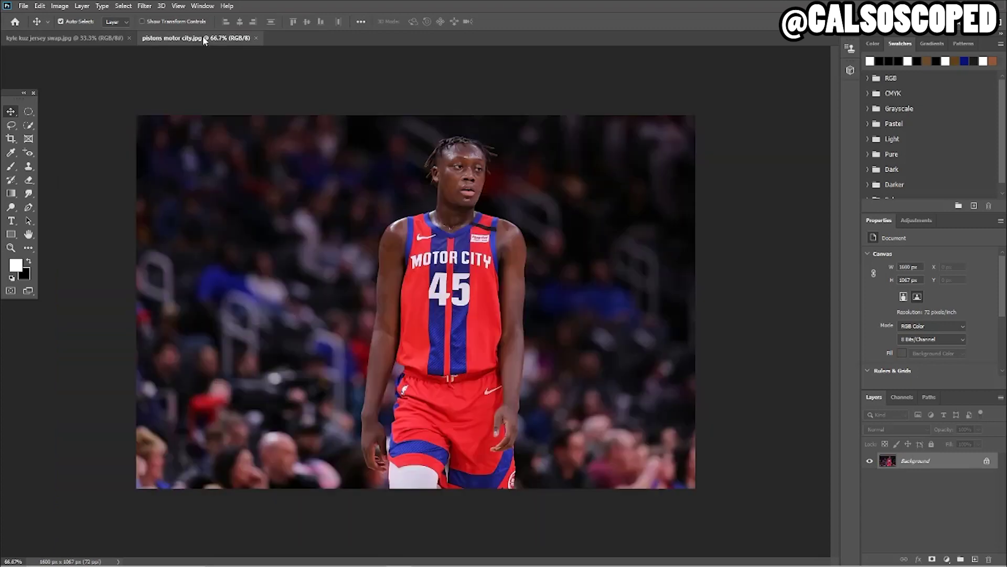
{"action": "left_click", "coordinate": [89, 39]}
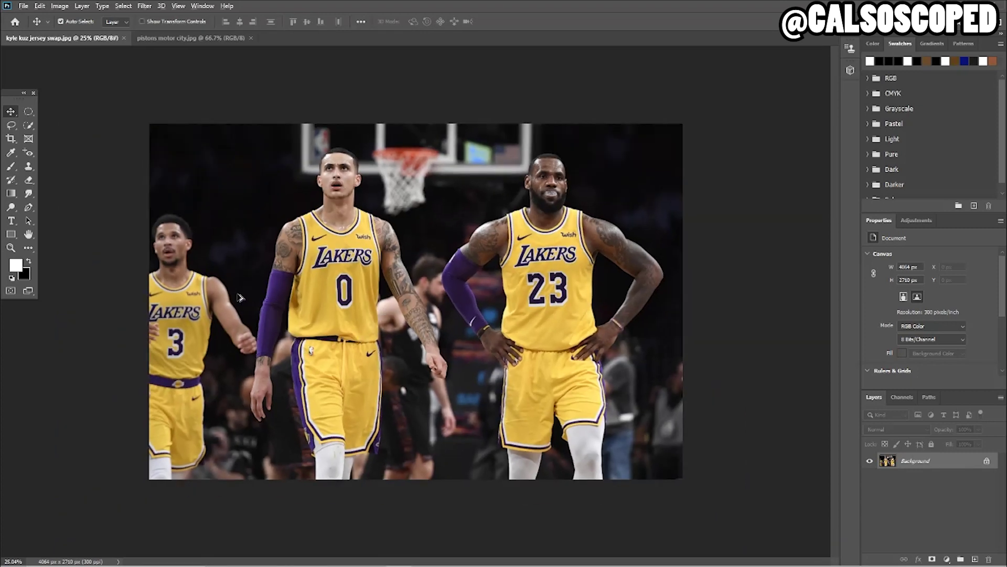
{"action": "key", "text": "ctrl+plus"}
{"action": "key", "text": "ctrl+minus"}
{"action": "key", "text": "c"}
{"action": "left_click_drag", "start_coordinate": [346, 268], "coordinate": [455, 263]}
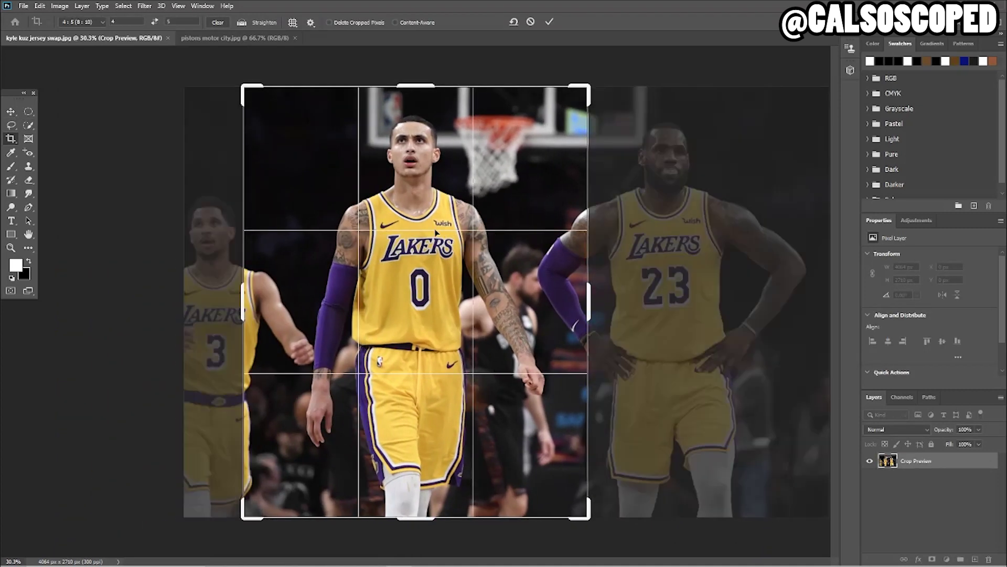
{"action": "left_click", "coordinate": [9, 112]}
{"action": "key", "text": "ctrl+0"}
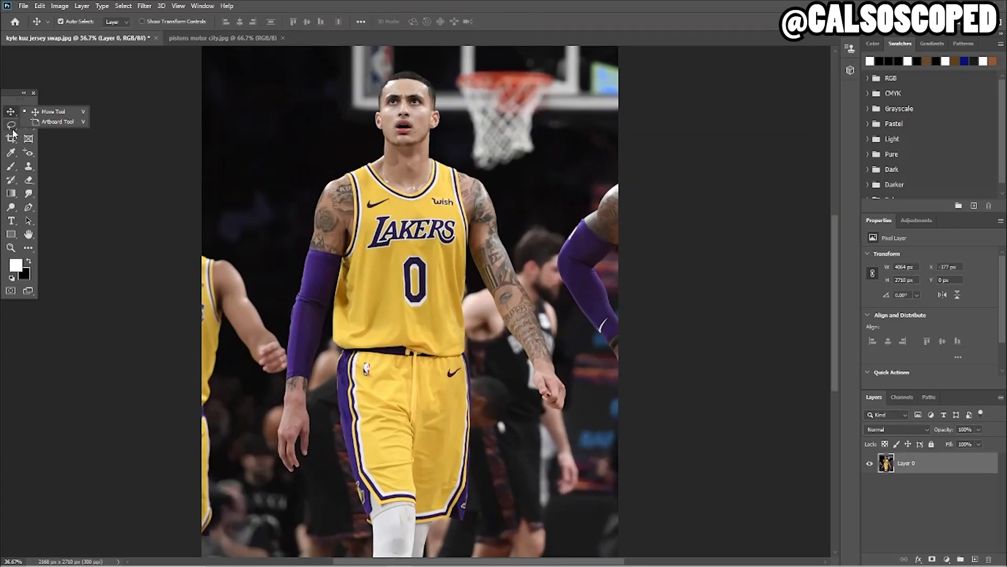
{"action": "left_click", "coordinate": [23, 140]}
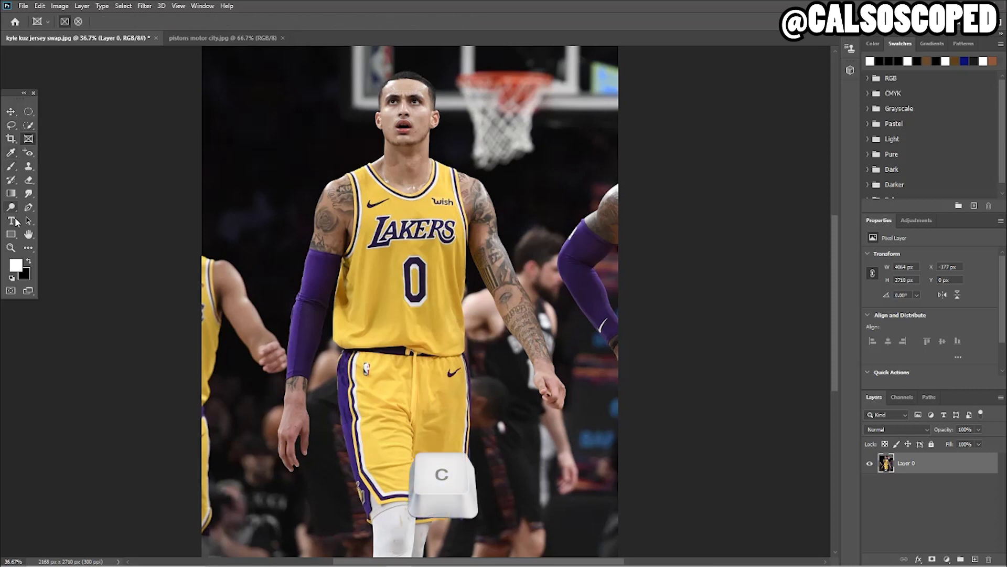
{"action": "key", "text": "c"}
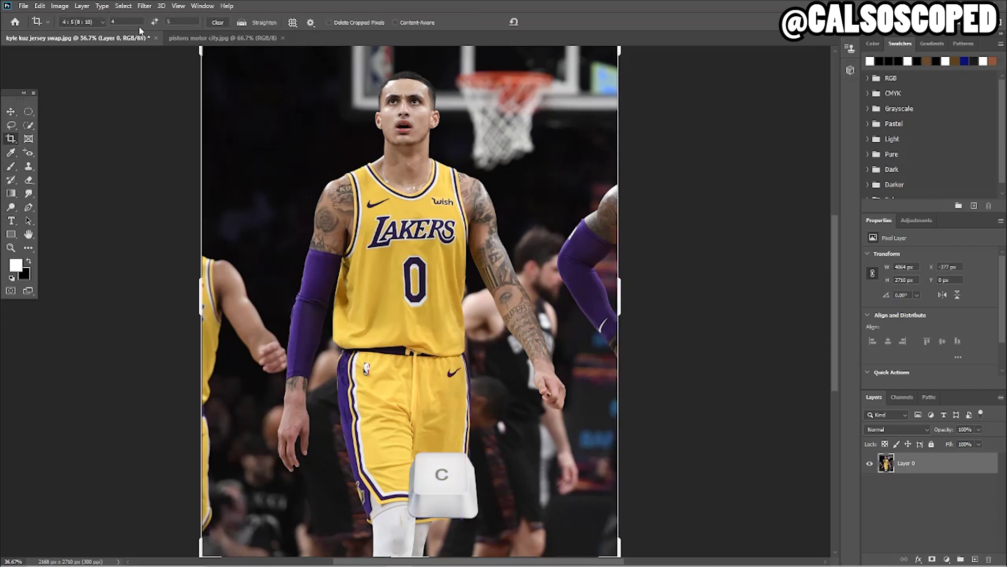
{"action": "left_click", "coordinate": [9, 113]}
{"action": "scroll", "coordinate": [433, 202], "scroll_direction": "down", "scroll_amount": 3}
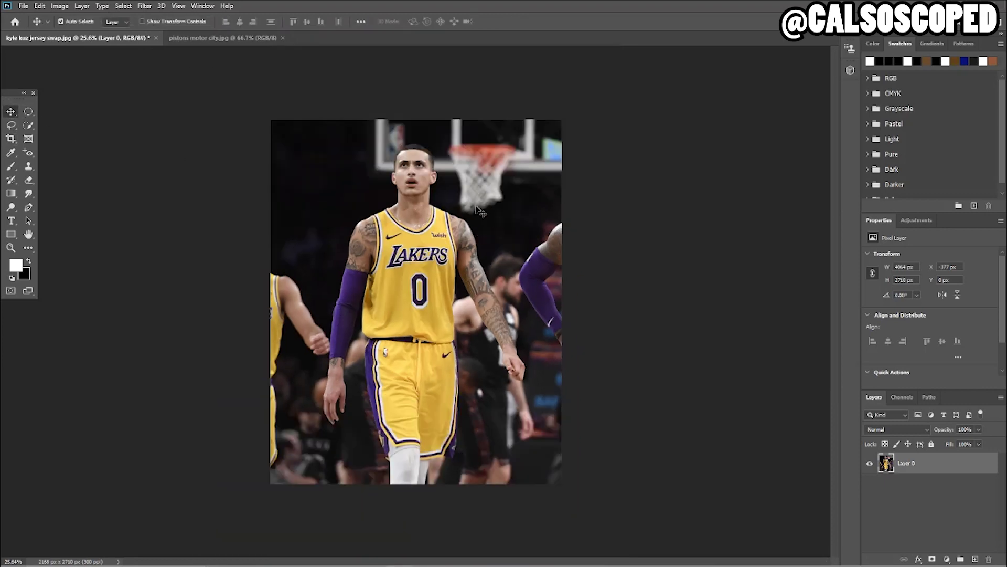
{"action": "scroll", "coordinate": [466, 193], "scroll_direction": "up", "scroll_amount": 1}
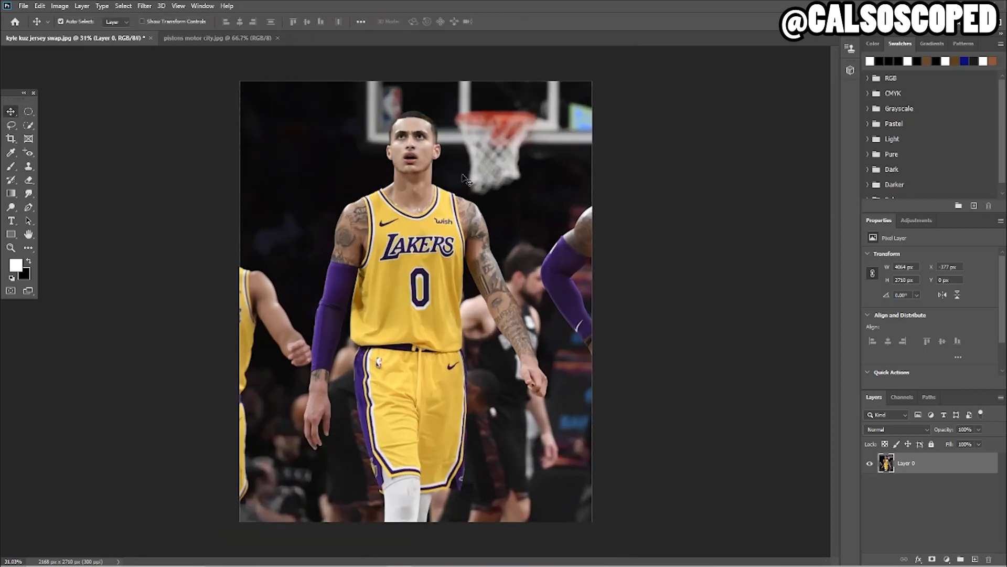
- Start a Pen tool path around the player, tracing up the left edge of the neck towards the ear
{"action": "left_click", "coordinate": [16, 126]}
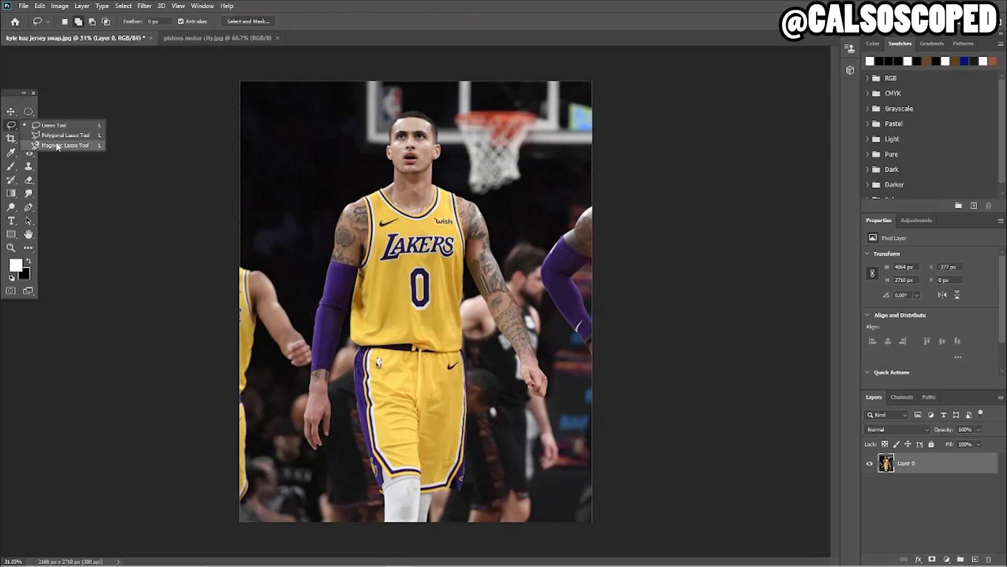
{"action": "key", "text": "p"}
{"action": "right_click", "coordinate": [32, 207]}
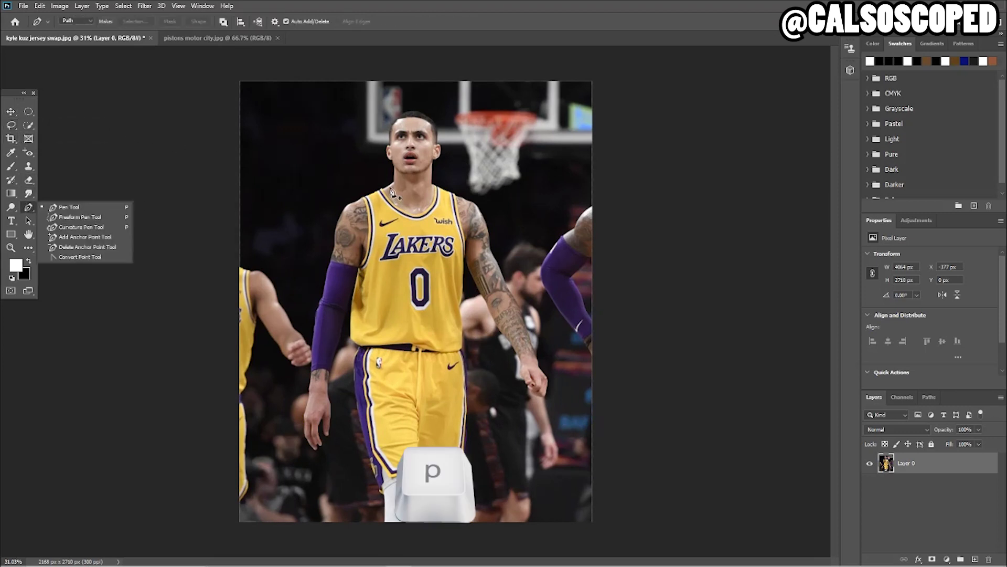
{"action": "left_click", "coordinate": [395, 179]}
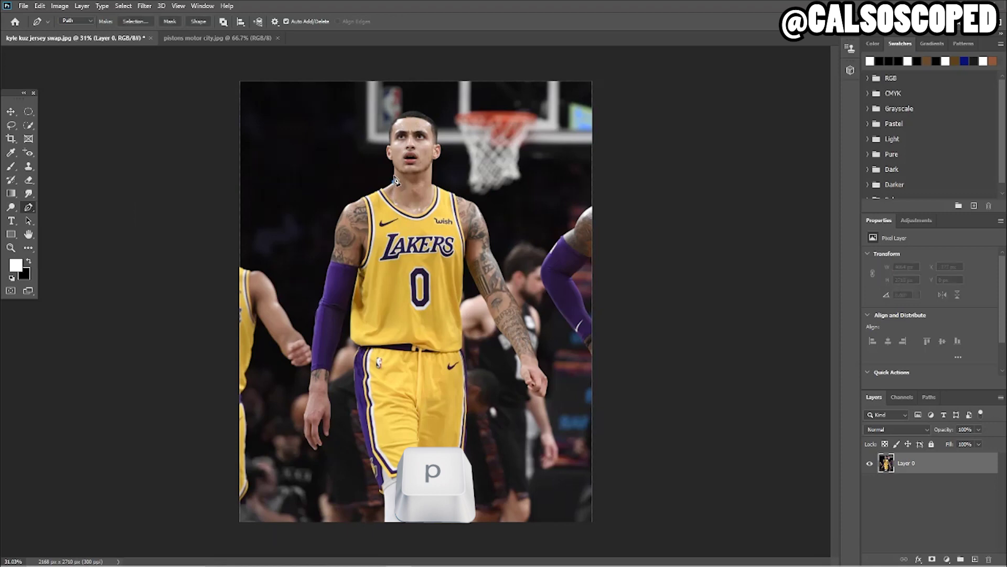
{"action": "left_click", "coordinate": [394, 176]}
{"action": "scroll", "coordinate": [401, 170], "scroll_direction": "up", "scroll_amount": 5}
{"action": "scroll", "coordinate": [412, 154], "scroll_direction": "up", "scroll_amount": 1}
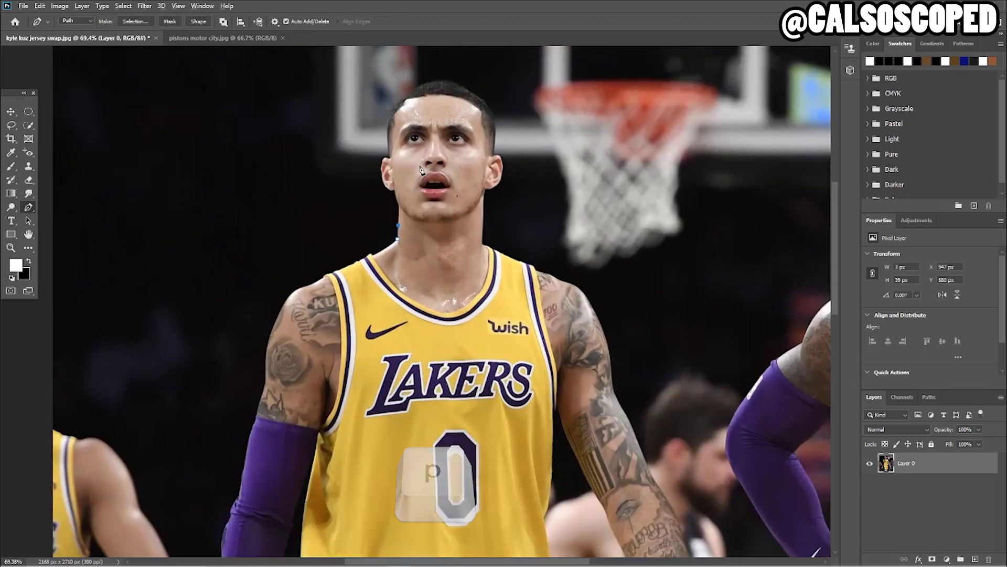
{"action": "scroll", "coordinate": [412, 163], "scroll_direction": "up", "scroll_amount": 3}
{"action": "scroll", "coordinate": [413, 190], "scroll_direction": "up", "scroll_amount": 1}
{"action": "left_click", "coordinate": [376, 265]}
{"action": "left_click", "coordinate": [376, 249]}
{"action": "left_click", "coordinate": [376, 245]}
{"action": "left_click", "coordinate": [376, 240]}
{"action": "left_click", "coordinate": [375, 233]}
{"action": "left_click", "coordinate": [369, 223]}
{"action": "left_click", "coordinate": [366, 209]}
{"action": "left_click", "coordinate": [362, 210]}
- Continue the pen path over the top of the player's head and around the right ear to its lobe
{"action": "scroll", "coordinate": [344, 149], "scroll_direction": "up", "scroll_amount": 2}
{"action": "left_click", "coordinate": [350, 187]}
{"action": "left_click", "coordinate": [372, 112]}
{"action": "left_click", "coordinate": [424, 72]}
{"action": "scroll", "coordinate": [425, 79], "scroll_direction": "up", "scroll_amount": 1}
{"action": "left_click", "coordinate": [463, 85]}
{"action": "left_click", "coordinate": [508, 86]}
{"action": "left_click", "coordinate": [536, 97]}
{"action": "left_click", "coordinate": [594, 133]}
{"action": "left_click", "coordinate": [624, 176]}
{"action": "left_click", "coordinate": [629, 214]}
{"action": "left_click", "coordinate": [626, 249]}
{"action": "left_click", "coordinate": [630, 273]}
{"action": "left_click", "coordinate": [648, 304]}
{"action": "scroll", "coordinate": [648, 348], "scroll_direction": "up", "scroll_amount": 5}
{"action": "left_click", "coordinate": [597, 362]}
{"action": "left_click", "coordinate": [582, 368]}
{"action": "left_click", "coordinate": [563, 375]}
{"action": "left_click", "coordinate": [531, 377]}
- Continue the pen path down the right edge of the neck and along the player's right-hand shoulder
{"action": "scroll", "coordinate": [529, 376], "scroll_direction": "down", "scroll_amount": 3}
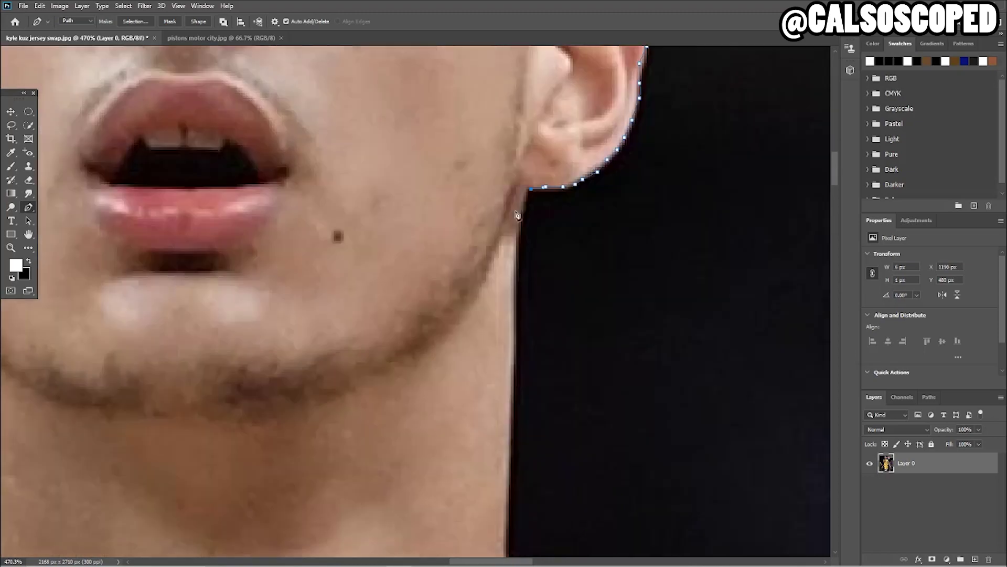
{"action": "left_click", "coordinate": [516, 251]}
{"action": "left_click", "coordinate": [508, 306]}
{"action": "scroll", "coordinate": [604, 456], "scroll_direction": "down", "scroll_amount": 2}
{"action": "left_click", "coordinate": [630, 482]}
{"action": "left_click", "coordinate": [649, 489]}
{"action": "left_click", "coordinate": [700, 505]}
{"action": "scroll", "coordinate": [731, 525], "scroll_direction": "down", "scroll_amount": 3}
{"action": "scroll", "coordinate": [598, 356], "scroll_direction": "up", "scroll_amount": 4}
{"action": "left_click", "coordinate": [541, 330]}
{"action": "left_click", "coordinate": [561, 339]}
{"action": "left_click", "coordinate": [603, 358]}
{"action": "scroll", "coordinate": [695, 444], "scroll_direction": "down", "scroll_amount": 6}
{"action": "scroll", "coordinate": [695, 443], "scroll_direction": "up", "scroll_amount": 3}
{"action": "left_click", "coordinate": [638, 379]}
{"action": "left_click", "coordinate": [645, 427]}
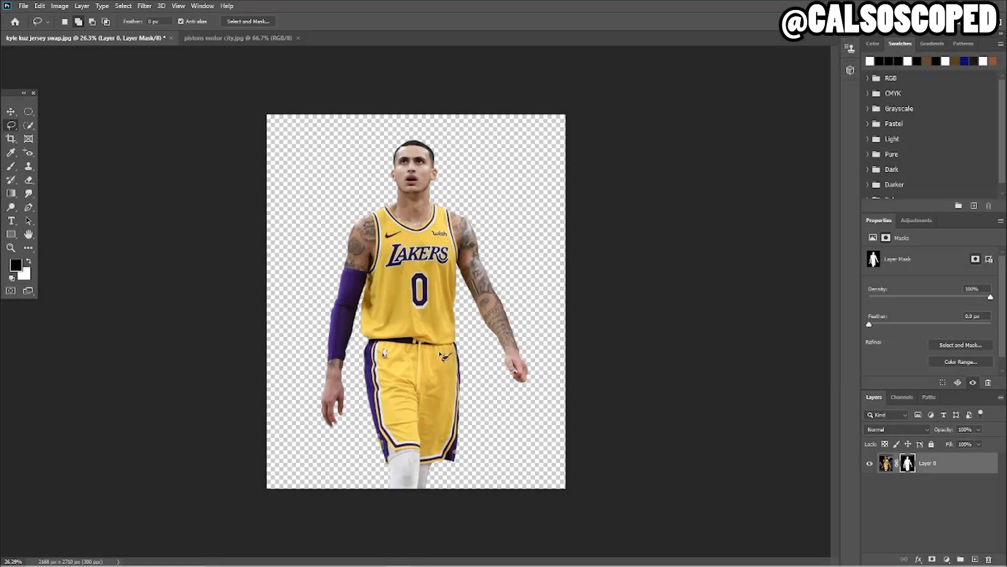
- Draw a closed practice path over the Lakers jersey's number and try to convert it to a selection
{"action": "left_click", "coordinate": [29, 206]}
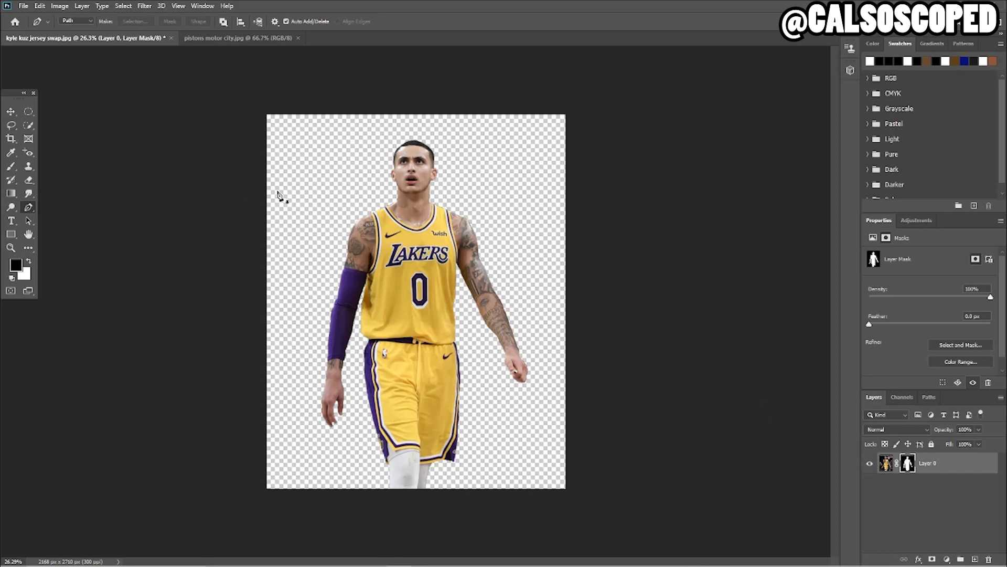
{"action": "left_click", "coordinate": [395, 270]}
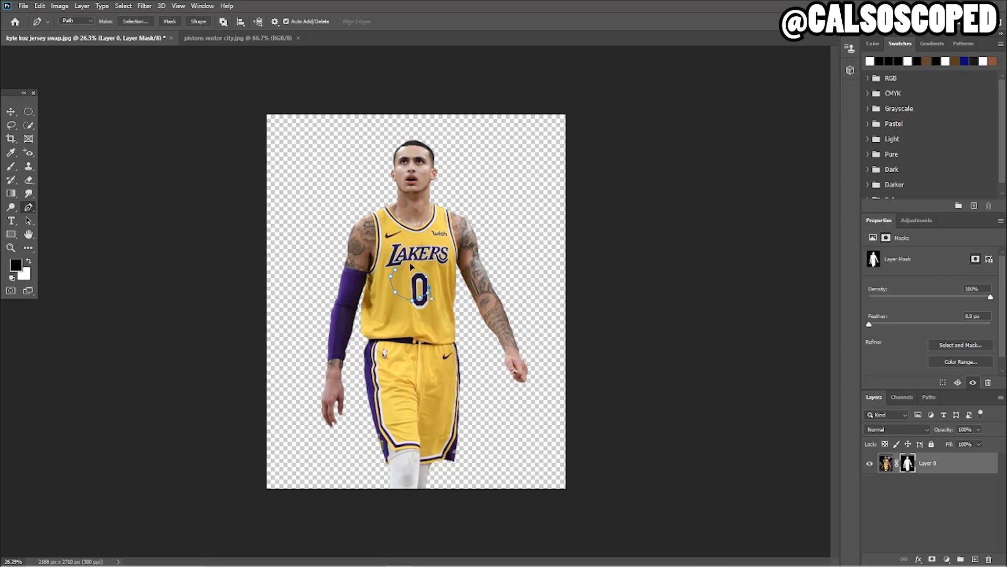
{"action": "scroll", "coordinate": [404, 277], "scroll_direction": "up", "scroll_amount": 3}
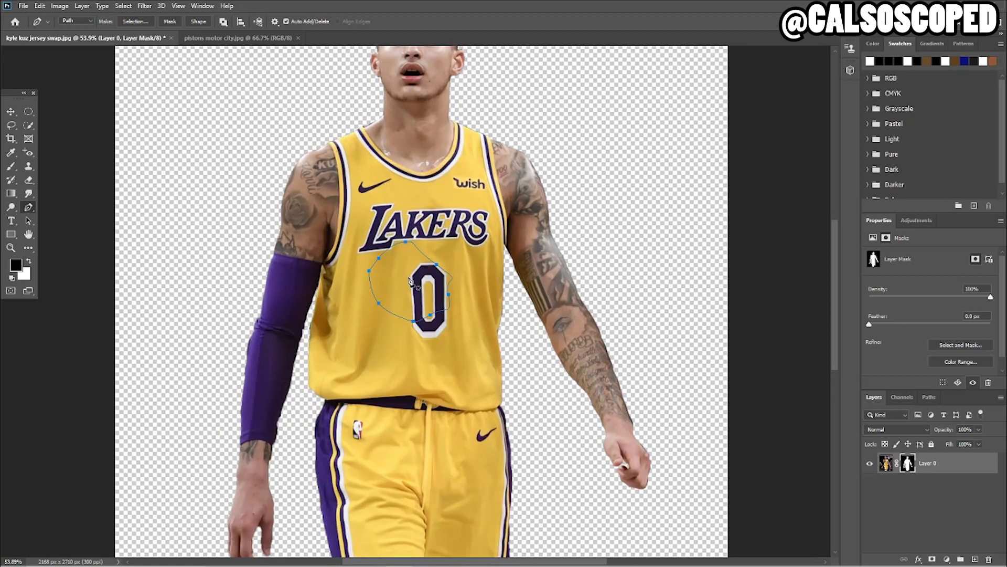
{"action": "right_click", "coordinate": [410, 282]}
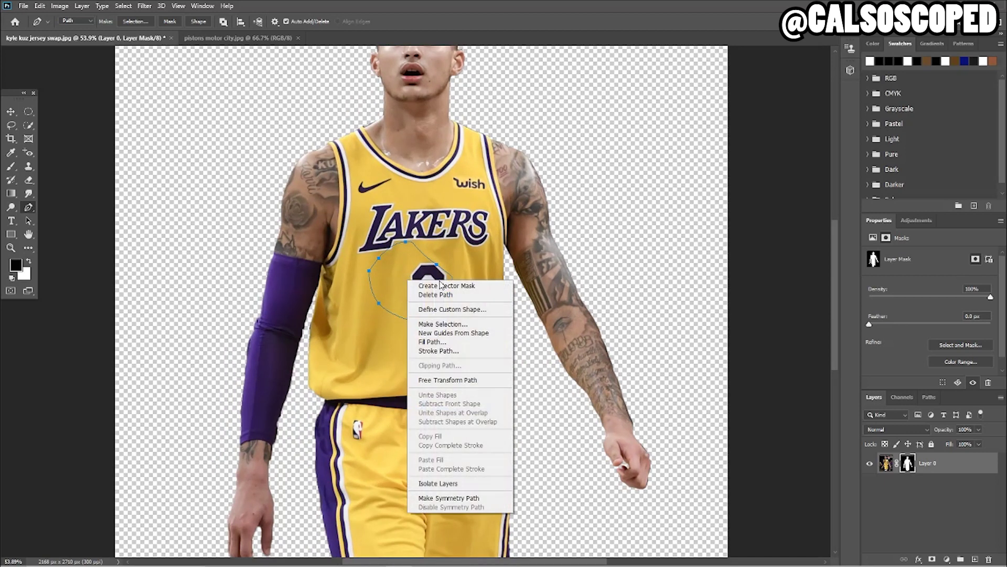
{"action": "right_click", "coordinate": [386, 274]}
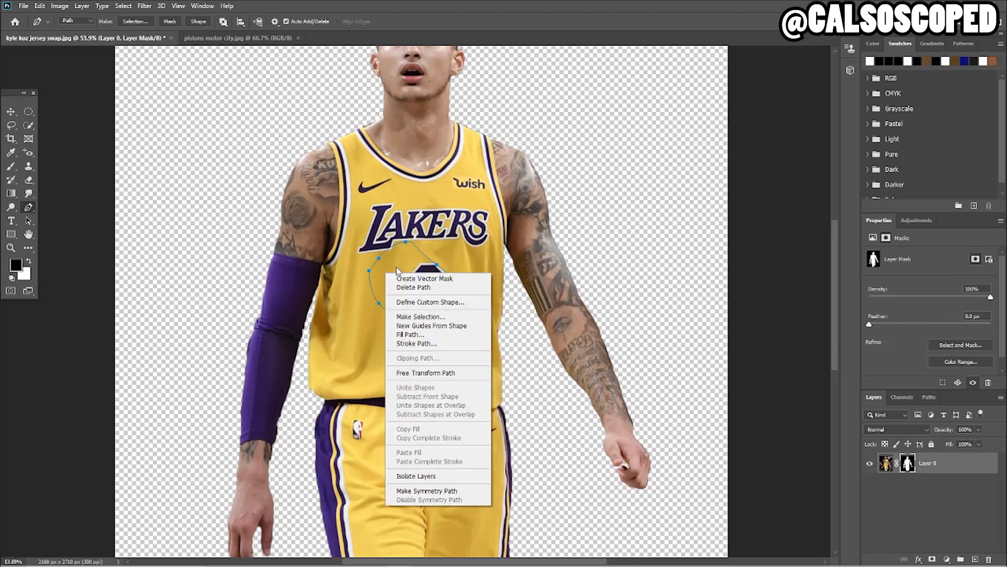
{"action": "left_click", "coordinate": [416, 316]}
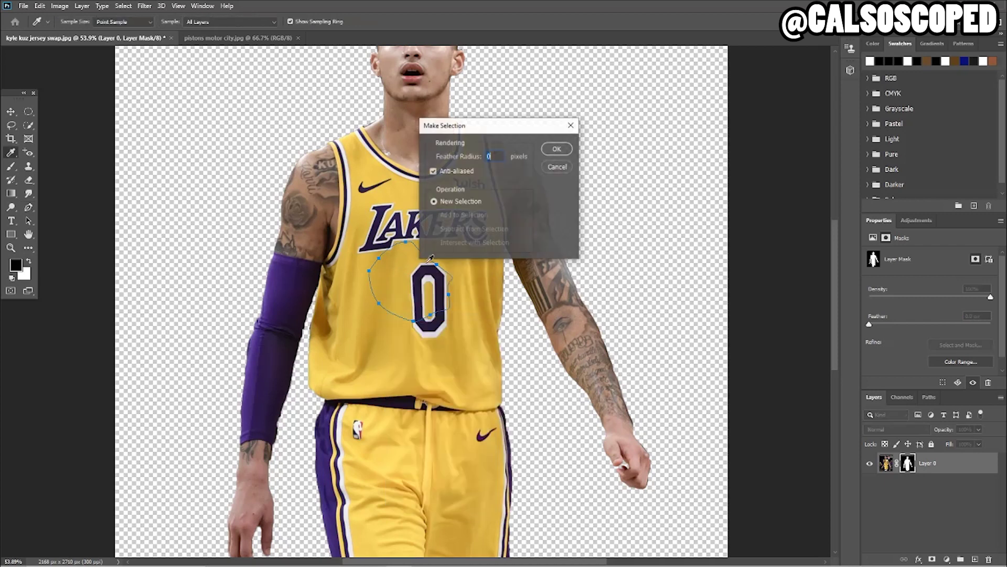
{"action": "left_click", "coordinate": [557, 166]}
- Delete the practice path from the Lakers jersey
{"action": "right_click", "coordinate": [406, 285]}
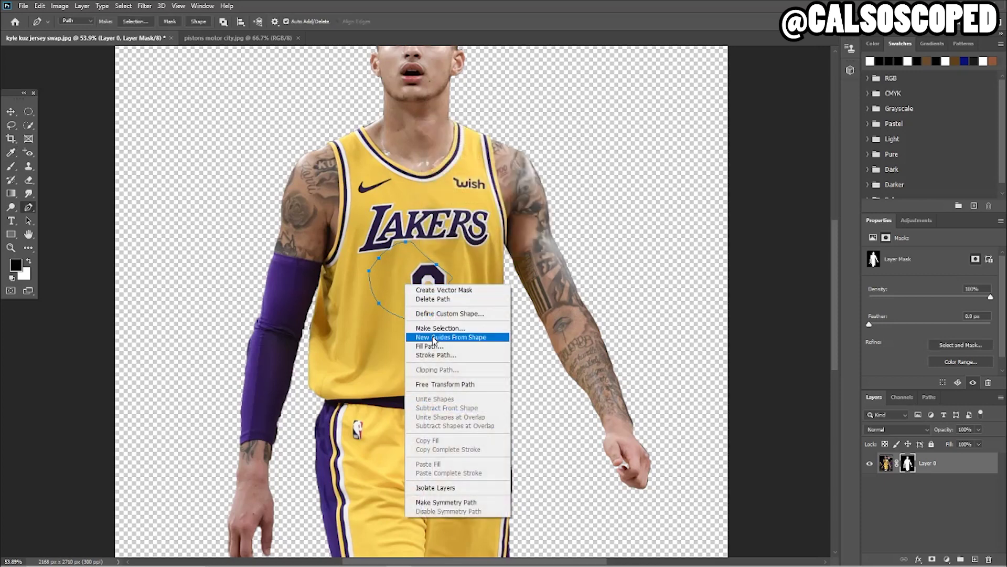
{"action": "left_click", "coordinate": [431, 298]}
{"action": "scroll", "coordinate": [438, 293], "scroll_direction": "down", "scroll_amount": 2}
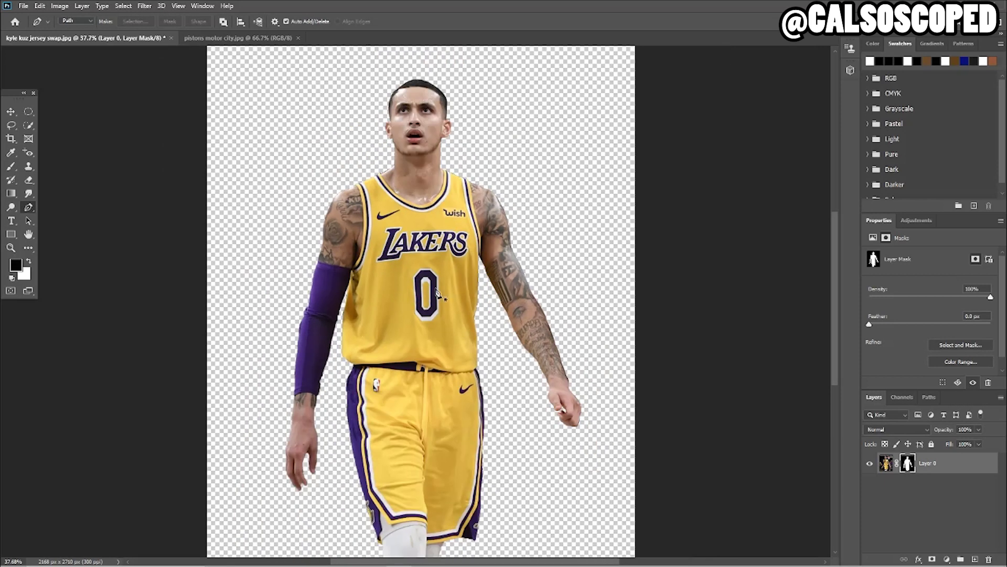
{"action": "scroll", "coordinate": [441, 286], "scroll_direction": "down", "scroll_amount": 3}
{"action": "scroll", "coordinate": [438, 278], "scroll_direction": "up", "scroll_amount": 5}
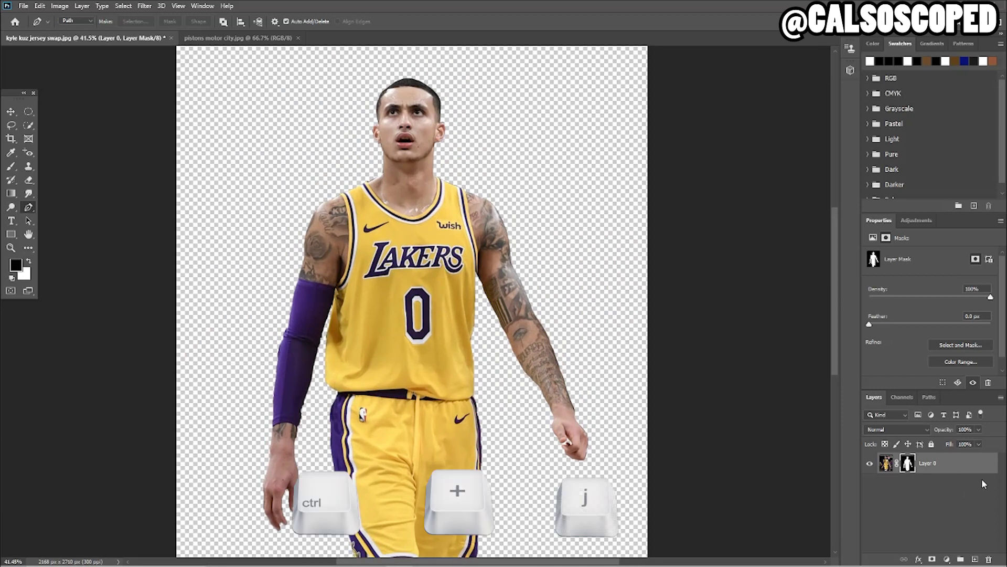
- Duplicate the masked player layer and delete the layer mask from the lower original layer
{"action": "key", "text": "ctrl+j"}
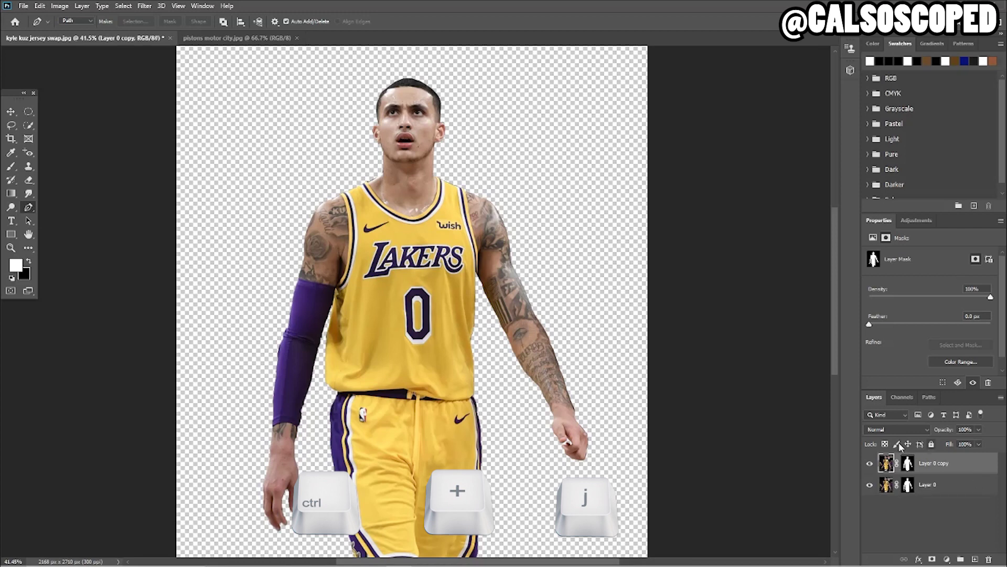
{"action": "left_click", "coordinate": [907, 485]}
{"action": "right_click", "coordinate": [907, 485]}
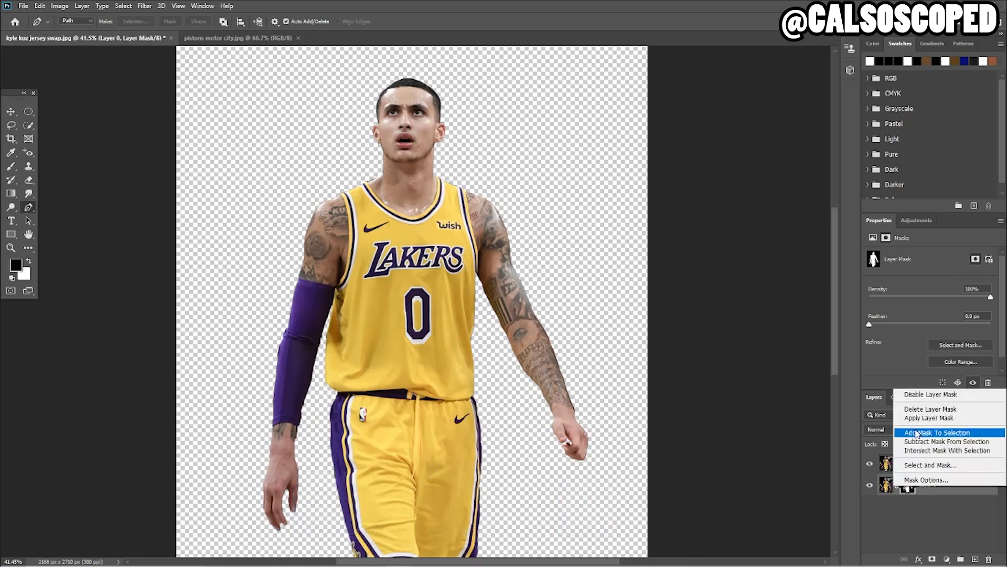
{"action": "left_click", "coordinate": [928, 410]}
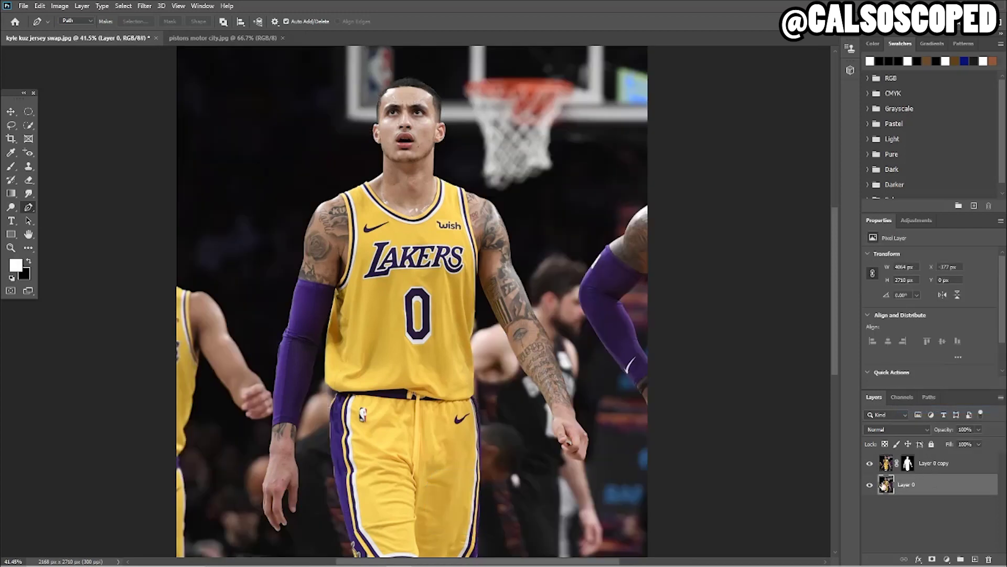
- Rename the lower unmasked layer as background and the masked cutout layer as jayson
{"action": "double_click", "coordinate": [905, 484]}
{"action": "key", "text": "Return"}
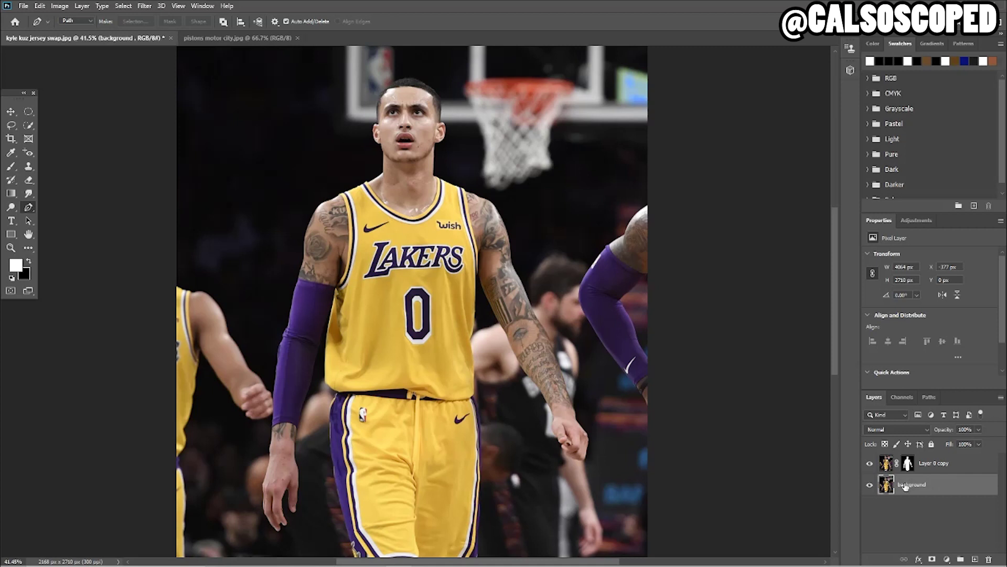
{"action": "double_click", "coordinate": [941, 462]}
{"action": "type", "text": "torso"}
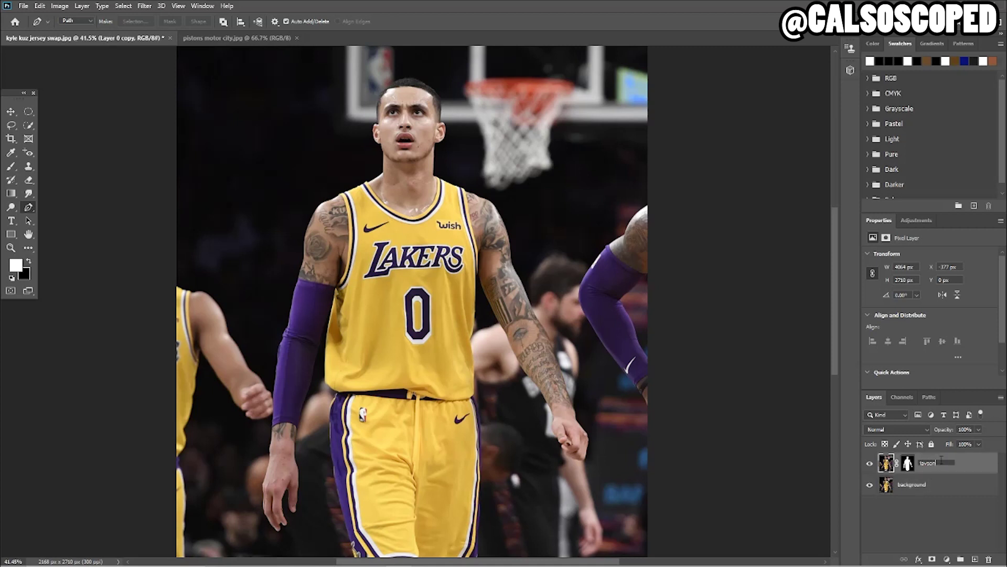
{"action": "key", "text": "Return"}
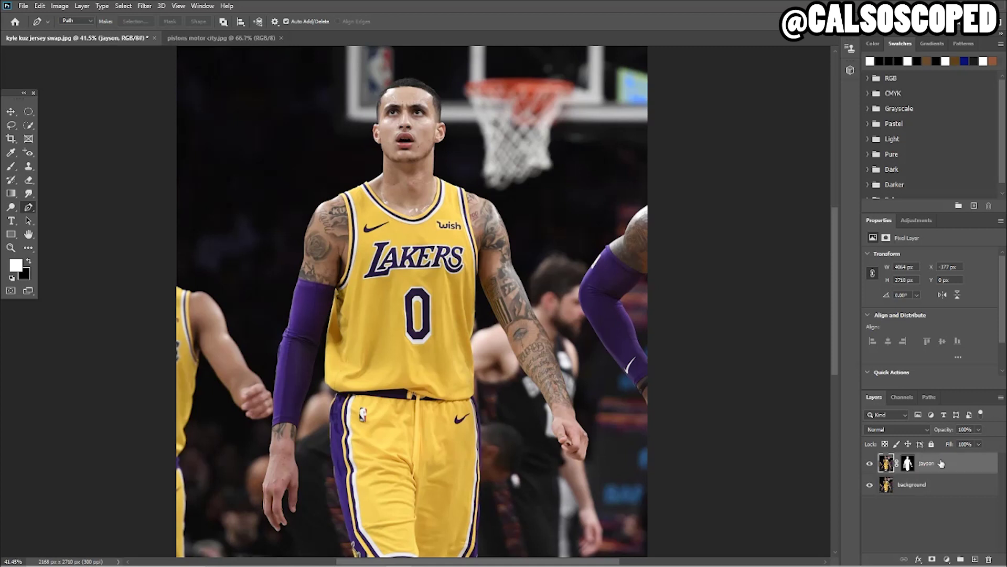
- In pistons motor city.jpg, start a pen path around the uniform along the left armhole, neckline and right side of the jersey
{"action": "left_click", "coordinate": [213, 37]}
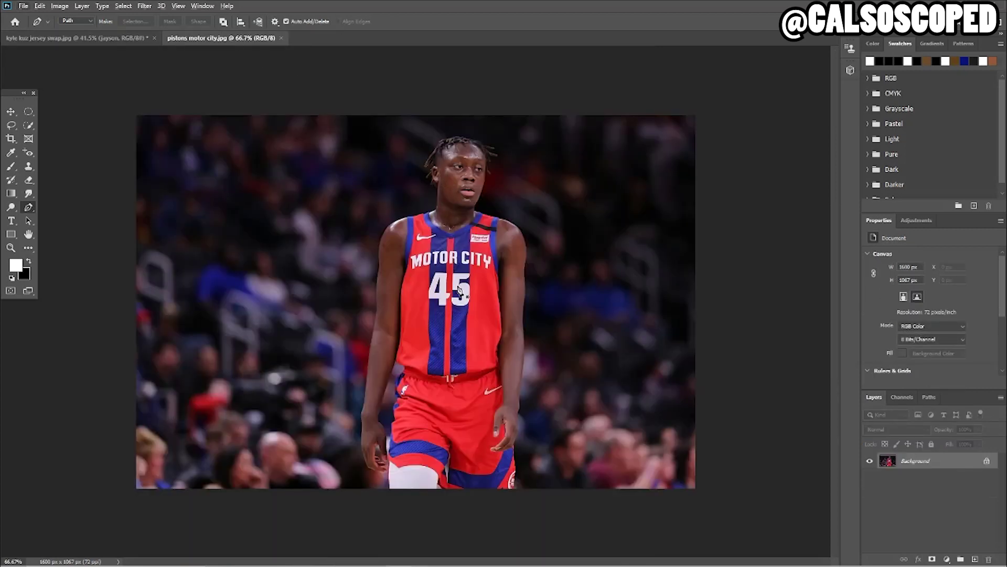
{"action": "scroll", "coordinate": [461, 282], "scroll_direction": "up", "scroll_amount": 2}
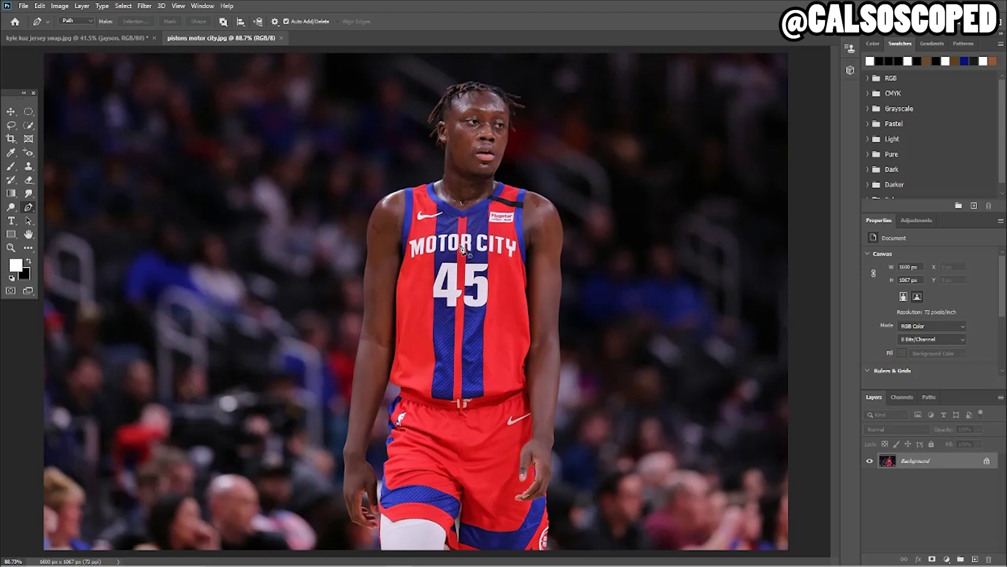
{"action": "scroll", "coordinate": [433, 273], "scroll_direction": "up", "scroll_amount": 3}
{"action": "scroll", "coordinate": [386, 238], "scroll_direction": "down", "scroll_amount": 2}
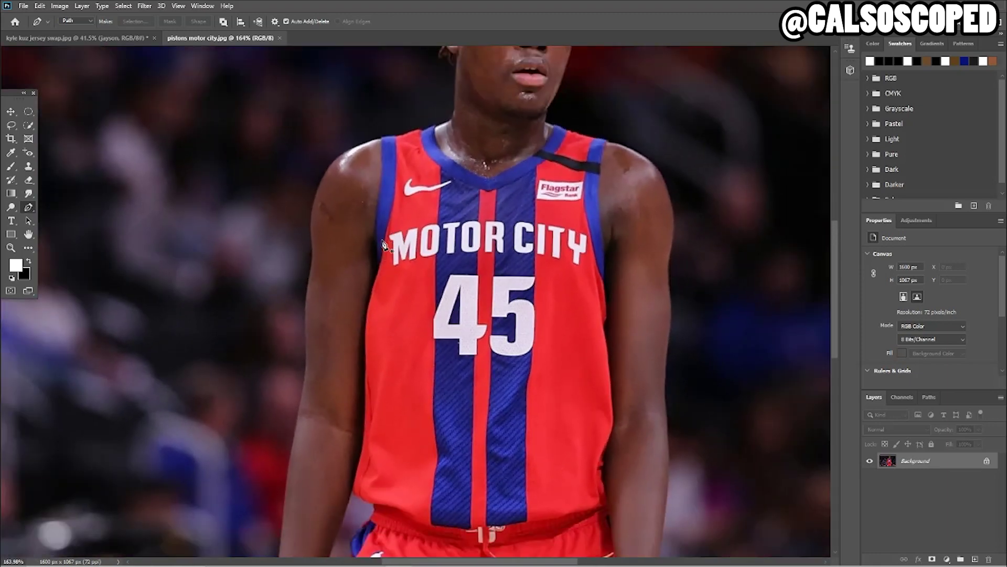
{"action": "scroll", "coordinate": [386, 269], "scroll_direction": "up", "scroll_amount": 1}
{"action": "mouse_move", "coordinate": [384, 238]}
{"action": "left_mouse_down"}
{"action": "mouse_move", "coordinate": [381, 118]}
{"action": "mouse_move", "coordinate": [429, 103]}
{"action": "mouse_move", "coordinate": [448, 109]}
{"action": "mouse_move", "coordinate": [507, 162]}
{"action": "mouse_move", "coordinate": [594, 100]}
{"action": "mouse_move", "coordinate": [654, 126]}
{"action": "left_mouse_up"}
{"action": "mouse_move", "coordinate": [649, 215]}
{"action": "left_mouse_down"}
{"action": "mouse_move", "coordinate": [655, 333]}
{"action": "mouse_move", "coordinate": [668, 342]}
{"action": "mouse_move", "coordinate": [652, 419]}
{"action": "mouse_move", "coordinate": [663, 377]}
{"action": "left_mouse_up"}
- Extend the pen path around the fingers overlapping the shorts, down the right hem and along the shorts' lower edge
{"action": "scroll", "coordinate": [657, 367], "scroll_direction": "down", "scroll_amount": 3}
{"action": "left_click_drag", "start_coordinate": [839, 343], "coordinate": [839, 393]}
{"action": "left_click", "coordinate": [638, 315]}
{"action": "left_click", "coordinate": [655, 305]}
{"action": "left_click", "coordinate": [671, 289]}
{"action": "left_click", "coordinate": [627, 364]}
{"action": "left_click", "coordinate": [696, 360]}
{"action": "left_click", "coordinate": [697, 479]}
{"action": "left_click", "coordinate": [476, 484]}
{"action": "mouse_move", "coordinate": [475, 480]}
{"action": "left_mouse_down"}
{"action": "mouse_move", "coordinate": [452, 418]}
{"action": "mouse_move", "coordinate": [400, 413]}
{"action": "left_mouse_up"}
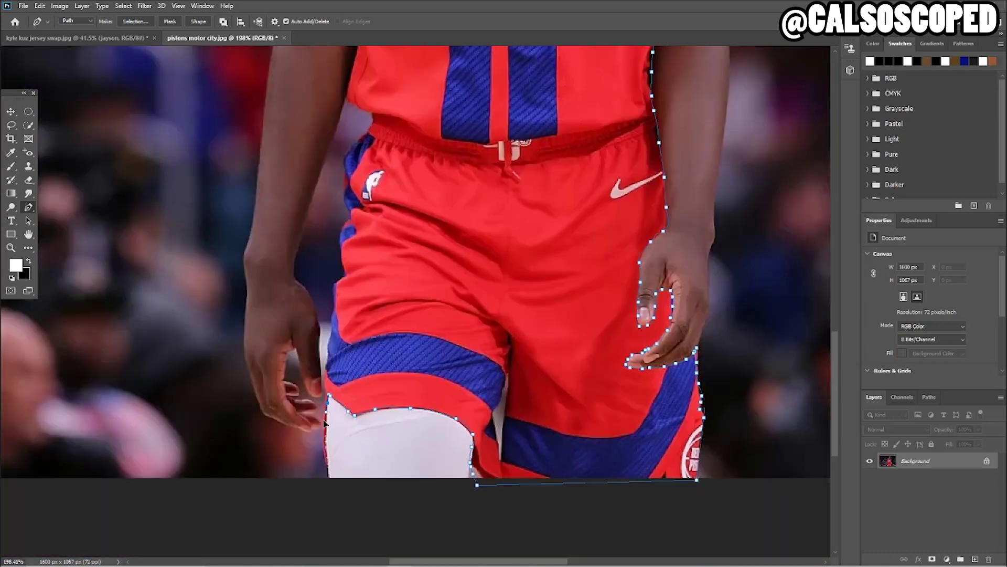
- Continue the pen path up the left edge of the red shorts towards the waistband
{"action": "scroll", "coordinate": [320, 446], "scroll_direction": "up", "scroll_amount": 8}
{"action": "left_click", "coordinate": [338, 480]}
{"action": "left_click", "coordinate": [345, 204]}
{"action": "left_click", "coordinate": [366, 92]}
{"action": "scroll", "coordinate": [370, 90], "scroll_direction": "down", "scroll_amount": 5}
{"action": "left_click", "coordinate": [372, 197]}
{"action": "left_click", "coordinate": [384, 130]}
{"action": "left_click", "coordinate": [374, 83]}
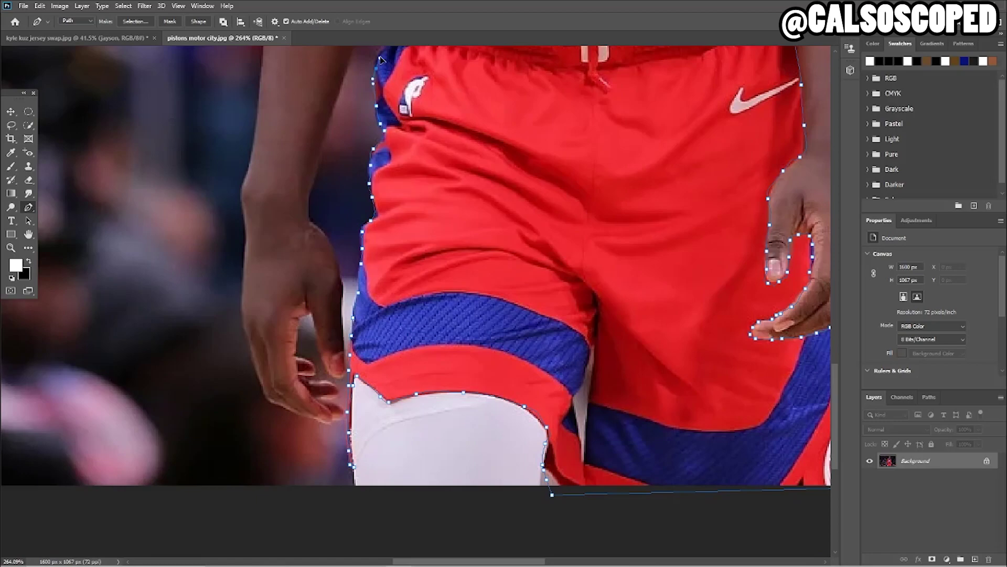
- Trace the jersey's left edge with the pen path from the waist up to the armhole
{"action": "scroll", "coordinate": [374, 81], "scroll_direction": "up", "scroll_amount": 10}
{"action": "left_click", "coordinate": [396, 375]}
{"action": "left_click", "coordinate": [399, 273]}
{"action": "left_click", "coordinate": [400, 217]}
{"action": "left_click", "coordinate": [403, 163]}
{"action": "left_click", "coordinate": [414, 121]}
{"action": "left_click", "coordinate": [423, 91]}
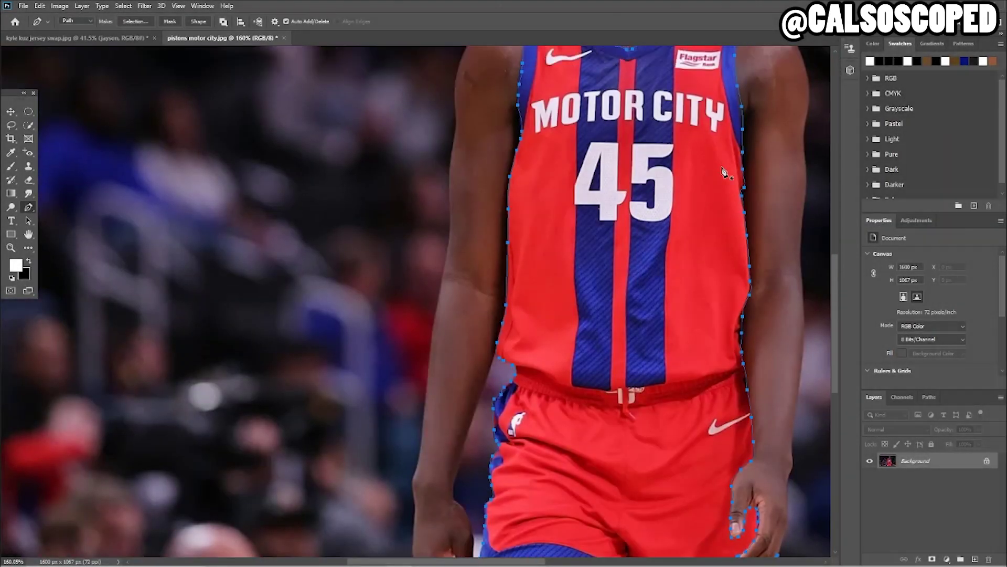
- Turn the uniform path into a new anti-aliased selection with 0 px feather and add a layer mask from it
{"action": "scroll", "coordinate": [615, 227], "scroll_direction": "up", "scroll_amount": 3}
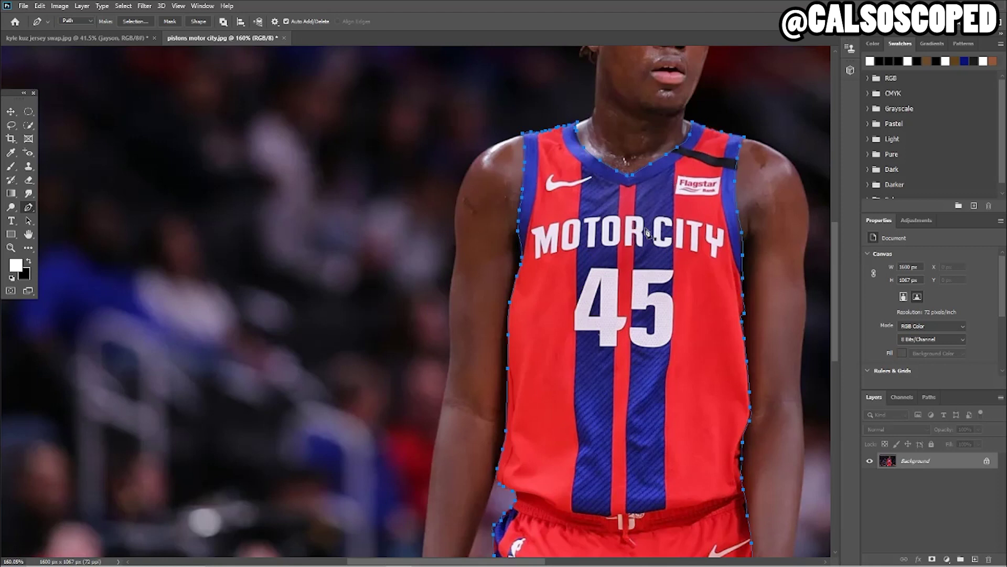
{"action": "right_click", "coordinate": [631, 239]}
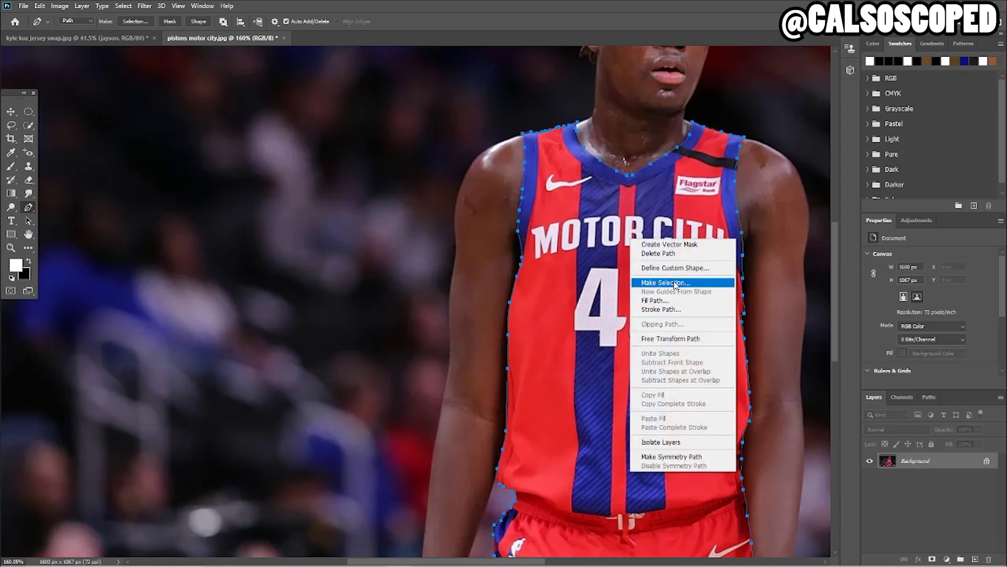
{"action": "left_click", "coordinate": [676, 284]}
{"action": "left_click", "coordinate": [557, 149]}
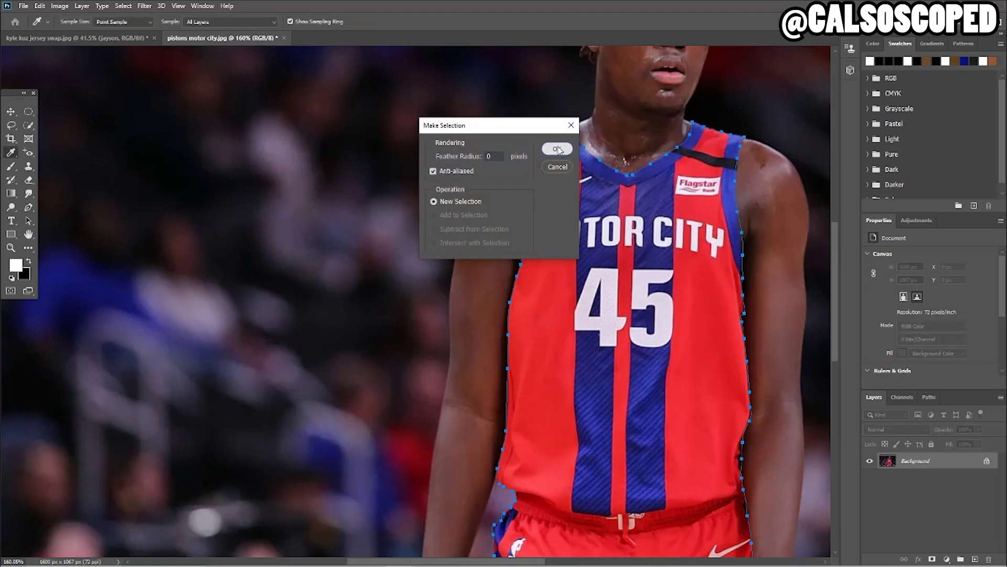
{"action": "key", "text": "ctrl+0"}
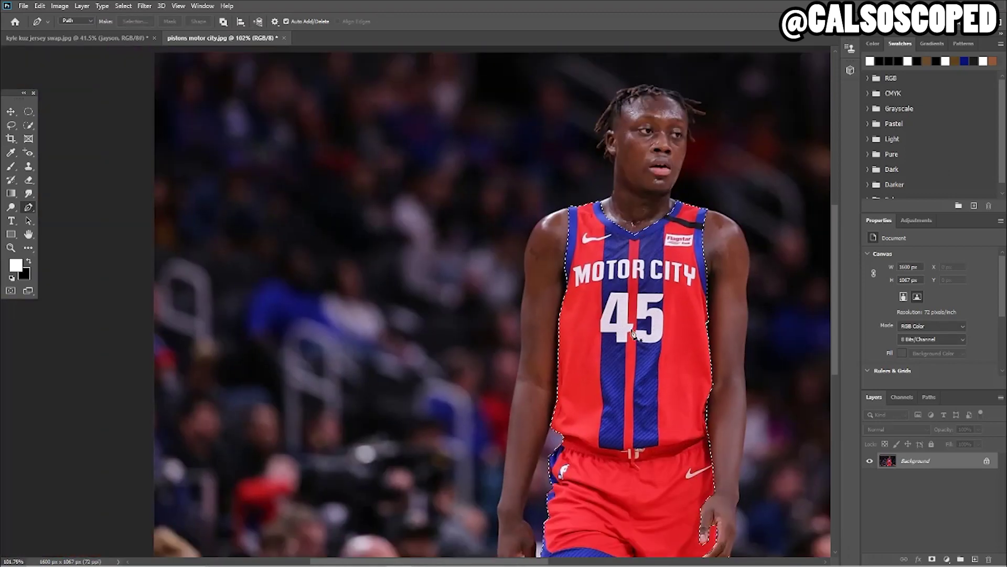
{"action": "left_click", "coordinate": [932, 559]}
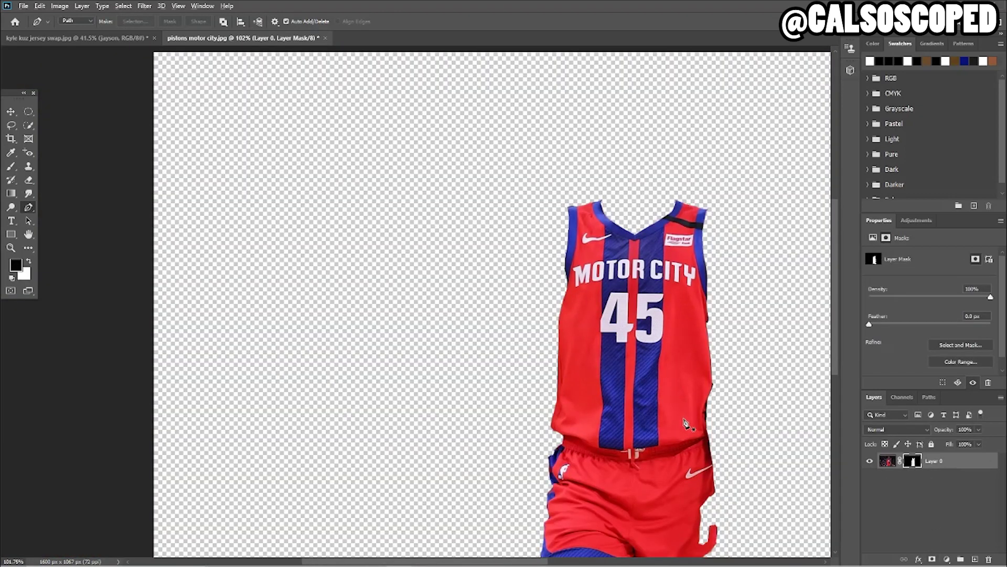
- Rename the masked uniform layer as jersey and duplicate it
{"action": "scroll", "coordinate": [689, 423], "scroll_direction": "down", "scroll_amount": 3}
{"action": "scroll", "coordinate": [455, 275], "scroll_direction": "up", "scroll_amount": 4}
{"action": "scroll", "coordinate": [455, 275], "scroll_direction": "up", "scroll_amount": 1}
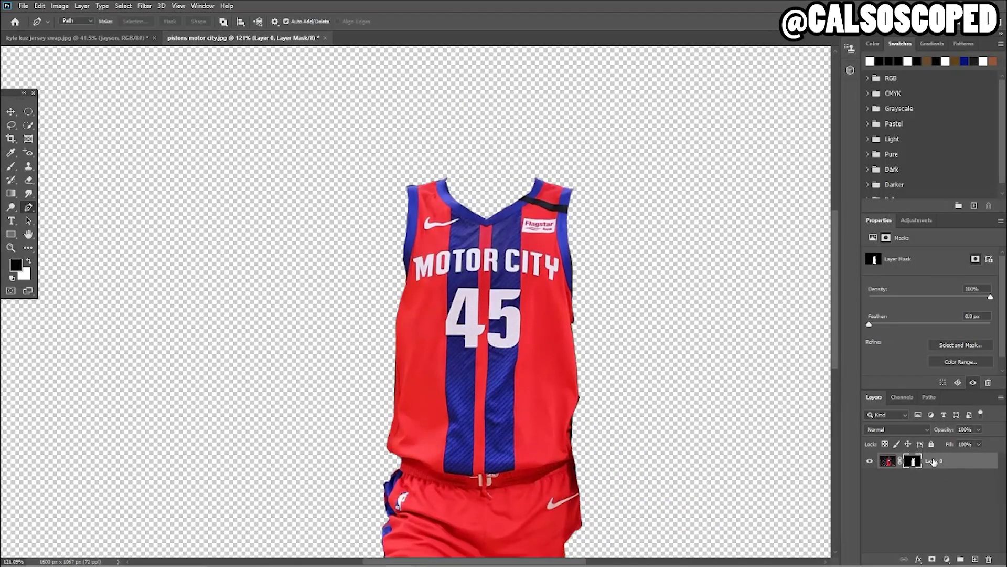
{"action": "double_click", "coordinate": [933, 461]}
{"action": "type", "text": "jersey"}
{"action": "key", "text": "Return"}
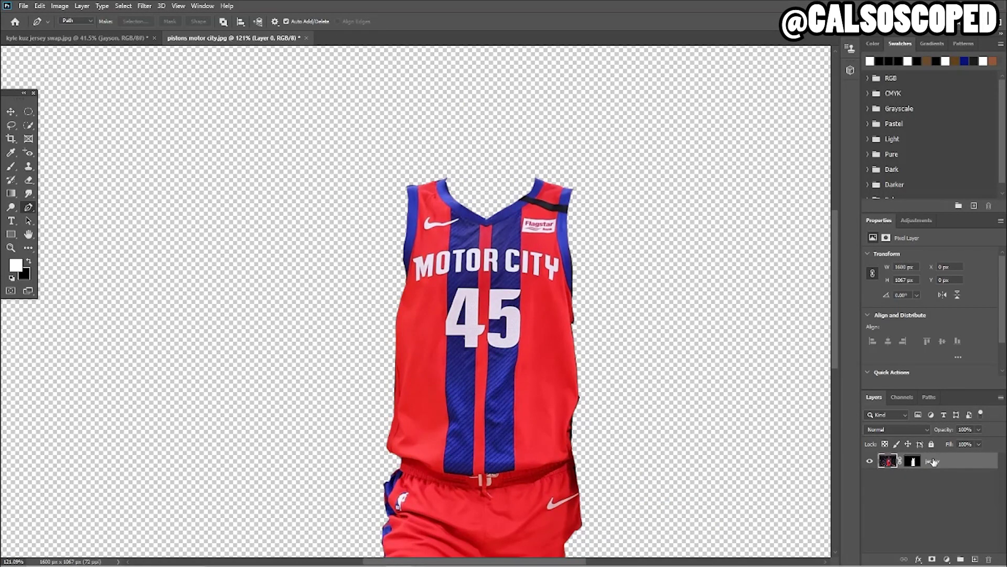
{"action": "key", "text": "ctrl+j"}
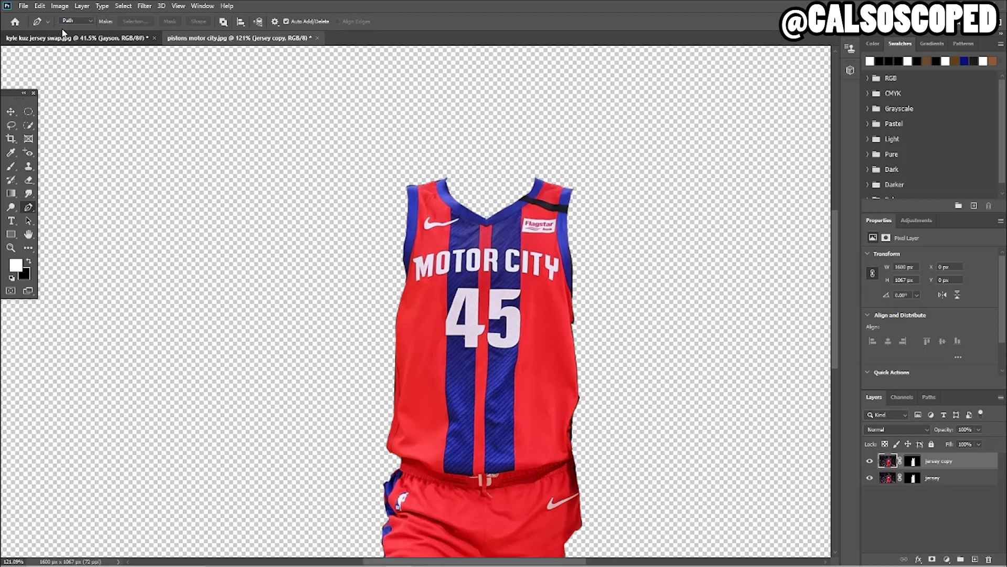
- Try placing the duplicated jersey layer in kyle kuz jersey swap.jpg, and undo the placement
{"action": "left_click", "coordinate": [86, 38]}
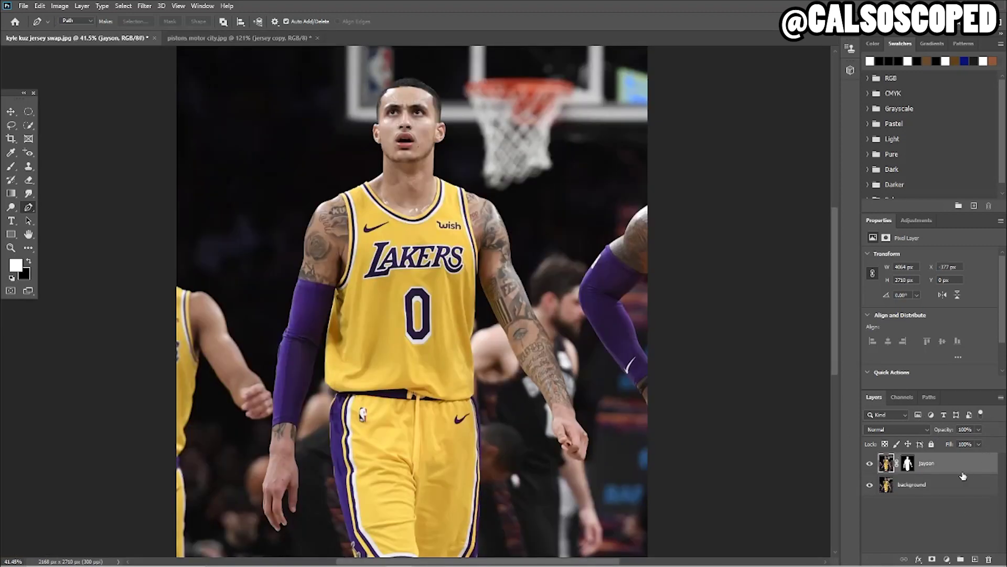
{"action": "key", "text": "ctrl+v"}
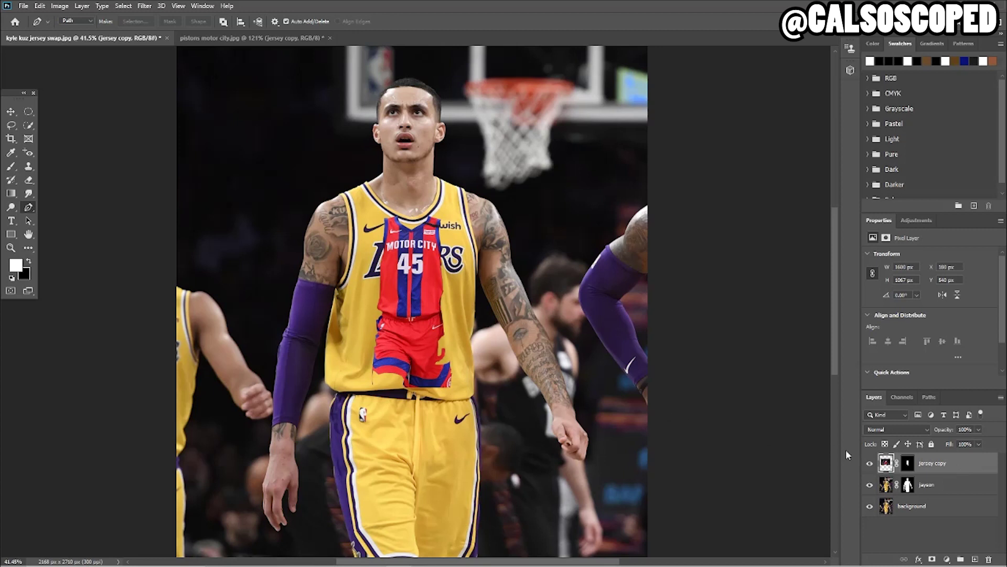
{"action": "key", "text": "ctrl+z"}
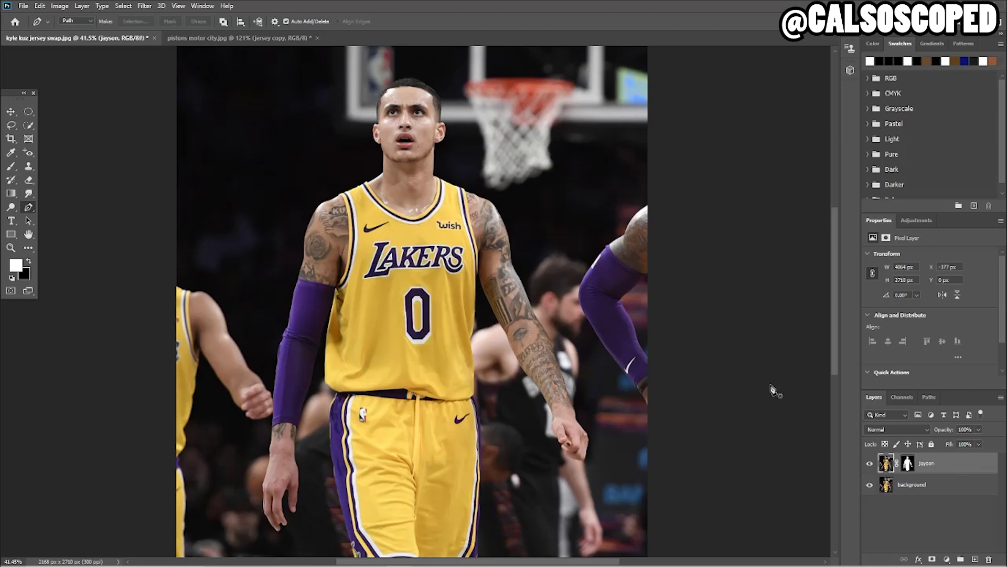
- In kyle kuz jersey swap.jpg, resize the image to 1080 px wide by 1350 px high, keeping its proportions
{"action": "left_click", "coordinate": [61, 5]}
{"action": "left_click", "coordinate": [75, 85]}
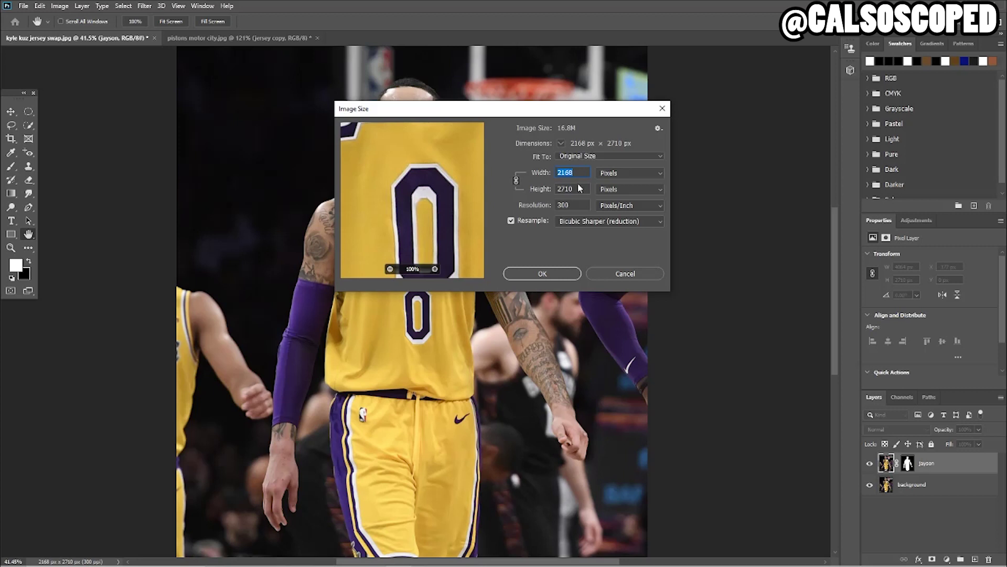
{"action": "type", "text": "1080"}
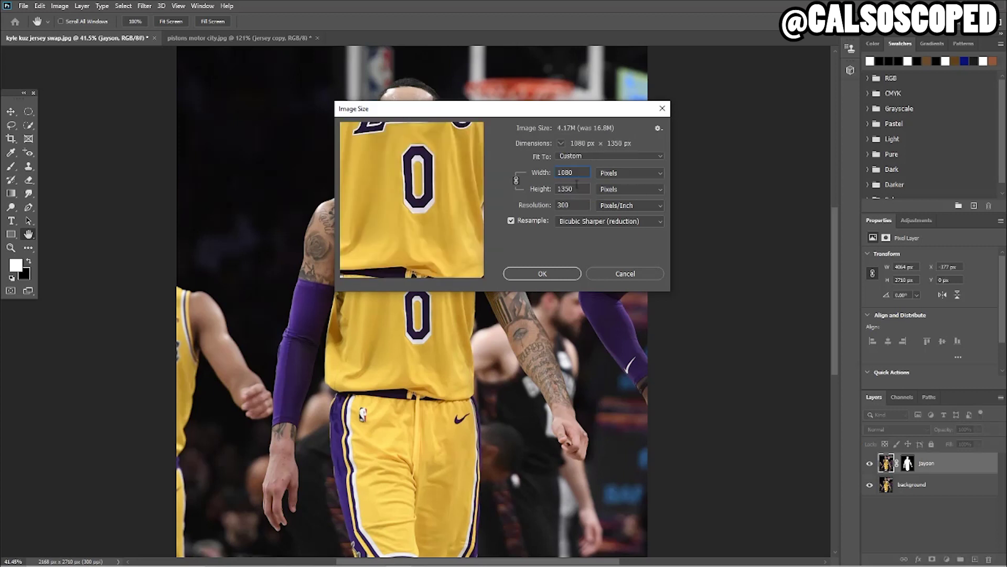
{"action": "left_click", "coordinate": [543, 273]}
{"action": "key", "text": "p"}
{"action": "scroll", "coordinate": [450, 319], "scroll_direction": "down", "scroll_amount": 1}
{"action": "scroll", "coordinate": [441, 320], "scroll_direction": "up", "scroll_amount": 2}
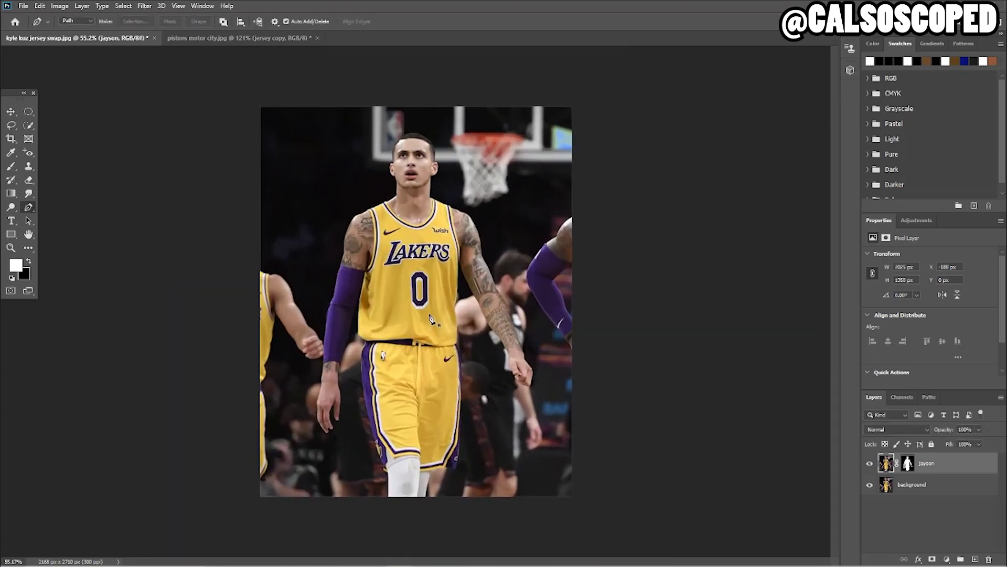
- Bring the jersey copy layer from pistons motor city.jpg into kyle kuz jersey swap.jpg and position it over the player's Lakers uniform
{"action": "left_click", "coordinate": [222, 36]}
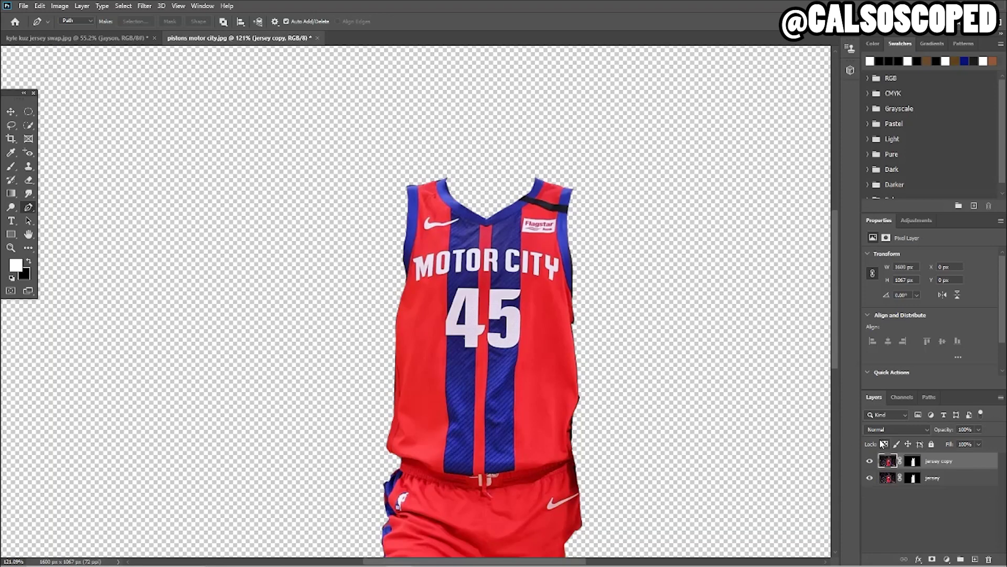
{"action": "left_click_drag", "start_coordinate": [829, 414], "coordinate": [505, 370]}
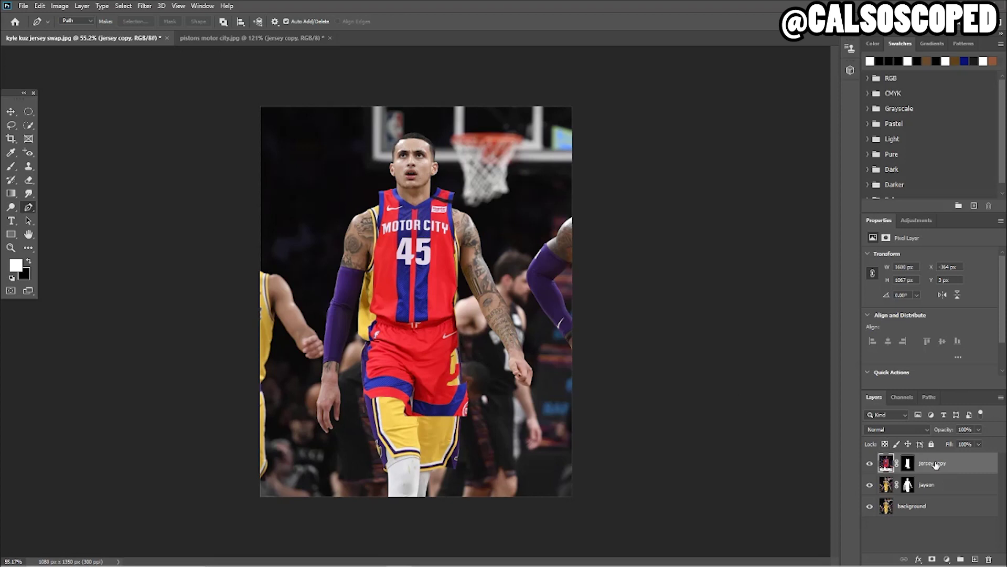
{"action": "key", "text": "ctrl+t"}
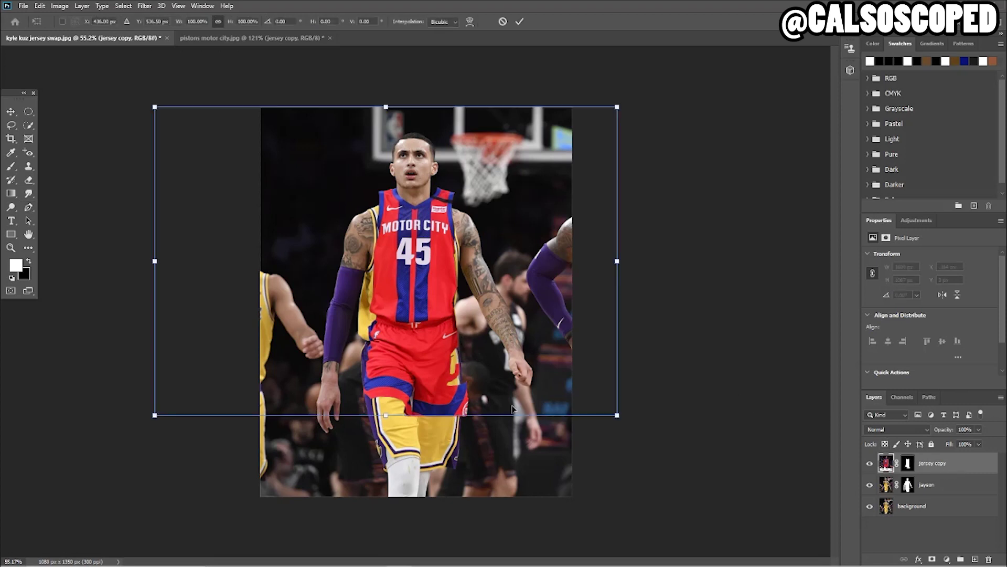
{"action": "mouse_move", "coordinate": [429, 320]}
{"action": "left_mouse_down"}
{"action": "mouse_move", "coordinate": [430, 361]}
{"action": "mouse_move", "coordinate": [426, 323]}
{"action": "left_mouse_up"}
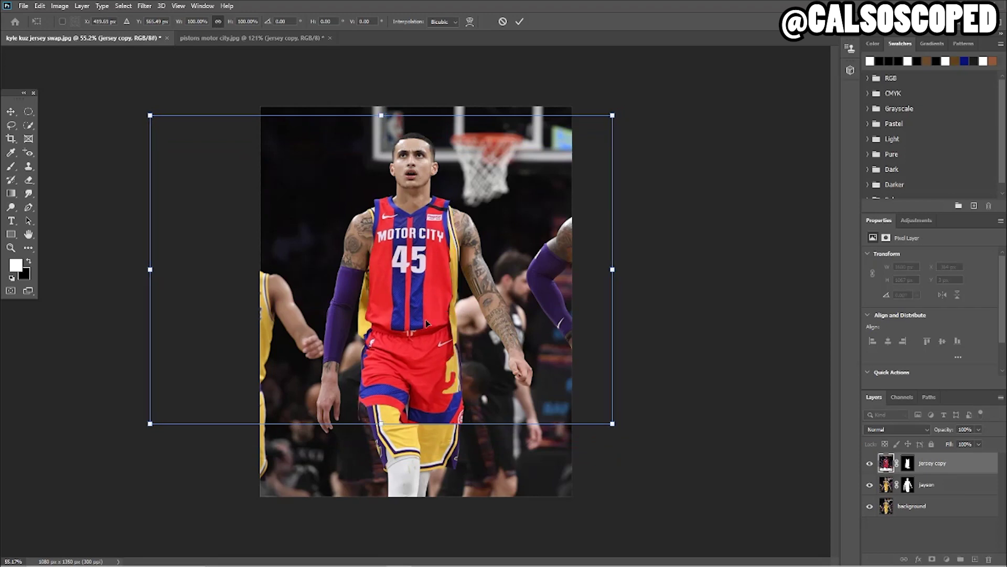
{"action": "key", "text": "Return"}
{"action": "scroll", "coordinate": [465, 392], "scroll_direction": "up", "scroll_amount": 5}
{"action": "scroll", "coordinate": [483, 414], "scroll_direction": "up", "scroll_amount": 3}
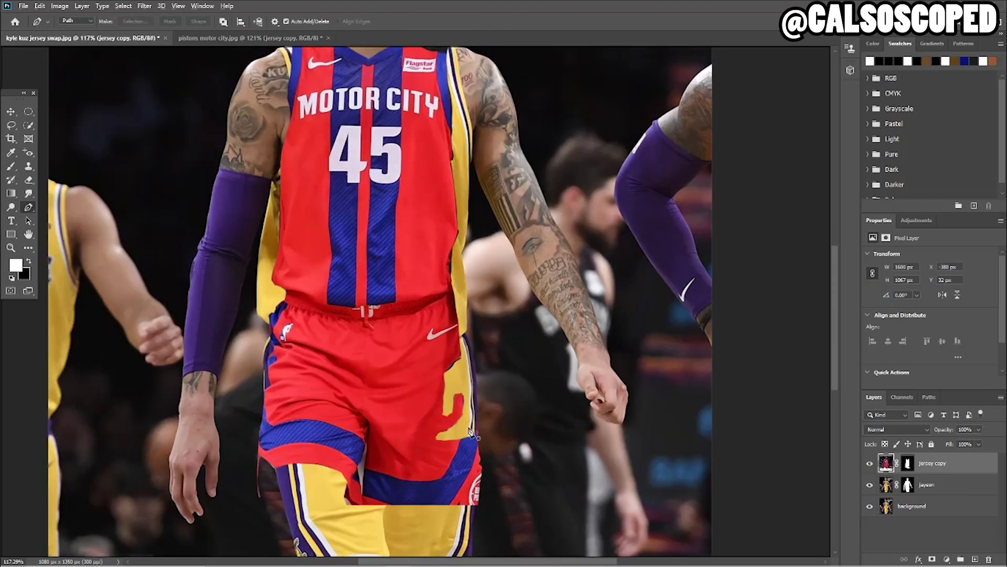
{"action": "left_click", "coordinate": [463, 457]}
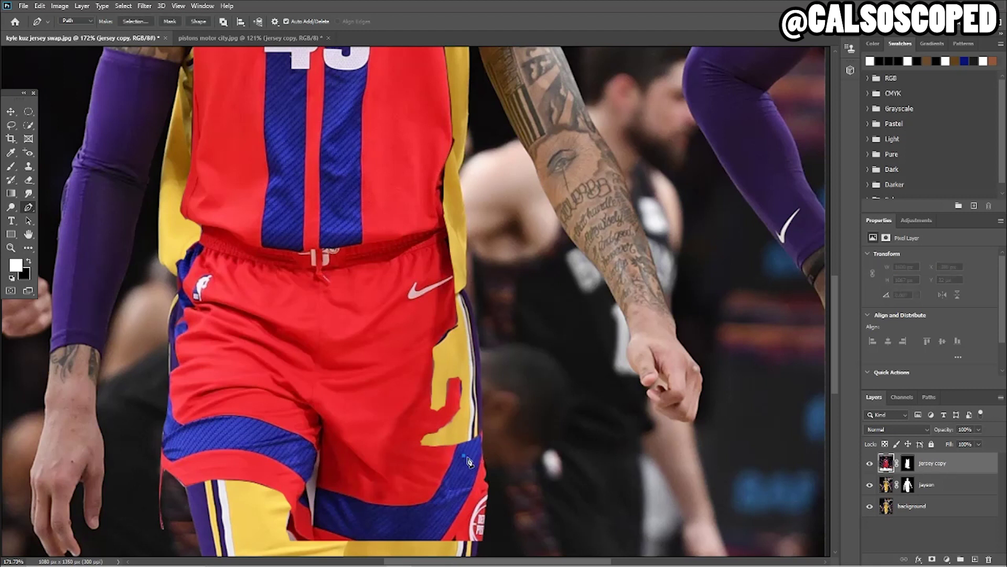
{"action": "left_click", "coordinate": [10, 111]}
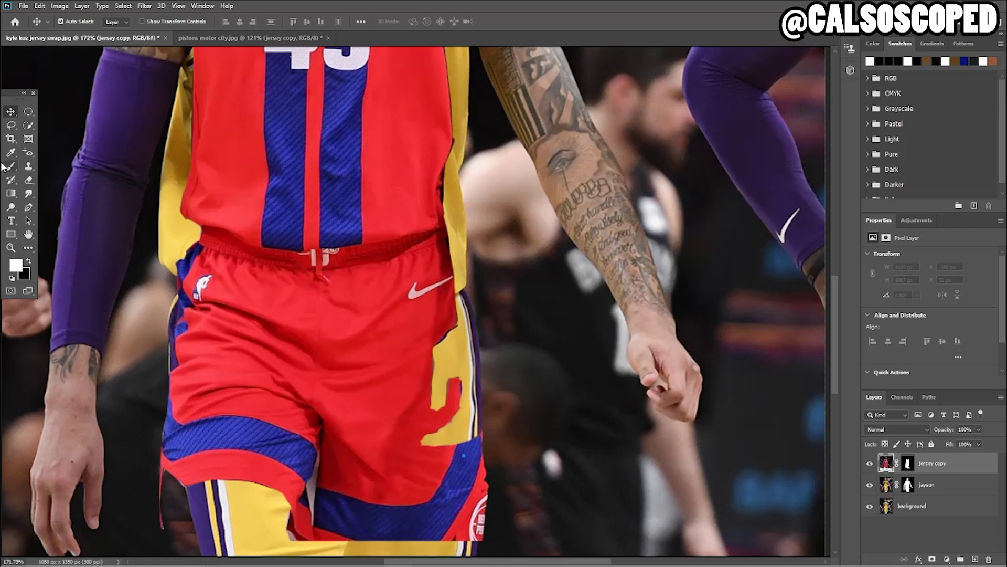
{"action": "left_click", "coordinate": [28, 209]}
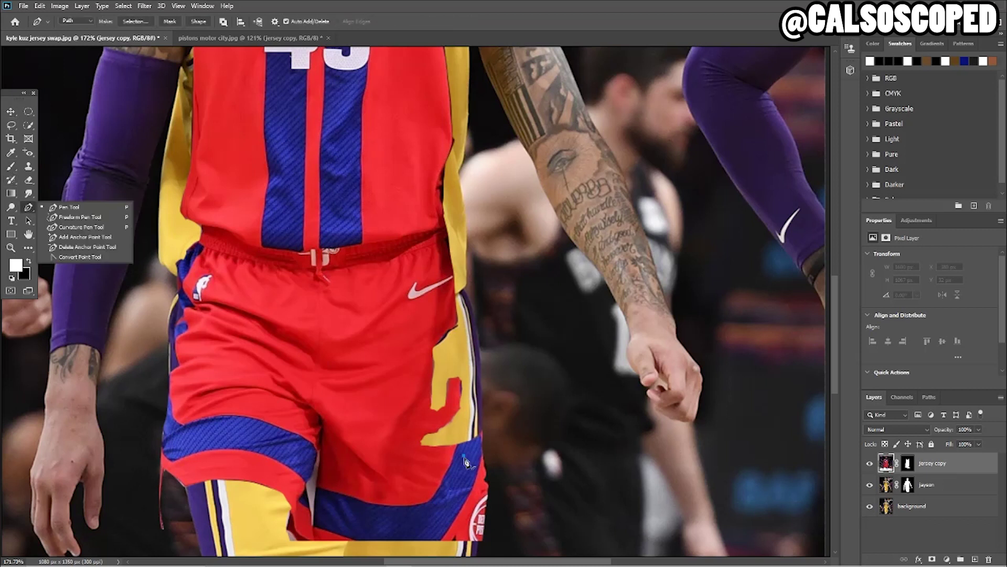
{"action": "right_click", "coordinate": [464, 457]}
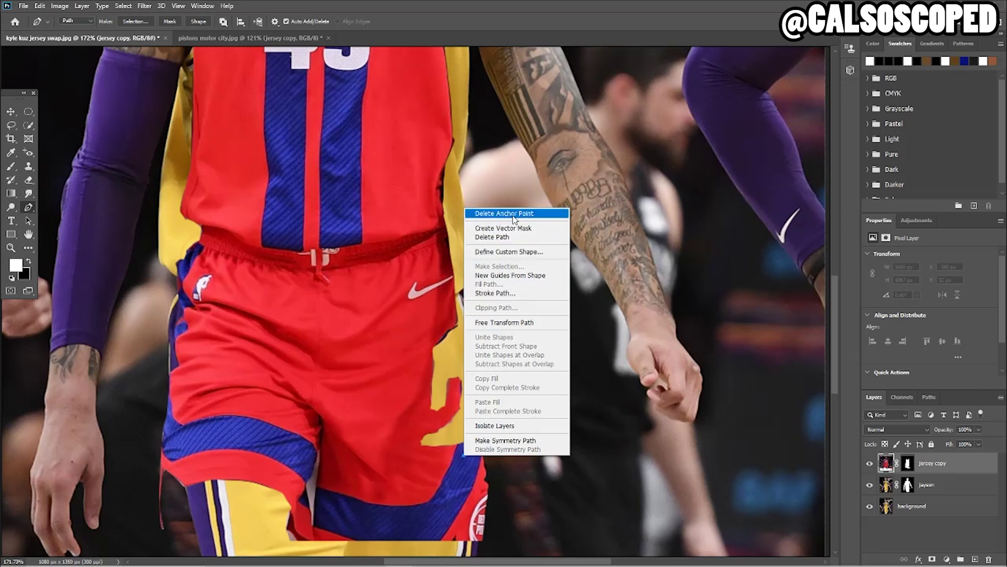
{"action": "left_click", "coordinate": [513, 237]}
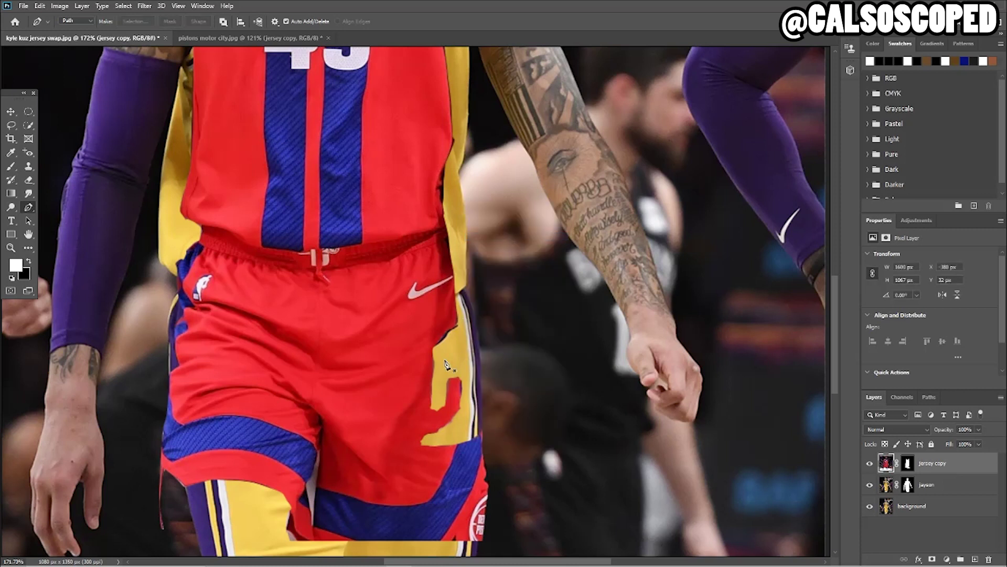
- Lasso the hand-shaped gap at the edge of the red shorts and try a Content-Aware fill on the masked jersey copy layer
{"action": "key", "text": "l"}
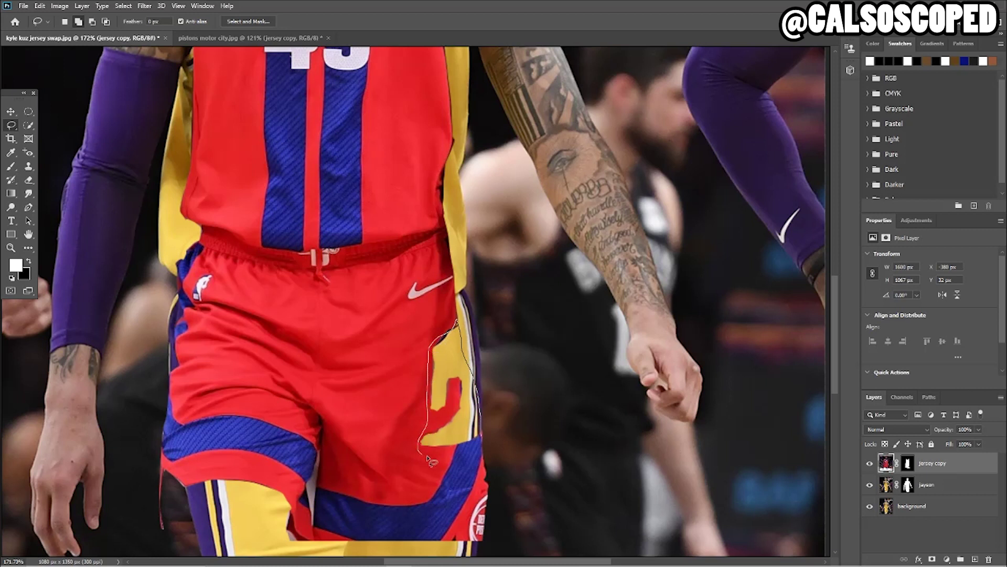
{"action": "left_click_drag", "start_coordinate": [476, 444], "coordinate": [481, 438]}
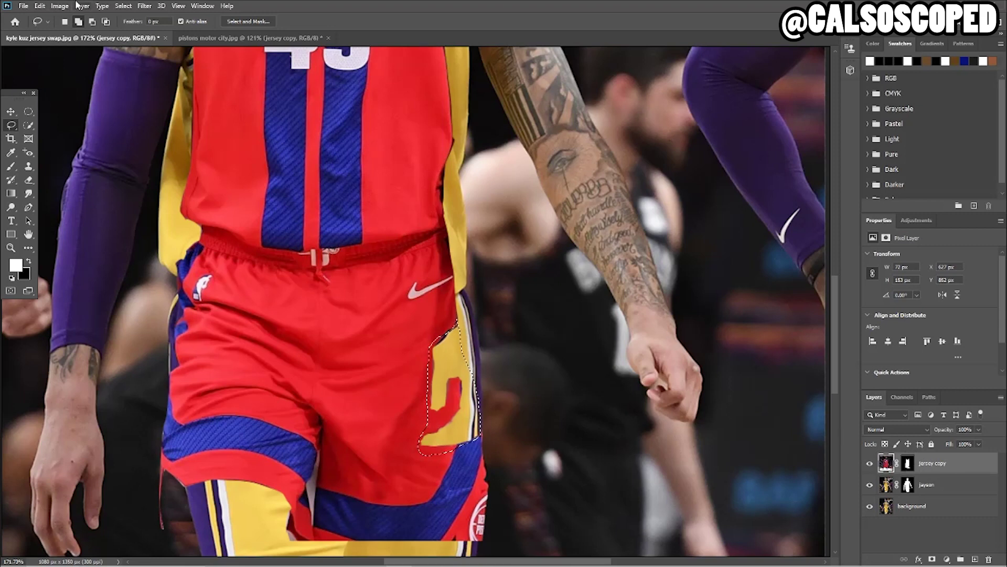
{"action": "left_click", "coordinate": [39, 6]}
{"action": "left_click", "coordinate": [73, 169]}
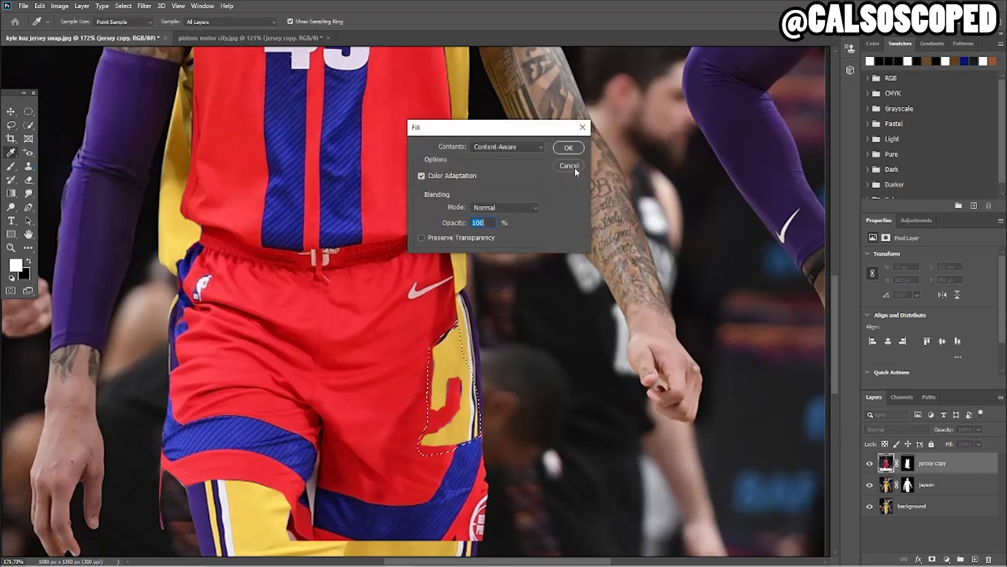
{"action": "left_click", "coordinate": [568, 148]}
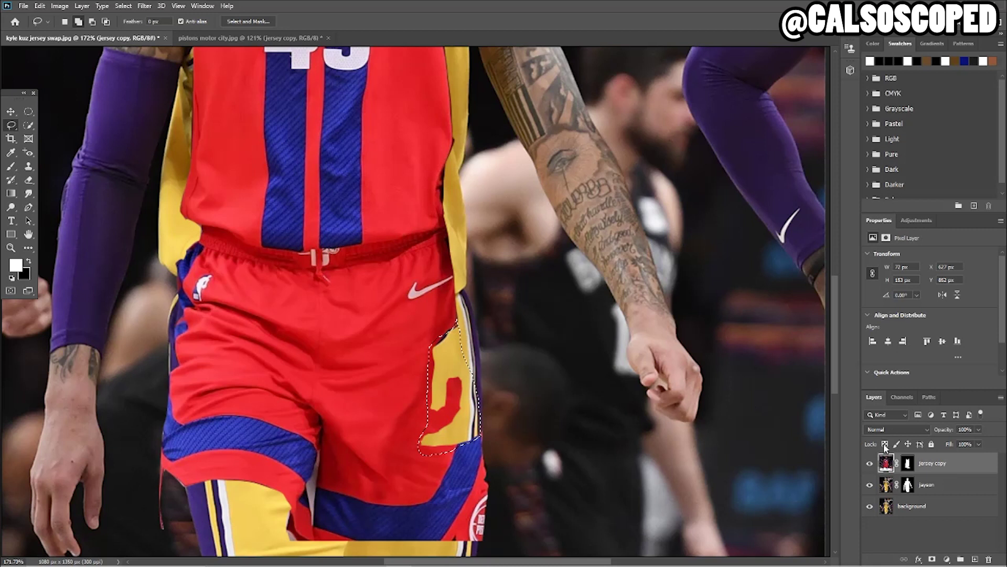
- Apply the jersey copy layer's mask and fill the selected shorts gap with Content-Aware, Color Adaptation on, at 100% opacity
{"action": "right_click", "coordinate": [909, 466]}
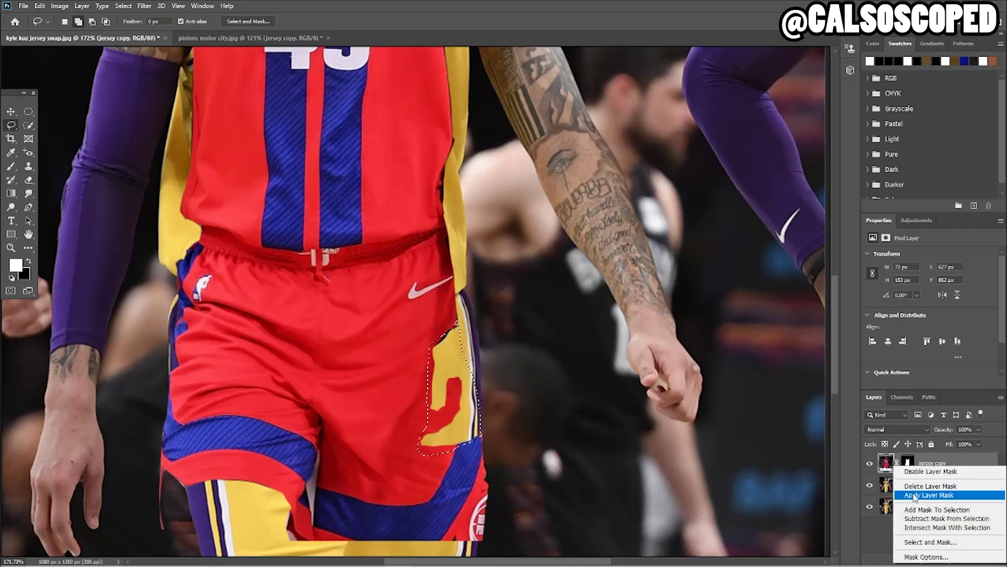
{"action": "left_click", "coordinate": [921, 497]}
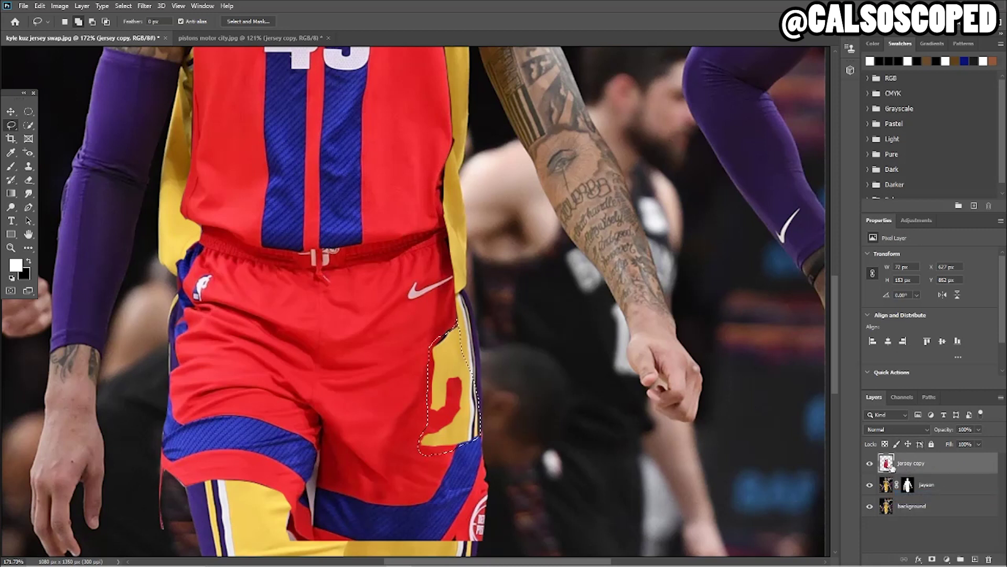
{"action": "left_click", "coordinate": [40, 6]}
{"action": "left_click", "coordinate": [58, 170]}
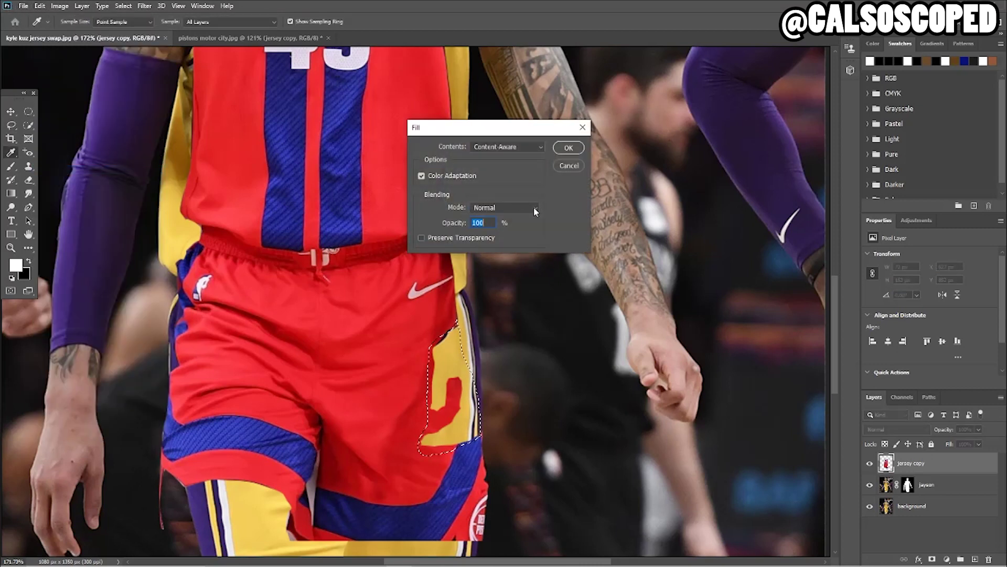
{"action": "left_click", "coordinate": [569, 148]}
{"action": "key", "text": "l"}
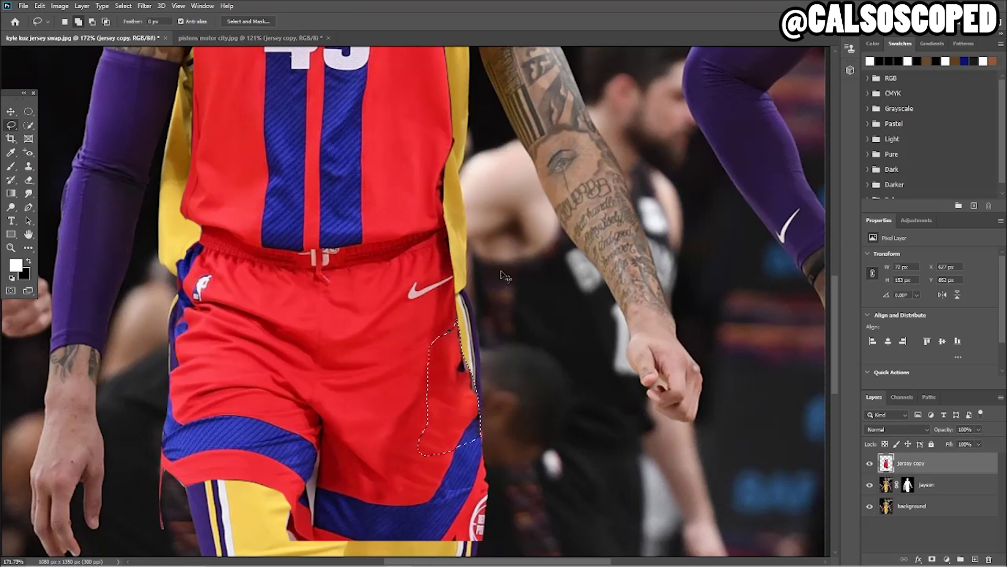
- Clear the selection and move the jersey copy layer lower on the player, to about X 357 px, Y 400 px
{"action": "scroll", "coordinate": [477, 310], "scroll_direction": "down", "scroll_amount": 5}
{"action": "scroll", "coordinate": [457, 375], "scroll_direction": "up", "scroll_amount": 5}
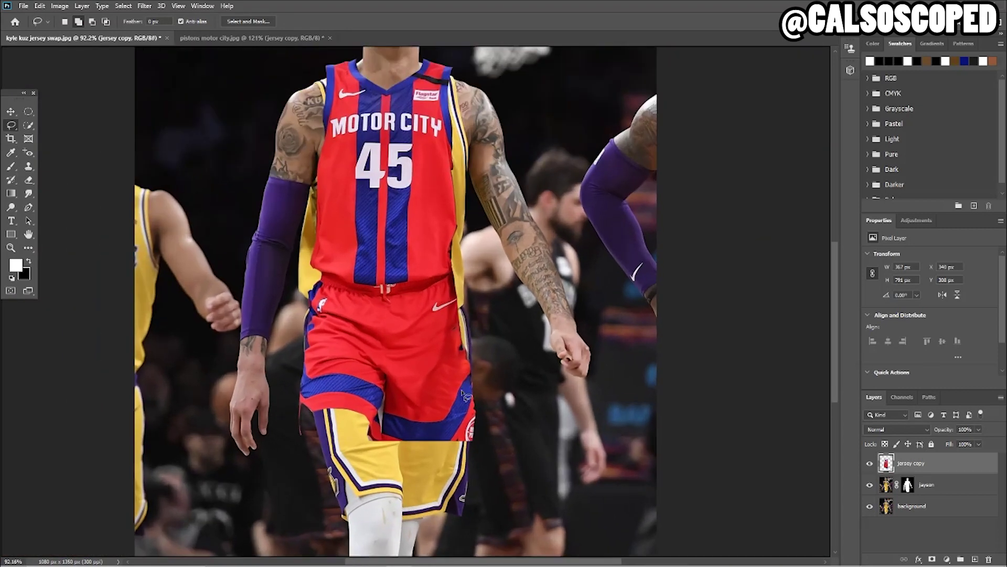
{"action": "scroll", "coordinate": [464, 374], "scroll_direction": "down", "scroll_amount": 5}
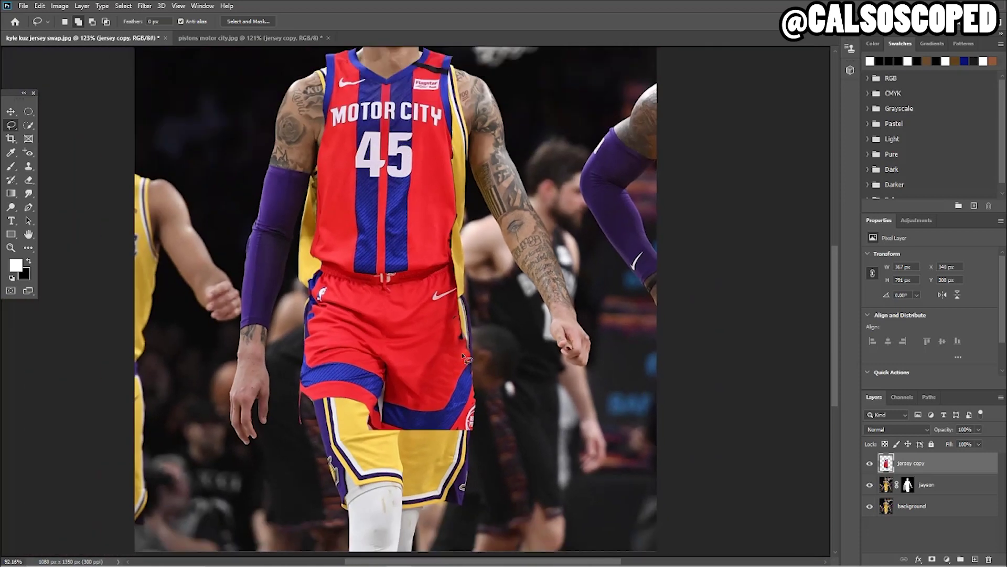
{"action": "left_click", "coordinate": [11, 111]}
{"action": "left_click_drag", "start_coordinate": [439, 286], "coordinate": [440, 307]}
{"action": "scroll", "coordinate": [439, 307], "scroll_direction": "up", "scroll_amount": 5}
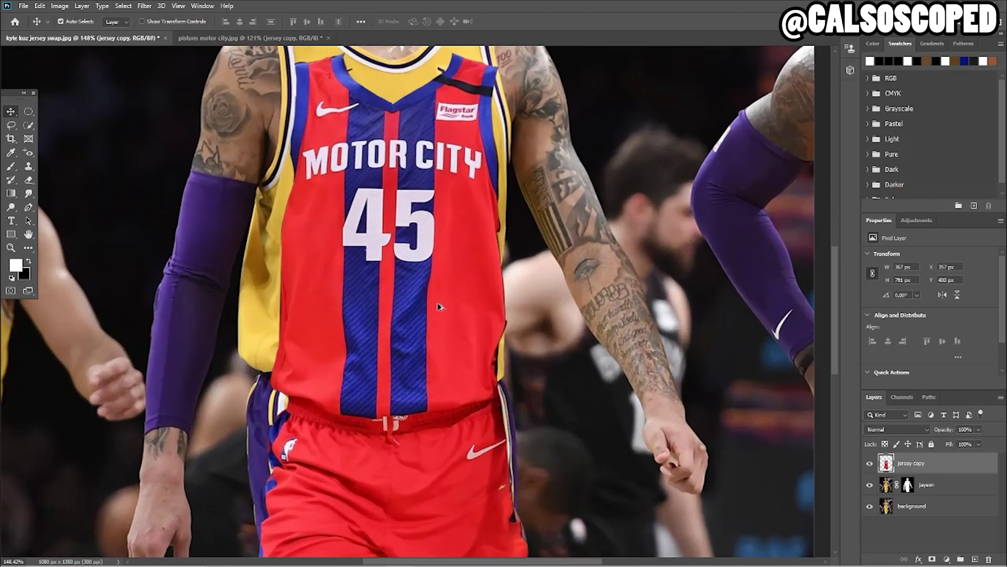
- Lasso the whole red shorts on the jersey copy layer, following the waistband just below the jersey's hem
{"action": "left_click", "coordinate": [12, 126]}
{"action": "scroll", "coordinate": [299, 322], "scroll_direction": "down", "scroll_amount": 4}
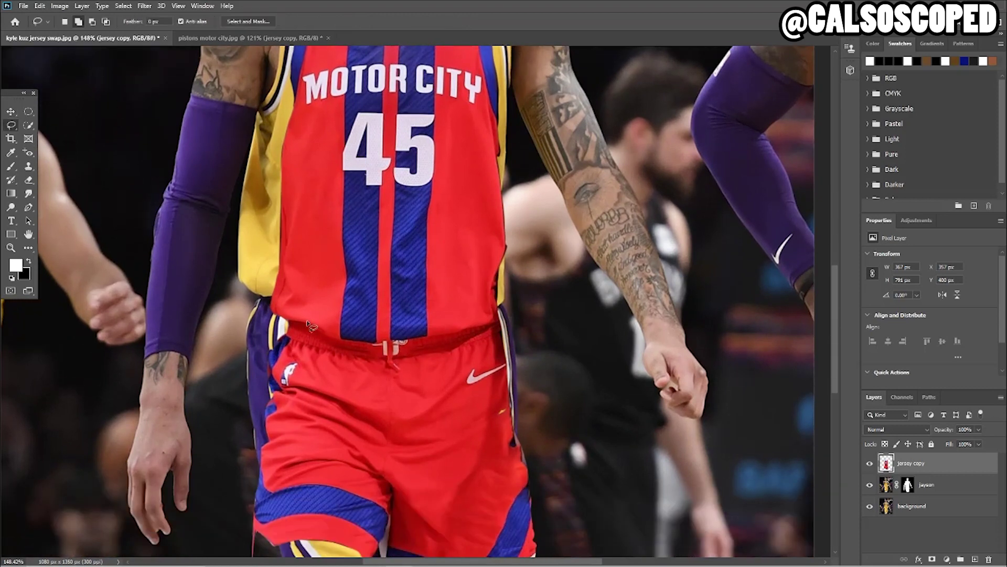
{"action": "scroll", "coordinate": [297, 321], "scroll_direction": "up", "scroll_amount": 3}
{"action": "scroll", "coordinate": [295, 321], "scroll_direction": "up", "scroll_amount": 1}
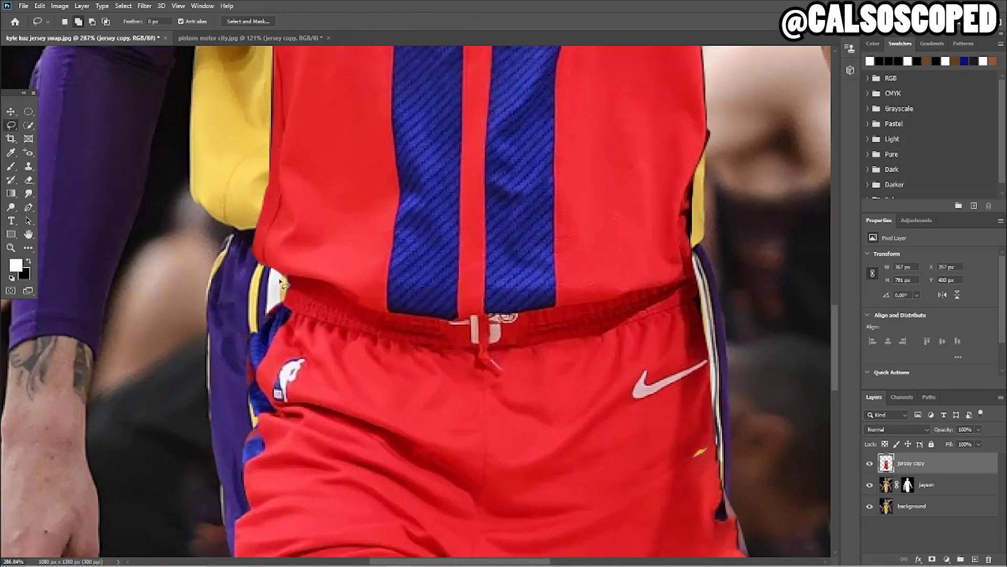
{"action": "key", "text": "l"}
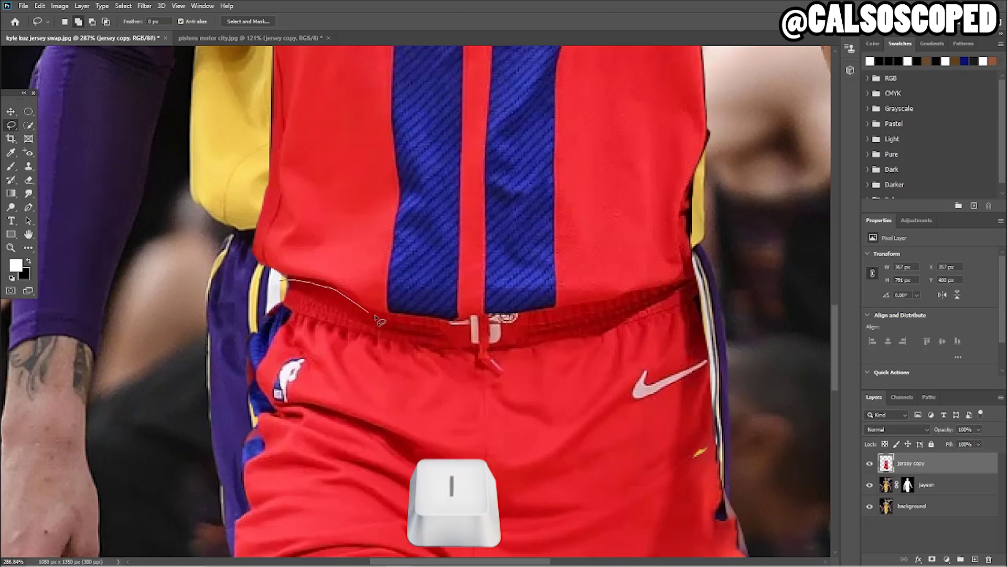
{"action": "left_click_drag", "start_coordinate": [491, 319], "coordinate": [614, 302]}
{"action": "mouse_move", "coordinate": [721, 278]}
{"action": "left_mouse_down"}
{"action": "mouse_move", "coordinate": [698, 435]}
{"action": "mouse_move", "coordinate": [181, 443]}
{"action": "left_mouse_up"}
{"action": "scroll", "coordinate": [252, 387], "scroll_direction": "down", "scroll_amount": 3}
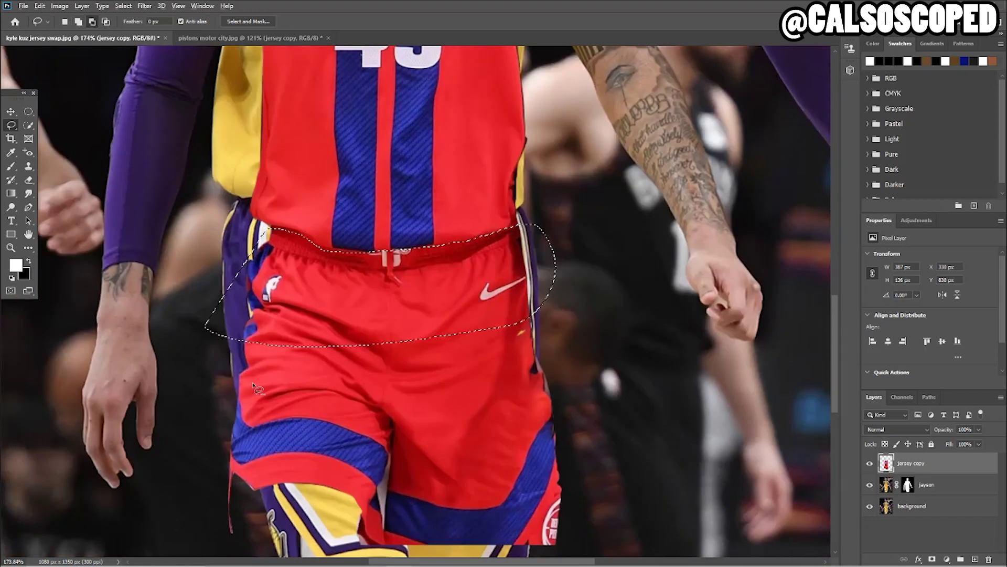
{"action": "scroll", "coordinate": [255, 387], "scroll_direction": "down", "scroll_amount": 2}
{"action": "mouse_move", "coordinate": [217, 341]}
{"action": "left_mouse_down"}
{"action": "mouse_move", "coordinate": [225, 502]}
{"action": "mouse_move", "coordinate": [260, 521]}
{"action": "mouse_move", "coordinate": [440, 538]}
{"action": "mouse_move", "coordinate": [538, 510]}
{"action": "mouse_move", "coordinate": [516, 398]}
{"action": "mouse_move", "coordinate": [474, 326]}
{"action": "left_mouse_up"}
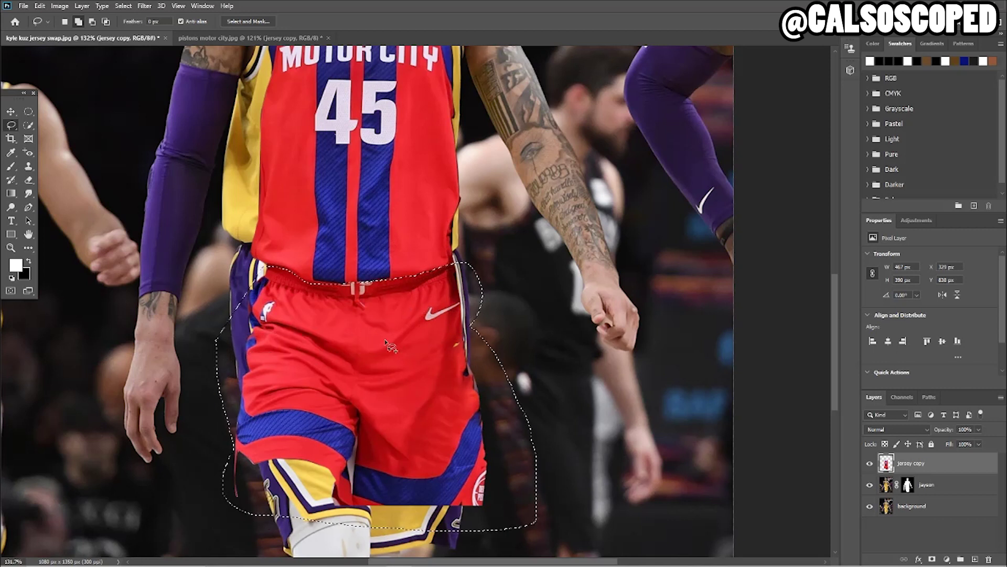
- Cut the selected shorts, paste them onto their own layer, and position them below the jersey over the player's Lakers shorts
{"action": "key", "text": "ctrl+x"}
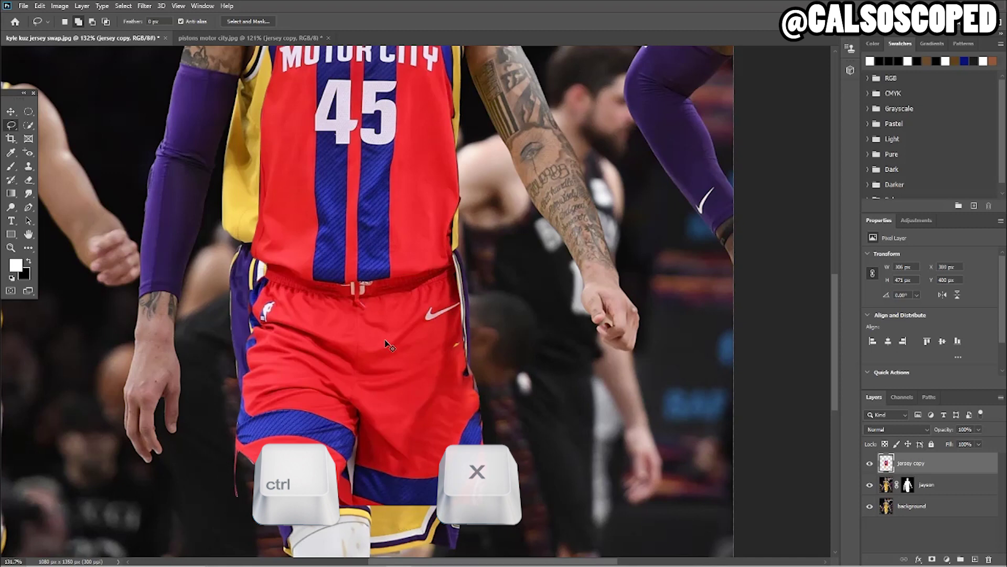
{"action": "key", "text": "ctrl+v"}
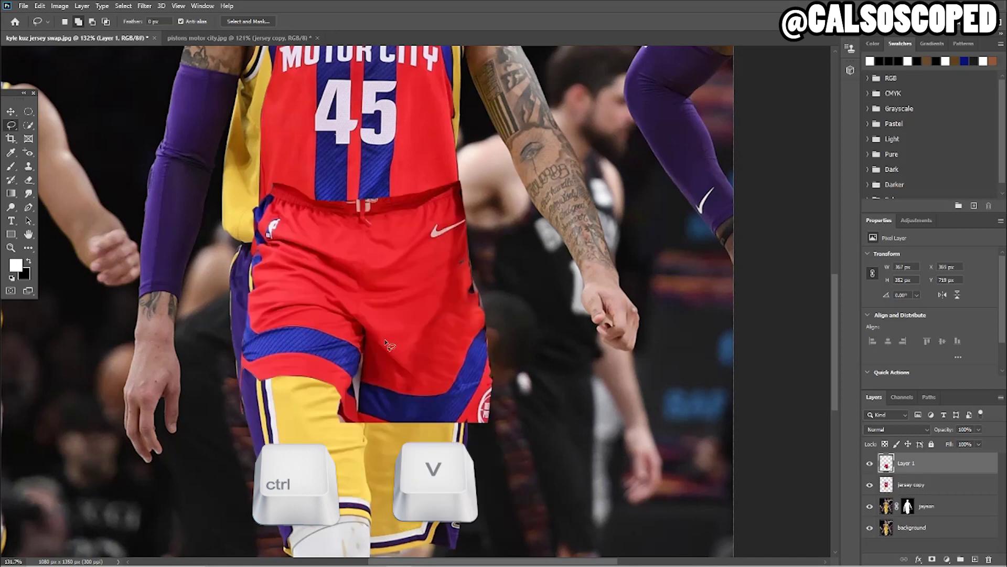
{"action": "key", "text": "v"}
{"action": "mouse_move", "coordinate": [447, 253]}
{"action": "left_mouse_down"}
{"action": "mouse_move", "coordinate": [454, 274]}
{"action": "mouse_move", "coordinate": [426, 382]}
{"action": "left_mouse_up"}
{"action": "scroll", "coordinate": [426, 382], "scroll_direction": "down", "scroll_amount": 3}
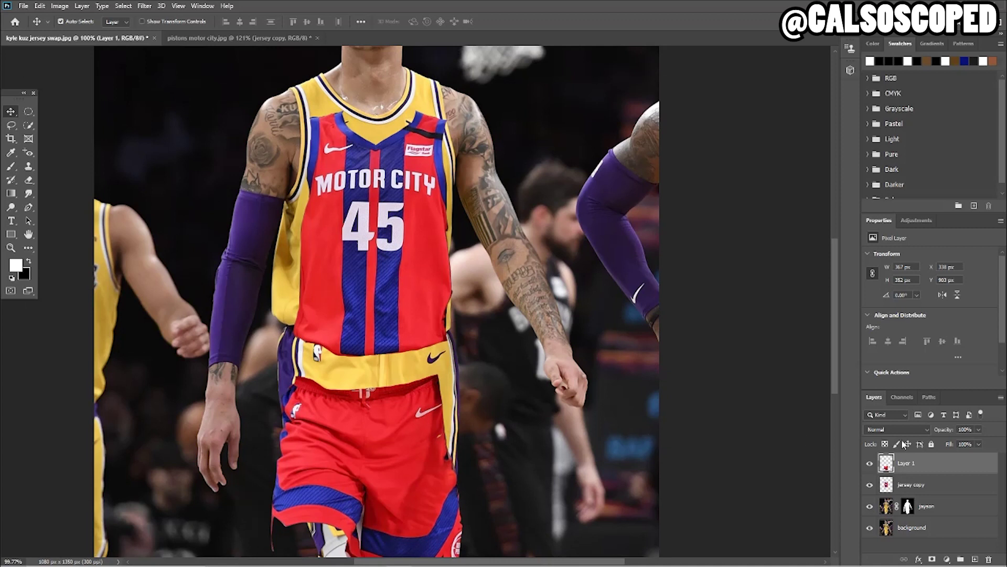
- Move the jersey layer above the shorts layer and rename the two layers "jersey pistons" and "shorts pistoj"
{"action": "mouse_move", "coordinate": [903, 487]}
{"action": "left_mouse_down"}
{"action": "mouse_move", "coordinate": [913, 464]}
{"action": "mouse_move", "coordinate": [915, 474]}
{"action": "left_mouse_up"}
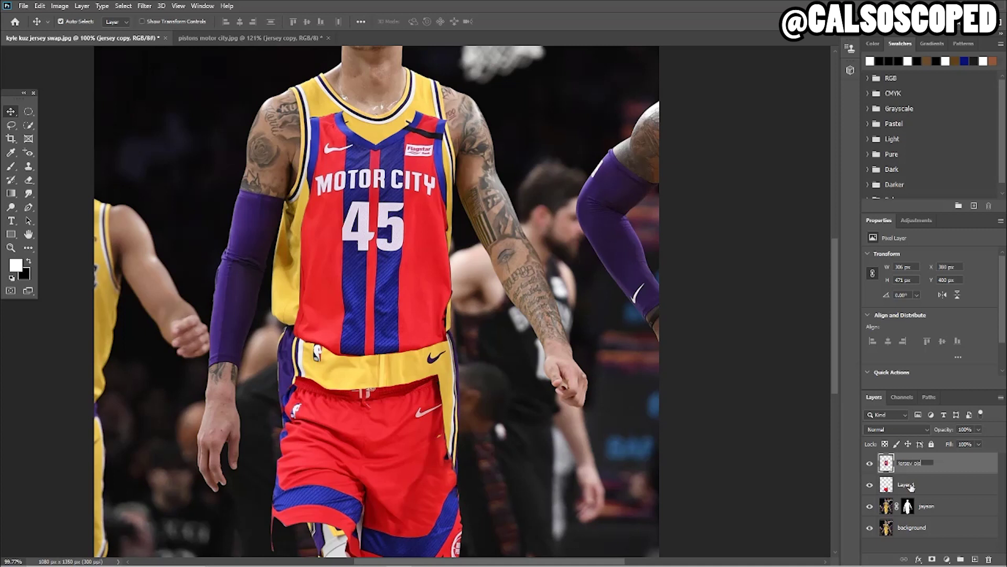
{"action": "type", "text": "s"}
{"action": "key", "text": "Return"}
{"action": "double_click", "coordinate": [906, 484]}
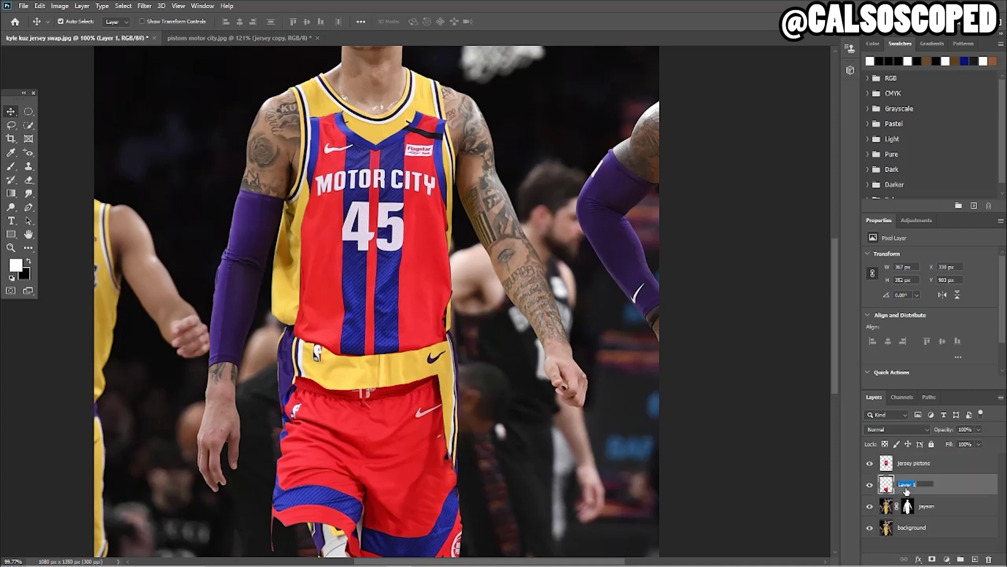
{"action": "type", "text": "shorts pistoj"}
{"action": "key", "text": "Return"}
- Move the jersey pistons layer up to the player's neckline and scale it to about 116.9% to cover his torso
{"action": "left_click", "coordinate": [938, 466]}
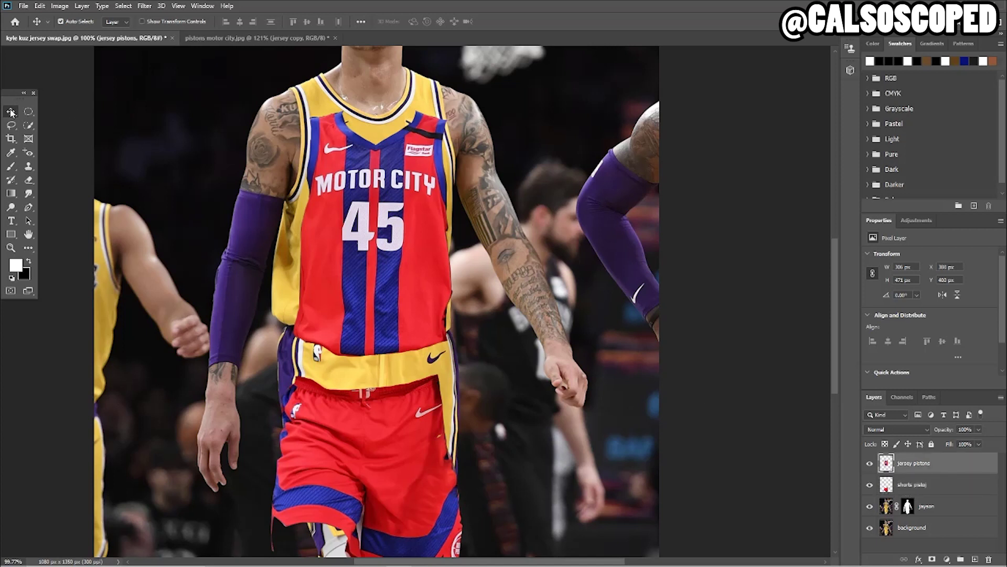
{"action": "left_click_drag", "start_coordinate": [342, 237], "coordinate": [350, 204]}
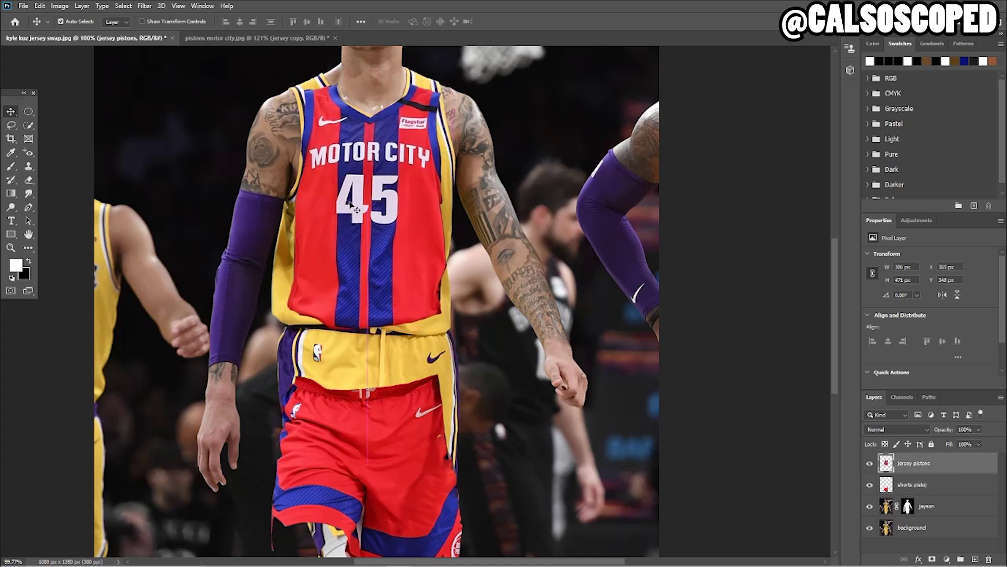
{"action": "key", "text": "ctrl+t"}
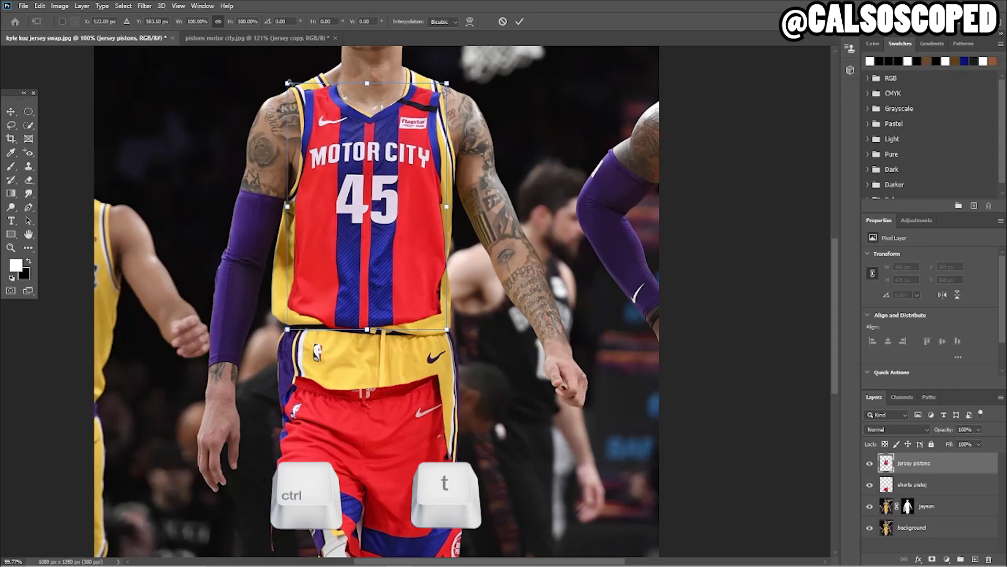
{"action": "left_click_drag", "start_coordinate": [287, 82], "coordinate": [274, 63]}
{"action": "left_click_drag", "start_coordinate": [376, 152], "coordinate": [375, 152]}
{"action": "left_click_drag", "start_coordinate": [449, 199], "coordinate": [398, 222]}
{"action": "scroll", "coordinate": [404, 214], "scroll_direction": "up", "scroll_amount": 2}
{"action": "scroll", "coordinate": [404, 214], "scroll_direction": "up", "scroll_amount": 2}
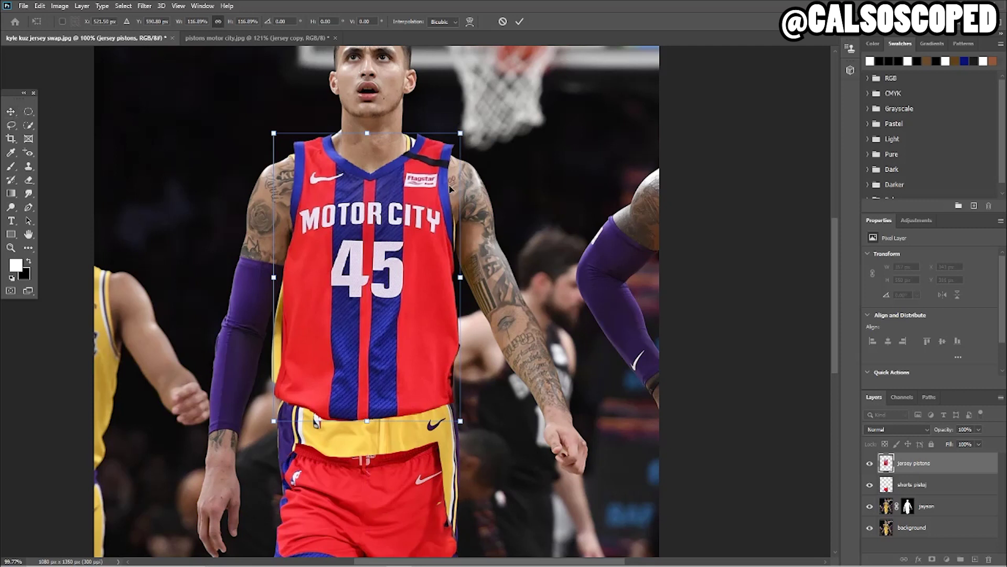
- Put the jersey pistons layer into Warp mode and lower its opacity to 78% so the Lakers jersey shows through
{"action": "right_click", "coordinate": [343, 188]}
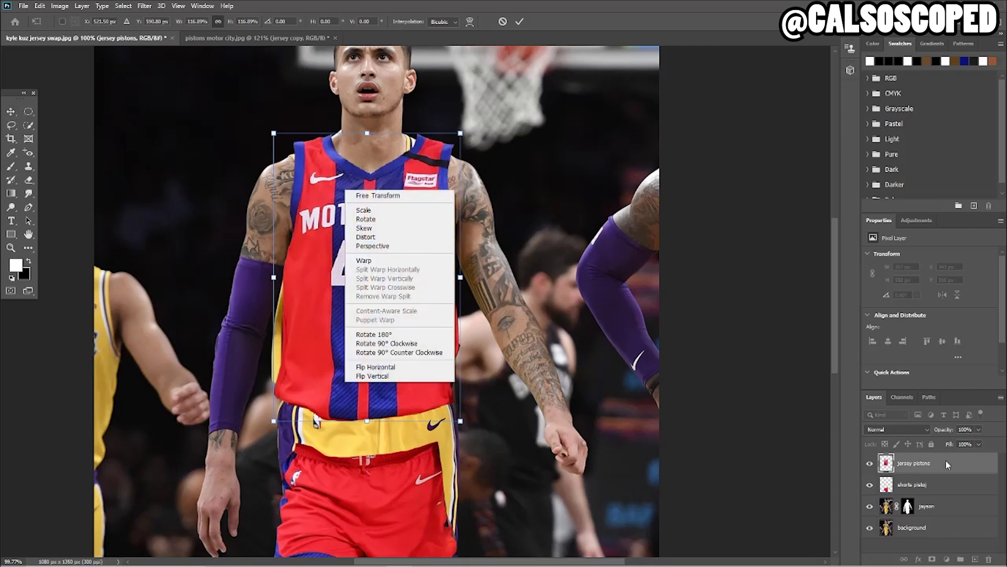
{"action": "left_click", "coordinate": [380, 260]}
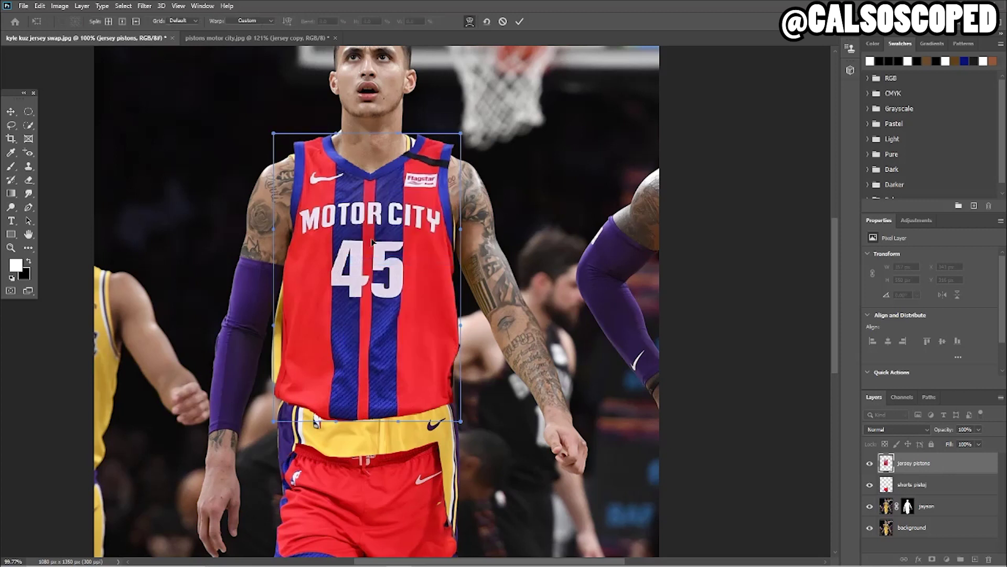
{"action": "left_click", "coordinate": [980, 430]}
{"action": "mouse_move", "coordinate": [972, 440]}
{"action": "left_mouse_down"}
{"action": "mouse_move", "coordinate": [954, 441]}
{"action": "mouse_move", "coordinate": [967, 443]}
{"action": "left_mouse_up"}
{"action": "scroll", "coordinate": [333, 233], "scroll_direction": "up", "scroll_amount": 3}
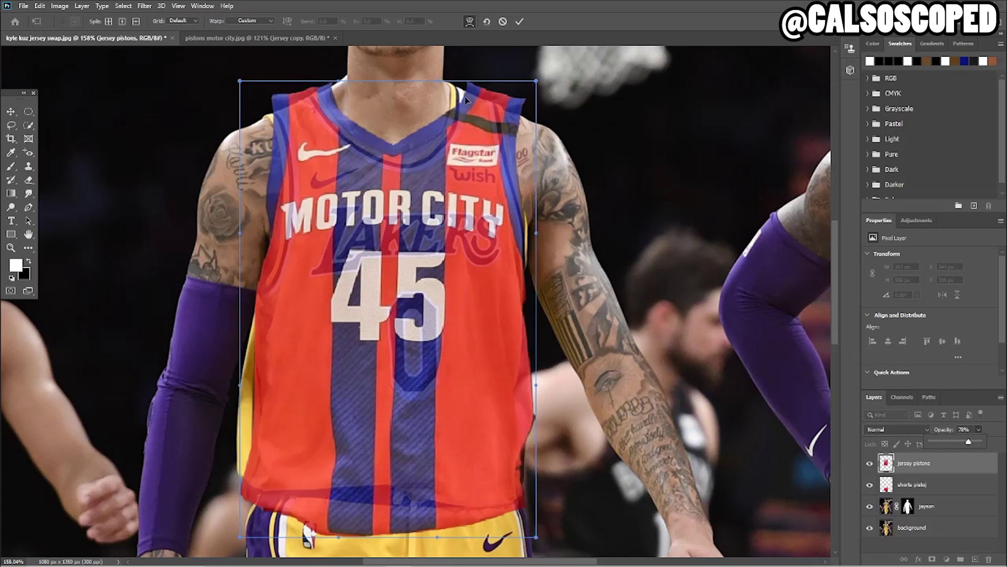
- Warp the upper part of the jersey so its shoulder straps and V-neck align with the player's shoulders and neck
{"action": "left_click_drag", "start_coordinate": [439, 84], "coordinate": [421, 94]}
{"action": "left_click_drag", "start_coordinate": [503, 104], "coordinate": [484, 105]}
{"action": "left_click_drag", "start_coordinate": [507, 214], "coordinate": [527, 220]}
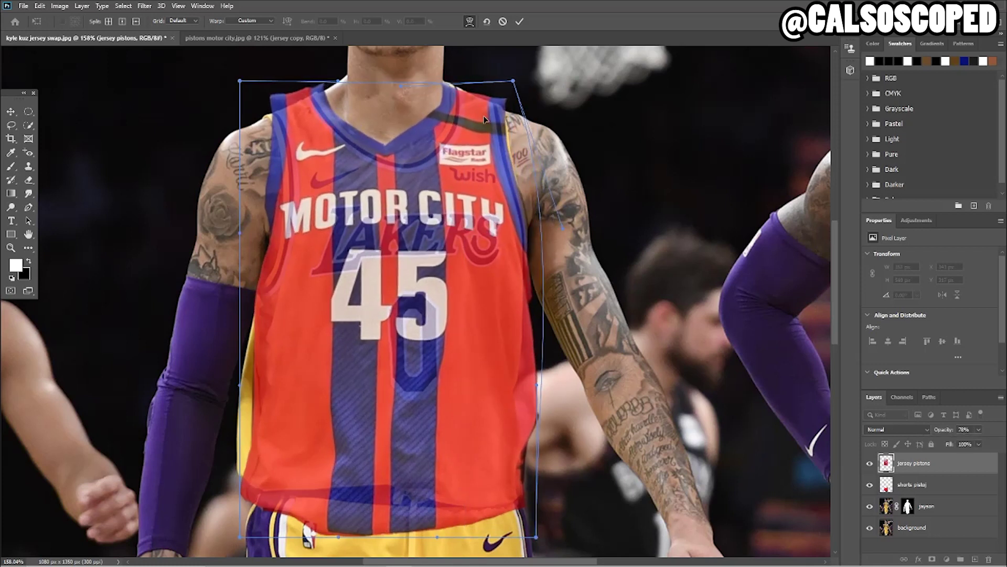
{"action": "left_click_drag", "start_coordinate": [515, 83], "coordinate": [470, 111]}
{"action": "left_click_drag", "start_coordinate": [317, 93], "coordinate": [272, 118]}
{"action": "left_click_drag", "start_coordinate": [339, 149], "coordinate": [339, 143]}
{"action": "left_click_drag", "start_coordinate": [340, 95], "coordinate": [330, 95]}
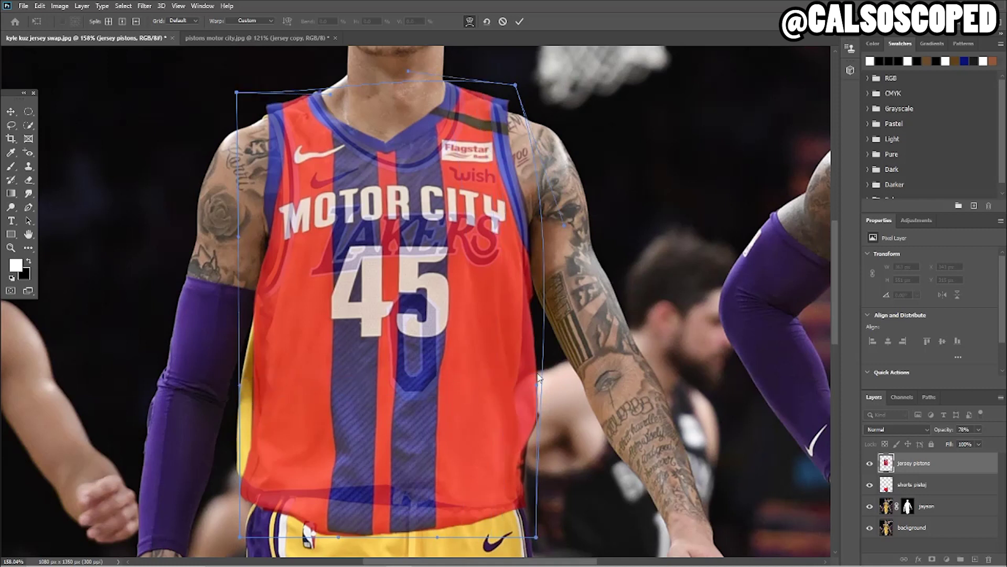
- Add warp splits across the jersey's midsection and pull its edge on the bare-arm side in toward the player's waist
{"action": "left_click", "coordinate": [521, 373]}
{"action": "key", "text": "alt"}
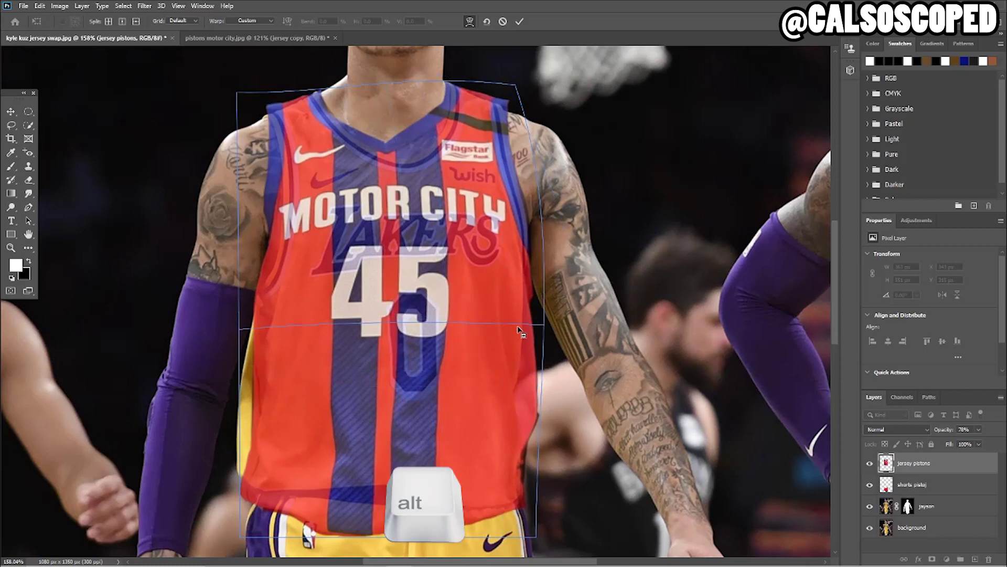
{"action": "left_click", "coordinate": [533, 353]}
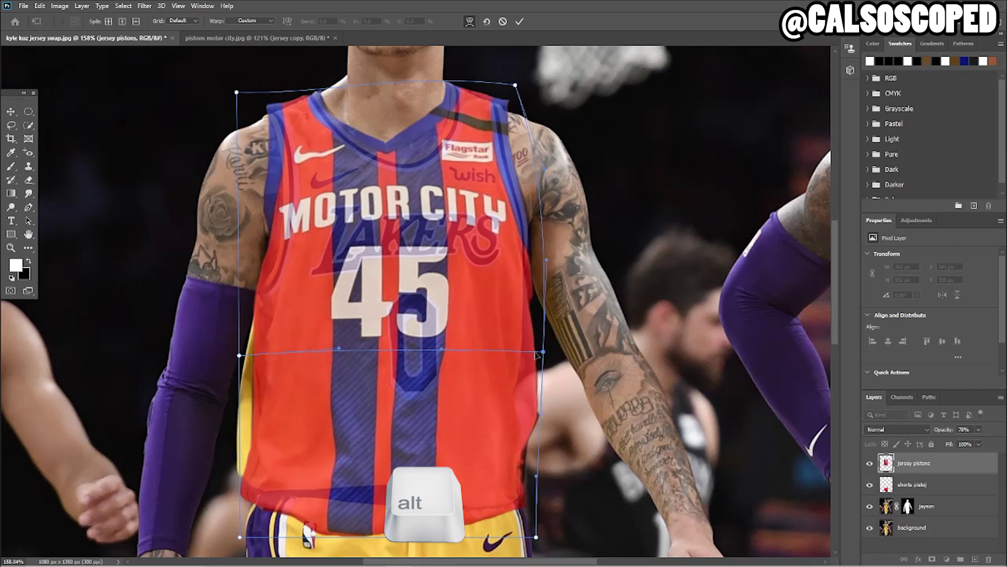
{"action": "left_click_drag", "start_coordinate": [538, 353], "coordinate": [531, 356]}
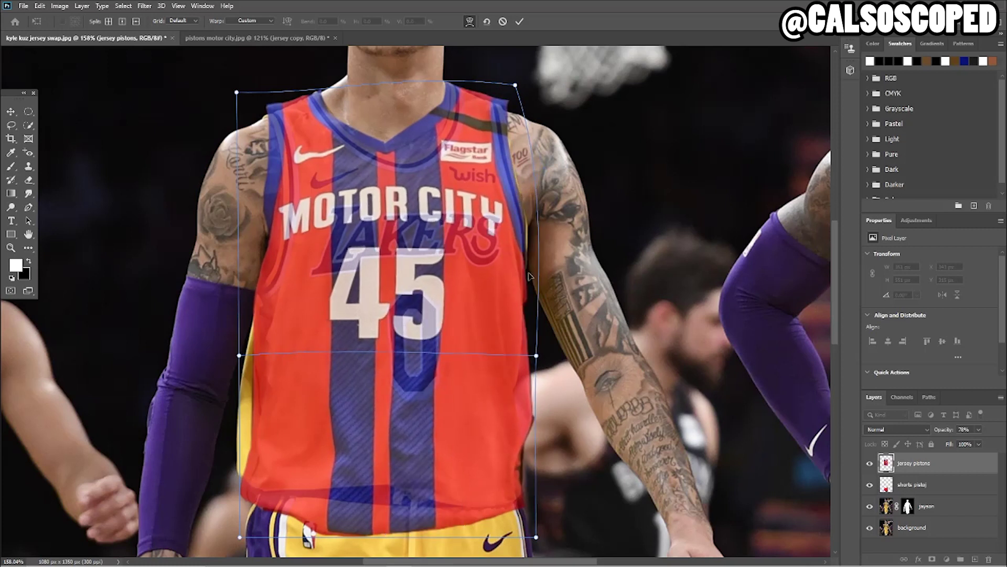
{"action": "key", "text": "alt"}
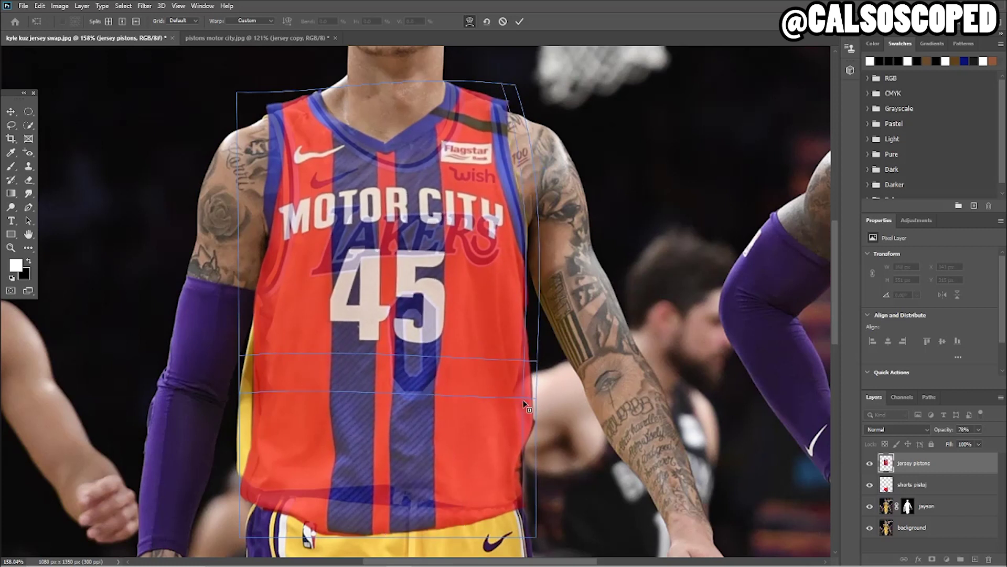
{"action": "left_click_drag", "start_coordinate": [535, 423], "coordinate": [518, 415]}
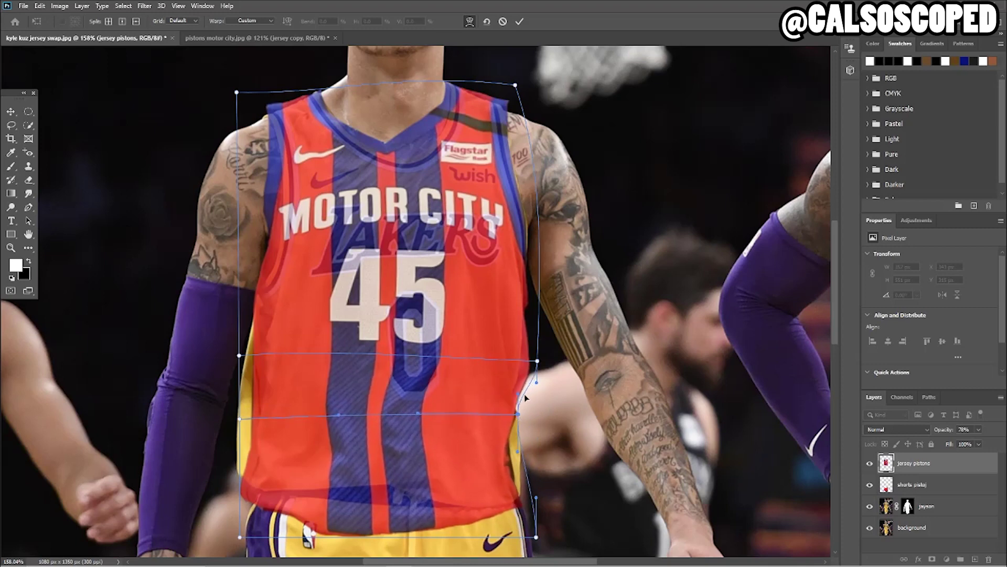
- Add another warp split between the midsection ones and tighten the jersey edge beside the tattooed forearm to the Lakers outline
{"action": "scroll", "coordinate": [528, 395], "scroll_direction": "up", "scroll_amount": 5}
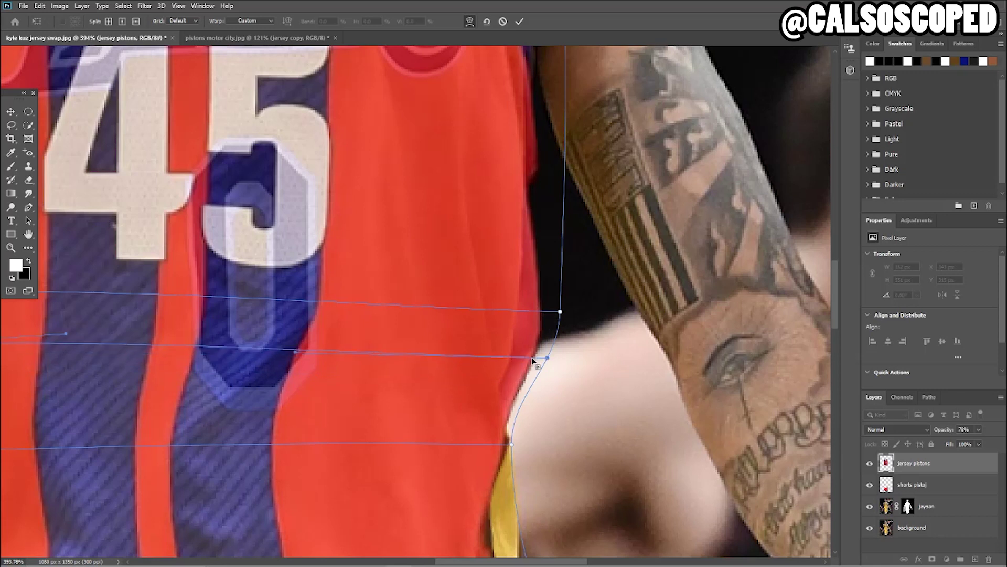
{"action": "left_click_drag", "start_coordinate": [547, 359], "coordinate": [535, 357]}
{"action": "left_click_drag", "start_coordinate": [561, 314], "coordinate": [546, 313]}
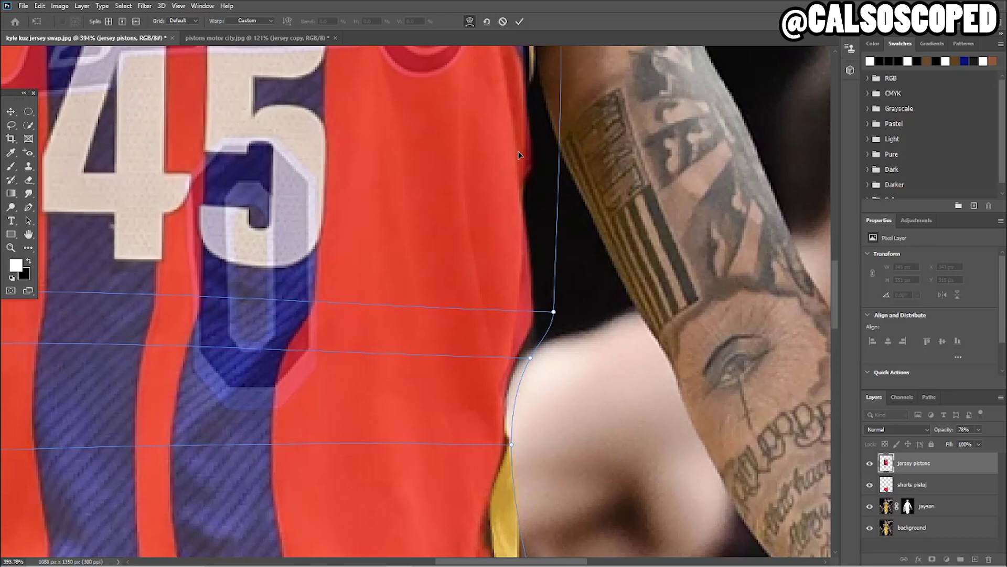
- Split the warp near the lower jersey, push its bare-arm-side edge out to cover the yellow, and raise the hem to the Lakers hem
{"action": "scroll", "coordinate": [499, 189], "scroll_direction": "down", "scroll_amount": 5}
{"action": "scroll", "coordinate": [440, 214], "scroll_direction": "down", "scroll_amount": 2}
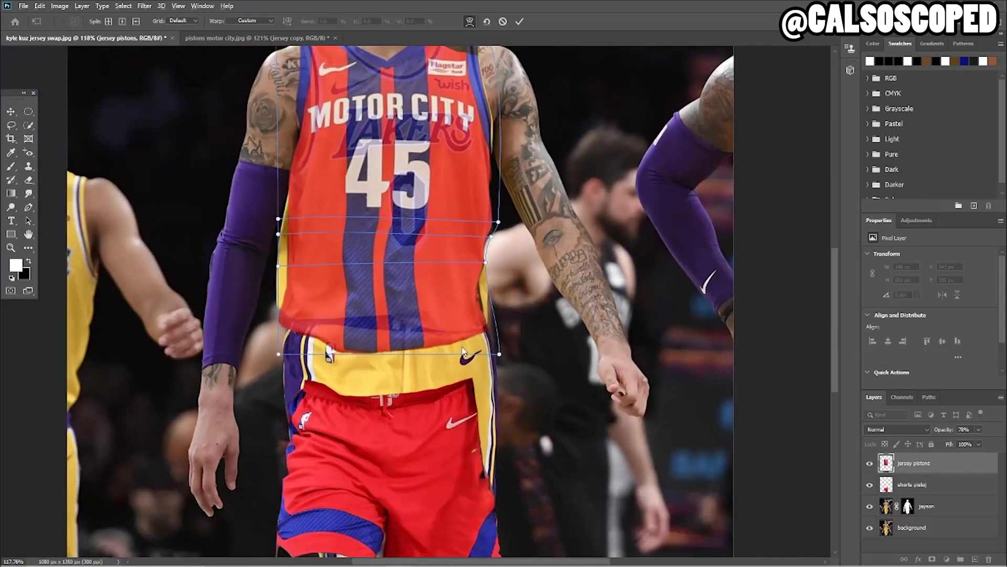
{"action": "scroll", "coordinate": [471, 272], "scroll_direction": "up", "scroll_amount": 6}
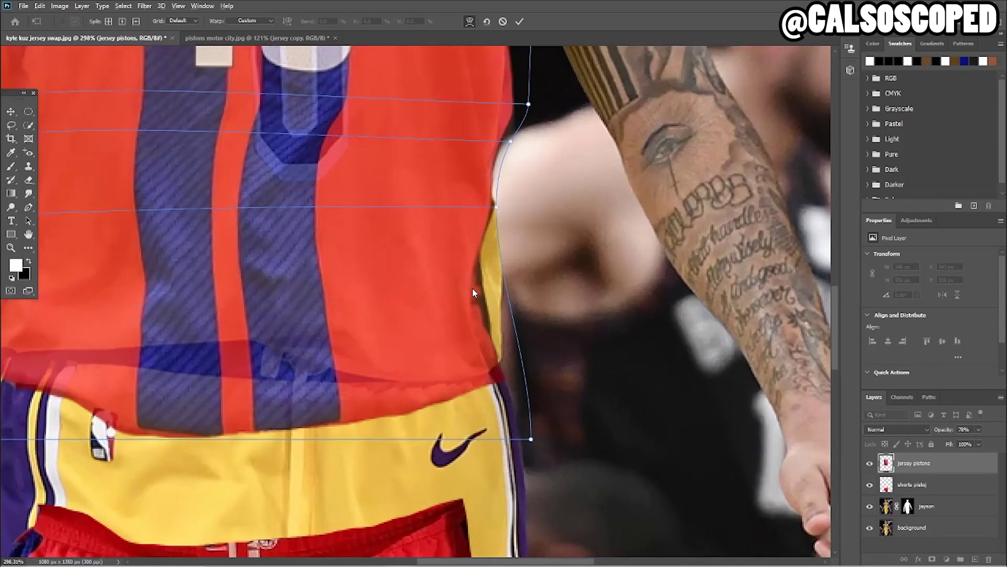
{"action": "left_click_drag", "start_coordinate": [508, 296], "coordinate": [526, 286]}
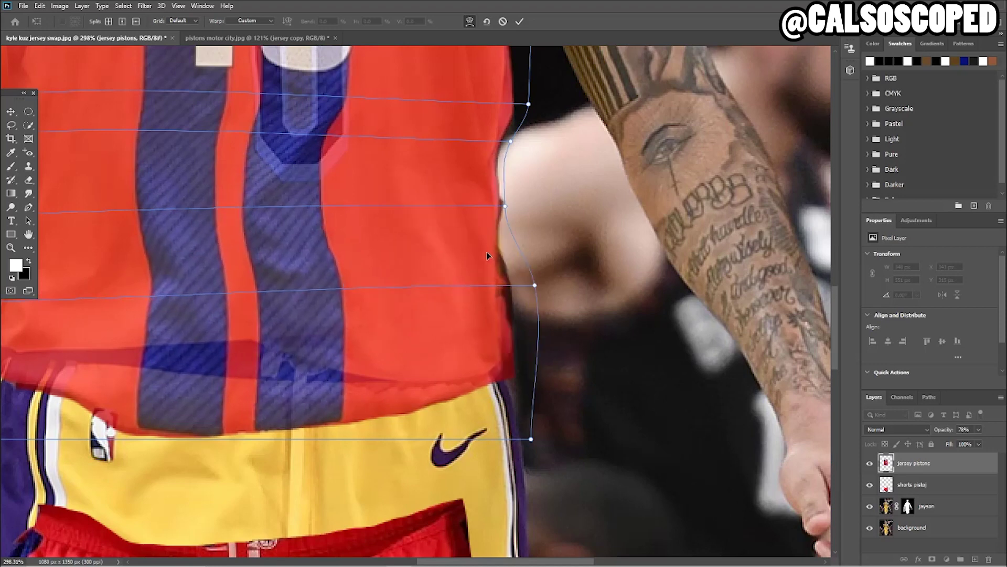
{"action": "scroll", "coordinate": [297, 238], "scroll_direction": "down", "scroll_amount": 3}
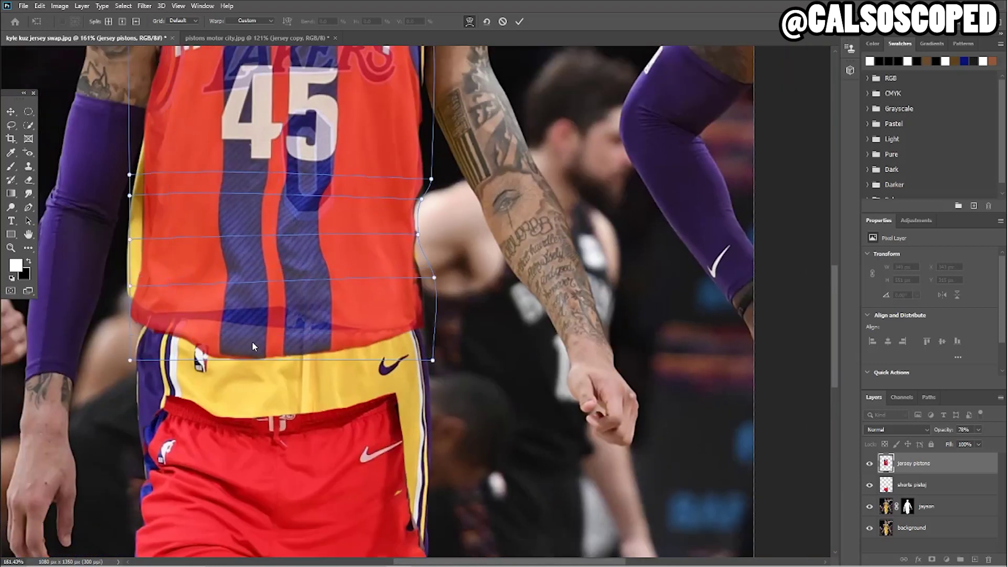
{"action": "left_click_drag", "start_coordinate": [205, 361], "coordinate": [207, 328]}
- Split the warp at the jersey's Nike swoosh and shift the chest and neckline area to follow the player's chest
{"action": "scroll", "coordinate": [202, 224], "scroll_direction": "up", "scroll_amount": 3}
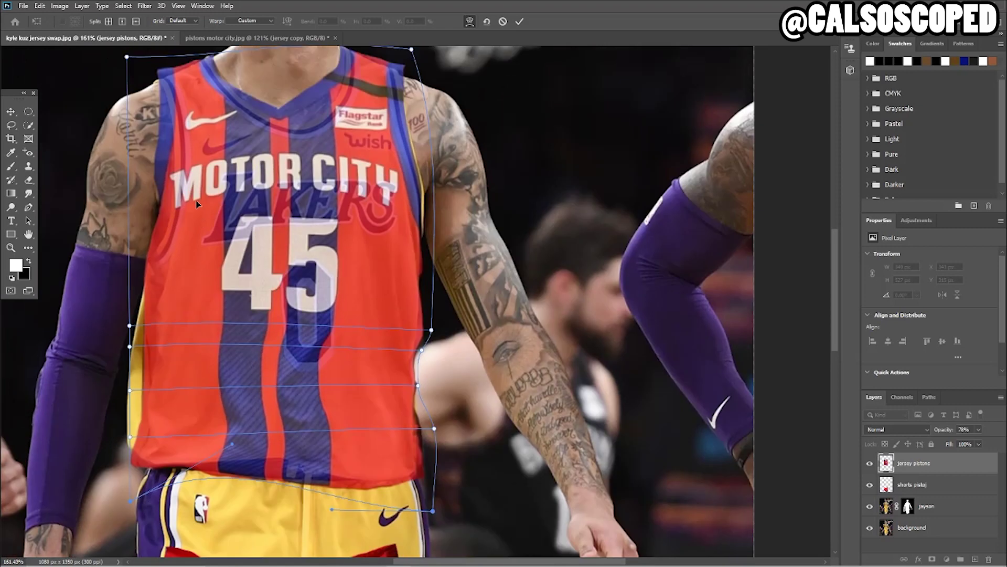
{"action": "left_click", "coordinate": [210, 124], "text": "alt"}
{"action": "left_click_drag", "start_coordinate": [210, 125], "coordinate": [222, 141]}
{"action": "mouse_move", "coordinate": [302, 113]}
{"action": "left_mouse_down"}
{"action": "mouse_move", "coordinate": [314, 111]}
{"action": "mouse_move", "coordinate": [307, 116]}
{"action": "left_mouse_up"}
{"action": "left_click_drag", "start_coordinate": [219, 142], "coordinate": [213, 147]}
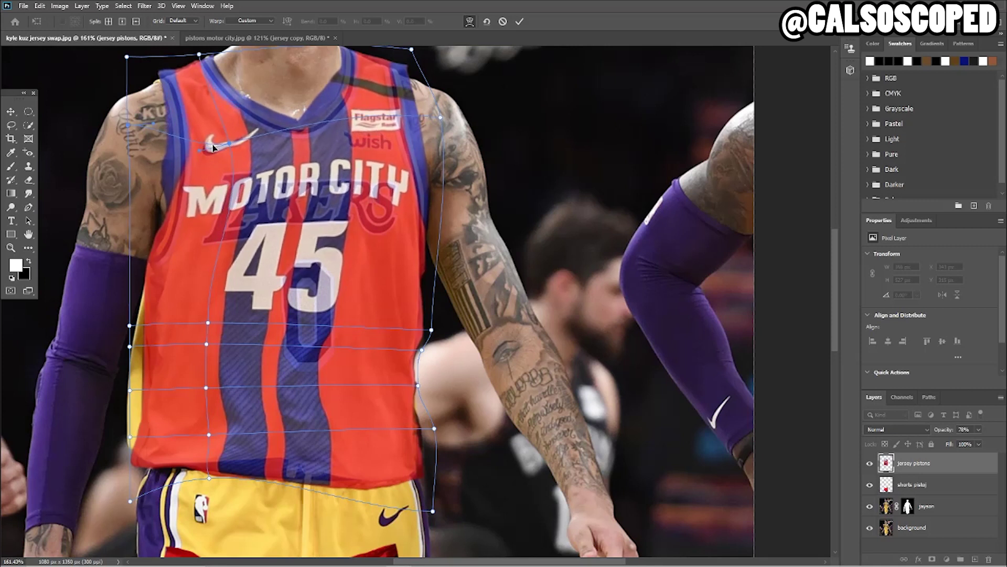
- Split the warp at the shoulder and armhole on the purple-sleeve side and shape the jersey's armhole edge to the Lakers armhole
{"action": "left_click", "coordinate": [159, 77], "text": "alt"}
{"action": "left_click_drag", "start_coordinate": [160, 77], "coordinate": [157, 84]}
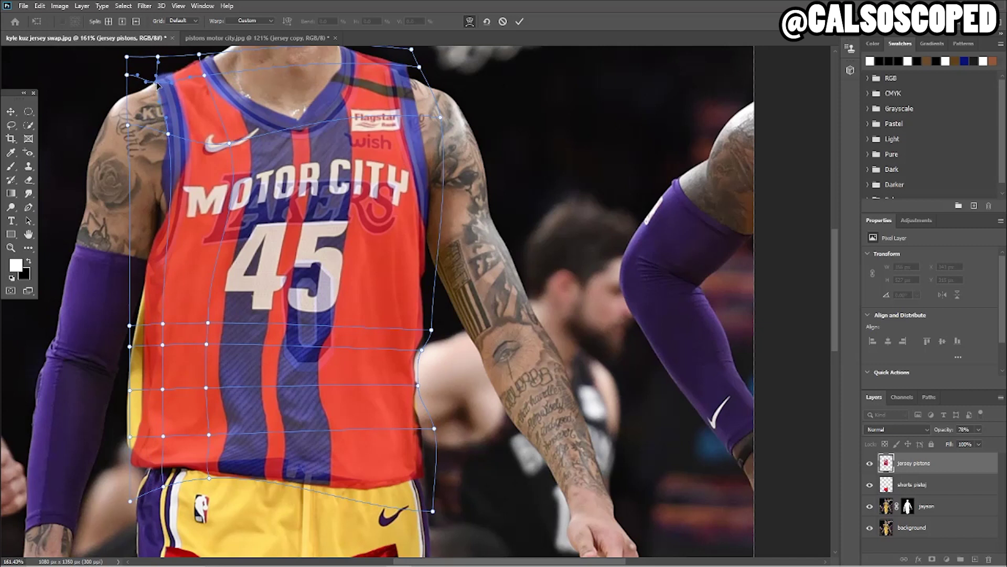
{"action": "left_click", "coordinate": [170, 166], "text": "alt"}
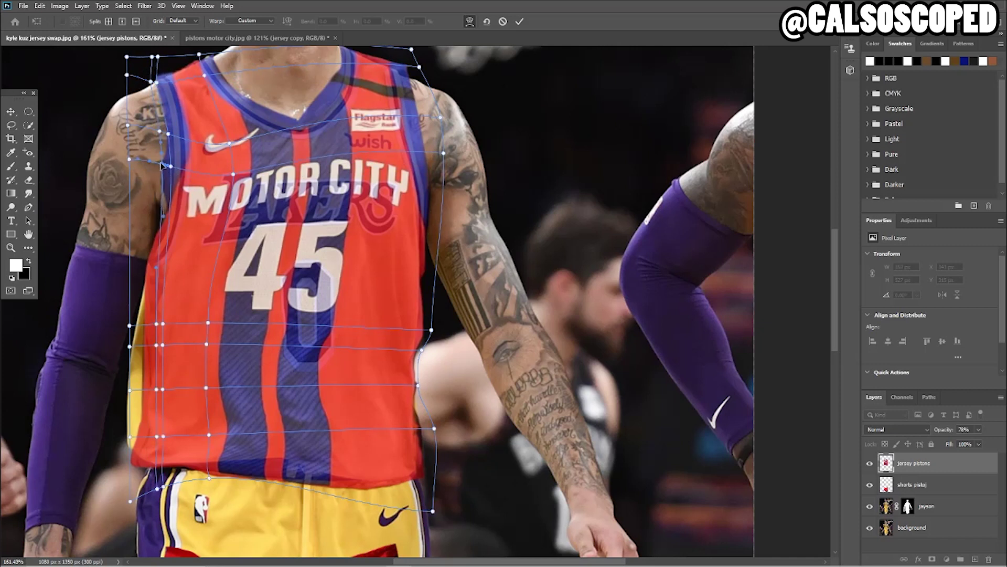
{"action": "left_click_drag", "start_coordinate": [168, 177], "coordinate": [164, 194]}
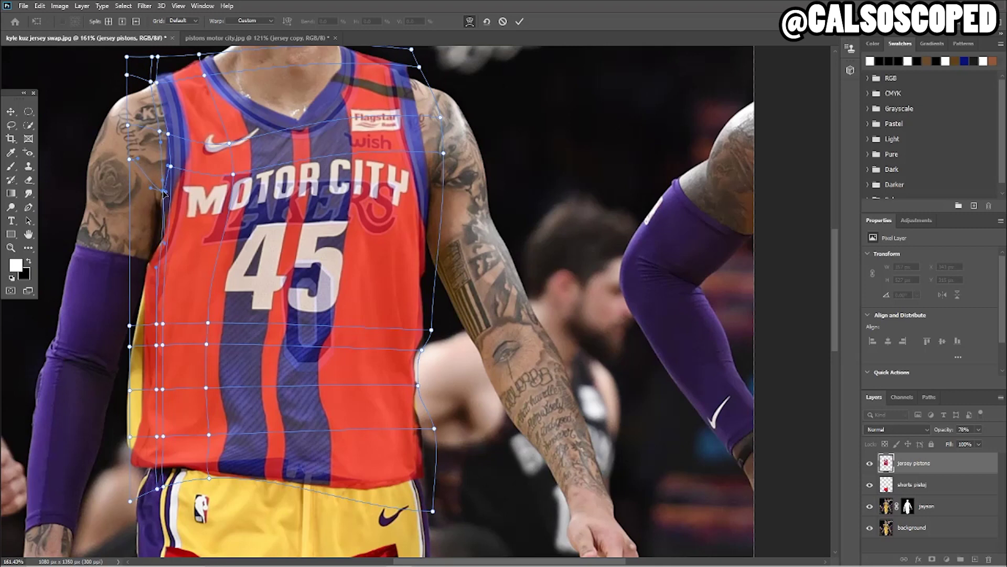
- Split the warp at the purple-sleeve side of the waist and push the jersey edge outward to cover the yellow down toward the hem
{"action": "left_click", "coordinate": [145, 354], "text": "alt"}
{"action": "left_click_drag", "start_coordinate": [144, 354], "coordinate": [138, 356]}
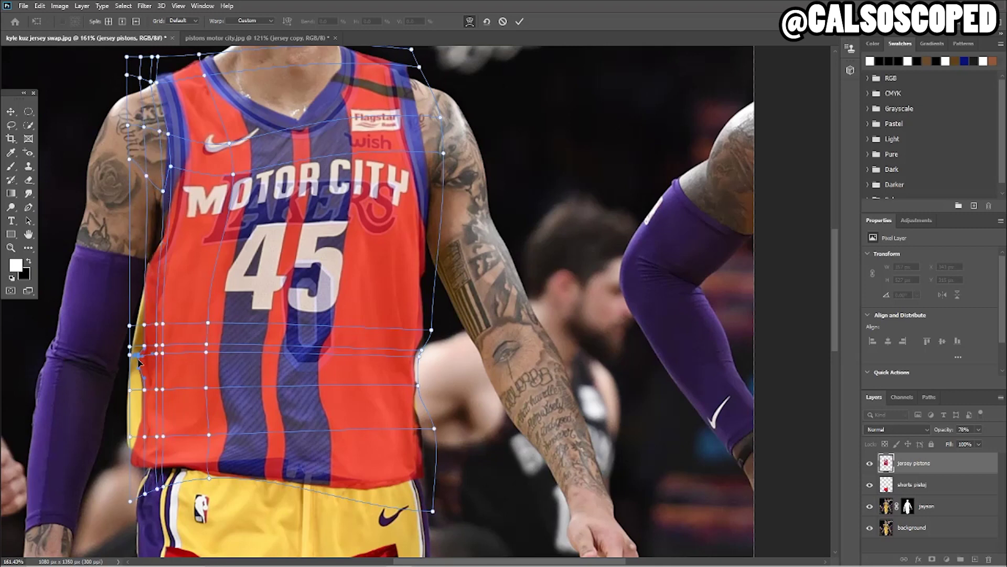
{"action": "scroll", "coordinate": [142, 347], "scroll_direction": "up", "scroll_amount": 3}
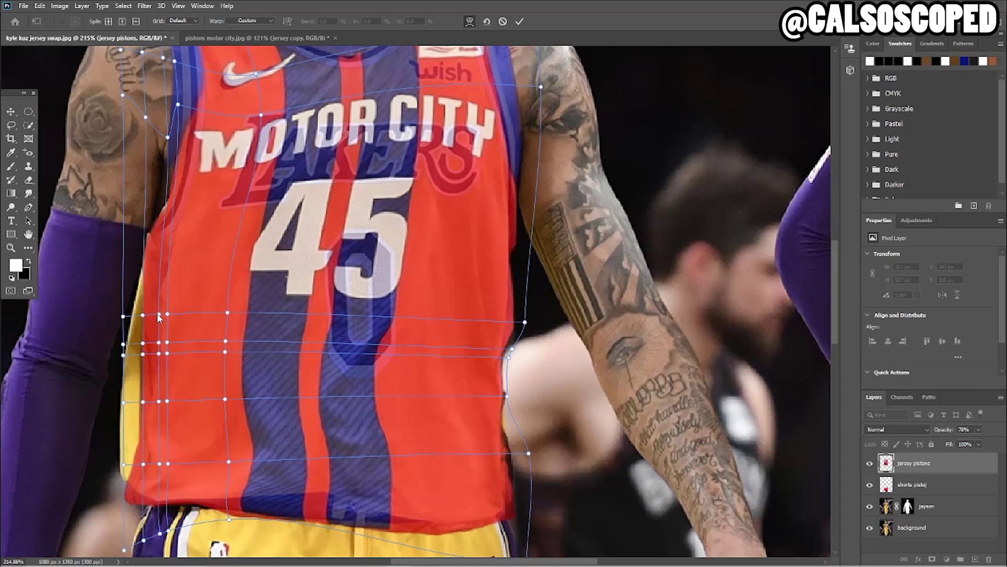
{"action": "left_click_drag", "start_coordinate": [142, 315], "coordinate": [135, 323]}
{"action": "left_click_drag", "start_coordinate": [162, 212], "coordinate": [165, 206]}
{"action": "left_click_drag", "start_coordinate": [143, 345], "coordinate": [122, 362]}
{"action": "left_click_drag", "start_coordinate": [135, 324], "coordinate": [130, 323]}
{"action": "left_click_drag", "start_coordinate": [143, 402], "coordinate": [115, 386]}
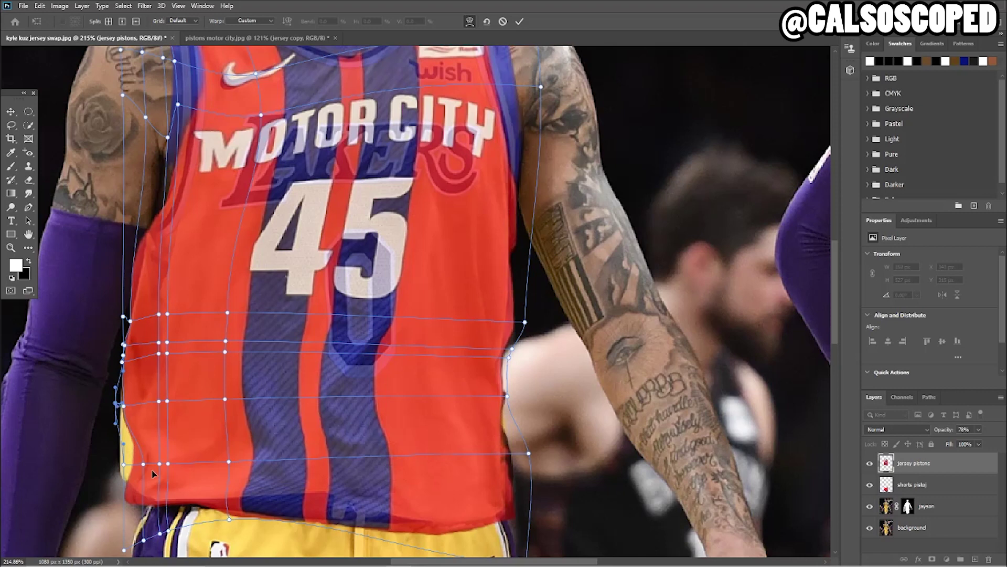
{"action": "left_click_drag", "start_coordinate": [142, 465], "coordinate": [112, 455]}
- Split the warp near the hem corner below the purple sleeve and refine that corner and the edge above it to the Lakers outline
{"action": "scroll", "coordinate": [112, 458], "scroll_direction": "down", "scroll_amount": 3}
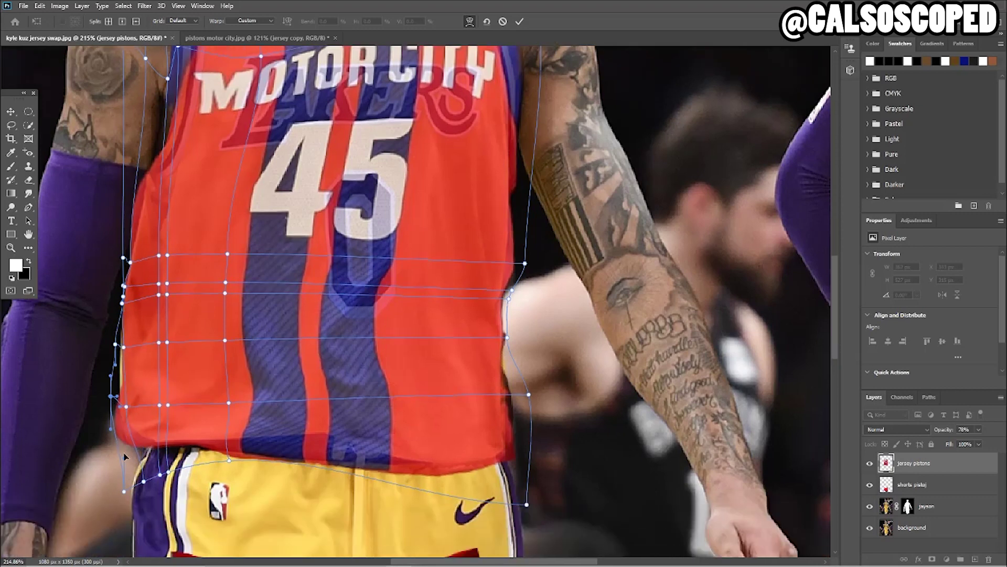
{"action": "left_click", "coordinate": [126, 411], "text": "alt"}
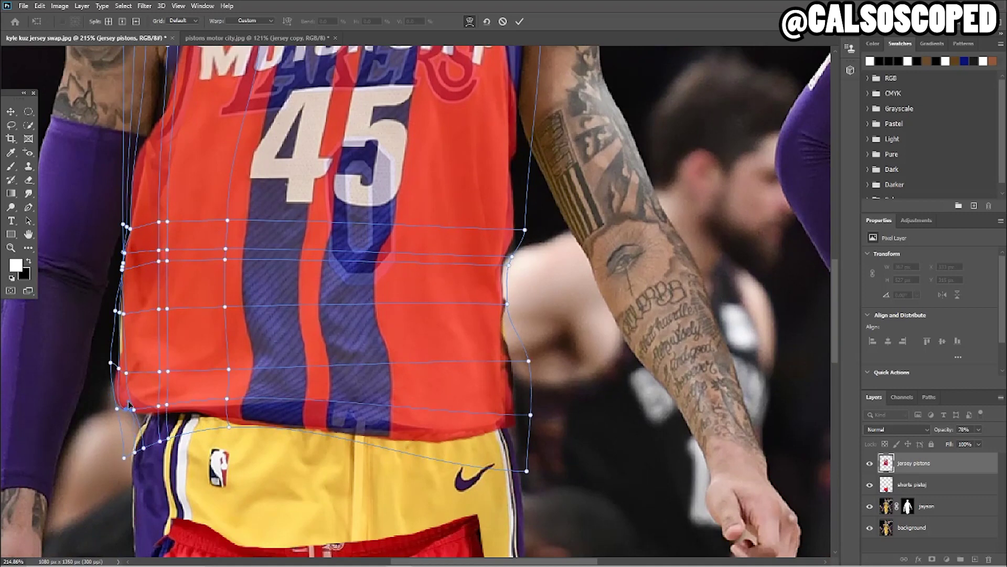
{"action": "scroll", "coordinate": [123, 415], "scroll_direction": "up", "scroll_amount": 2}
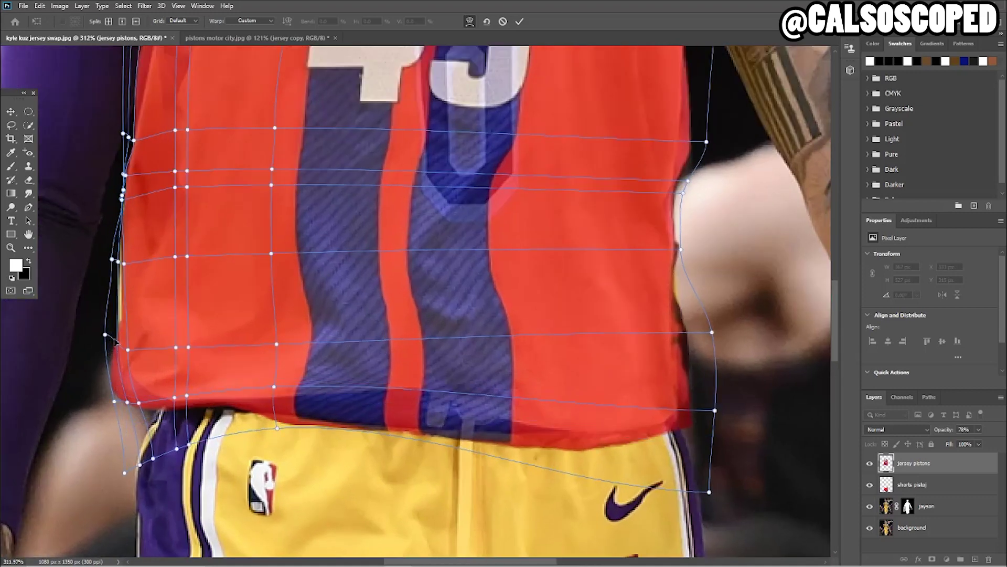
{"action": "left_click_drag", "start_coordinate": [114, 340], "coordinate": [110, 339]}
{"action": "left_click_drag", "start_coordinate": [112, 259], "coordinate": [108, 261]}
{"action": "left_click_drag", "start_coordinate": [115, 402], "coordinate": [122, 394]}
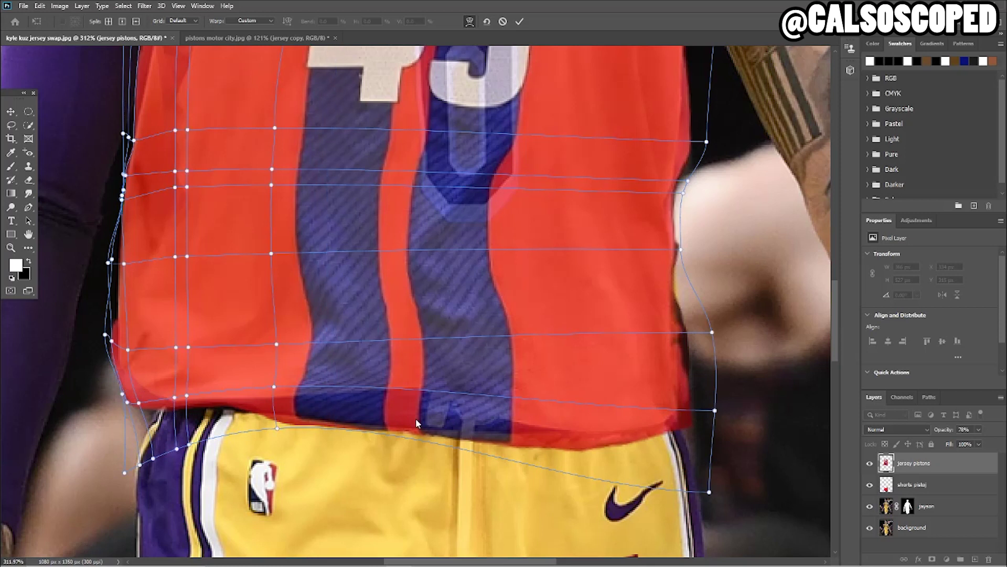
- Raise the middle of the jersey hem, split and tuck in the hem corner on the tattooed-forearm side, and commit the warp
{"action": "left_click_drag", "start_coordinate": [442, 431], "coordinate": [454, 424]}
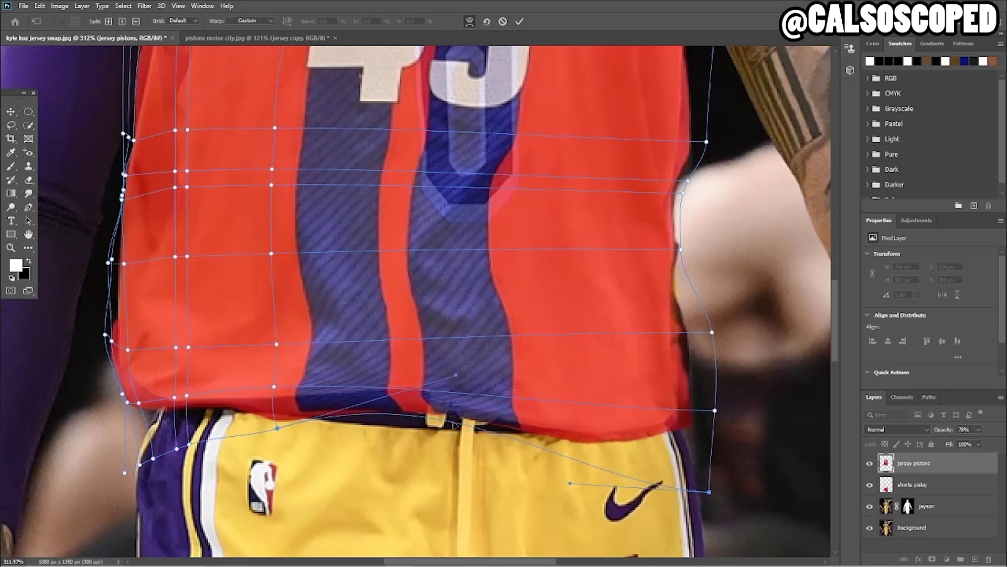
{"action": "left_click", "coordinate": [690, 422], "text": "alt"}
{"action": "left_click_drag", "start_coordinate": [690, 422], "coordinate": [683, 414]}
{"action": "scroll", "coordinate": [683, 413], "scroll_direction": "down", "scroll_amount": 5}
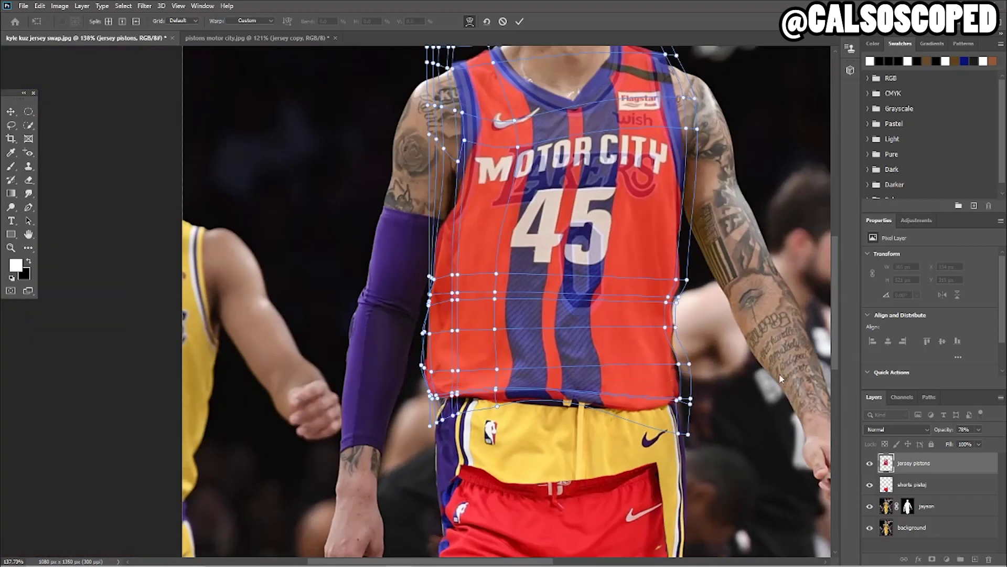
{"action": "key", "text": "Return"}
{"action": "scroll", "coordinate": [716, 323], "scroll_direction": "down", "scroll_amount": 4}
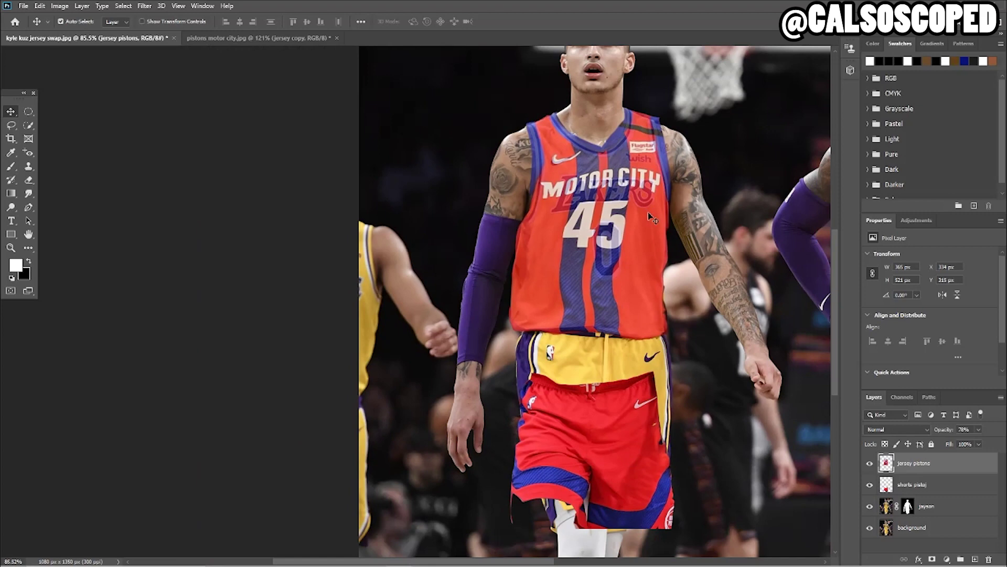
- Set the jersey pistons layer's opacity to 100% and check the fitted jersey's outline
{"action": "scroll", "coordinate": [619, 178], "scroll_direction": "up", "scroll_amount": 5}
{"action": "scroll", "coordinate": [620, 182], "scroll_direction": "up", "scroll_amount": 4}
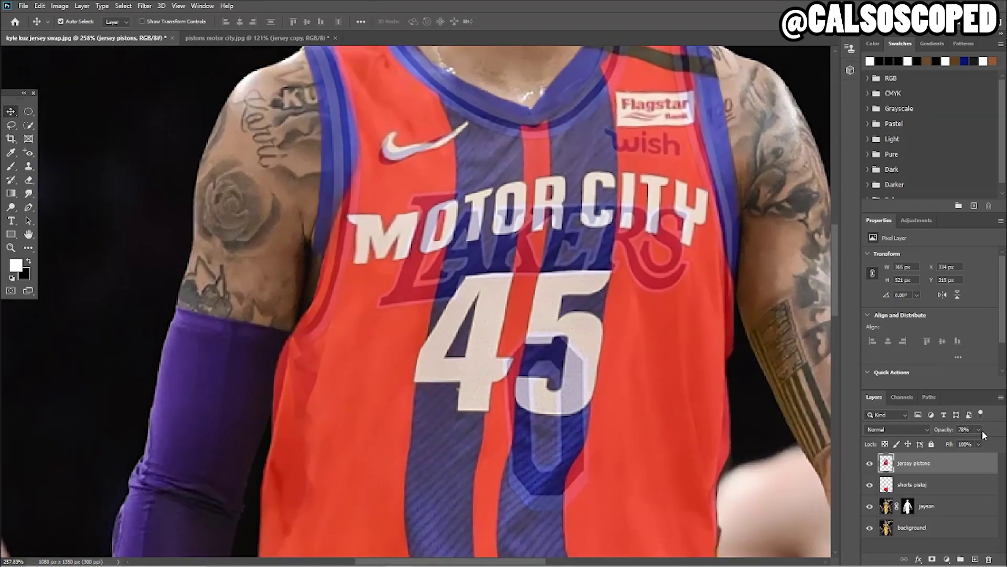
{"action": "left_click", "coordinate": [979, 430]}
{"action": "left_click_drag", "start_coordinate": [981, 444], "coordinate": [989, 442]}
{"action": "scroll", "coordinate": [588, 254], "scroll_direction": "down", "scroll_amount": 10}
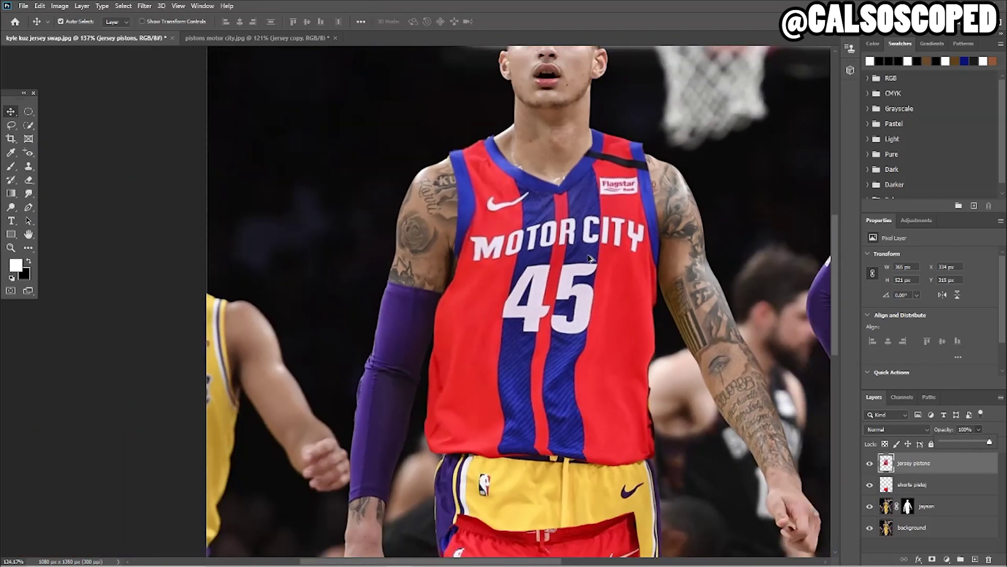
{"action": "scroll", "coordinate": [427, 231], "scroll_direction": "up", "scroll_amount": 4}
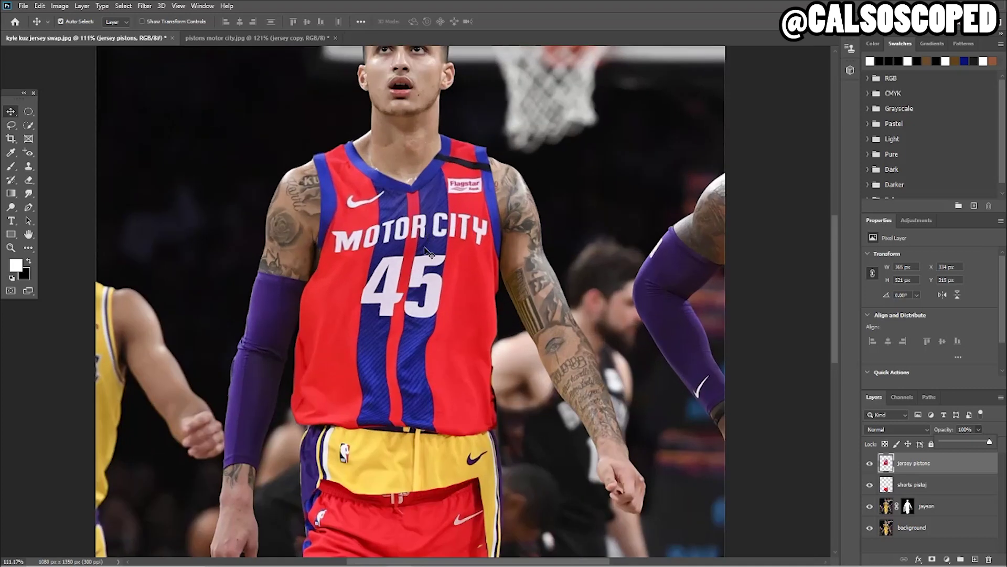
{"action": "scroll", "coordinate": [428, 313], "scroll_direction": "up", "scroll_amount": 1}
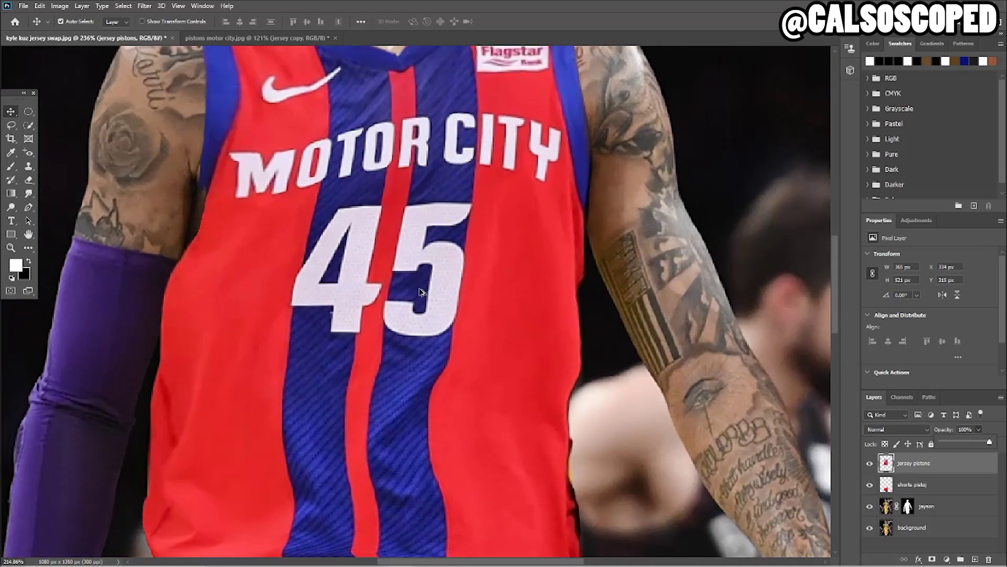
{"action": "scroll", "coordinate": [411, 238], "scroll_direction": "down", "scroll_amount": 2}
{"action": "scroll", "coordinate": [356, 202], "scroll_direction": "up", "scroll_amount": 2}
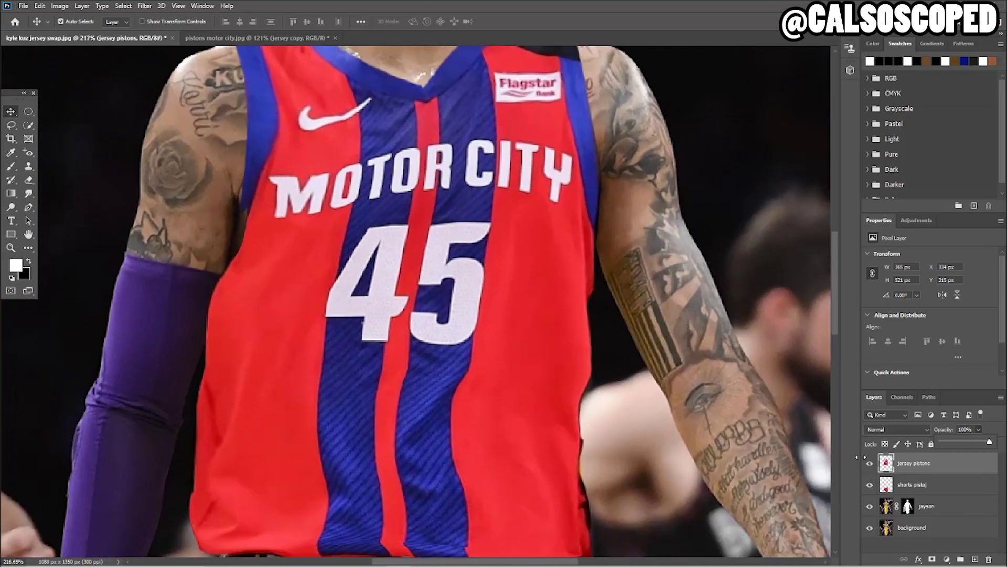
- Start a new warp on the jersey, split it across the MOTOR CITY wordmark, and raise the MOTOR half of the lettering
{"action": "key", "text": "ctrl+t"}
{"action": "right_click", "coordinate": [342, 183]}
{"action": "left_click", "coordinate": [362, 253]}
{"action": "left_click_drag", "start_coordinate": [368, 185], "coordinate": [366, 180]}
{"action": "left_click_drag", "start_coordinate": [286, 180], "coordinate": [326, 169]}
{"action": "left_click", "coordinate": [357, 182]}
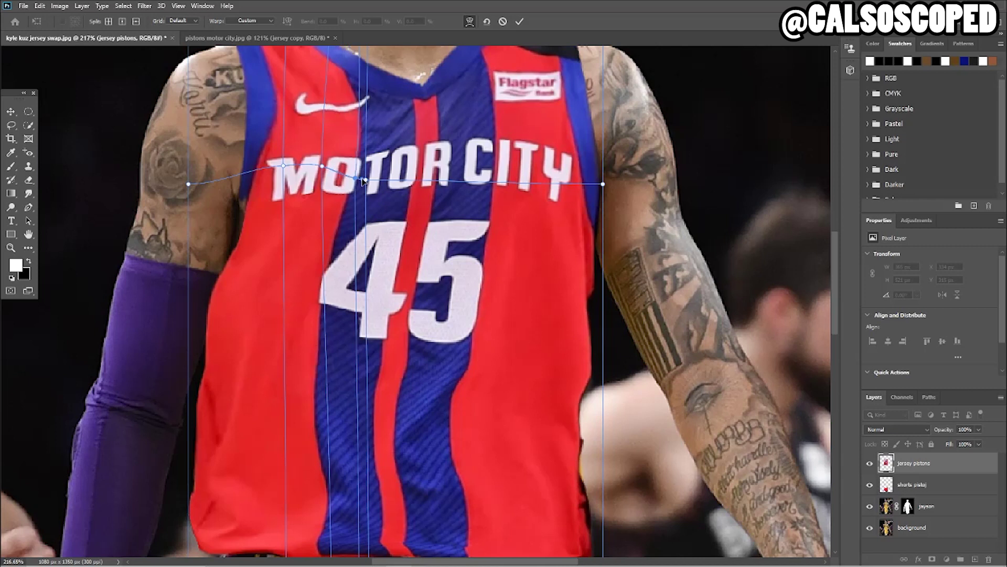
- Add warp splits around the number 45 and the stripe below it, nudge them toward the tattooed-forearm side, and commit the warp
{"action": "left_click", "coordinate": [324, 298]}
{"action": "mouse_move", "coordinate": [324, 299]}
{"action": "left_mouse_down"}
{"action": "mouse_move", "coordinate": [339, 302]}
{"action": "mouse_move", "coordinate": [329, 303]}
{"action": "left_mouse_up"}
{"action": "left_click", "coordinate": [452, 398]}
{"action": "left_click_drag", "start_coordinate": [452, 397], "coordinate": [467, 401]}
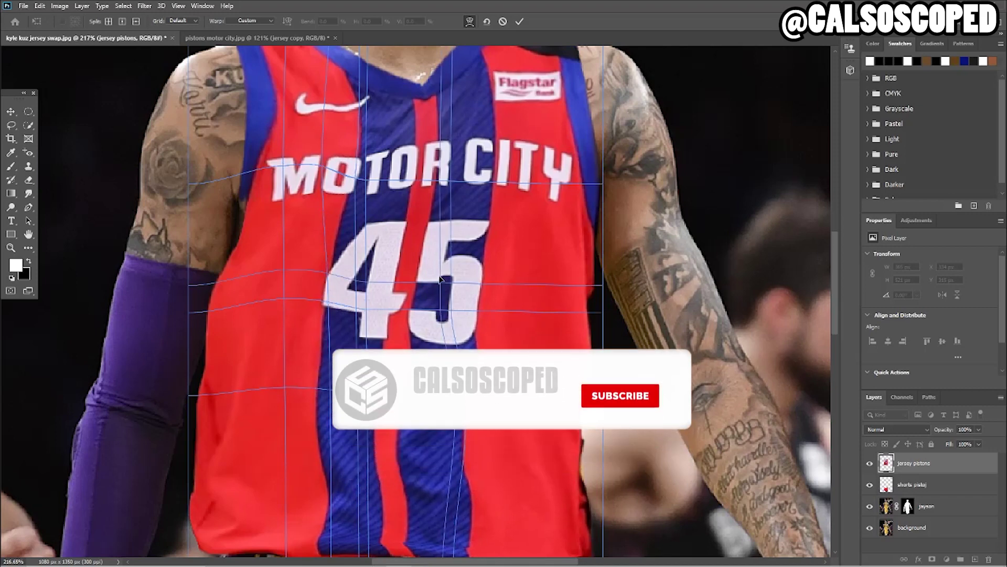
{"action": "key", "text": "Return"}
{"action": "key", "text": "ctrl+0"}
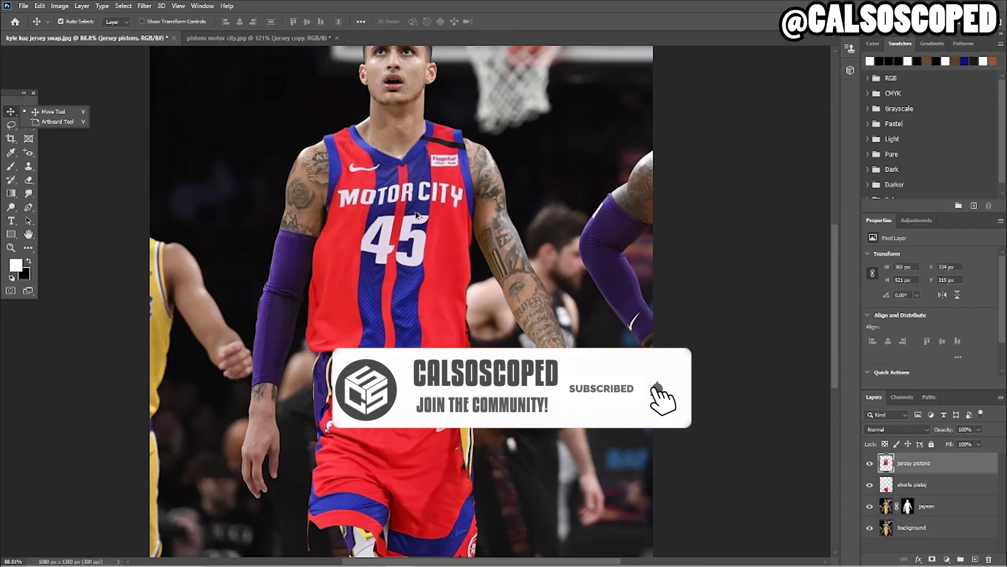
- Lower the jersey pistons layer's opacity to 65% and inspect its edges against the Lakers jersey
{"action": "scroll", "coordinate": [434, 237], "scroll_direction": "up", "scroll_amount": 2}
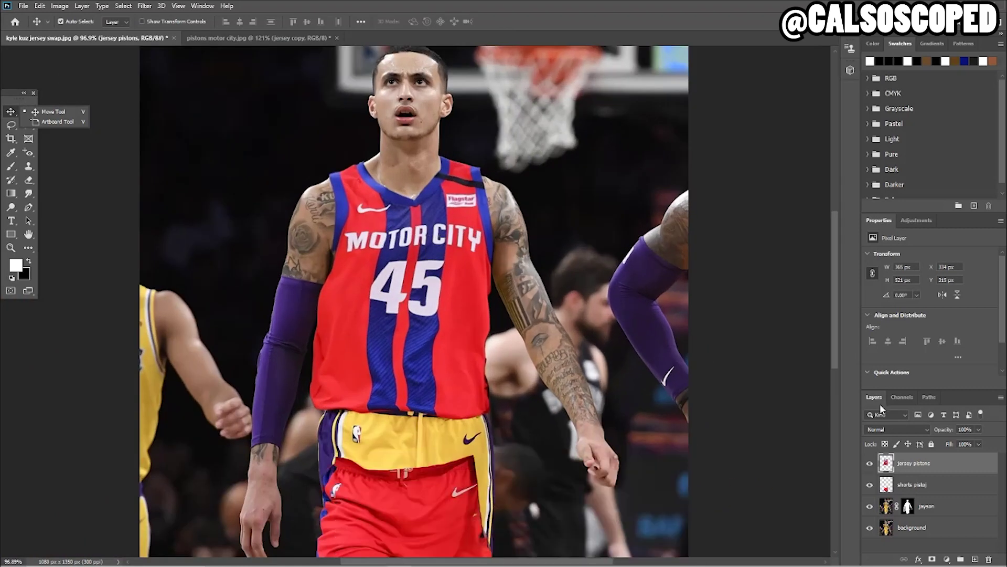
{"action": "left_click", "coordinate": [979, 429]}
{"action": "left_click_drag", "start_coordinate": [973, 439], "coordinate": [965, 441]}
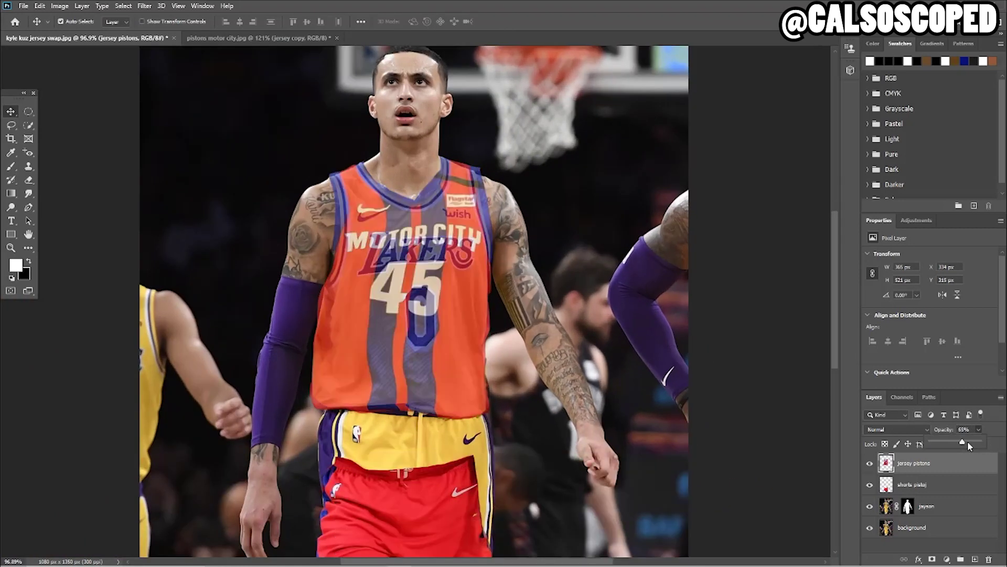
{"action": "scroll", "coordinate": [348, 316], "scroll_direction": "up", "scroll_amount": 2}
{"action": "scroll", "coordinate": [527, 322], "scroll_direction": "up", "scroll_amount": 2}
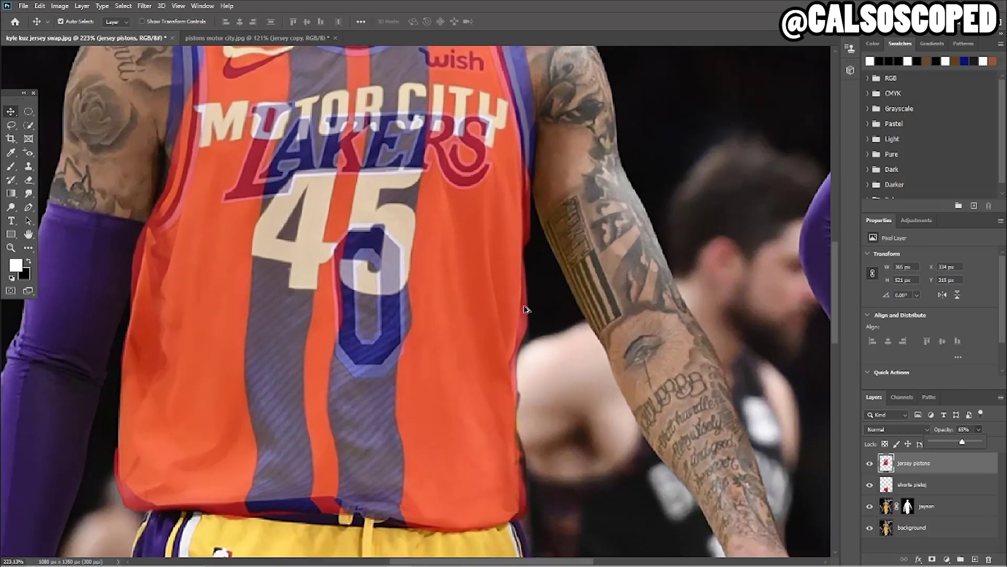
{"action": "key", "text": "ctrl"}
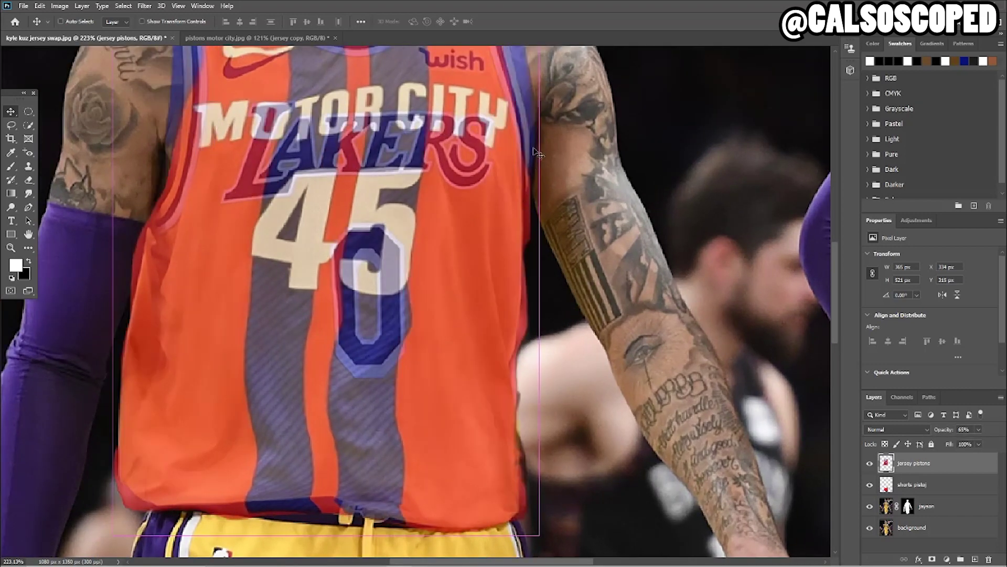
- Raise the jersey pistons layer's opacity to 98%
{"action": "scroll", "coordinate": [536, 158], "scroll_direction": "down", "scroll_amount": 2}
{"action": "left_click", "coordinate": [978, 429]}
{"action": "mouse_move", "coordinate": [980, 444]}
{"action": "left_mouse_down"}
{"action": "mouse_move", "coordinate": [996, 444]}
{"action": "mouse_move", "coordinate": [985, 445]}
{"action": "left_mouse_up"}
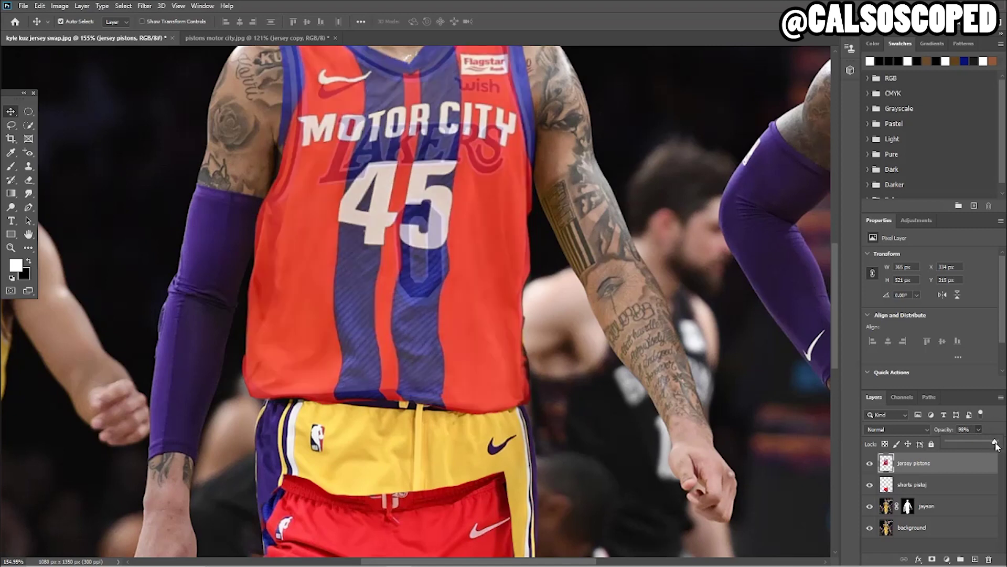
- Start another warp on the jersey, split it beside the Nike swoosh, and shift the upper chest outward toward the purple-sleeve arm
{"action": "scroll", "coordinate": [319, 156], "scroll_direction": "up", "scroll_amount": 2}
{"action": "scroll", "coordinate": [318, 154], "scroll_direction": "up", "scroll_amount": 3}
{"action": "key", "text": "ctrl+t"}
{"action": "right_click", "coordinate": [320, 164]}
{"action": "left_click", "coordinate": [341, 236]}
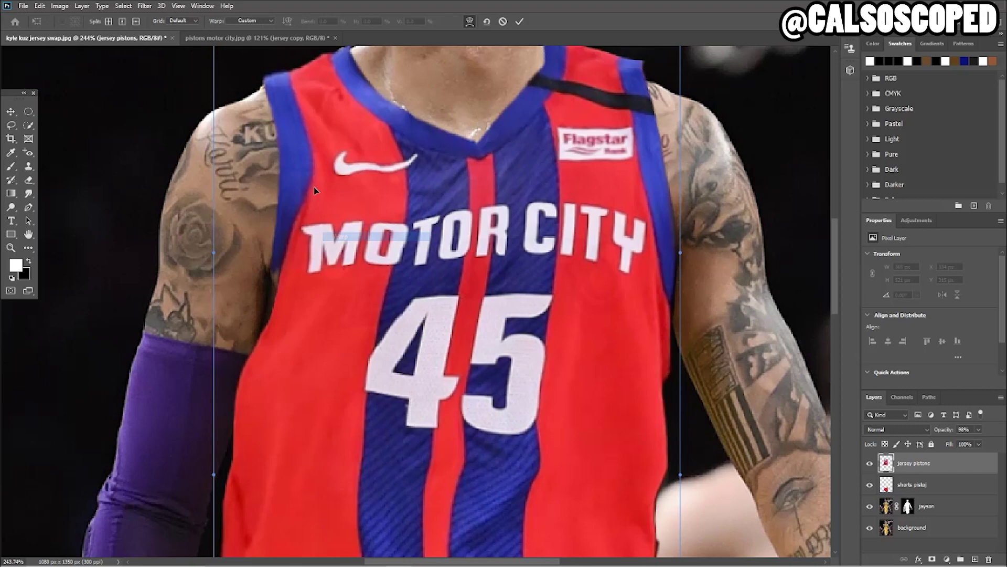
{"action": "left_click", "coordinate": [314, 168], "text": "alt"}
{"action": "left_click_drag", "start_coordinate": [314, 168], "coordinate": [297, 175]}
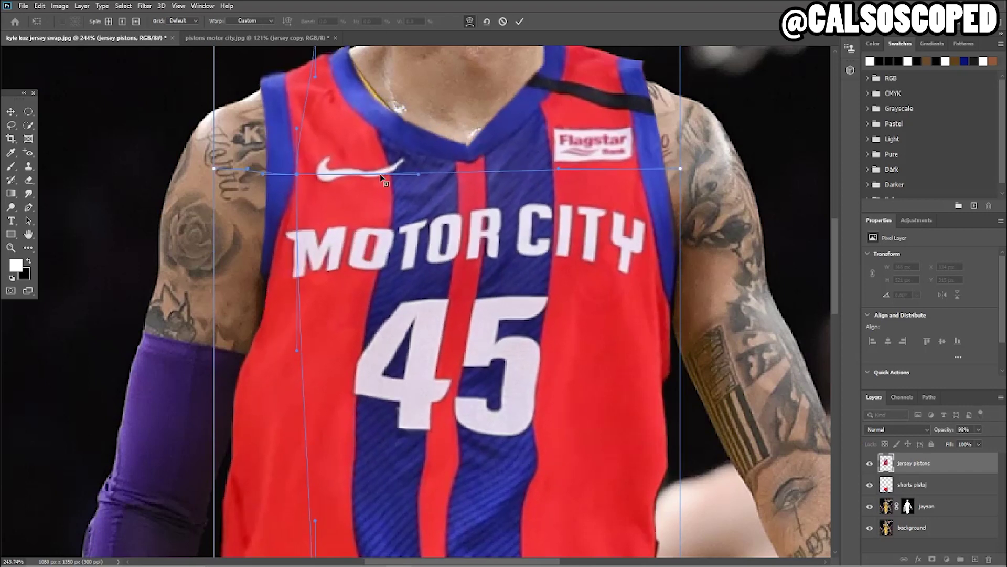
- Add warp splits around the number 45 and shift the number and blue stripes toward the tattooed-forearm side
{"action": "scroll", "coordinate": [582, 278], "scroll_direction": "down", "scroll_amount": 3}
{"action": "scroll", "coordinate": [581, 277], "scroll_direction": "down", "scroll_amount": 2}
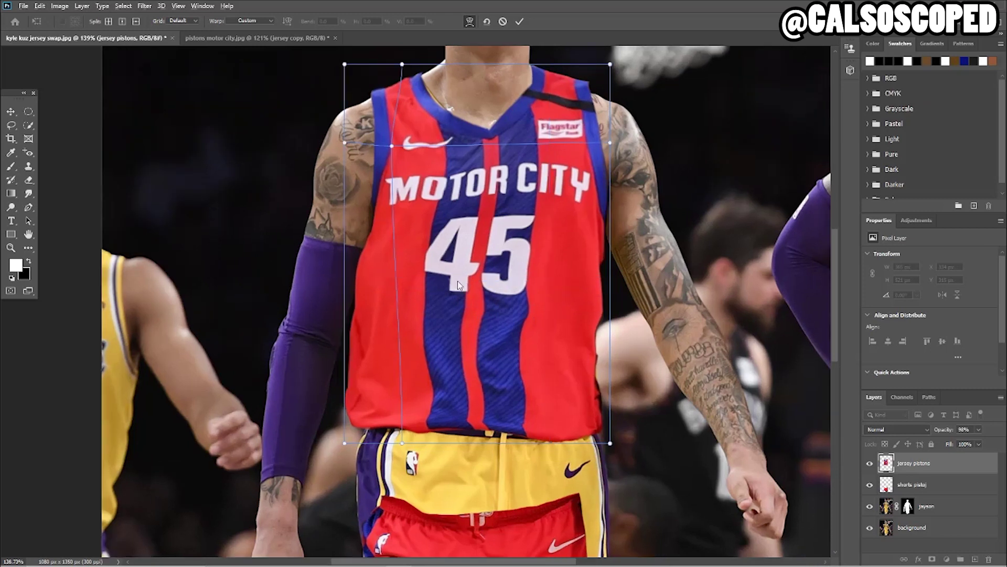
{"action": "left_click", "coordinate": [426, 268], "text": "alt"}
{"action": "left_click_drag", "start_coordinate": [428, 271], "coordinate": [462, 294]}
{"action": "left_click", "coordinate": [460, 292], "text": "alt"}
{"action": "left_click", "coordinate": [529, 314], "text": "alt"}
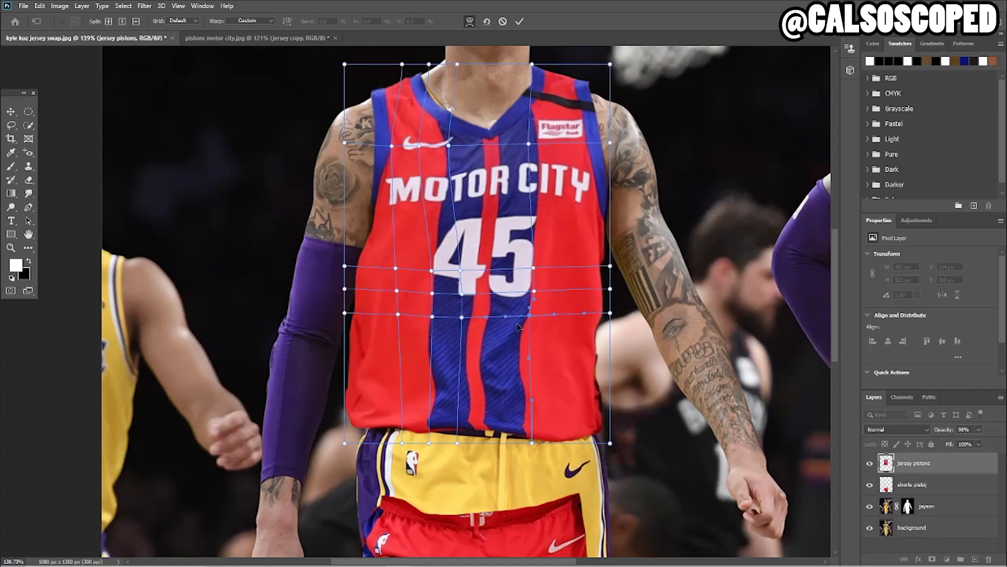
- Split the warp at the red center stripe in the lower jersey and adjust the curve of the stripes there
{"action": "left_click", "coordinate": [481, 362], "text": "alt"}
{"action": "left_click_drag", "start_coordinate": [483, 362], "coordinate": [486, 362]}
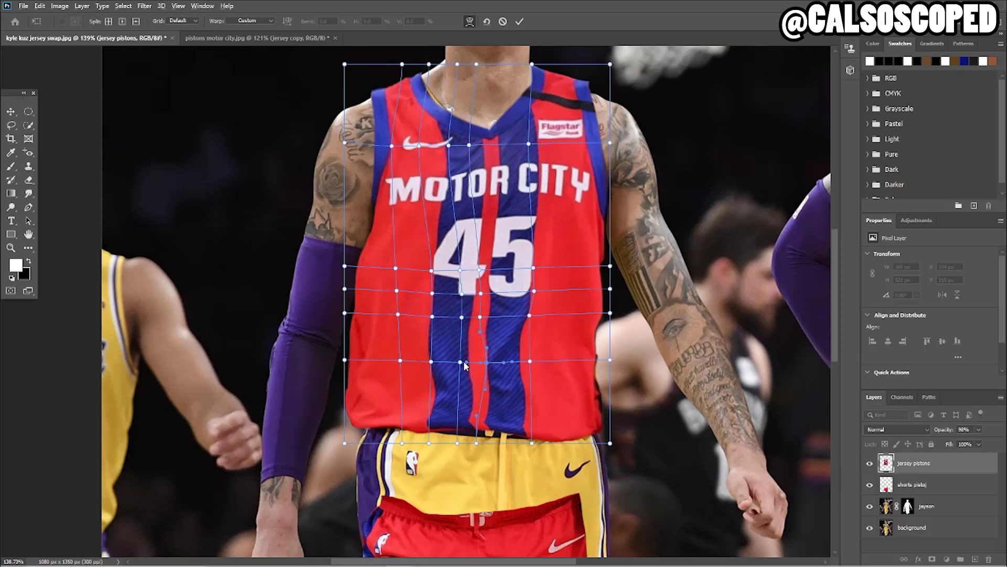
{"action": "left_click_drag", "start_coordinate": [460, 363], "coordinate": [466, 365]}
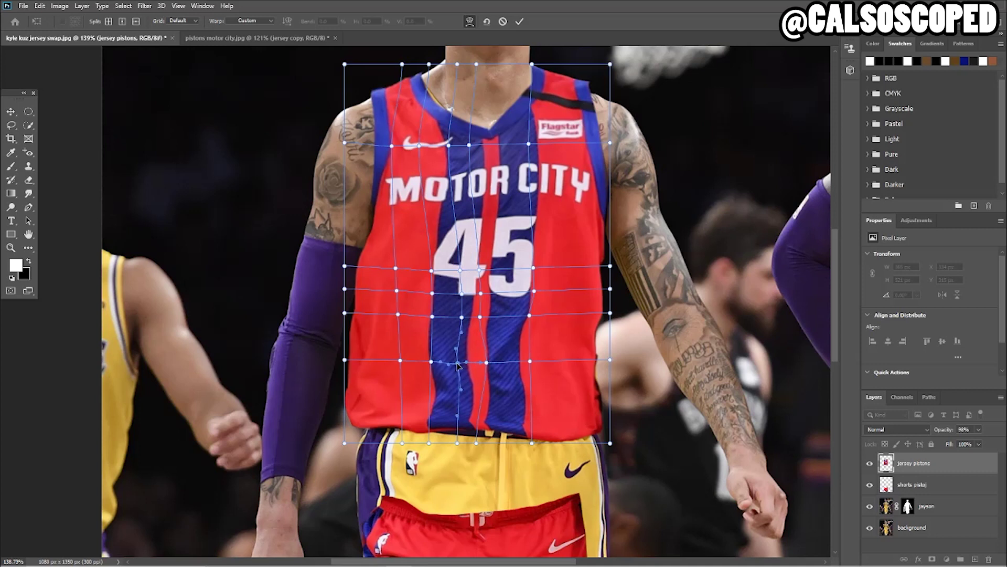
{"action": "left_click", "coordinate": [461, 363]}
- Adjust the shoulder with the black band, split the warp at the neckline to refit the collar, and commit the warp
{"action": "left_click", "coordinate": [580, 82]}
{"action": "left_click_drag", "start_coordinate": [573, 88], "coordinate": [573, 85]}
{"action": "left_click", "coordinate": [435, 104], "text": "alt"}
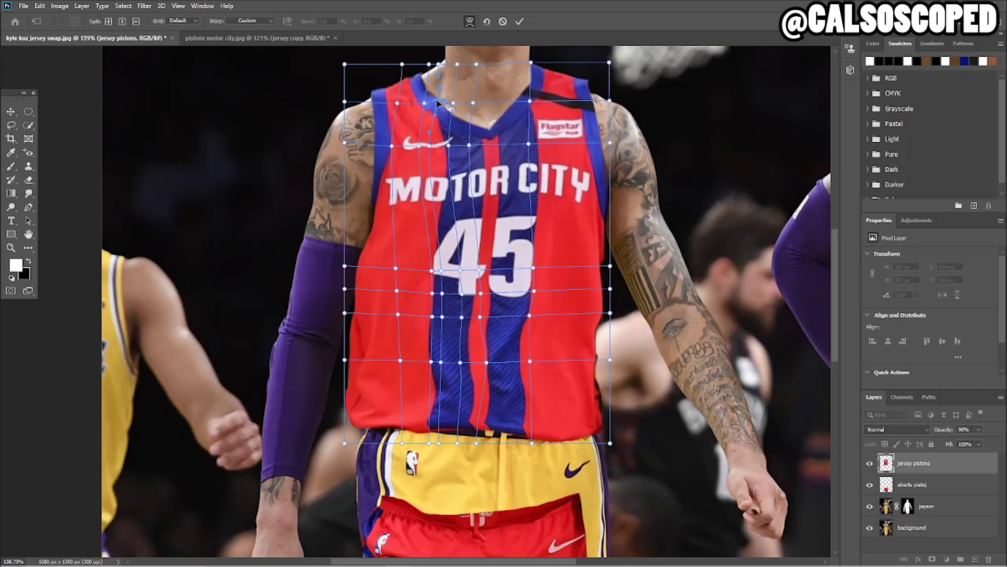
{"action": "left_click_drag", "start_coordinate": [428, 104], "coordinate": [428, 103]}
{"action": "scroll", "coordinate": [520, 113], "scroll_direction": "down", "scroll_amount": 4}
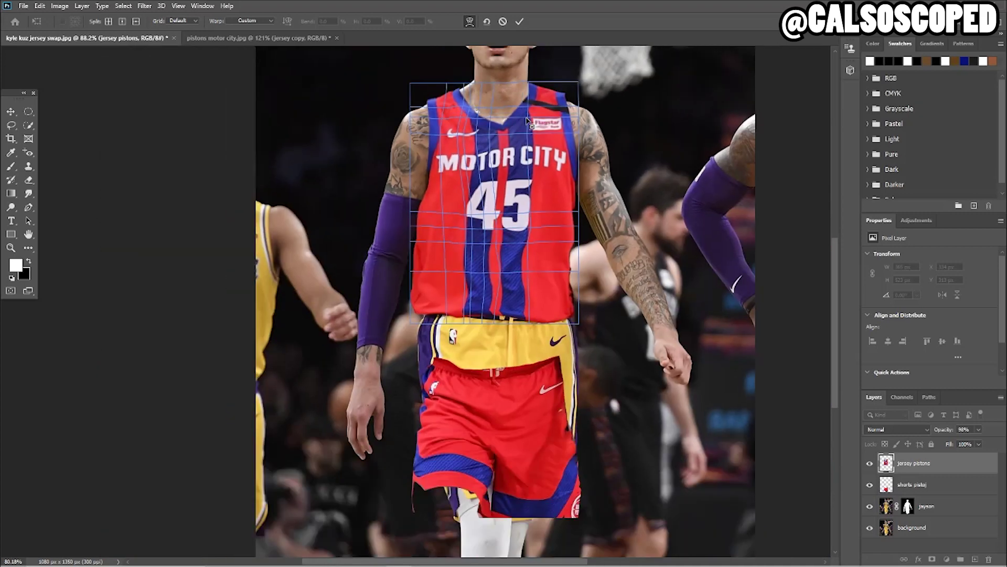
{"action": "key", "text": "Return"}
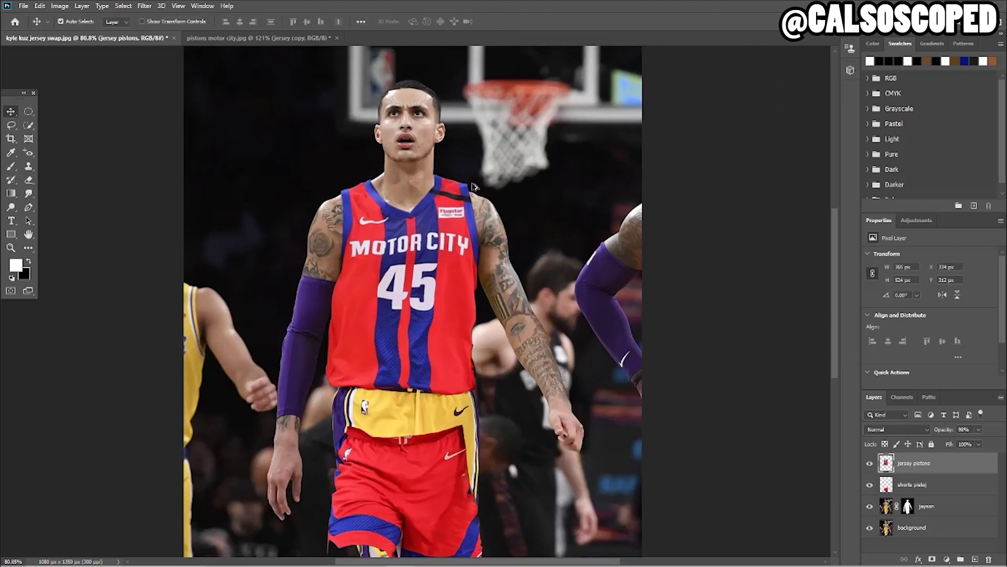
- Lower the jersey pistons layer's opacity to 40% and add a layer mask to it
{"action": "scroll", "coordinate": [461, 182], "scroll_direction": "up", "scroll_amount": 5}
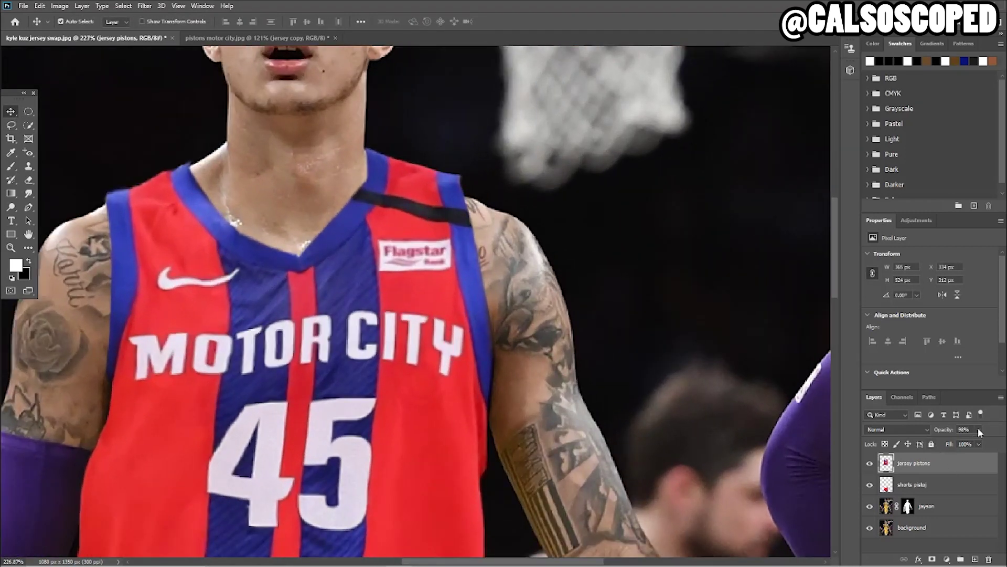
{"action": "left_click", "coordinate": [909, 476]}
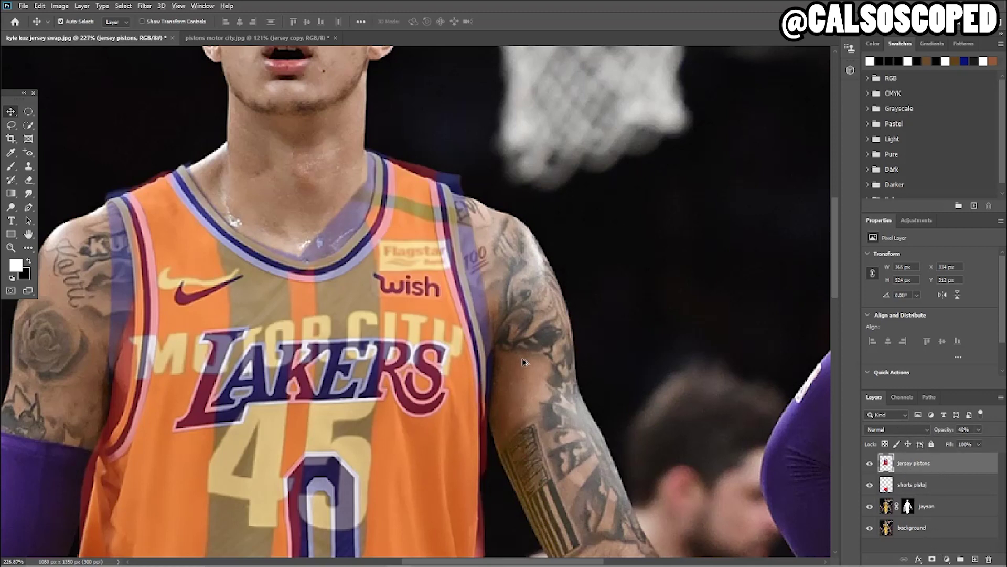
{"action": "scroll", "coordinate": [521, 358], "scroll_direction": "down", "scroll_amount": 5}
{"action": "scroll", "coordinate": [342, 376], "scroll_direction": "up", "scroll_amount": 5}
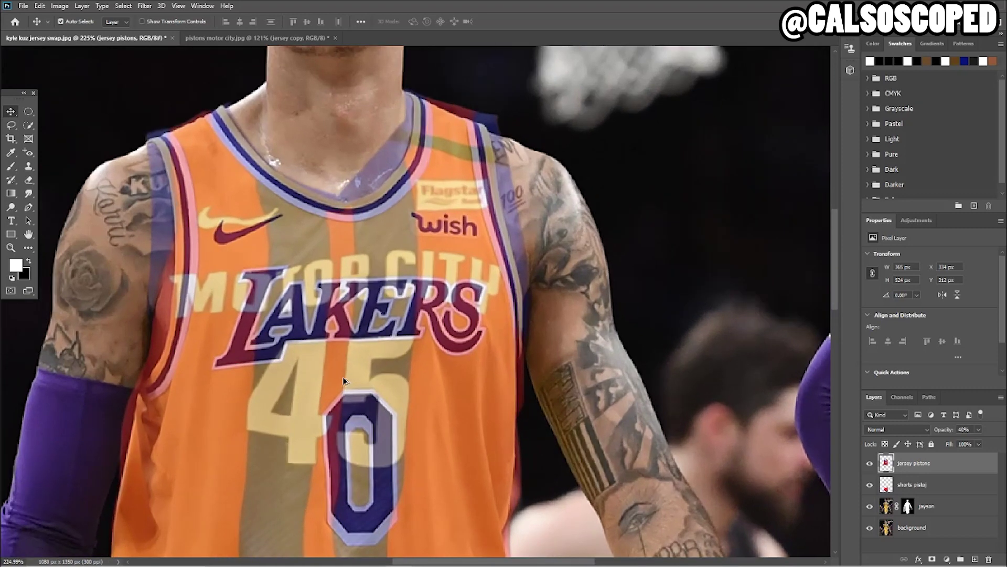
{"action": "left_click", "coordinate": [933, 559]}
- Set up the Brush tool with the hard round tip and reduce its size to 15 px
{"action": "key", "text": "b"}
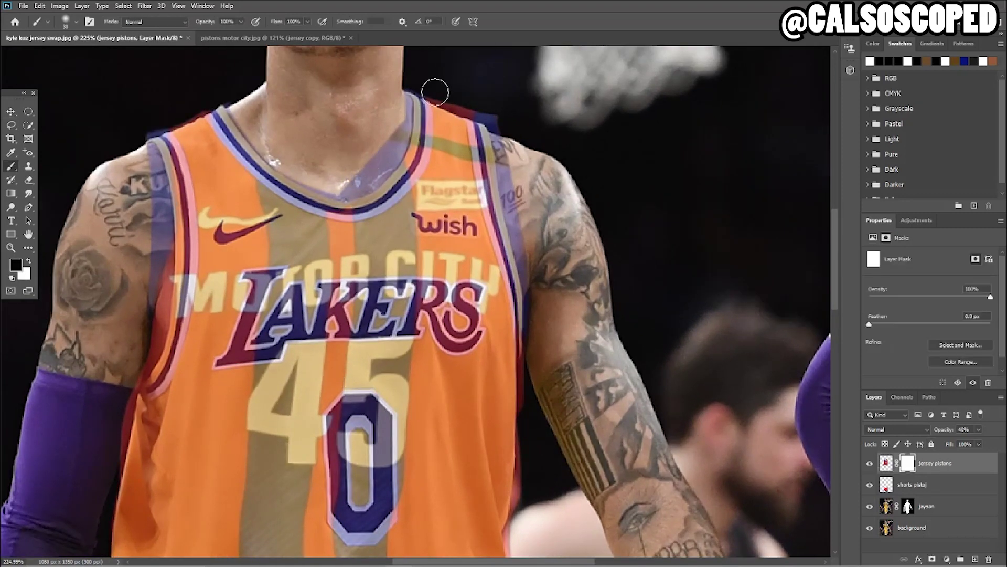
{"action": "left_click", "coordinate": [11, 168]}
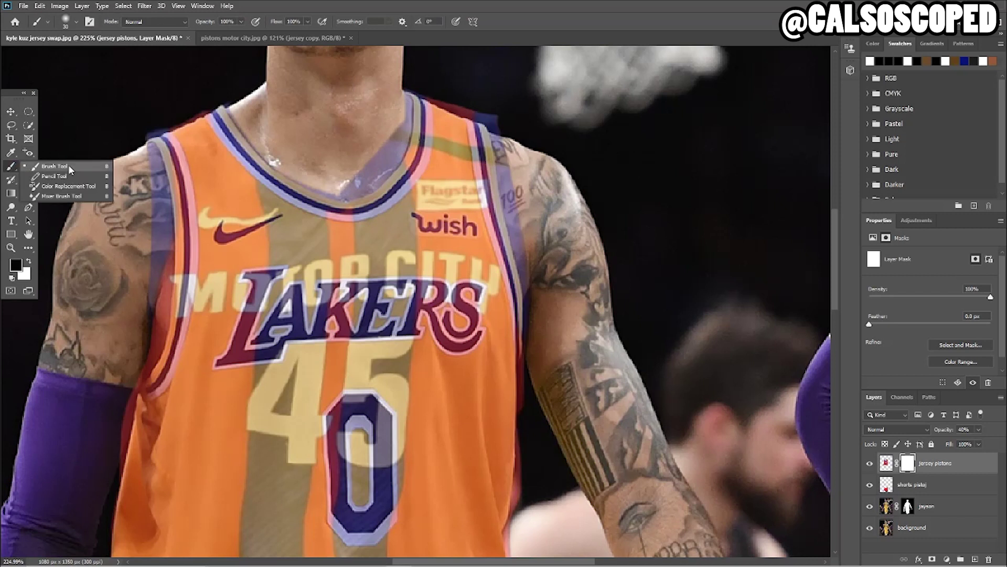
{"action": "key", "text": "b"}
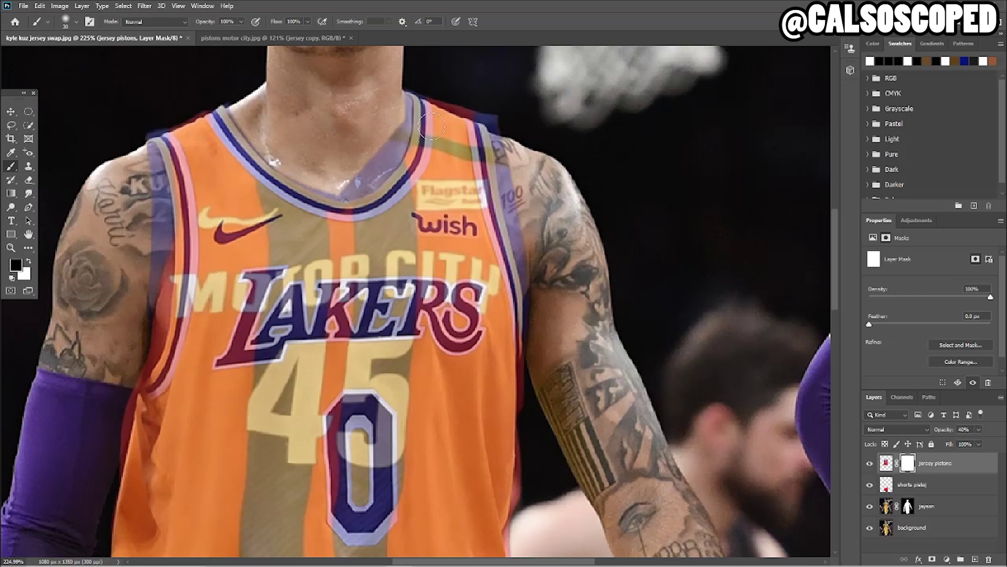
{"action": "left_click", "coordinate": [90, 21]}
{"action": "left_click", "coordinate": [553, 192]}
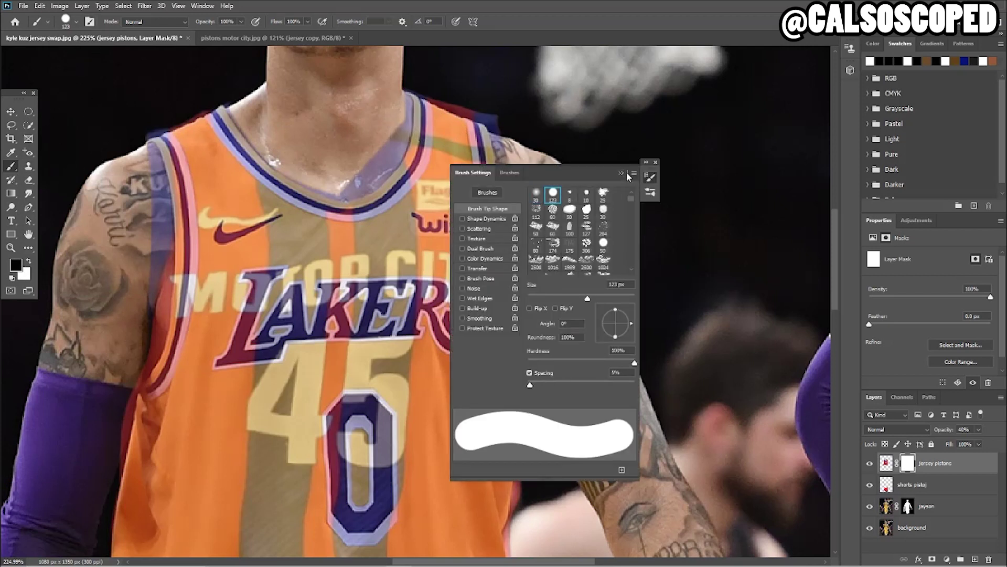
{"action": "left_click", "coordinate": [621, 173]}
{"action": "key", "text": "bracketleft"}
{"action": "key", "text": "bracketleft"}
{"action": "key", "text": "bracketleft"}
{"action": "key", "text": "bracketleft"}
{"action": "key", "text": "bracketleft"}
{"action": "key", "text": "bracketleft"}
{"action": "key", "text": "bracketleft"}
{"action": "key", "text": "bracketleft"}
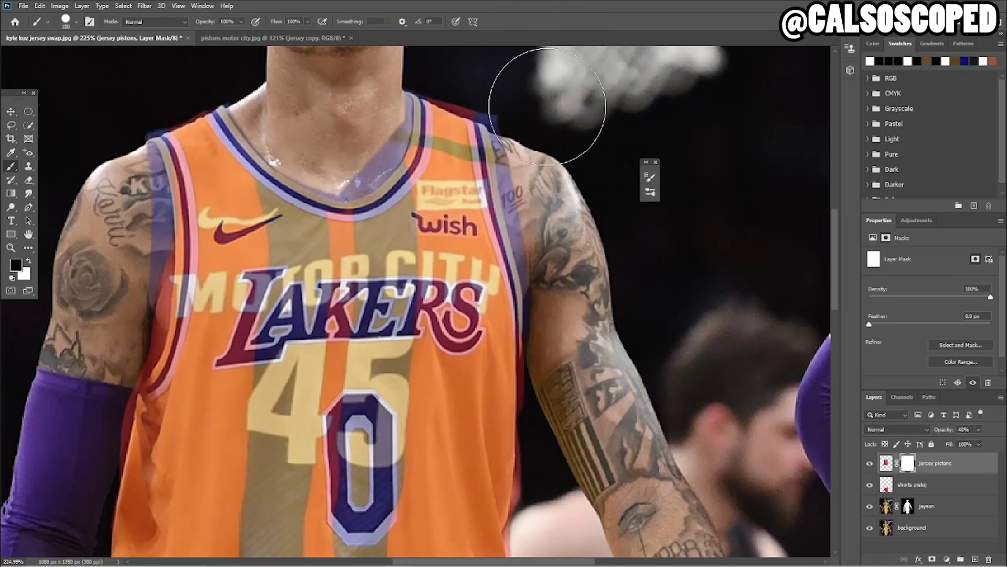
{"action": "key", "text": "bracketleft"}
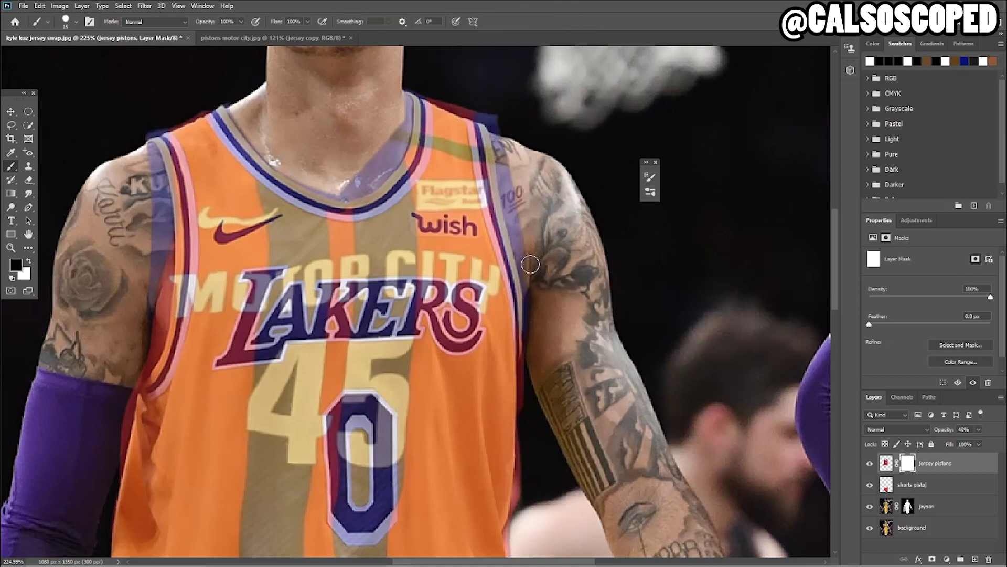
- Paint black on the jersey mask to hide the parts overhanging the shoulder and both armholes
{"action": "mouse_move", "coordinate": [513, 197]}
{"action": "left_mouse_down"}
{"action": "mouse_move", "coordinate": [496, 116]}
{"action": "mouse_move", "coordinate": [418, 86]}
{"action": "left_mouse_up"}
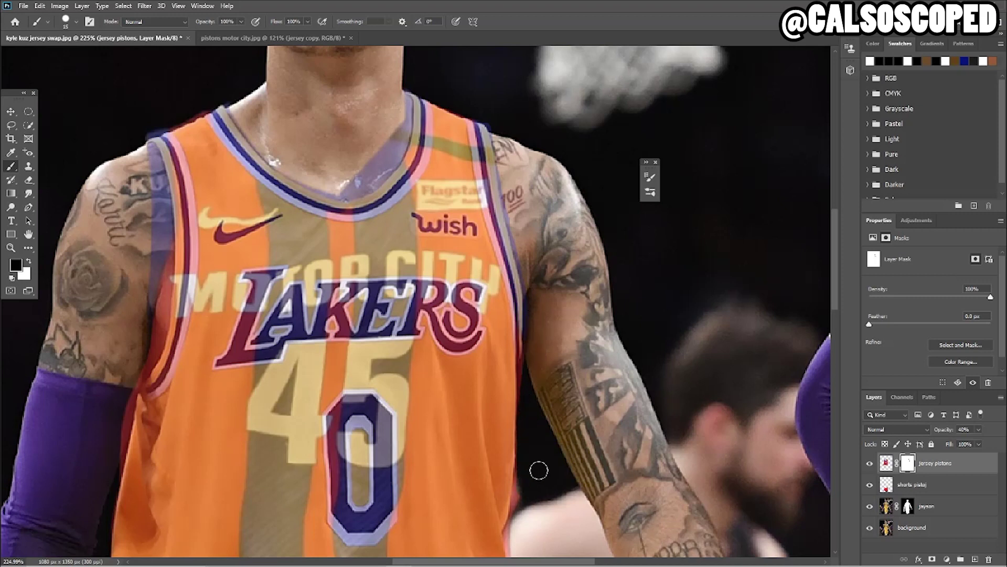
{"action": "scroll", "coordinate": [529, 440], "scroll_direction": "down", "scroll_amount": 3}
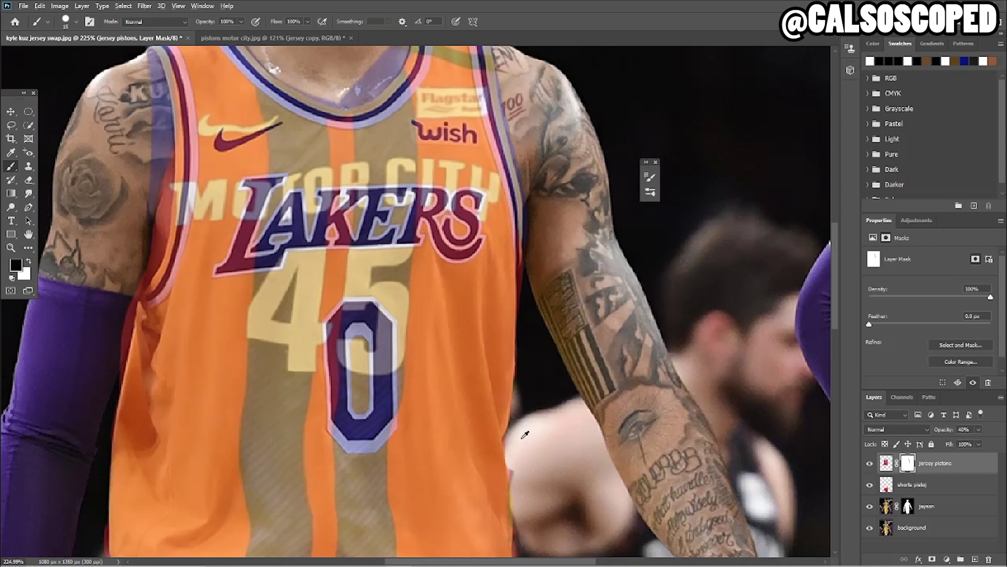
{"action": "scroll", "coordinate": [525, 435], "scroll_direction": "down", "scroll_amount": 7}
{"action": "scroll", "coordinate": [263, 379], "scroll_direction": "up", "scroll_amount": 9}
{"action": "mouse_move", "coordinate": [328, 380]}
{"action": "left_mouse_down"}
{"action": "mouse_move", "coordinate": [365, 236]}
{"action": "mouse_move", "coordinate": [360, 280]}
{"action": "left_mouse_up"}
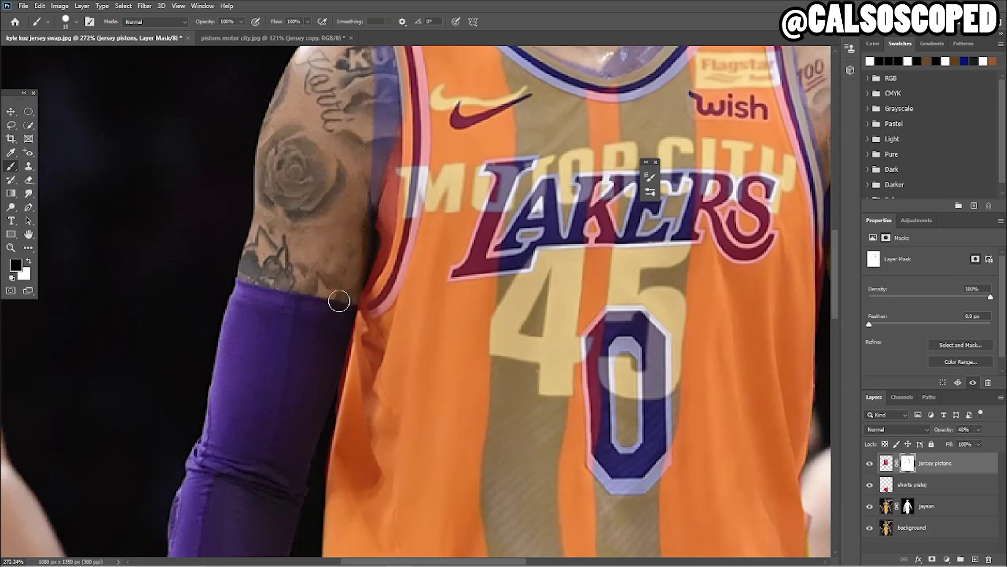
- Set the jersey pistons layer's opacity to 100%
{"action": "scroll", "coordinate": [343, 293], "scroll_direction": "down", "scroll_amount": 5}
{"action": "scroll", "coordinate": [339, 252], "scroll_direction": "up", "scroll_amount": 4}
{"action": "left_click", "coordinate": [978, 430]}
{"action": "left_click_drag", "start_coordinate": [994, 442], "coordinate": [993, 445]}
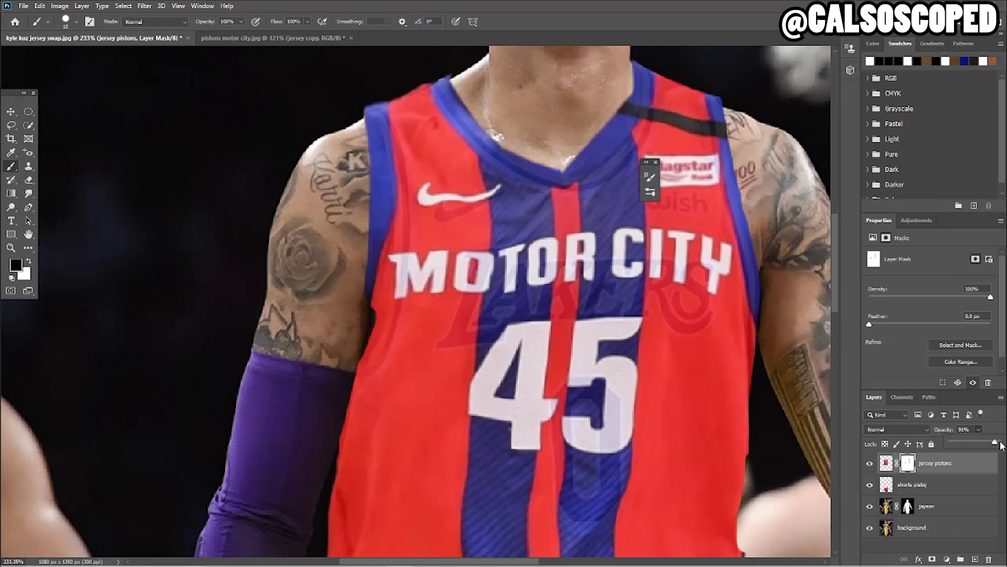
{"action": "left_click_drag", "start_coordinate": [980, 446], "coordinate": [922, 446]}
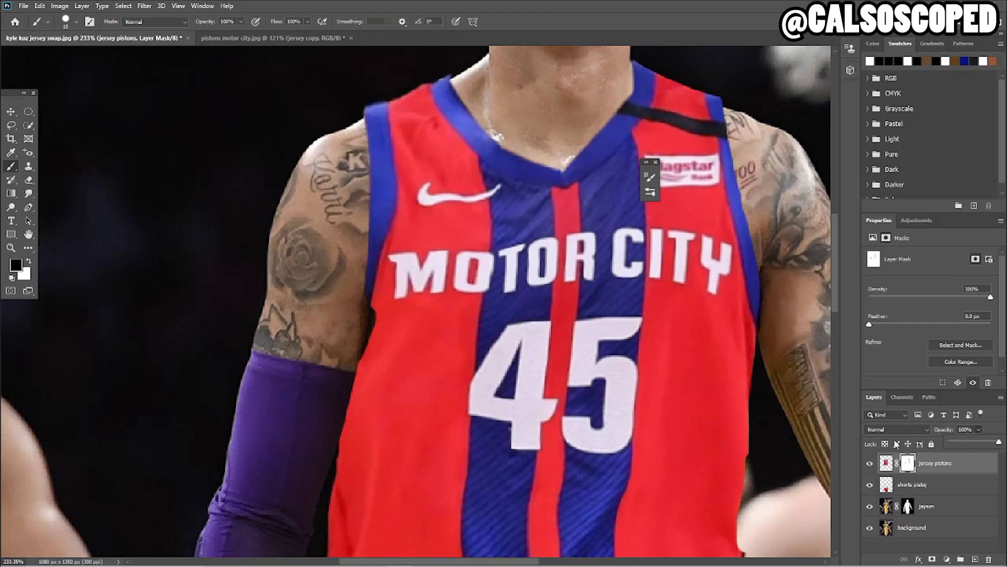
- Convert the masked jersey layer to a smart object and rasterize it
{"action": "left_click", "coordinate": [886, 462]}
{"action": "right_click", "coordinate": [947, 465]}
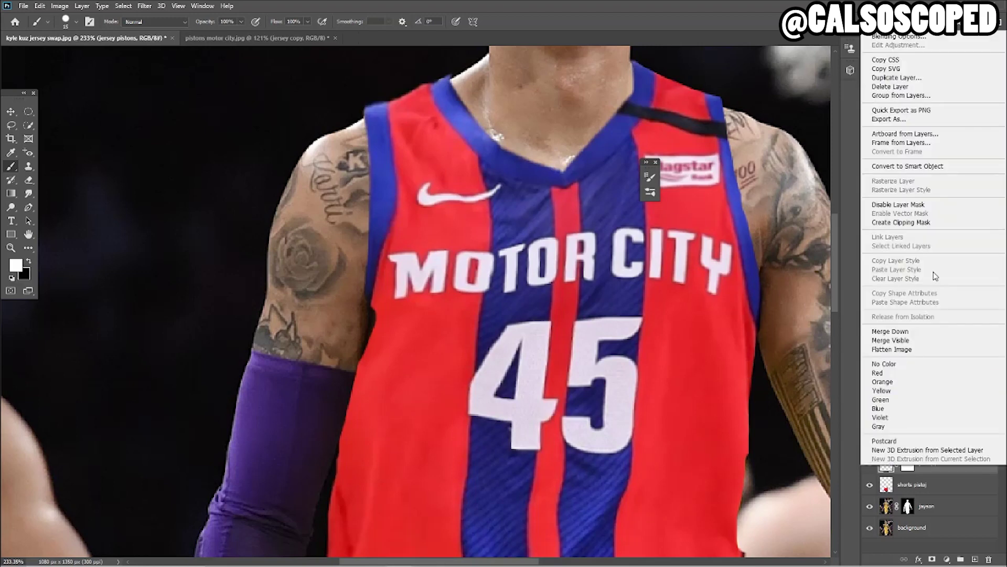
{"action": "left_click", "coordinate": [943, 174]}
{"action": "right_click", "coordinate": [934, 465]}
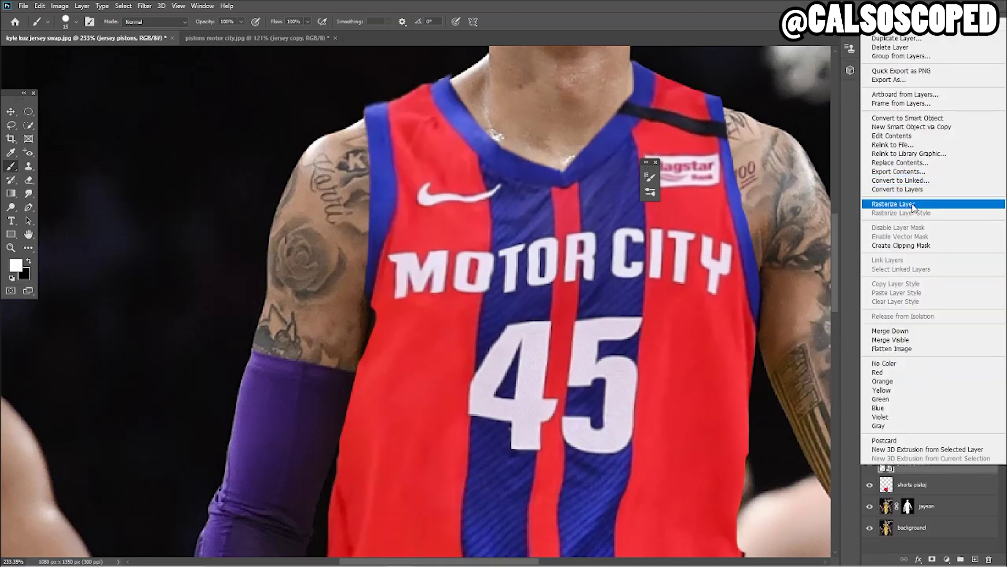
{"action": "left_click", "coordinate": [913, 205]}
- Warp the jersey with splits around the armhole beside the purple sleeve, shift the edge and lettering inward, and commit the warp
{"action": "key", "text": "ctrl+t"}
{"action": "right_click", "coordinate": [354, 260]}
{"action": "left_click", "coordinate": [383, 333]}
{"action": "left_click", "coordinate": [378, 229], "text": "alt"}
{"action": "left_click_drag", "start_coordinate": [377, 229], "coordinate": [391, 235]}
{"action": "left_click", "coordinate": [368, 357], "text": "alt"}
{"action": "left_click", "coordinate": [389, 326], "text": "alt"}
{"action": "left_click_drag", "start_coordinate": [389, 326], "coordinate": [382, 326]}
{"action": "left_click", "coordinate": [390, 245], "text": "alt"}
{"action": "mouse_move", "coordinate": [390, 245]}
{"action": "left_mouse_down"}
{"action": "mouse_move", "coordinate": [397, 251]}
{"action": "mouse_move", "coordinate": [398, 223]}
{"action": "mouse_move", "coordinate": [398, 236]}
{"action": "left_mouse_up"}
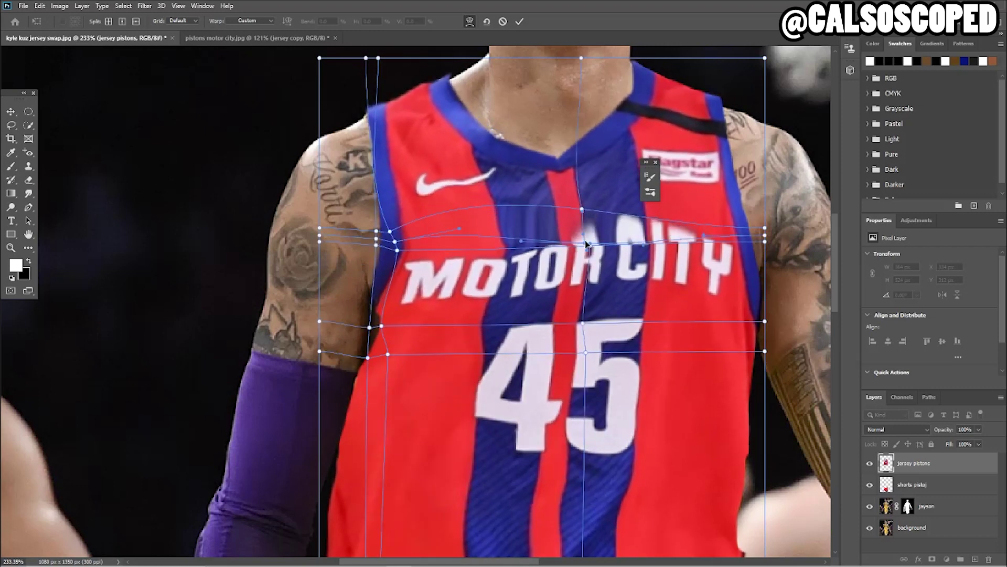
{"action": "scroll", "coordinate": [197, 173], "scroll_direction": "down", "scroll_amount": 15}
{"action": "key", "text": "Return"}
- Clone red fabric along the armhole edge above the MOTOR CITY lettering with a smaller Clone Stamp brush
{"action": "scroll", "coordinate": [381, 304], "scroll_direction": "up", "scroll_amount": 4}
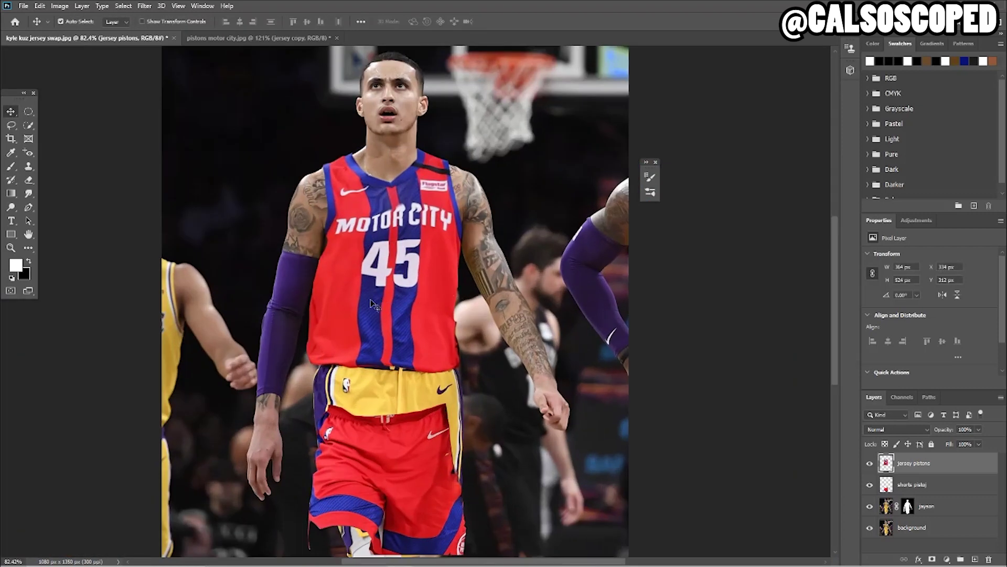
{"action": "scroll", "coordinate": [341, 266], "scroll_direction": "up", "scroll_amount": 4}
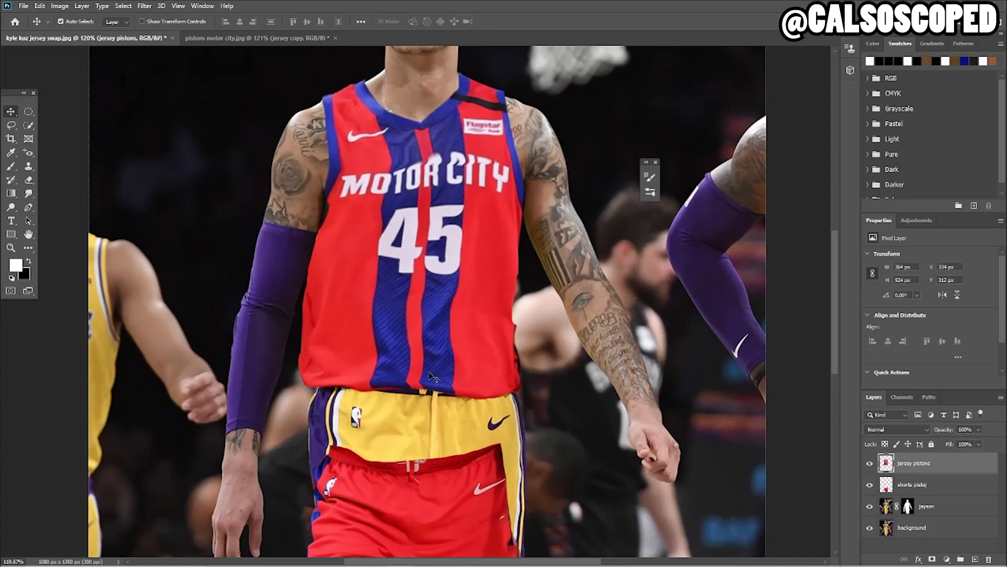
{"action": "scroll", "coordinate": [330, 136], "scroll_direction": "up", "scroll_amount": 8}
{"action": "left_click", "coordinate": [29, 166]}
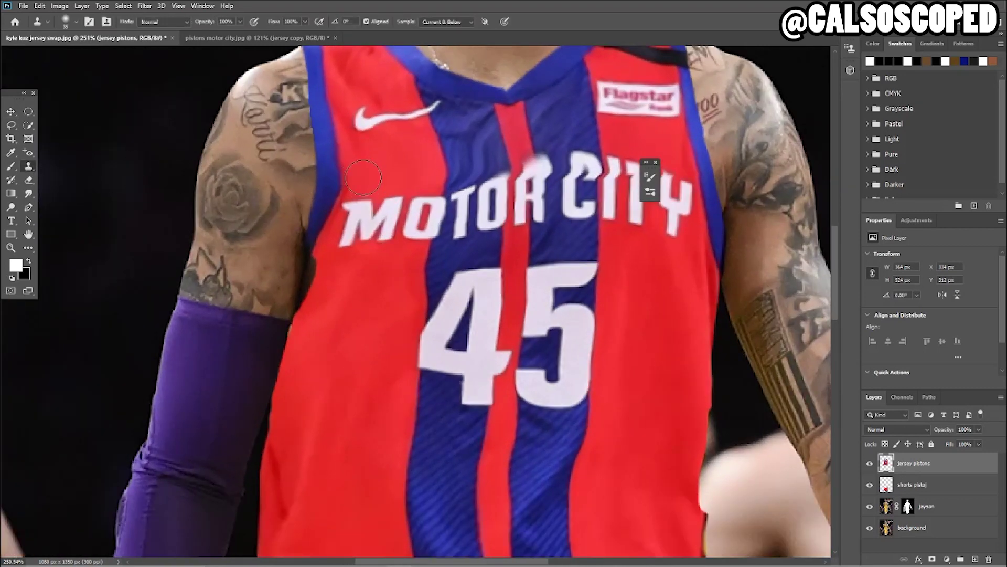
{"action": "key", "text": "bracketleft"}
{"action": "key", "text": "bracketleft"}
{"action": "key", "text": "bracketleft"}
{"action": "left_click_drag", "start_coordinate": [340, 194], "coordinate": [341, 159]}
- Move the Pistons shorts up to meet the jersey hem and duplicate the shorts layer
{"action": "scroll", "coordinate": [341, 163], "scroll_direction": "down", "scroll_amount": 14}
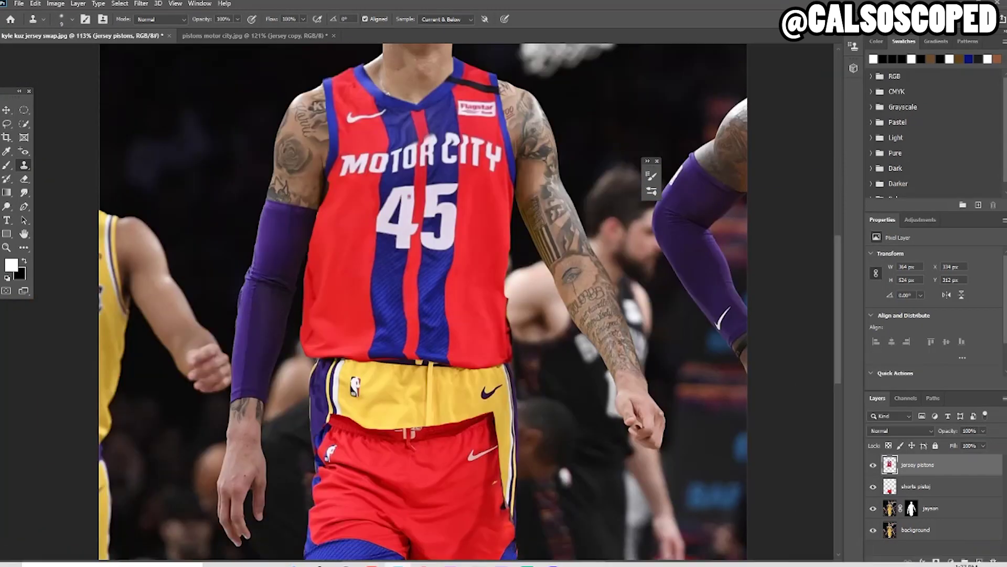
{"action": "scroll", "coordinate": [409, 196], "scroll_direction": "down", "scroll_amount": 1}
{"action": "left_click", "coordinate": [8, 110]}
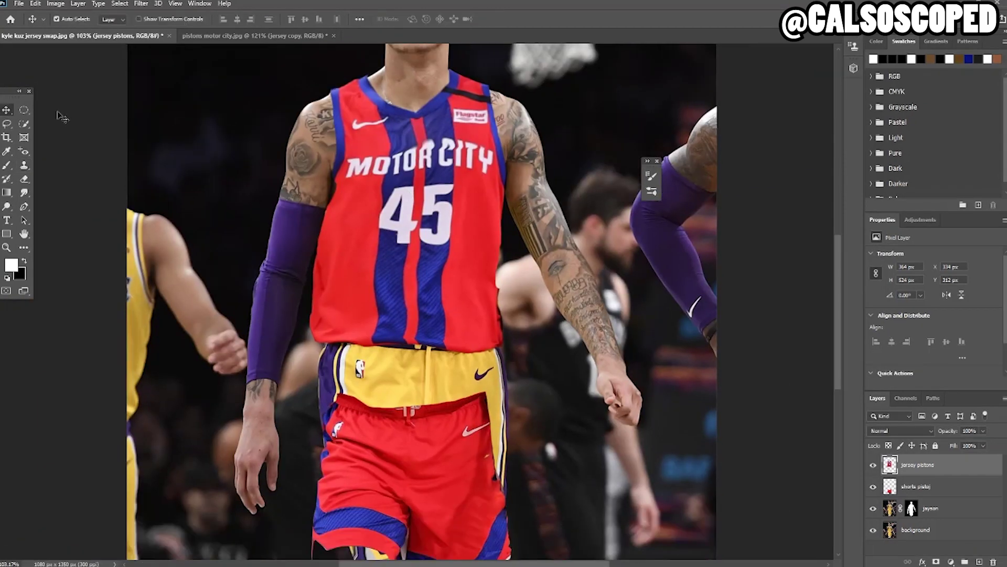
{"action": "scroll", "coordinate": [535, 232], "scroll_direction": "down", "scroll_amount": 3}
{"action": "scroll", "coordinate": [534, 232], "scroll_direction": "down", "scroll_amount": 2}
{"action": "left_click_drag", "start_coordinate": [468, 358], "coordinate": [470, 329]}
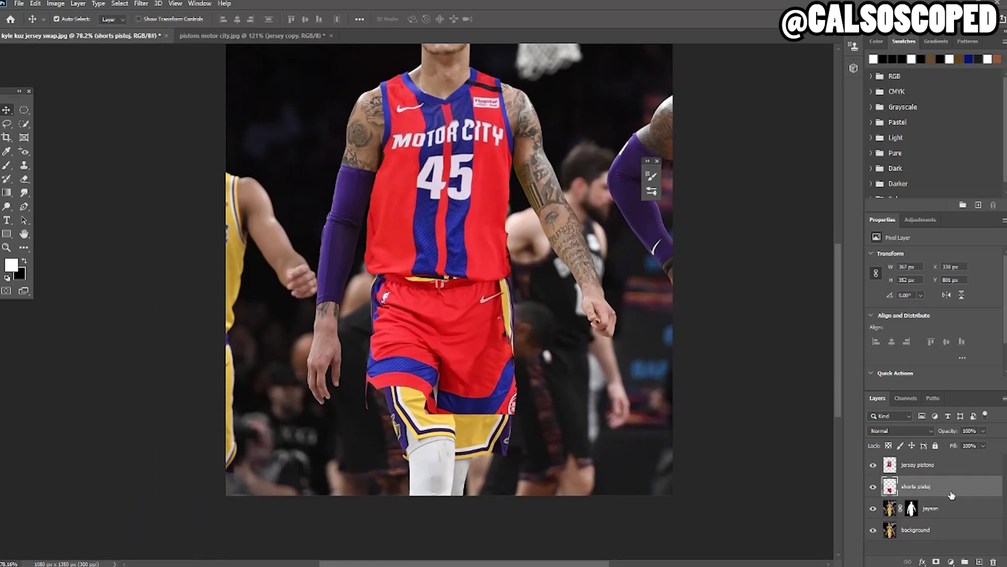
{"action": "key", "text": "ctrl+j"}
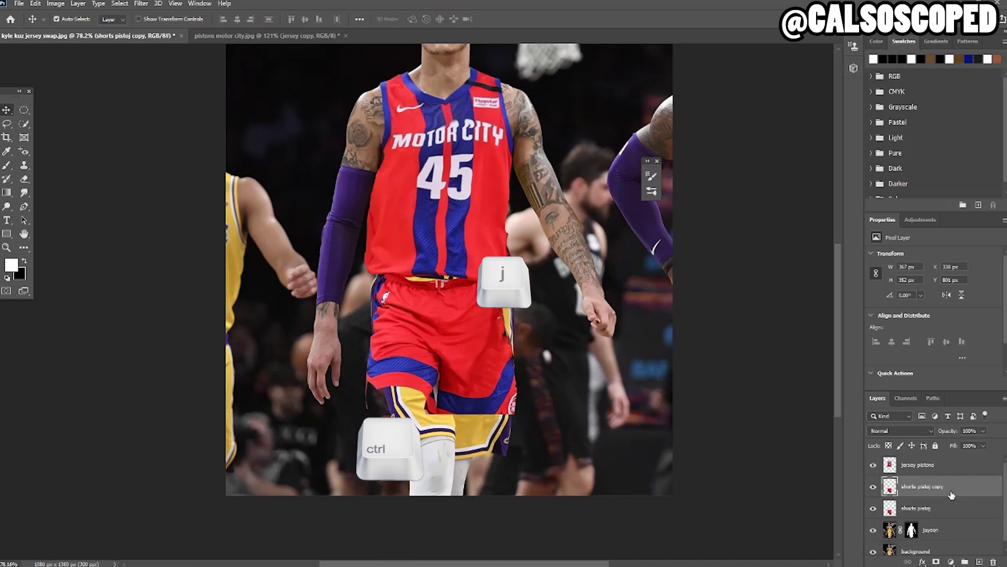
- Scale the duplicated shorts up to 119.19% and hide the original Pistons shorts layer
{"action": "key", "text": "ctrl+t"}
{"action": "mouse_move", "coordinate": [518, 414]}
{"action": "left_mouse_down"}
{"action": "mouse_move", "coordinate": [550, 446]}
{"action": "mouse_move", "coordinate": [507, 430]}
{"action": "mouse_move", "coordinate": [506, 407]}
{"action": "left_mouse_up"}
{"action": "right_click", "coordinate": [507, 407]}
{"action": "left_click", "coordinate": [477, 323]}
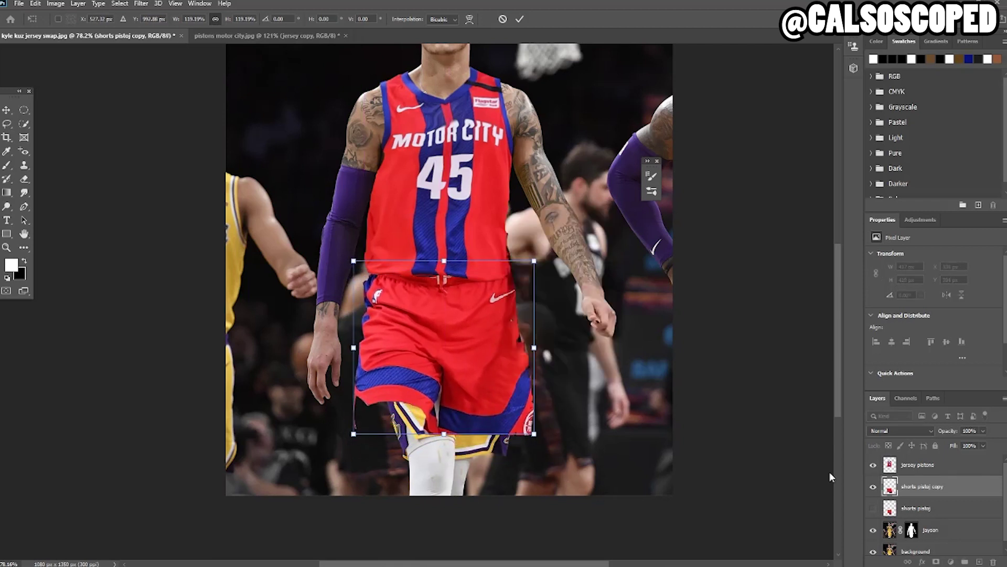
- With the shorts copy at 57% opacity, warp its lower corners inward to match the yellow shorts' legs, and return it to 100%
{"action": "left_click", "coordinate": [984, 430]}
{"action": "left_click_drag", "start_coordinate": [967, 441], "coordinate": [964, 443]}
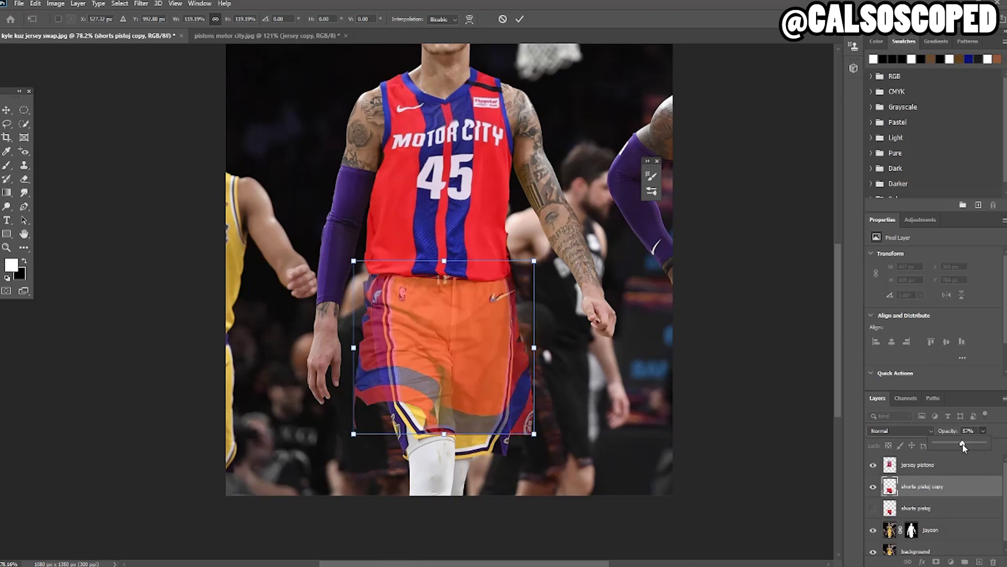
{"action": "scroll", "coordinate": [526, 438], "scroll_direction": "up", "scroll_amount": 1}
{"action": "right_click", "coordinate": [456, 398]}
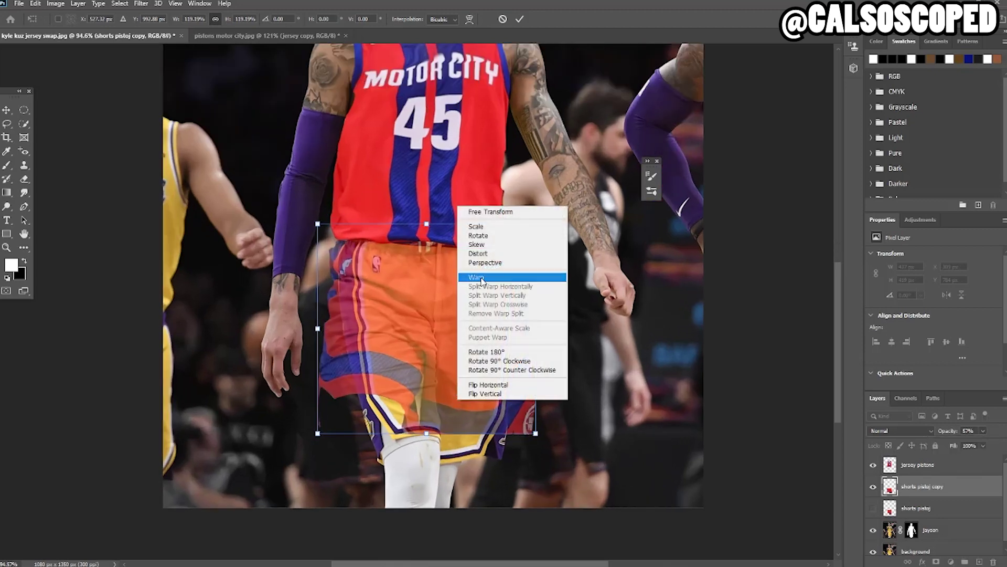
{"action": "left_click", "coordinate": [470, 281]}
{"action": "left_click_drag", "start_coordinate": [318, 434], "coordinate": [378, 465]}
{"action": "left_click_drag", "start_coordinate": [537, 434], "coordinate": [504, 456]}
{"action": "left_click_drag", "start_coordinate": [406, 420], "coordinate": [411, 438]}
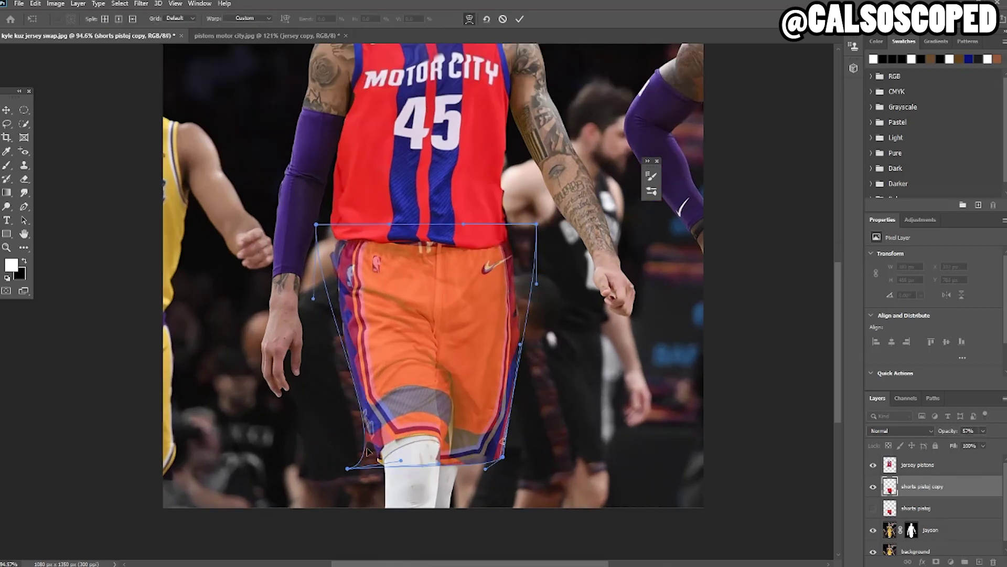
{"action": "left_click_drag", "start_coordinate": [336, 256], "coordinate": [346, 256]}
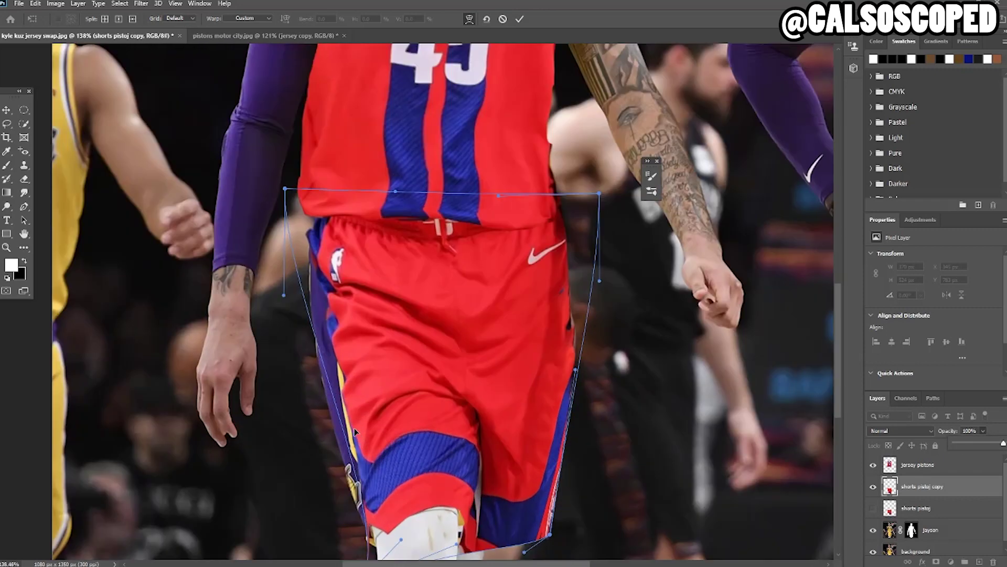
- Refine the shorts warp along the outer leg and the upper front, and commit it
{"action": "scroll", "coordinate": [354, 427], "scroll_direction": "down", "scroll_amount": 2}
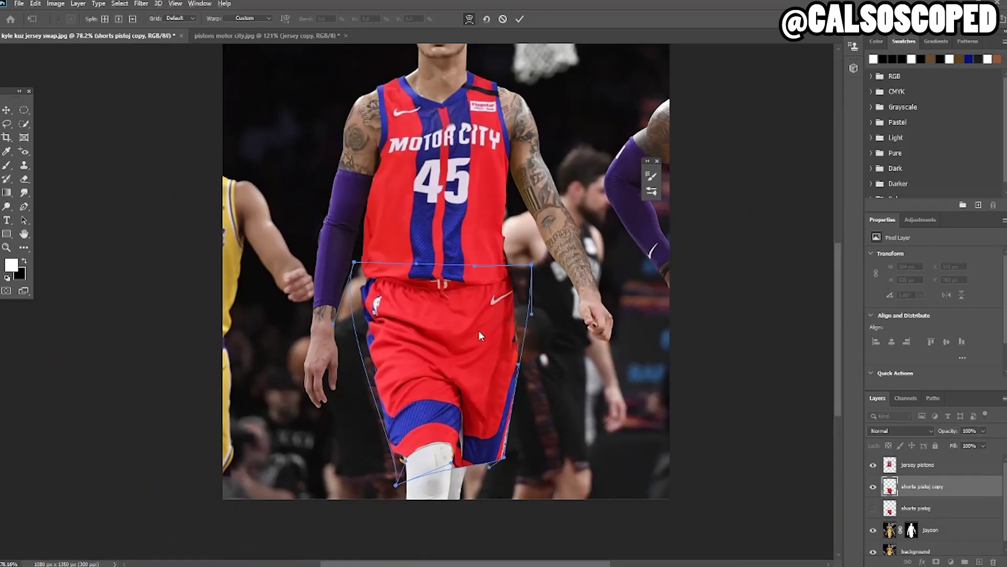
{"action": "scroll", "coordinate": [480, 322], "scroll_direction": "up", "scroll_amount": 3}
{"action": "left_click_drag", "start_coordinate": [532, 345], "coordinate": [520, 399]}
{"action": "left_click_drag", "start_coordinate": [399, 335], "coordinate": [404, 352]}
{"action": "left_click_drag", "start_coordinate": [472, 284], "coordinate": [483, 294]}
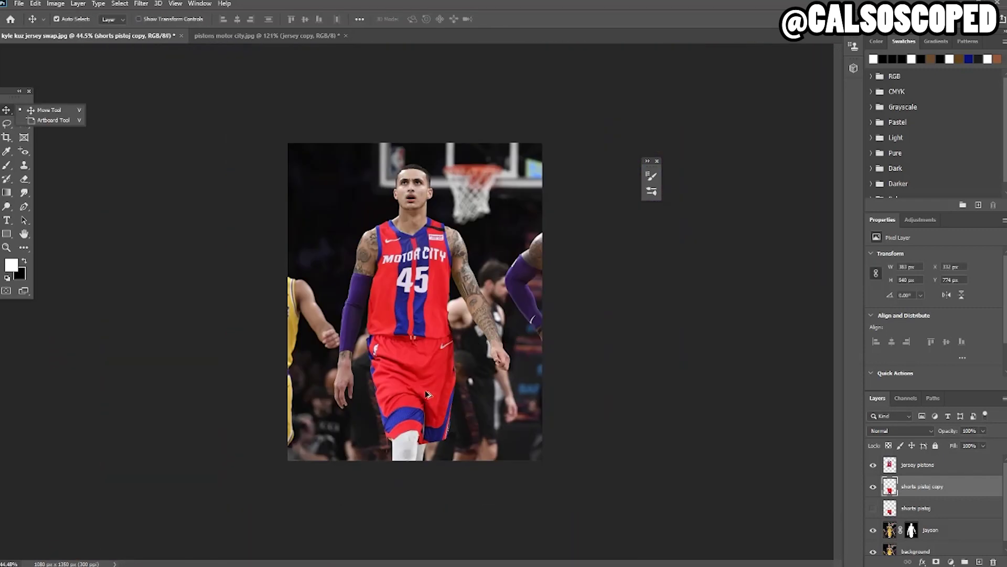
{"action": "scroll", "coordinate": [601, 425], "scroll_direction": "up", "scroll_amount": 3}
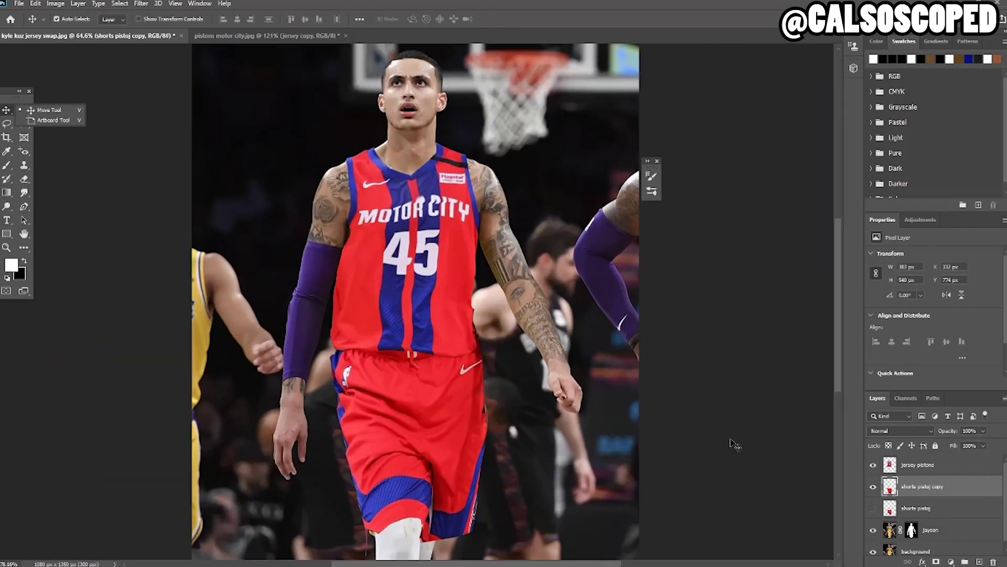
- Lower the shorts copy's opacity to 59% to compare it with the yellow shorts underneath
{"action": "left_click", "coordinate": [983, 445]}
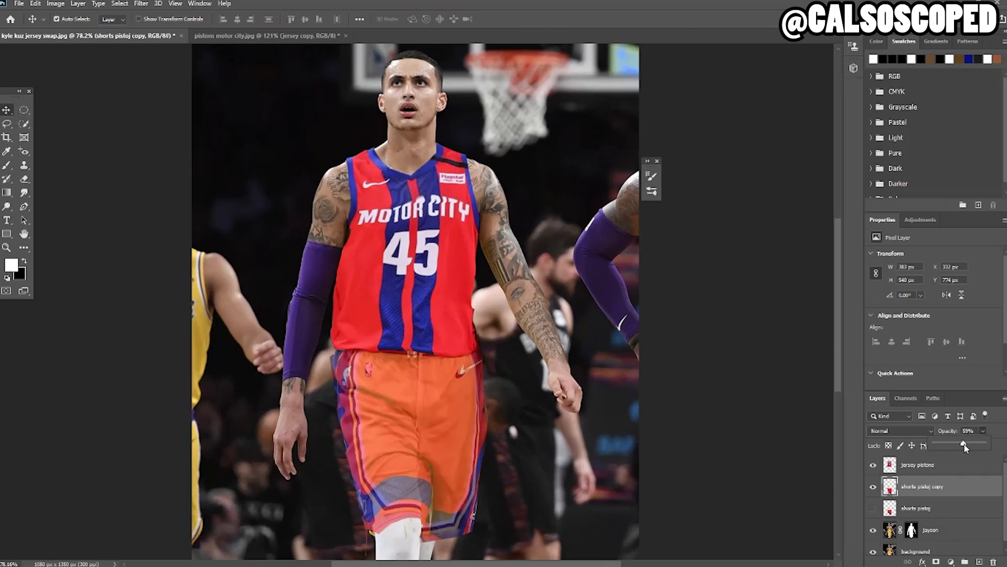
{"action": "scroll", "coordinate": [505, 475], "scroll_direction": "up", "scroll_amount": 4}
{"action": "left_click_drag", "start_coordinate": [325, 406], "coordinate": [328, 398]}
{"action": "key", "text": "ctrl+z"}
{"action": "right_click", "coordinate": [939, 486]}
{"action": "left_click", "coordinate": [684, 446]}
- Warp the hem of the shorts copy upward and adjust its lower corner to match the yellow shorts underneath
{"action": "key", "text": "ctrl+t"}
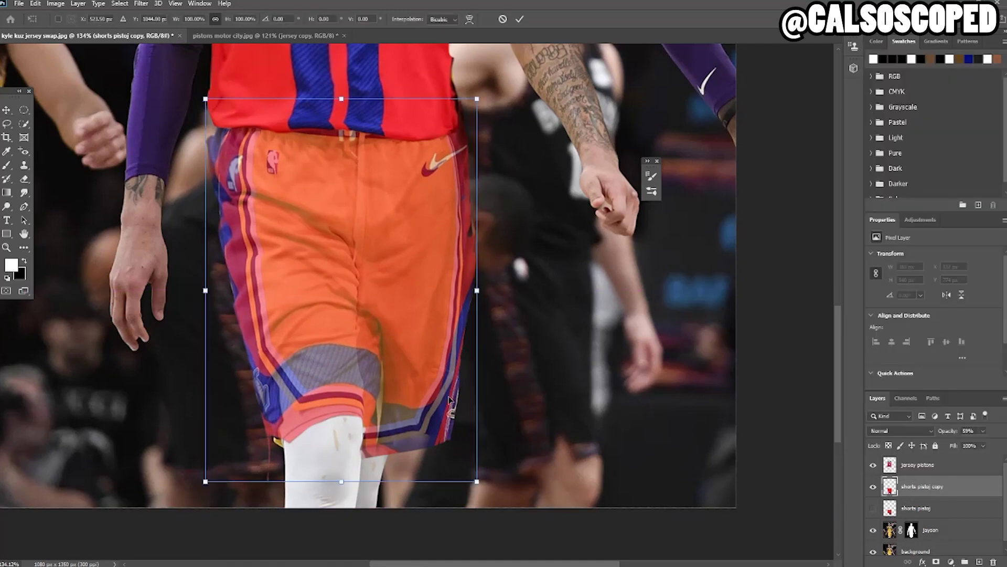
{"action": "right_click", "coordinate": [433, 394]}
{"action": "left_click", "coordinate": [449, 273]}
{"action": "left_click_drag", "start_coordinate": [365, 479], "coordinate": [366, 453]}
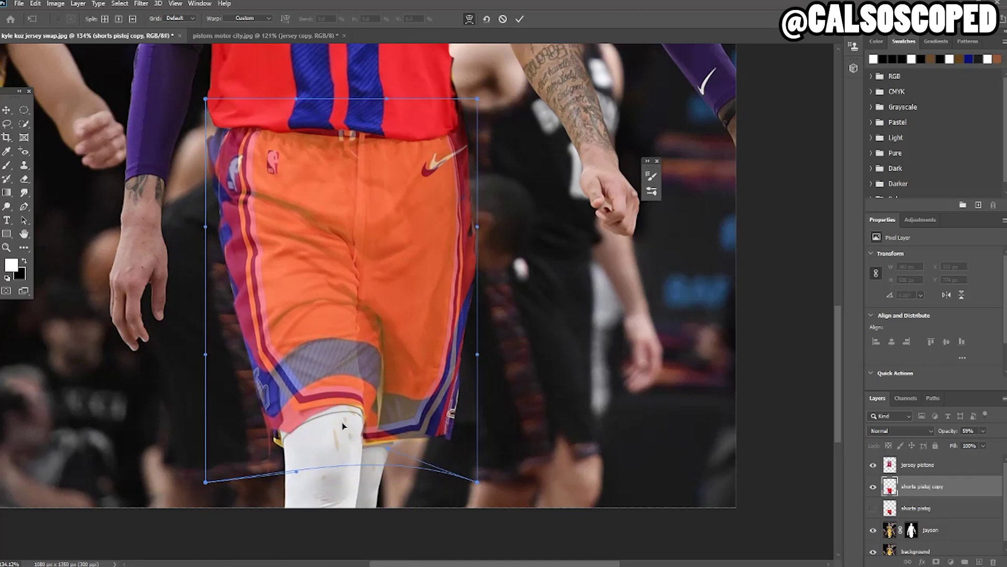
{"action": "left_click_drag", "start_coordinate": [293, 423], "coordinate": [292, 446]}
{"action": "mouse_move", "coordinate": [197, 481]}
{"action": "left_mouse_down"}
{"action": "mouse_move", "coordinate": [228, 470]}
{"action": "mouse_move", "coordinate": [210, 482]}
{"action": "left_mouse_up"}
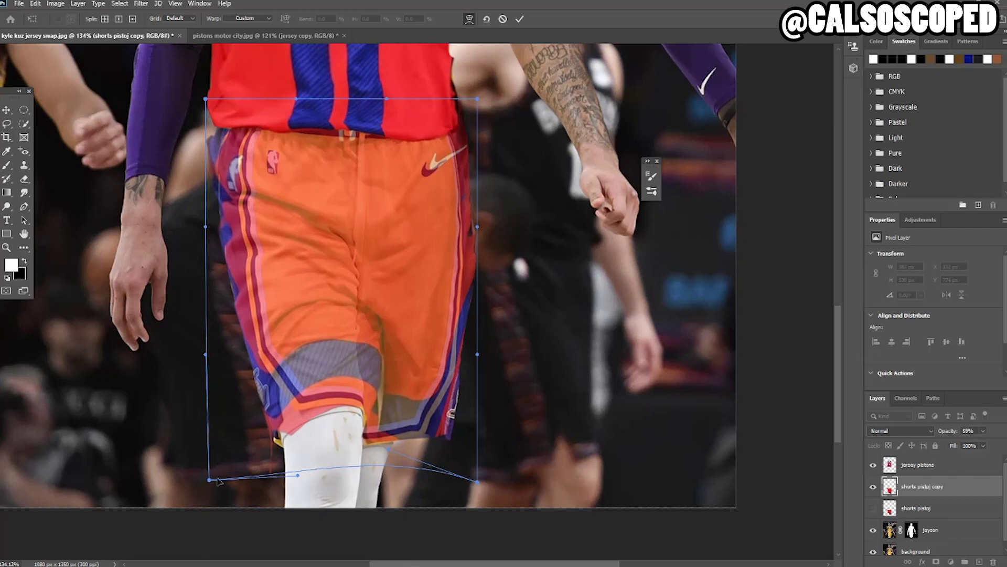
{"action": "left_click", "coordinate": [276, 447]}
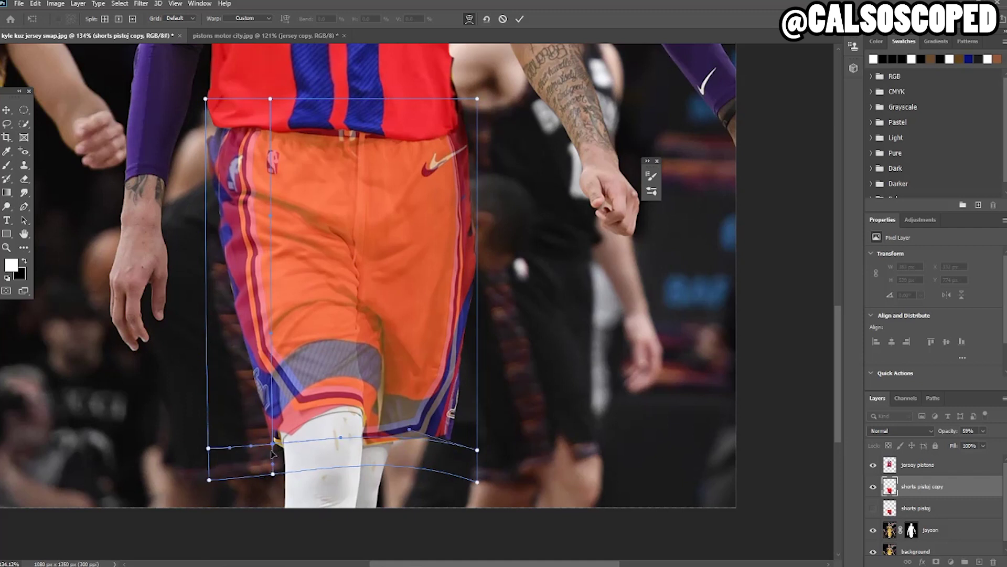
{"action": "left_click_drag", "start_coordinate": [282, 450], "coordinate": [274, 443]}
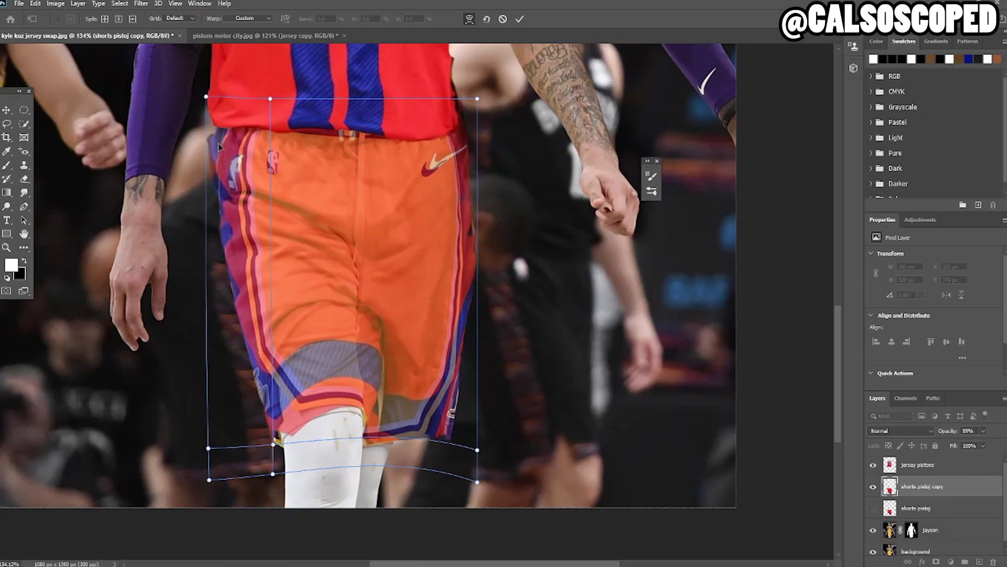
- Warp the shorts copy's upper side inward near the Nike swoosh, commit the warp, and return the layer to 100% opacity
{"action": "left_click_drag", "start_coordinate": [443, 160], "coordinate": [433, 162]}
{"action": "left_click", "coordinate": [433, 164], "text": "alt"}
{"action": "mouse_move", "coordinate": [446, 153]}
{"action": "left_mouse_down"}
{"action": "mouse_move", "coordinate": [441, 161]}
{"action": "mouse_move", "coordinate": [447, 156]}
{"action": "left_mouse_up"}
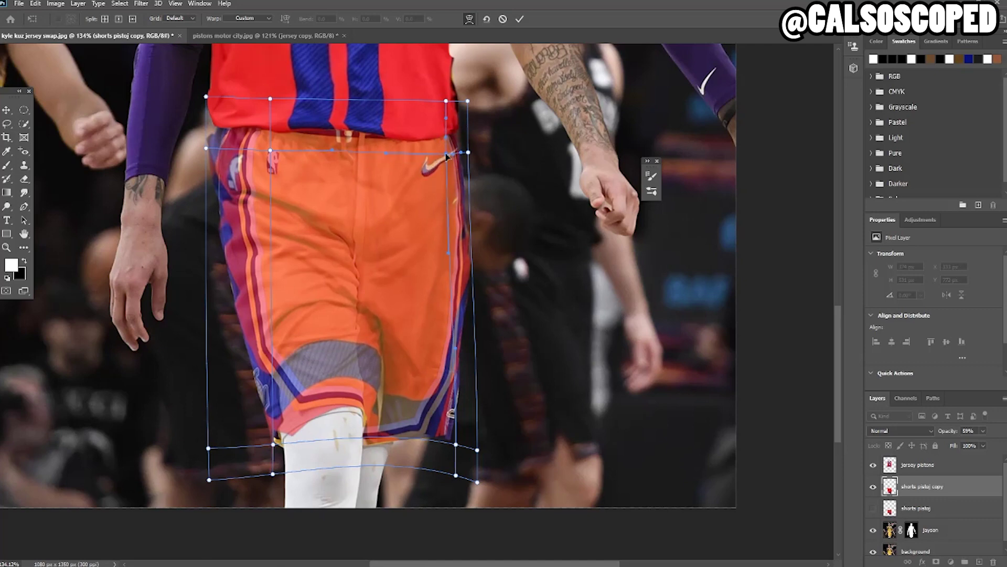
{"action": "left_click", "coordinate": [5, 107]}
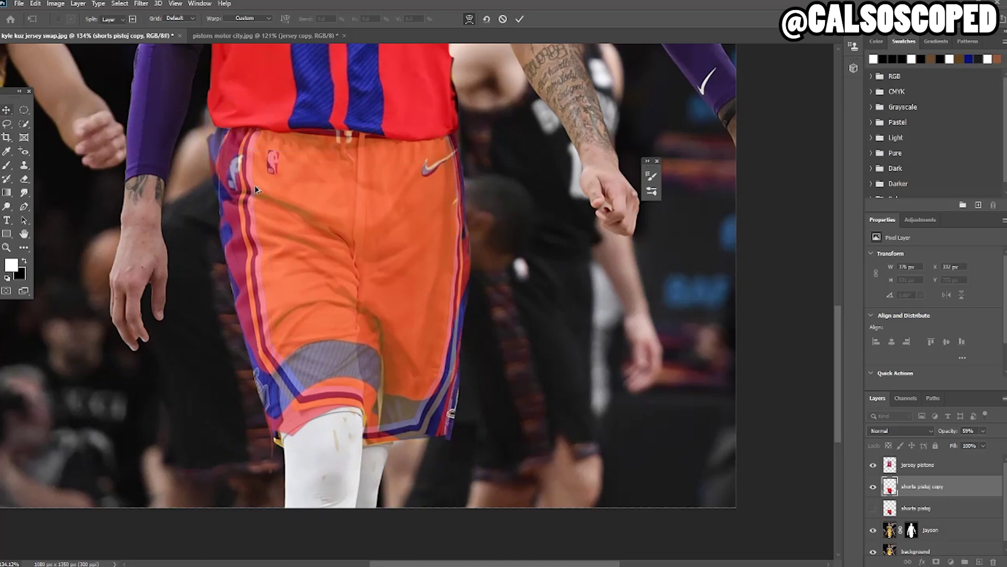
{"action": "scroll", "coordinate": [345, 212], "scroll_direction": "down", "scroll_amount": 3}
{"action": "left_click", "coordinate": [983, 431]}
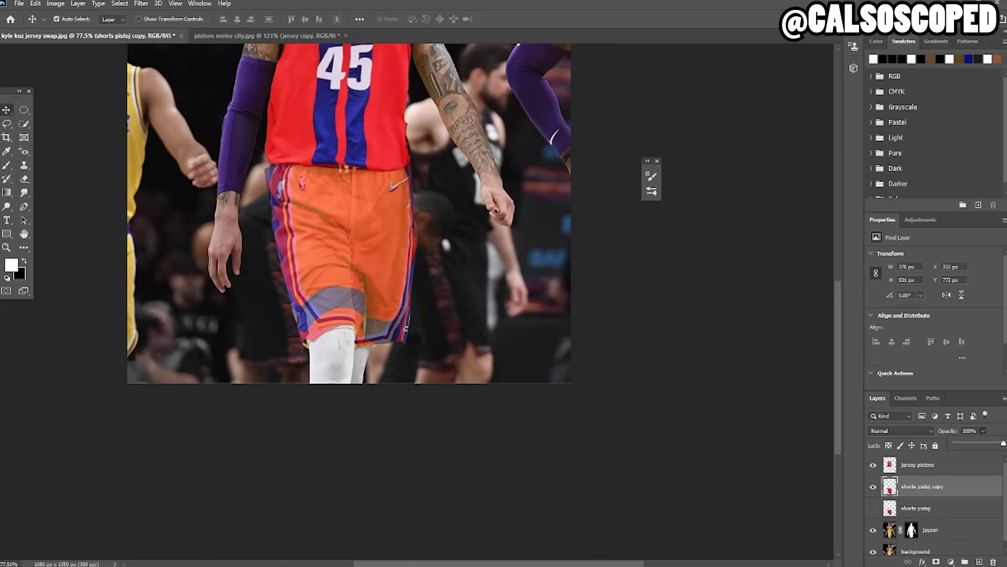
- Examine how the jersey's hem meets the shorts' waistband and how the whole uniform fits the player
{"action": "scroll", "coordinate": [318, 126], "scroll_direction": "down", "scroll_amount": 3}
{"action": "scroll", "coordinate": [411, 350], "scroll_direction": "up", "scroll_amount": 5}
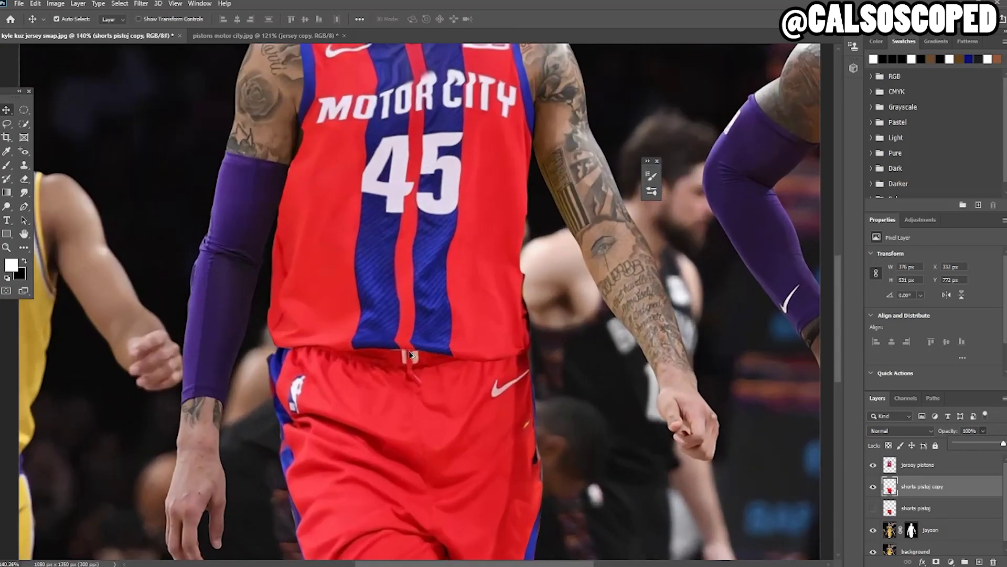
{"action": "scroll", "coordinate": [410, 355], "scroll_direction": "up", "scroll_amount": 1}
{"action": "left_click_drag", "start_coordinate": [410, 355], "coordinate": [412, 370]}
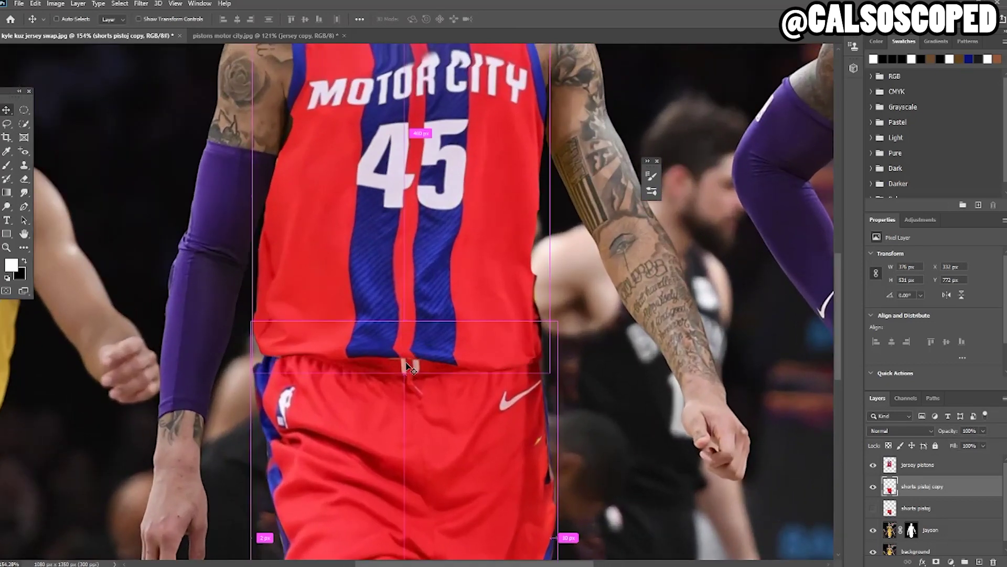
{"action": "left_click_drag", "start_coordinate": [397, 330], "coordinate": [398, 329]}
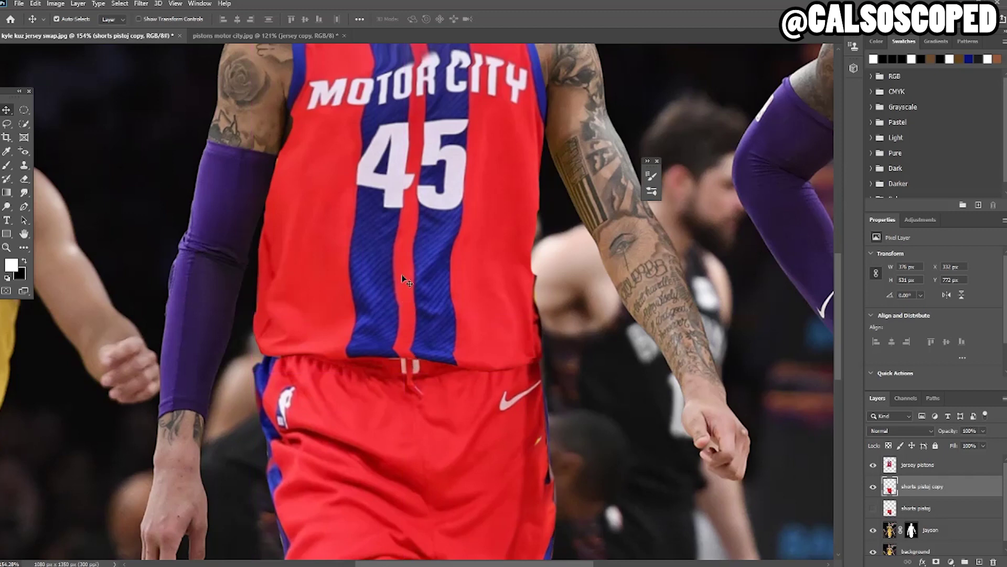
{"action": "scroll", "coordinate": [407, 284], "scroll_direction": "down", "scroll_amount": 5}
{"action": "left_click", "coordinate": [408, 283]}
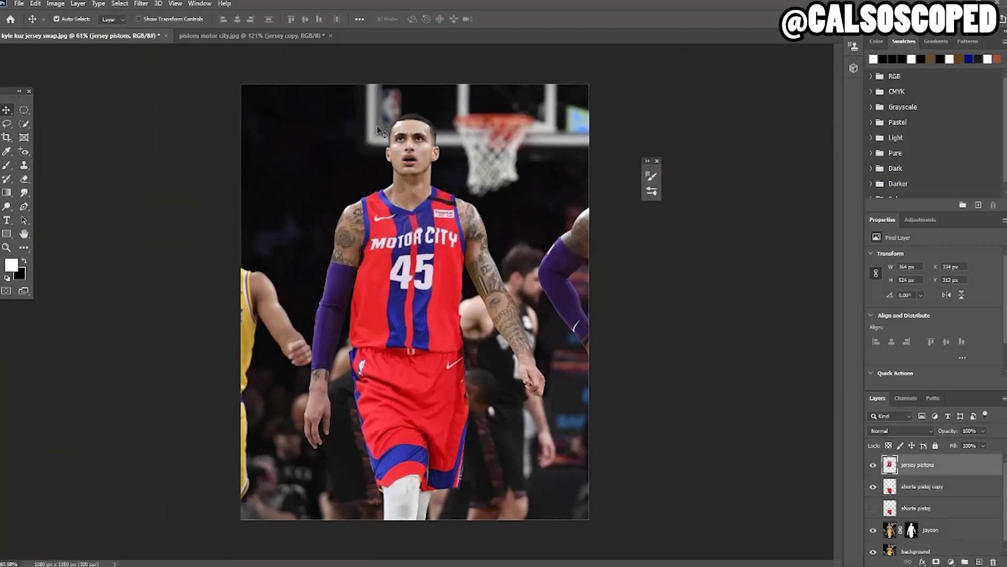
- In the pistons motor city document, outline the MOTOR CITY lettering on the jersey copy layer with a lasso selection
{"action": "left_click", "coordinate": [225, 37]}
{"action": "scroll", "coordinate": [509, 264], "scroll_direction": "up", "scroll_amount": 3}
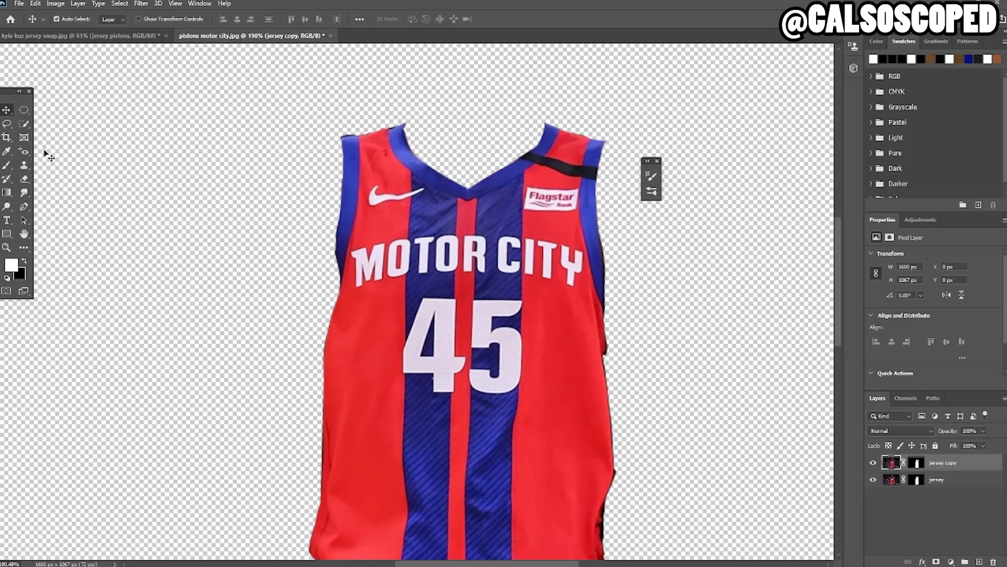
{"action": "left_click", "coordinate": [5, 124]}
{"action": "scroll", "coordinate": [325, 249], "scroll_direction": "up", "scroll_amount": 2}
{"action": "left_click_drag", "start_coordinate": [459, 292], "coordinate": [584, 295]}
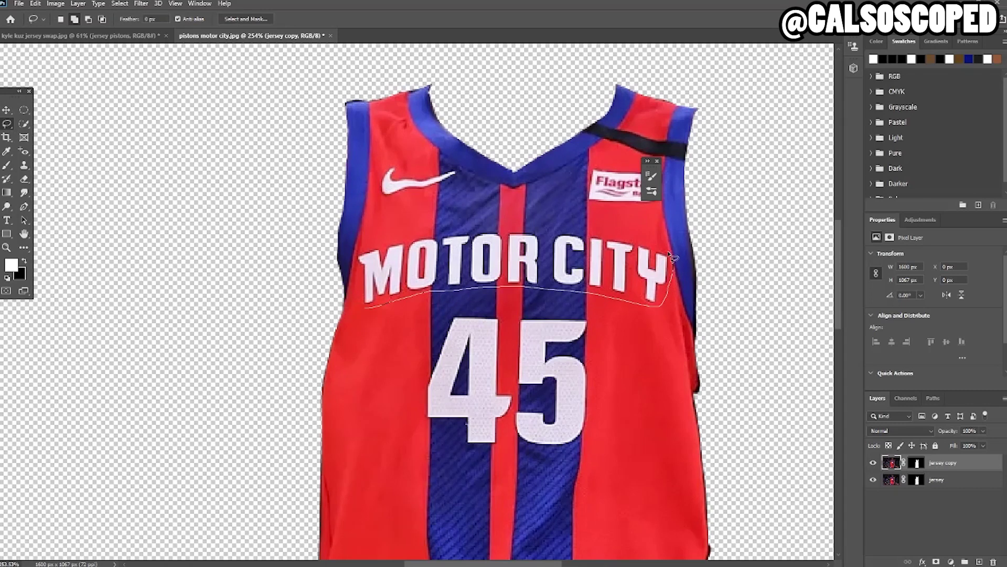
{"action": "left_click_drag", "start_coordinate": [610, 235], "coordinate": [495, 233]}
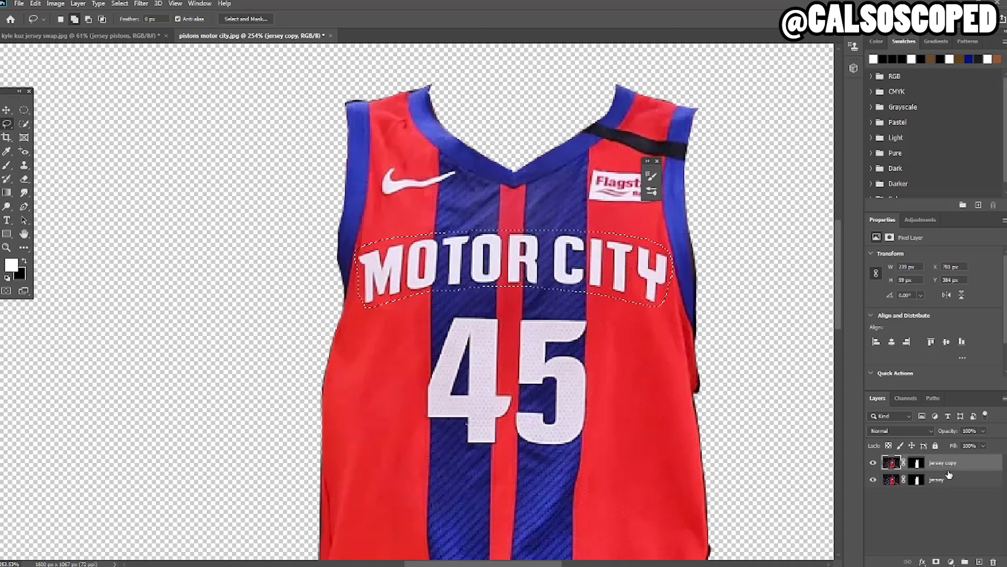
- Copy the selected lettering to a new layer and name it "motor city"
{"action": "key", "text": "ctrl+j"}
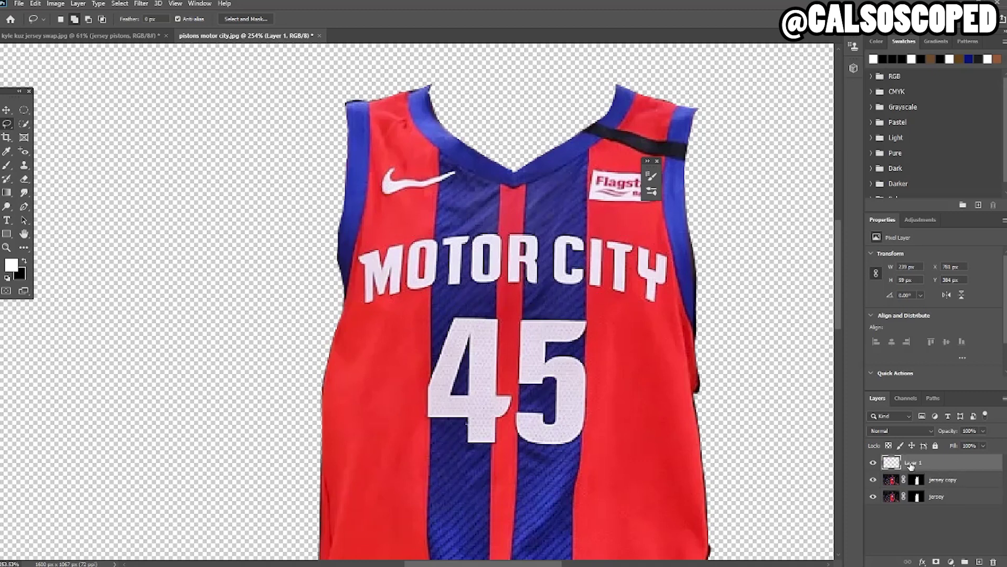
{"action": "type", "text": "motor city"}
{"action": "key", "text": "Return"}
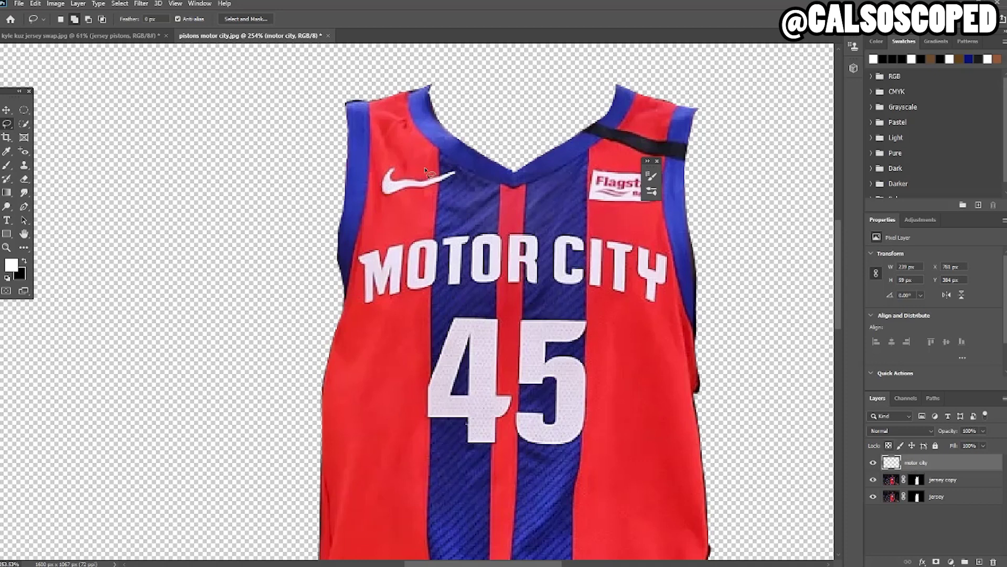
- Bring the motor city layer into the jersey swap document and place it on the dark background beside the player's shoulder
{"action": "left_click", "coordinate": [79, 35]}
{"action": "left_click_drag", "start_coordinate": [934, 466], "coordinate": [934, 466]}
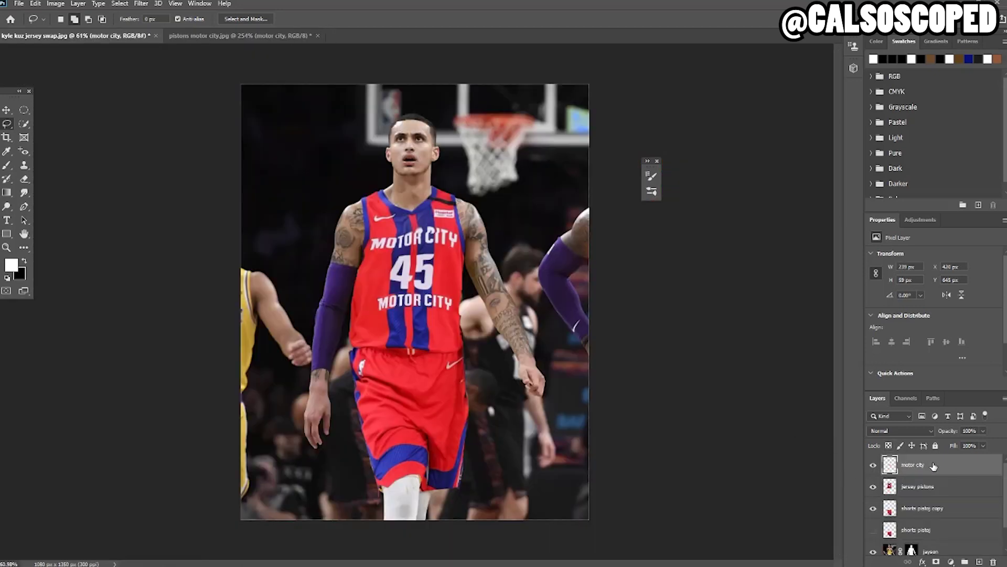
{"action": "key", "text": "ctrl+t"}
{"action": "left_click_drag", "start_coordinate": [421, 303], "coordinate": [322, 204]}
{"action": "left_click", "coordinate": [2, 110]}
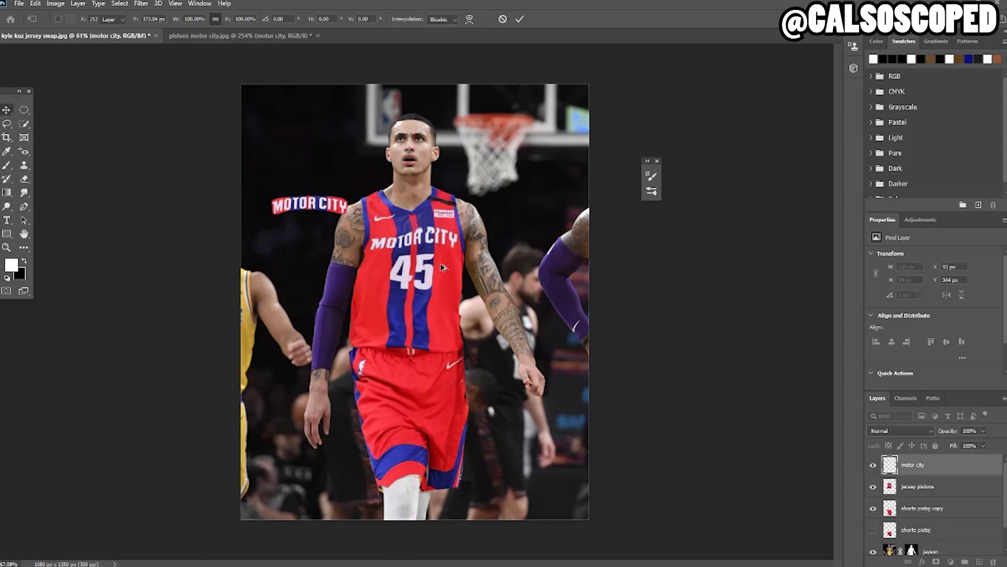
- On the jersey pistons layer, lasso the distorted MO and ITY letters on the red panels, remove them with Fill, and deselect
{"action": "scroll", "coordinate": [442, 267], "scroll_direction": "up", "scroll_amount": 5}
{"action": "left_click", "coordinate": [350, 200]}
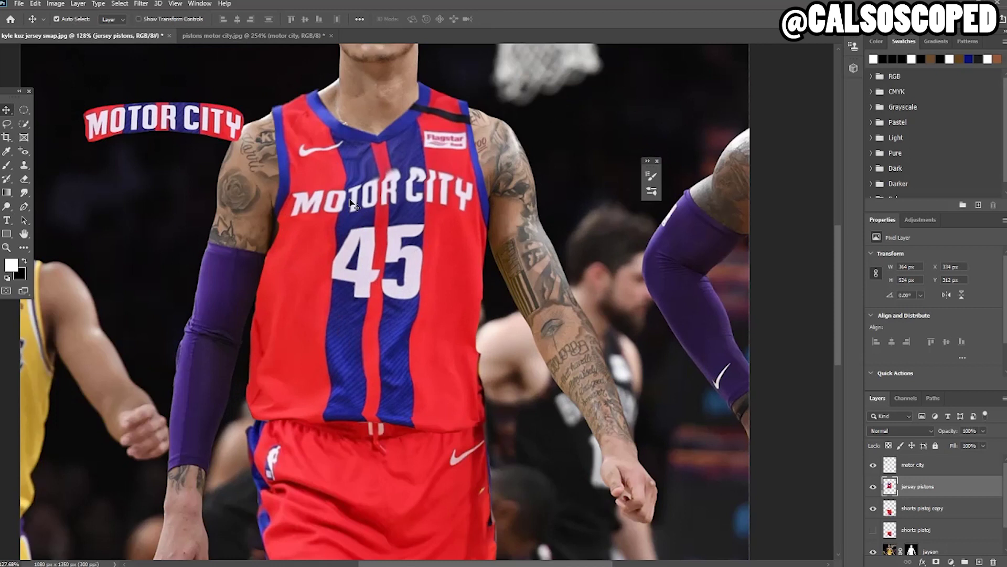
{"action": "left_click", "coordinate": [7, 124]}
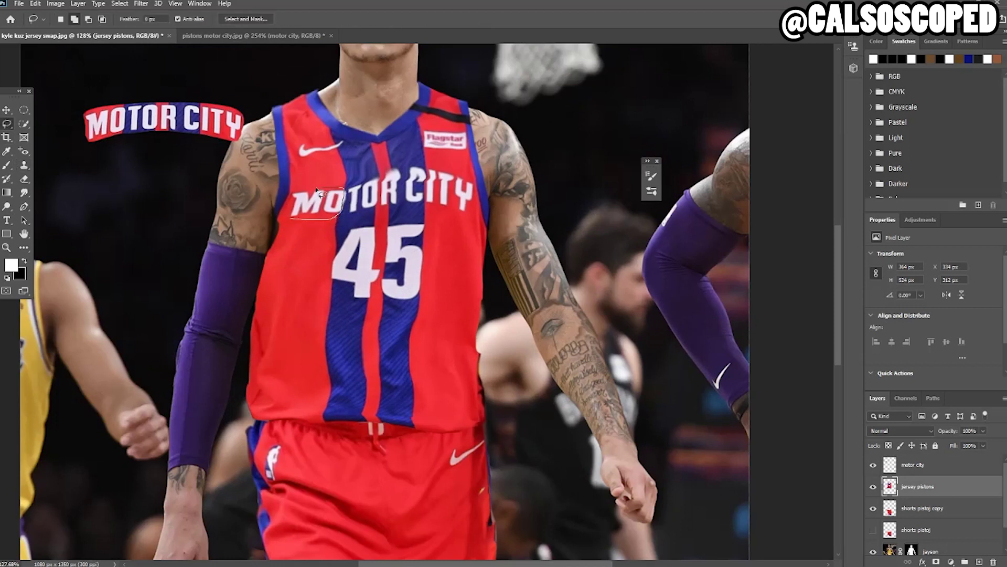
{"action": "left_click_drag", "start_coordinate": [292, 214], "coordinate": [291, 212]}
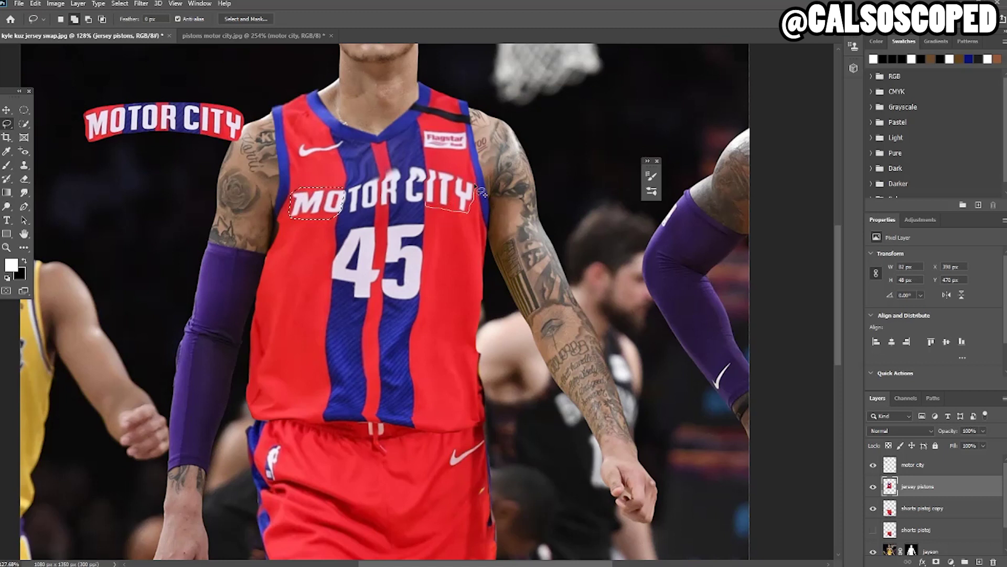
{"action": "left_click_drag", "start_coordinate": [429, 202], "coordinate": [428, 201]}
{"action": "left_click", "coordinate": [35, 4]}
{"action": "left_click", "coordinate": [54, 168]}
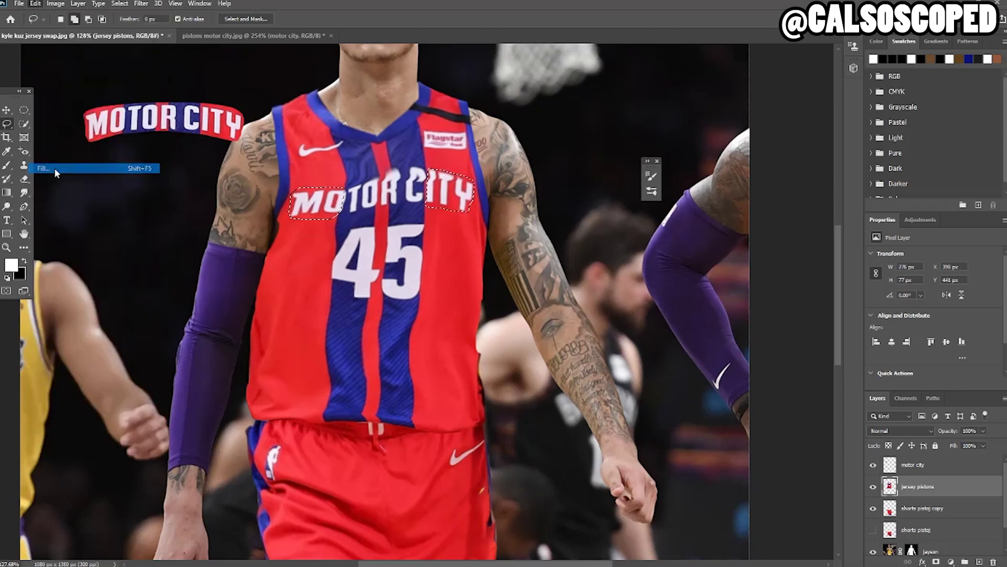
{"action": "left_click", "coordinate": [580, 146]}
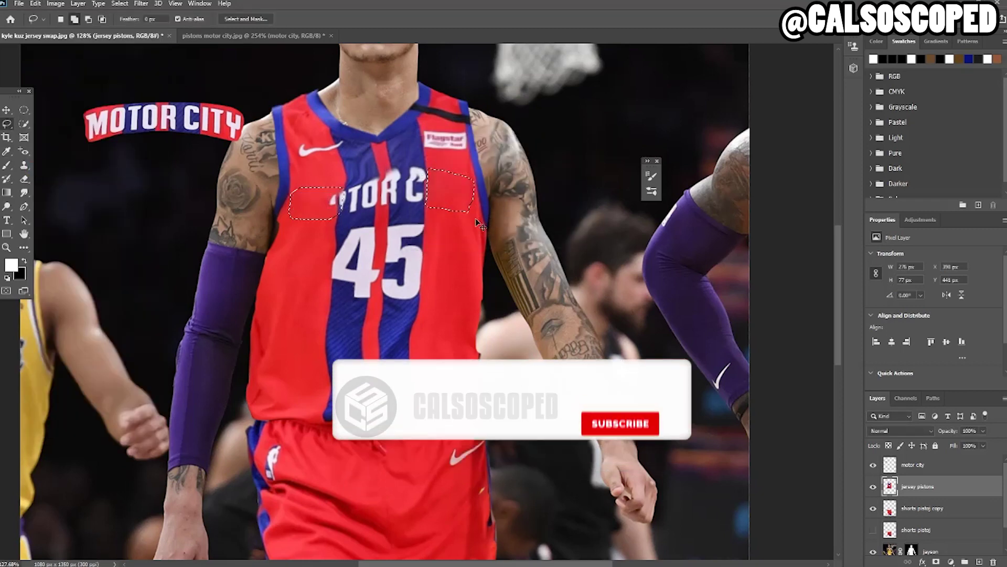
{"action": "key", "text": "ctrl+d"}
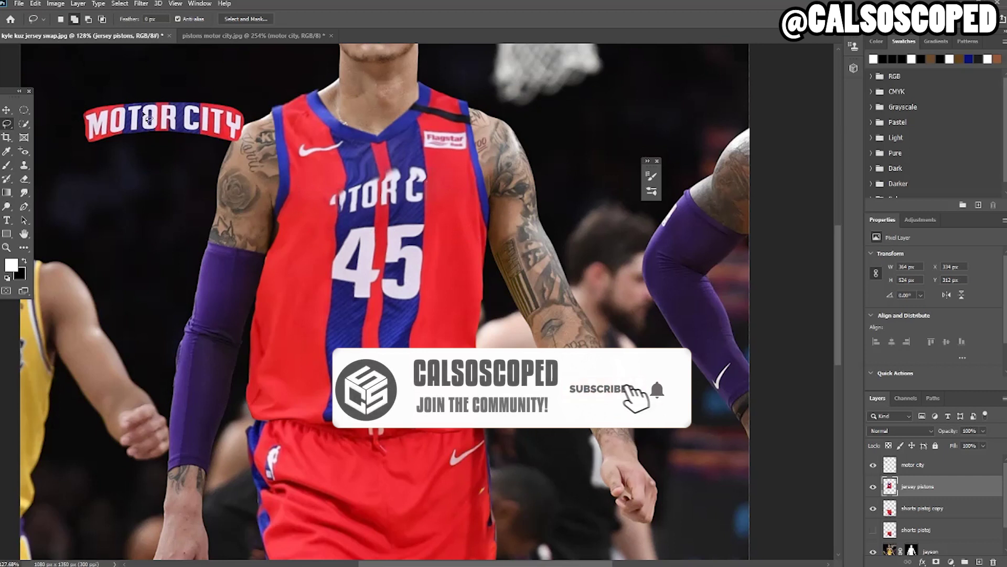
- Move the motor city lettering onto the jersey's chest above the 45 and transform it to span the chest at a slight tilt
{"action": "key", "text": "v"}
{"action": "left_click_drag", "start_coordinate": [217, 132], "coordinate": [435, 207]}
{"action": "key", "text": "ctrl+t"}
{"action": "left_click_drag", "start_coordinate": [305, 180], "coordinate": [296, 179]}
{"action": "left_click_drag", "start_coordinate": [449, 166], "coordinate": [471, 172]}
{"action": "right_click", "coordinate": [419, 195]}
{"action": "left_click", "coordinate": [371, 210]}
- Warp the motor city lettering with added split points so its blue and red bands line up with the jersey's stripes, and commit it
{"action": "right_click", "coordinate": [391, 216]}
{"action": "left_click", "coordinate": [413, 289]}
{"action": "scroll", "coordinate": [321, 180], "scroll_direction": "up", "scroll_amount": 5}
{"action": "left_click_drag", "start_coordinate": [363, 177], "coordinate": [376, 178]}
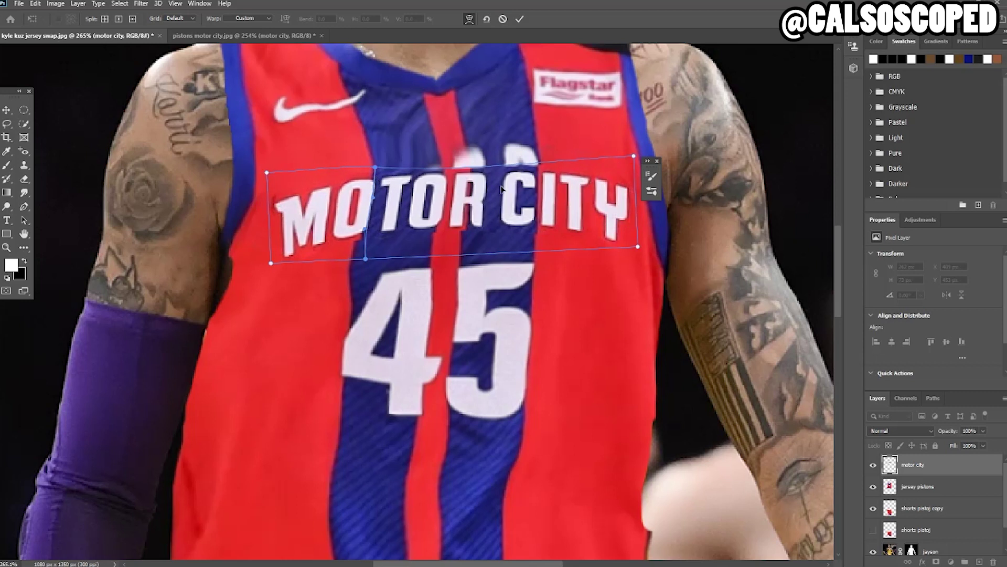
{"action": "left_click", "coordinate": [540, 166], "text": "alt"}
{"action": "left_click_drag", "start_coordinate": [540, 165], "coordinate": [539, 162]}
{"action": "left_click_drag", "start_coordinate": [477, 195], "coordinate": [465, 204]}
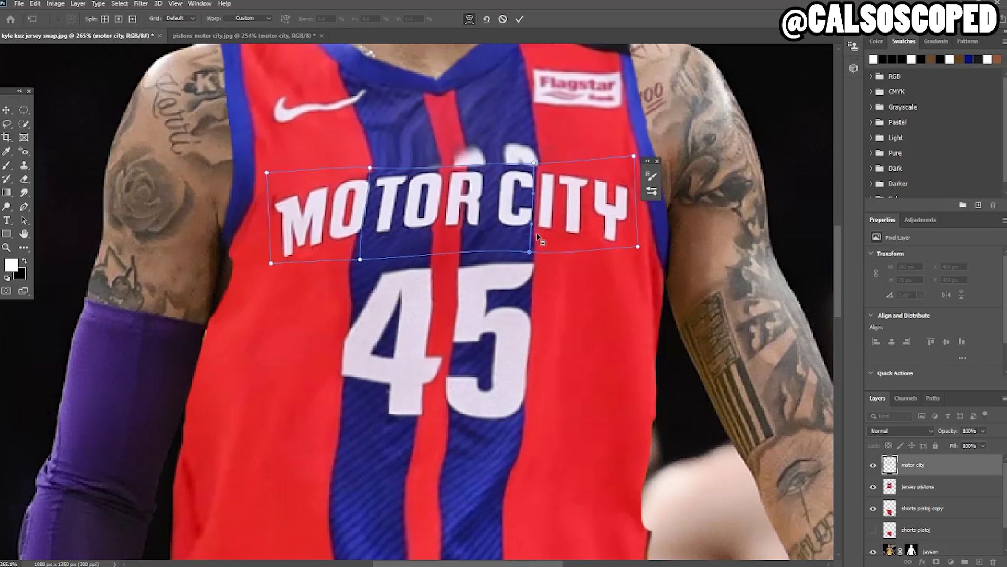
{"action": "left_click_drag", "start_coordinate": [401, 234], "coordinate": [399, 236]}
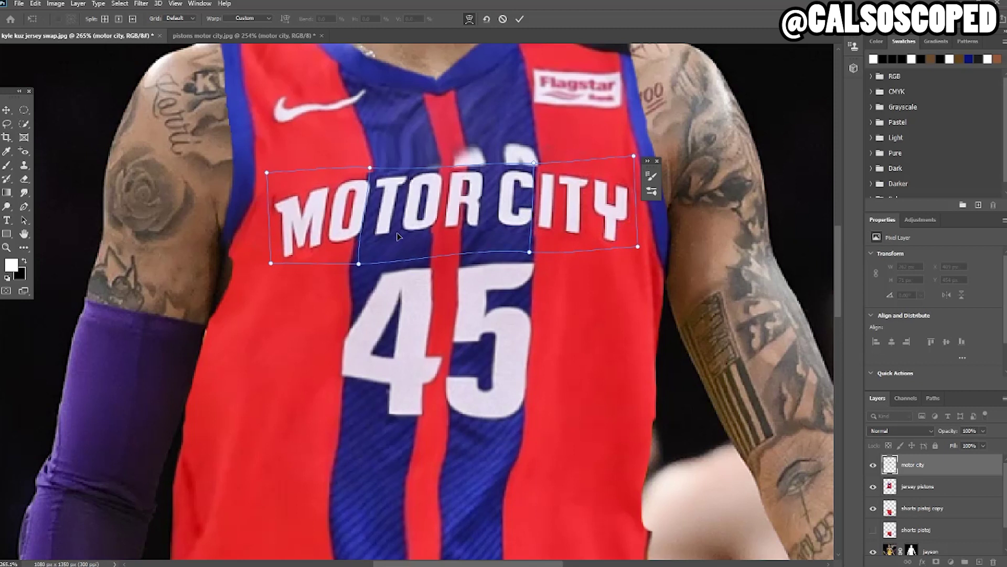
{"action": "left_click", "coordinate": [369, 173], "text": "alt"}
{"action": "left_click_drag", "start_coordinate": [369, 174], "coordinate": [375, 176]}
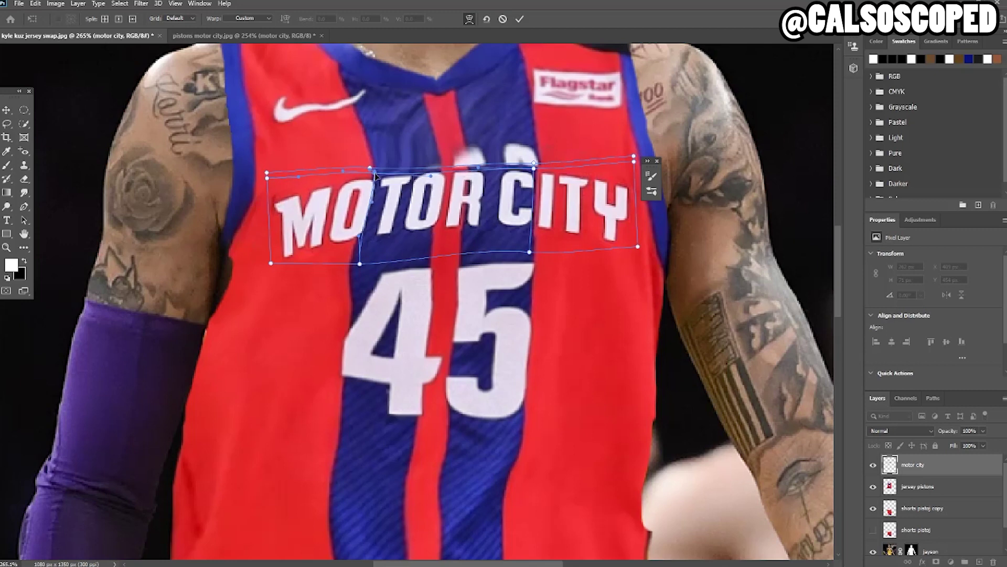
{"action": "key", "text": "Return"}
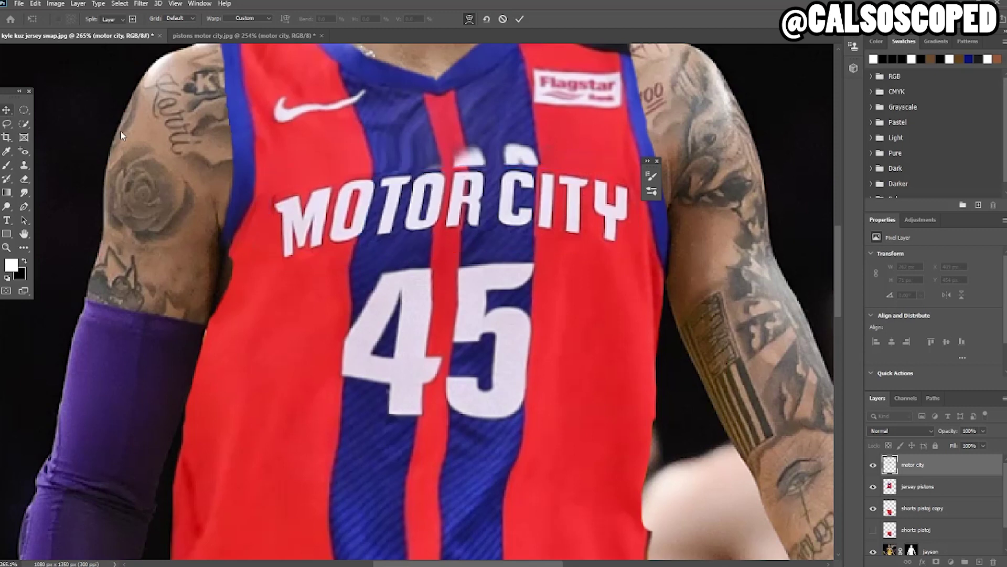
- On the jersey pistons layer, use the Clone Stamp with an enlarged brush to cover the leftover white lettering above the C with blue mesh
{"action": "key", "text": "ctrl+0"}
{"action": "scroll", "coordinate": [424, 212], "scroll_direction": "up", "scroll_amount": 12}
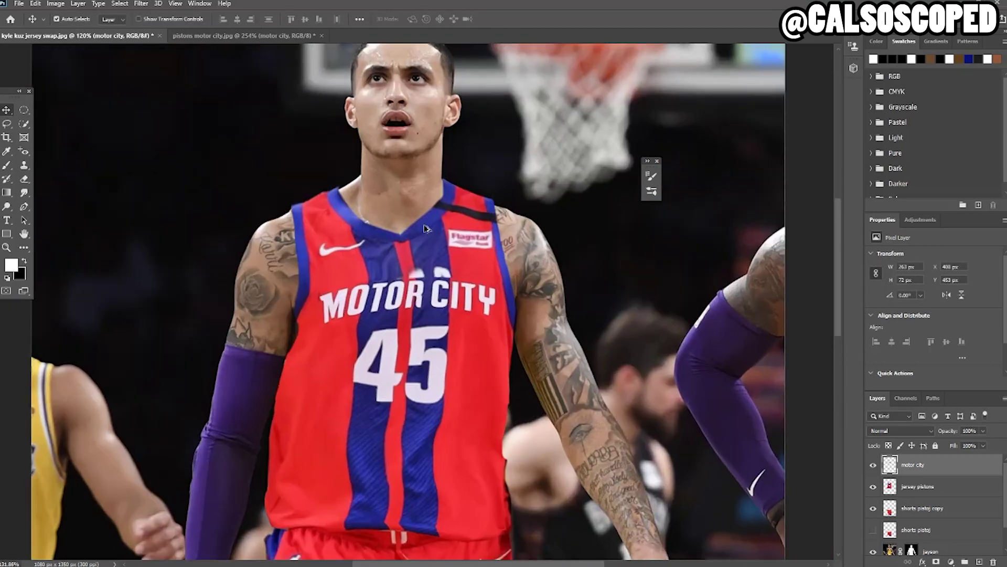
{"action": "left_click", "coordinate": [441, 278]}
{"action": "key", "text": "s"}
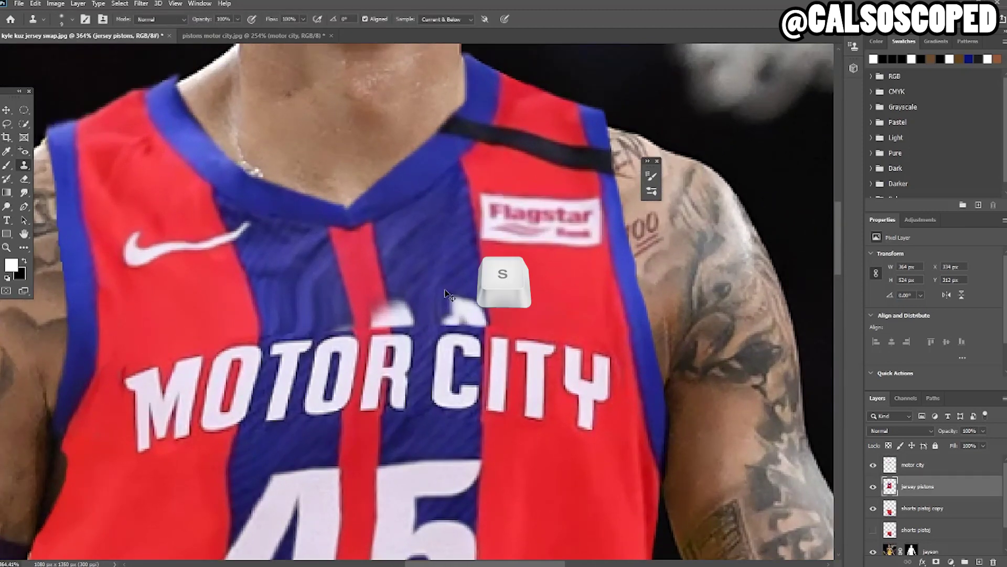
{"action": "key", "text": "bracketright"}
{"action": "key", "text": "bracketright"}
{"action": "key", "text": "bracketright"}
{"action": "key", "text": "bracketright"}
{"action": "left_click", "coordinate": [434, 263], "text": "alt"}
{"action": "mouse_move", "coordinate": [445, 314]}
{"action": "left_mouse_down"}
{"action": "mouse_move", "coordinate": [448, 324]}
{"action": "mouse_move", "coordinate": [474, 318]}
{"action": "left_mouse_up"}
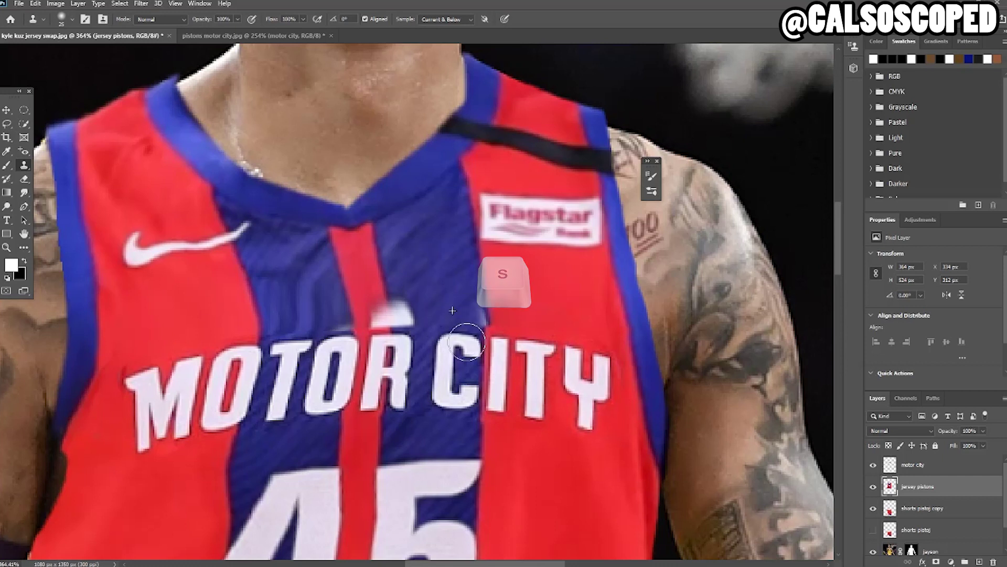
- Clone Stamp over the leftover white lettering above the R and C with a smaller brush, rebuilding the blue mesh and red stripe
{"action": "left_click", "coordinate": [426, 259], "text": "alt"}
{"action": "mouse_move", "coordinate": [400, 295]}
{"action": "left_mouse_down"}
{"action": "mouse_move", "coordinate": [422, 339]}
{"action": "mouse_move", "coordinate": [416, 331]}
{"action": "left_mouse_up"}
{"action": "key", "text": "ctrl+z"}
{"action": "left_click", "coordinate": [424, 291], "text": "alt"}
{"action": "key", "text": "bracketleft"}
{"action": "key", "text": "bracketleft"}
{"action": "key", "text": "bracketleft"}
{"action": "key", "text": "bracketleft"}
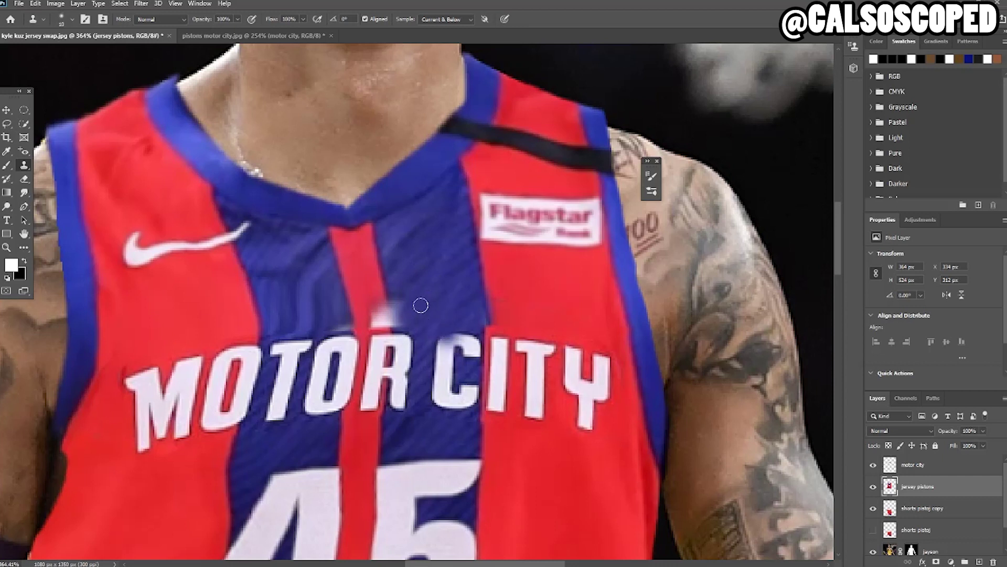
{"action": "left_click_drag", "start_coordinate": [402, 282], "coordinate": [399, 336]}
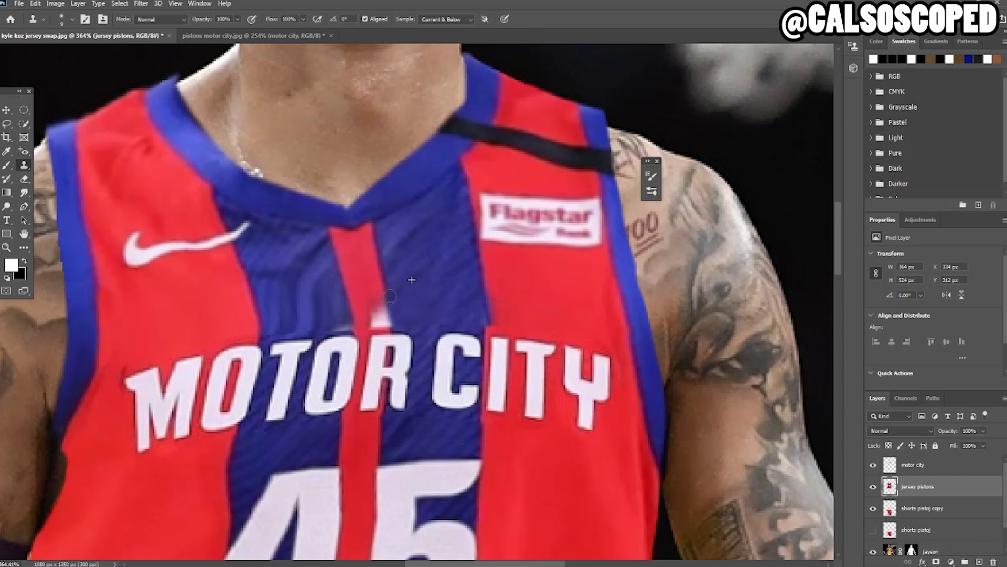
{"action": "mouse_move", "coordinate": [371, 291]}
{"action": "left_mouse_down"}
{"action": "mouse_move", "coordinate": [375, 328]}
{"action": "mouse_move", "coordinate": [369, 316]}
{"action": "mouse_move", "coordinate": [383, 300]}
{"action": "mouse_move", "coordinate": [390, 335]}
{"action": "mouse_move", "coordinate": [400, 314]}
{"action": "mouse_move", "coordinate": [393, 282]}
{"action": "left_mouse_up"}
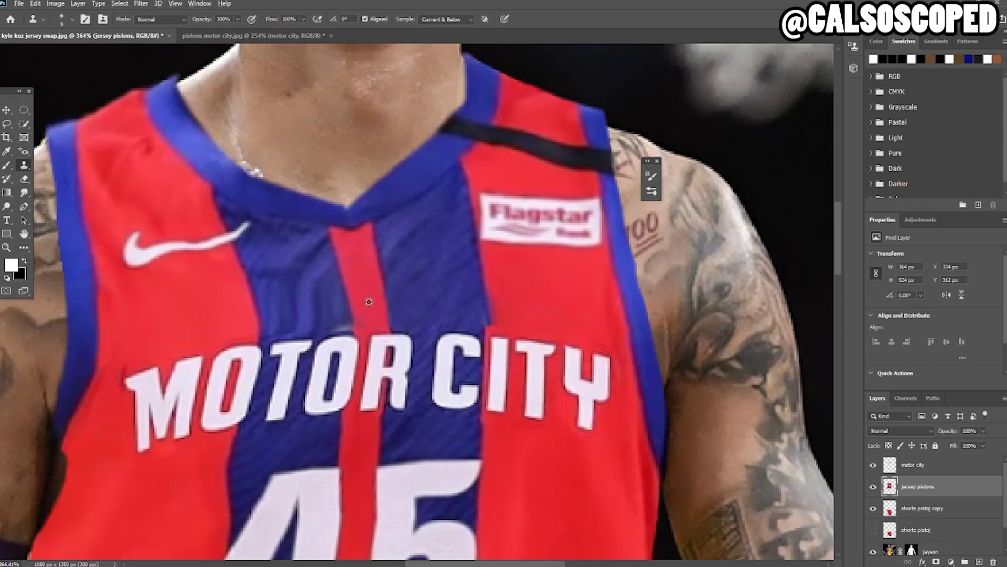
- Examine the cleaned chest lettering and the fit of the whole uniform, both in full view and close up
{"action": "key", "text": "ctrl+0"}
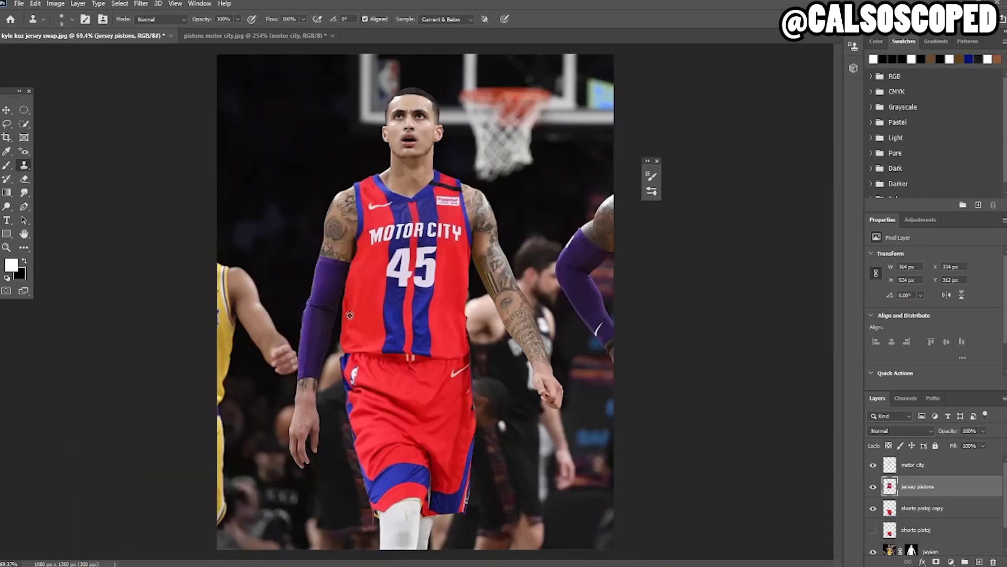
{"action": "scroll", "coordinate": [410, 192], "scroll_direction": "up", "scroll_amount": 4}
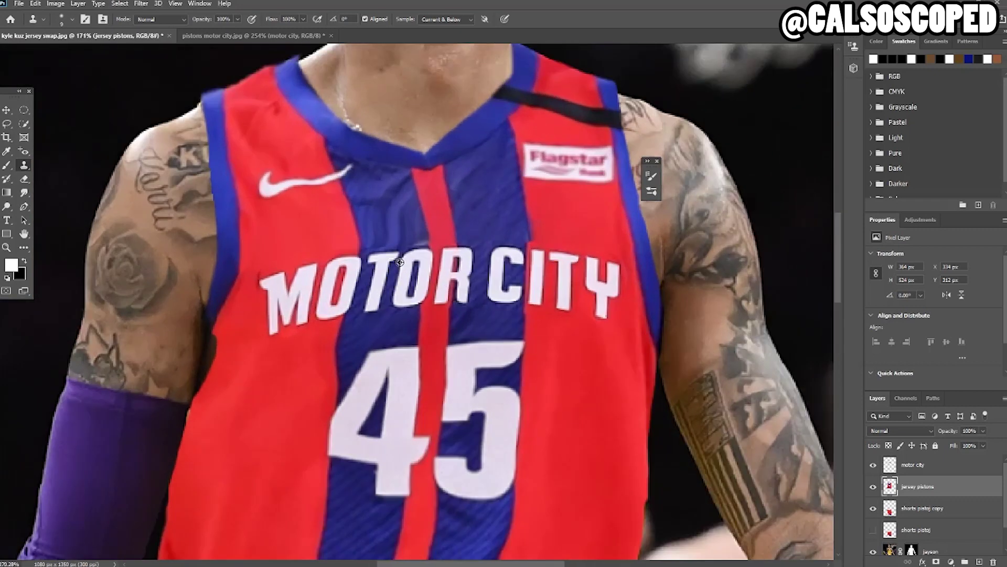
{"action": "key", "text": "ctrl+t"}
{"action": "left_click", "coordinate": [6, 111]}
{"action": "left_click", "coordinate": [441, 286]}
{"action": "left_click", "coordinate": [449, 391]}
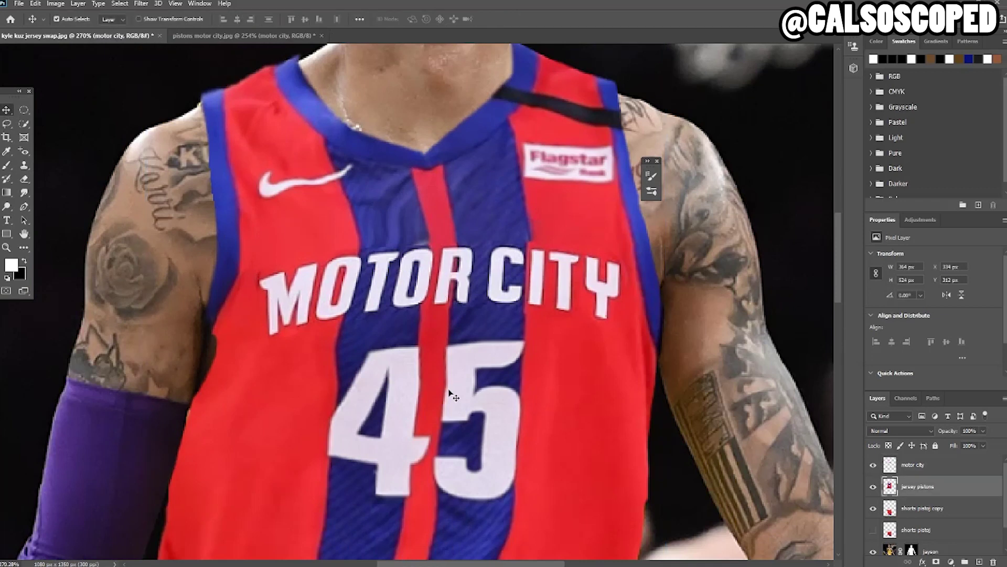
{"action": "scroll", "coordinate": [449, 392], "scroll_direction": "down", "scroll_amount": 5}
{"action": "scroll", "coordinate": [412, 342], "scroll_direction": "up", "scroll_amount": 2}
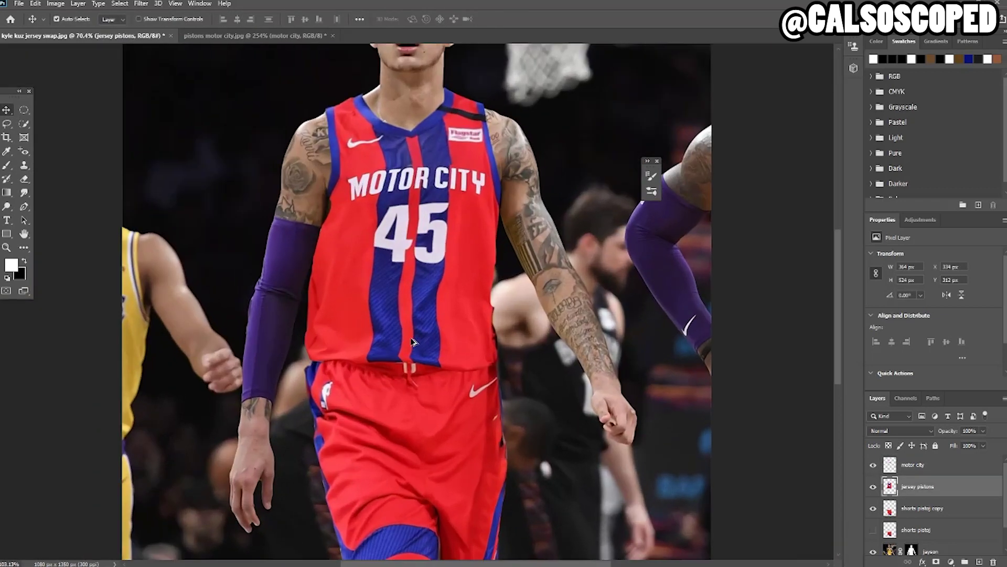
{"action": "scroll", "coordinate": [409, 328], "scroll_direction": "up", "scroll_amount": 1}
{"action": "scroll", "coordinate": [408, 326], "scroll_direction": "up", "scroll_amount": 3}
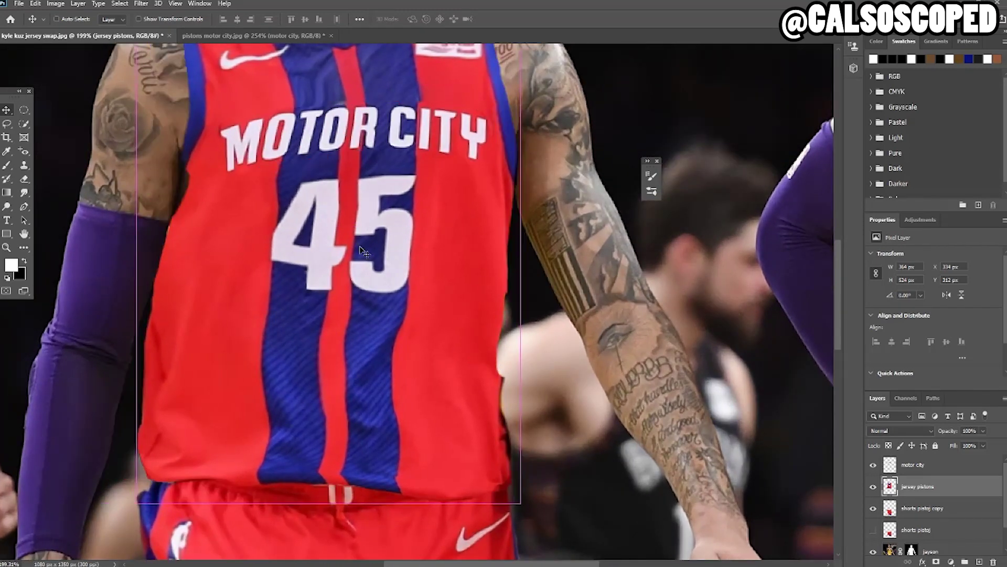
{"action": "scroll", "coordinate": [362, 246], "scroll_direction": "down", "scroll_amount": 1}
{"action": "scroll", "coordinate": [287, 317], "scroll_direction": "down", "scroll_amount": 1}
{"action": "scroll", "coordinate": [288, 313], "scroll_direction": "down", "scroll_amount": 5}
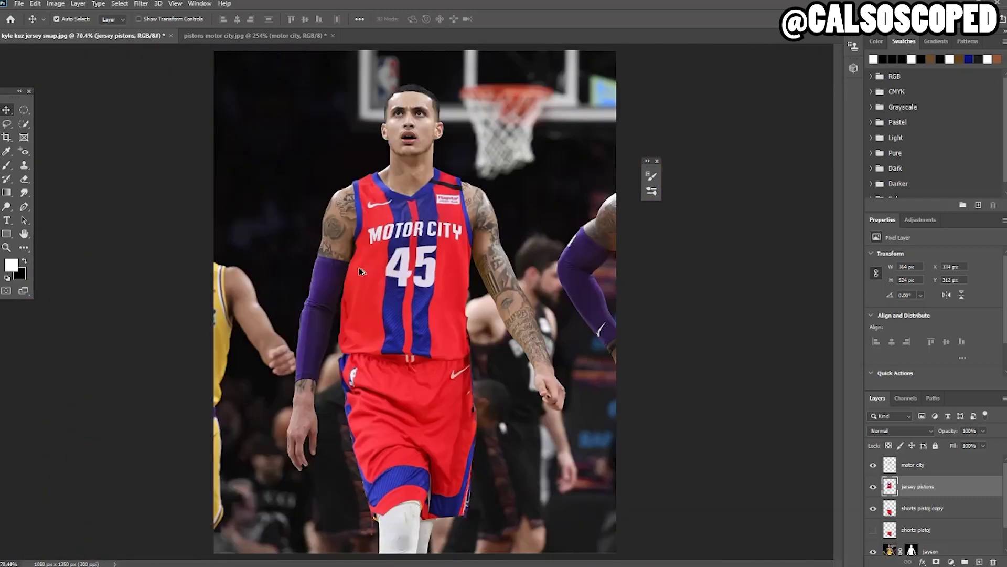
{"action": "scroll", "coordinate": [360, 272], "scroll_direction": "up", "scroll_amount": 2}
{"action": "scroll", "coordinate": [331, 318], "scroll_direction": "up", "scroll_amount": 2}
- Select the jayson layer that holds the purple arm sleeve, undoing any shift of the layer
{"action": "left_click", "coordinate": [291, 307]}
{"action": "scroll", "coordinate": [292, 305], "scroll_direction": "up", "scroll_amount": 1}
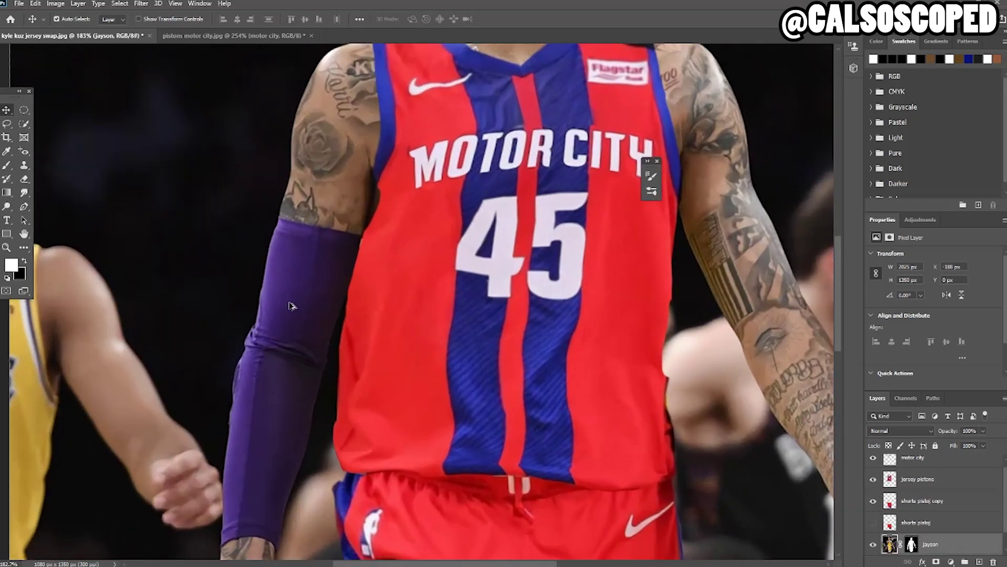
{"action": "scroll", "coordinate": [339, 307], "scroll_direction": "down", "scroll_amount": 3}
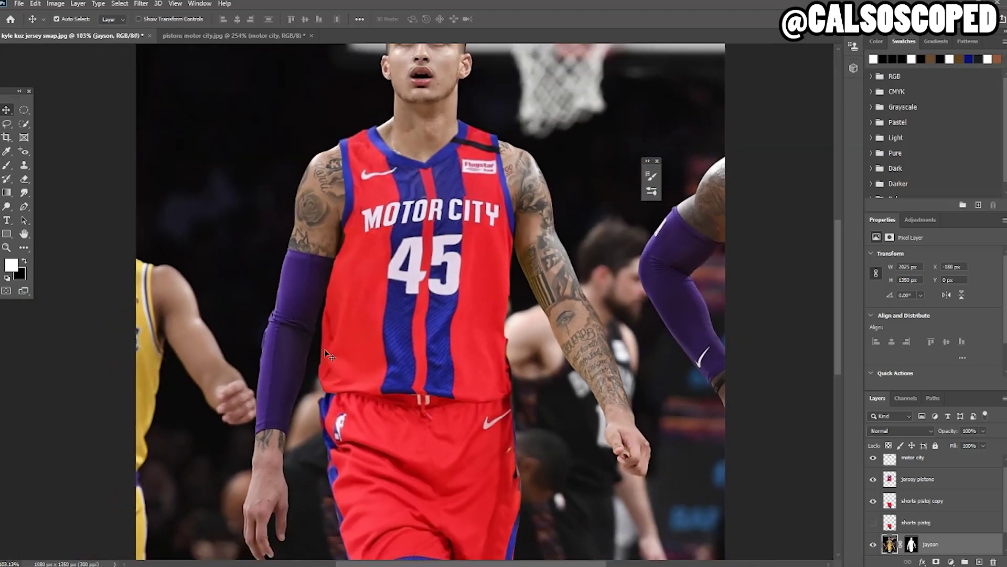
{"action": "left_click_drag", "start_coordinate": [293, 317], "coordinate": [269, 317]}
{"action": "key", "text": "ctrl+z"}
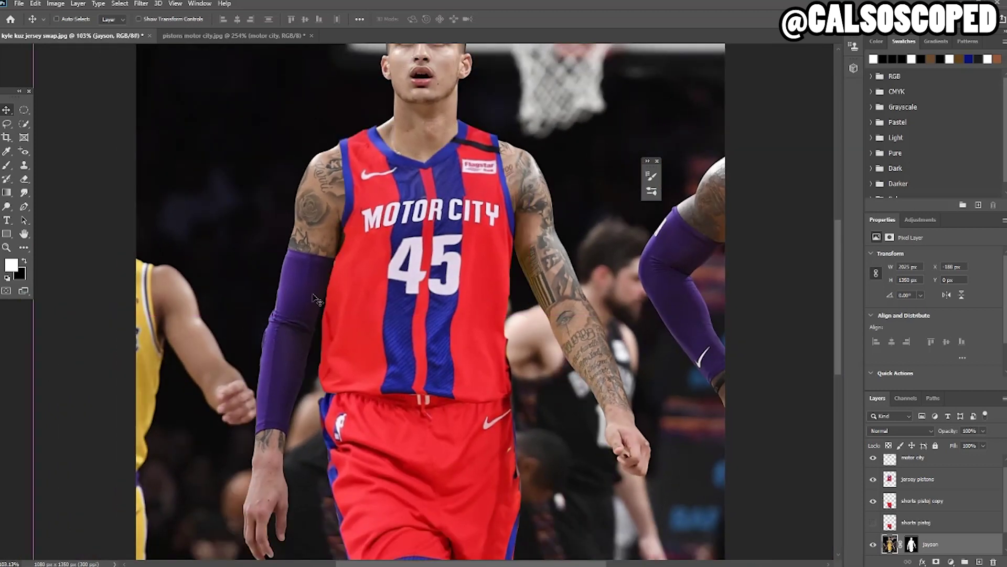
{"action": "left_click", "coordinate": [8, 124]}
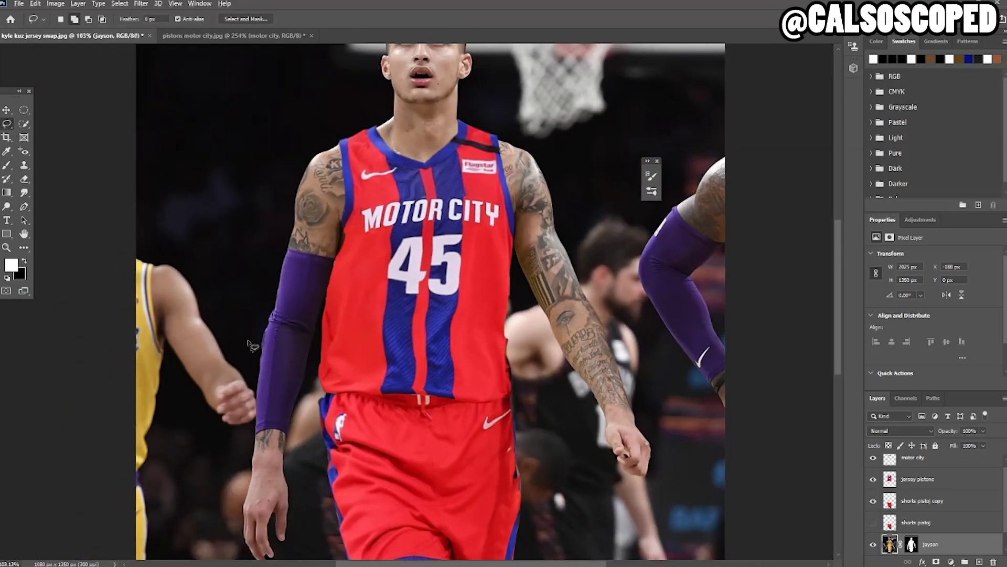
{"action": "scroll", "coordinate": [251, 339], "scroll_direction": "up", "scroll_amount": 2}
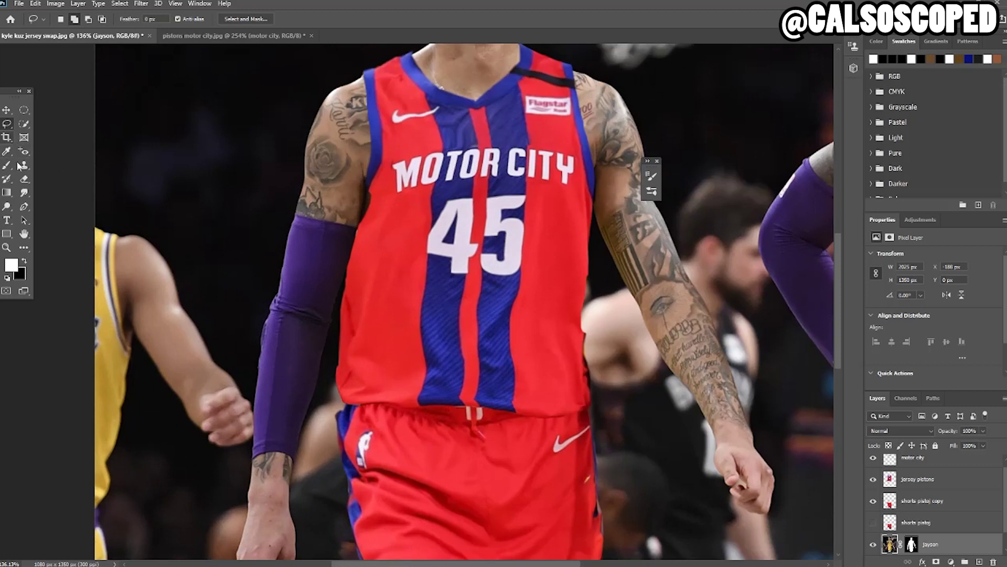
{"action": "left_click", "coordinate": [25, 126]}
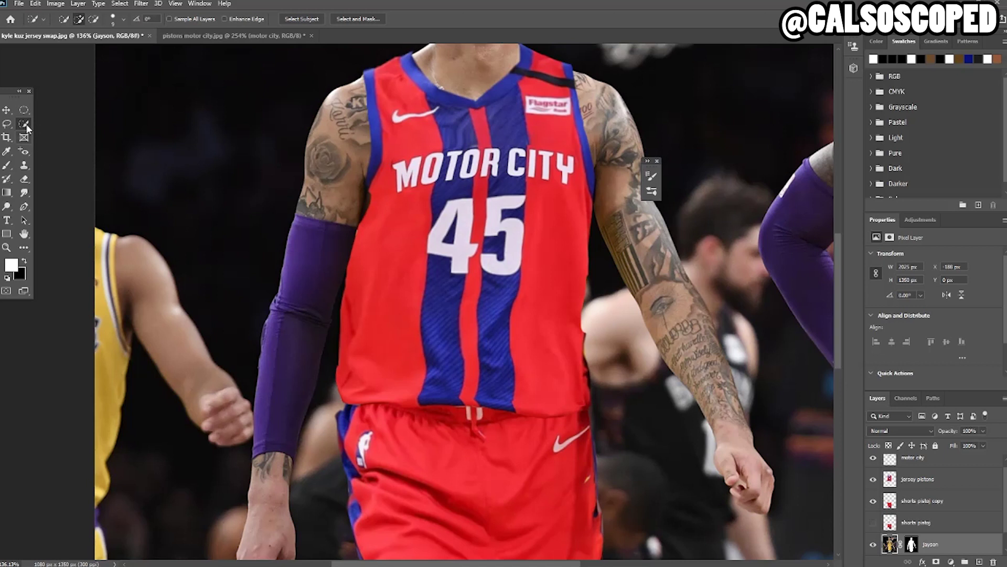
{"action": "mouse_move", "coordinate": [284, 387]}
{"action": "left_mouse_down"}
{"action": "mouse_move", "coordinate": [310, 294]}
{"action": "mouse_move", "coordinate": [324, 371]}
{"action": "left_mouse_up"}
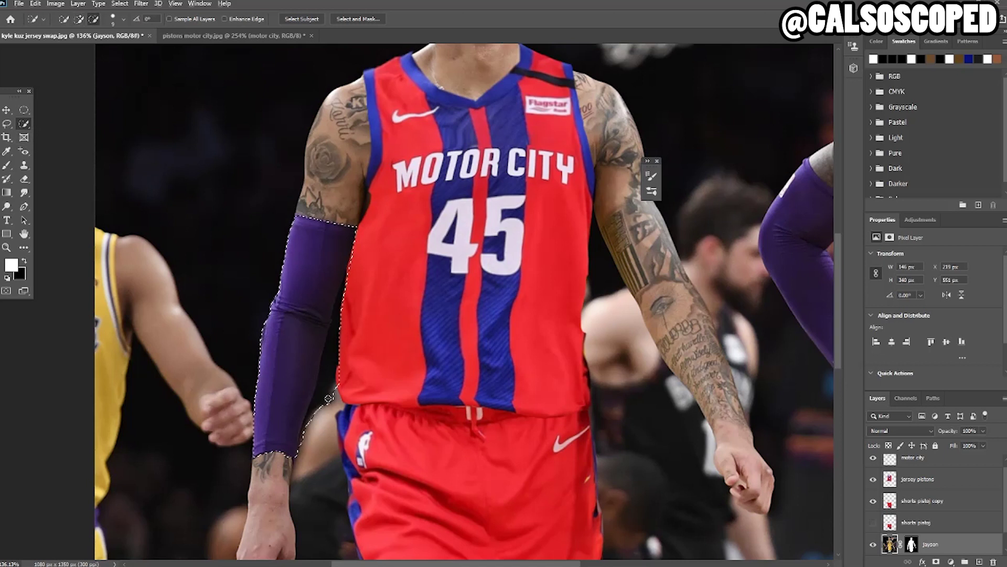
{"action": "left_click_drag", "start_coordinate": [350, 278], "coordinate": [338, 321]}
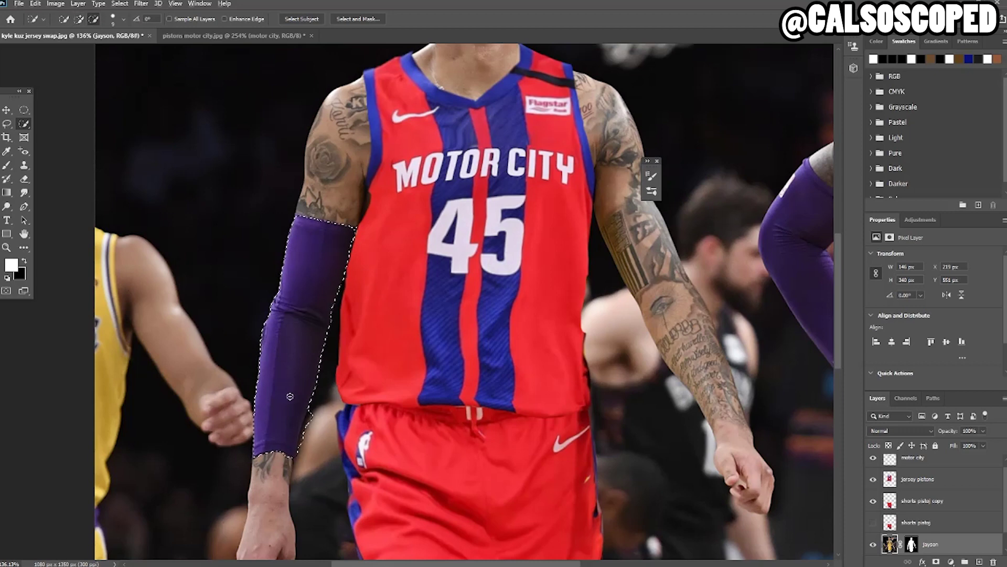
{"action": "scroll", "coordinate": [290, 320], "scroll_direction": "up", "scroll_amount": 3}
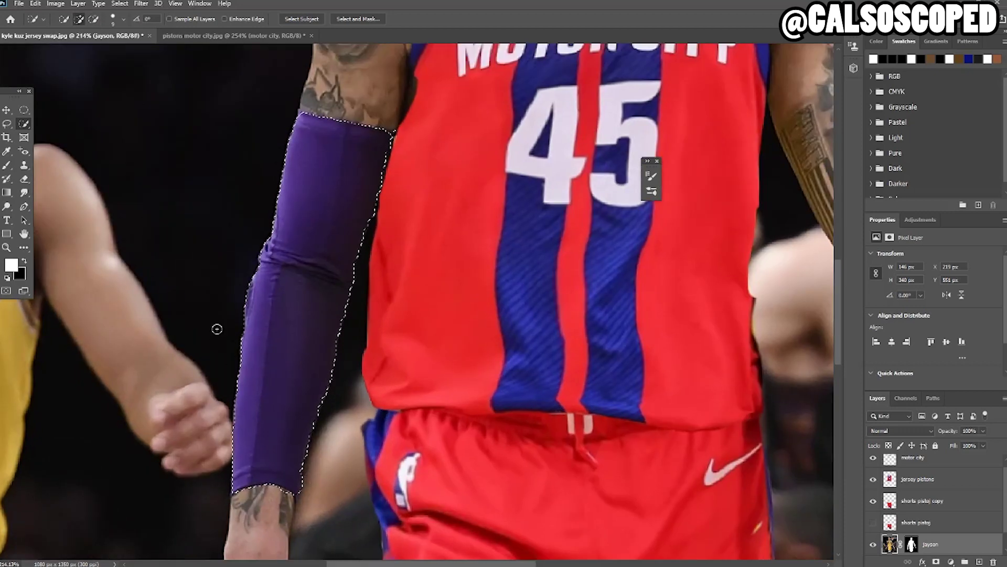
{"action": "scroll", "coordinate": [935, 529], "scroll_direction": "down", "scroll_amount": 1}
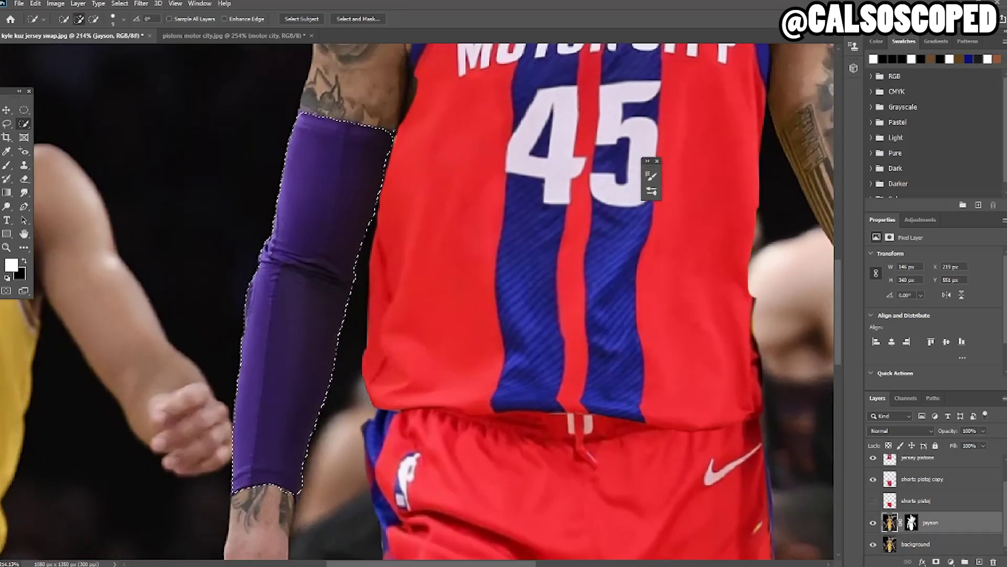
{"action": "key", "text": "ctrl+d"}
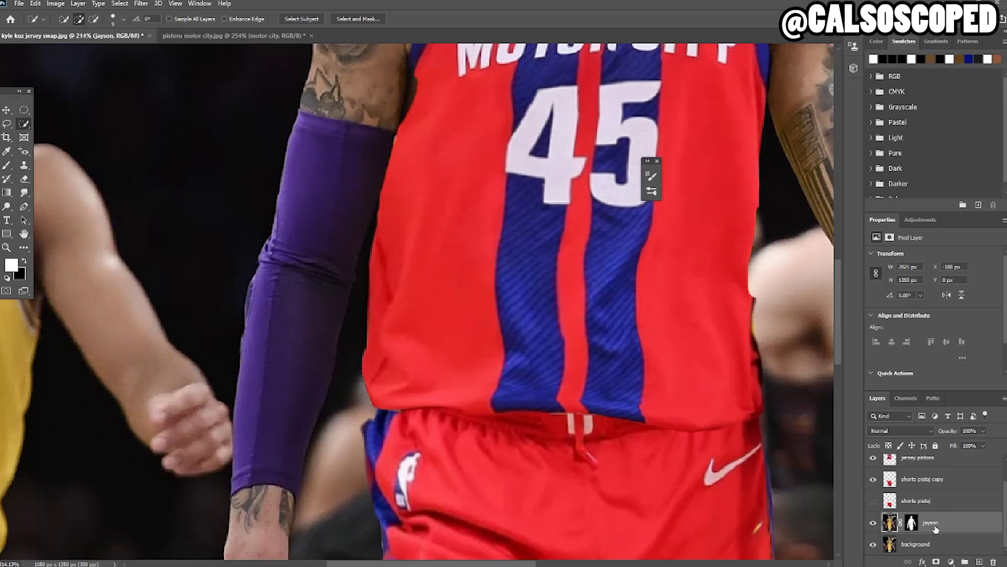
- Duplicate the jayson layer and apply the layer mask on the copy
{"action": "key", "text": "ctrl+j"}
{"action": "right_click", "coordinate": [913, 522]}
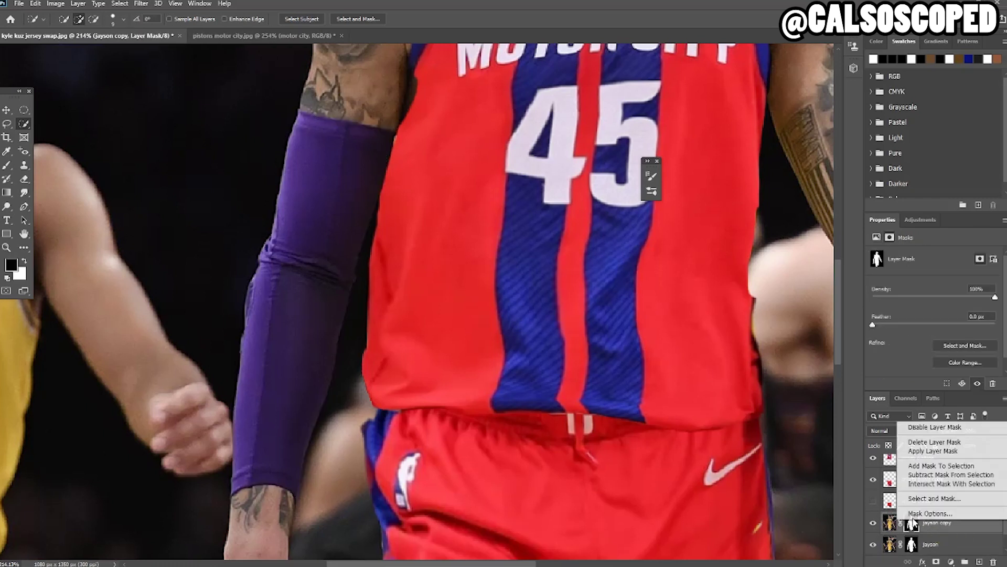
{"action": "left_click", "coordinate": [932, 450]}
- On the jayson copy layer, select the purple arm sleeve with Quick Selection and refine its edge with the Lasso
{"action": "left_click_drag", "start_coordinate": [305, 182], "coordinate": [299, 343]}
{"action": "scroll", "coordinate": [299, 344], "scroll_direction": "down", "scroll_amount": 3}
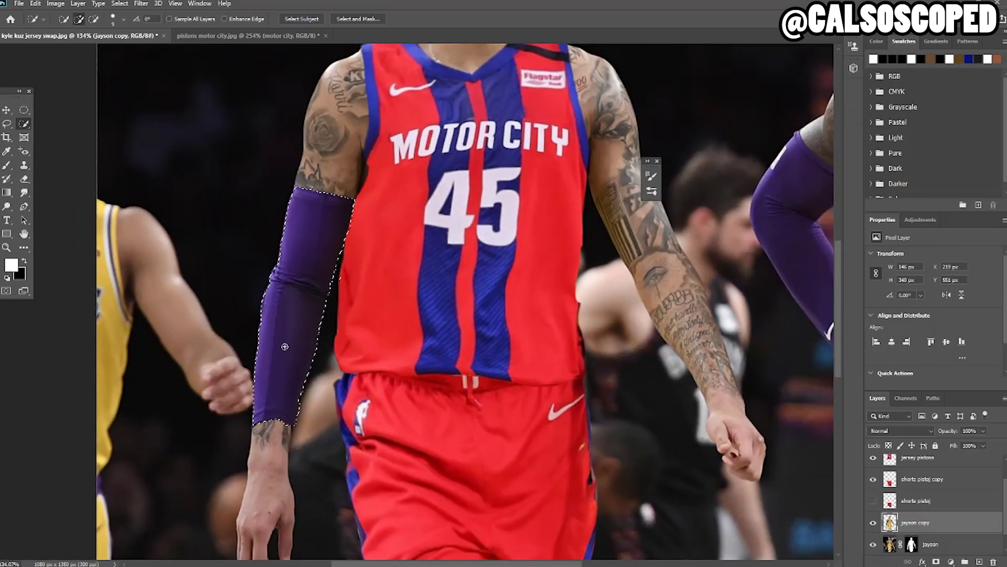
{"action": "scroll", "coordinate": [285, 351], "scroll_direction": "up", "scroll_amount": 4}
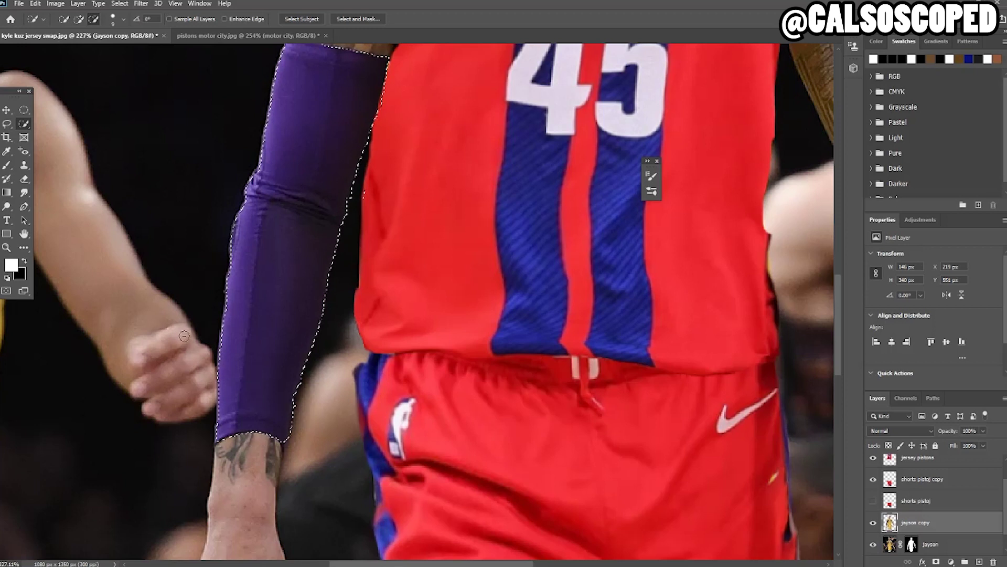
{"action": "left_click", "coordinate": [7, 124]}
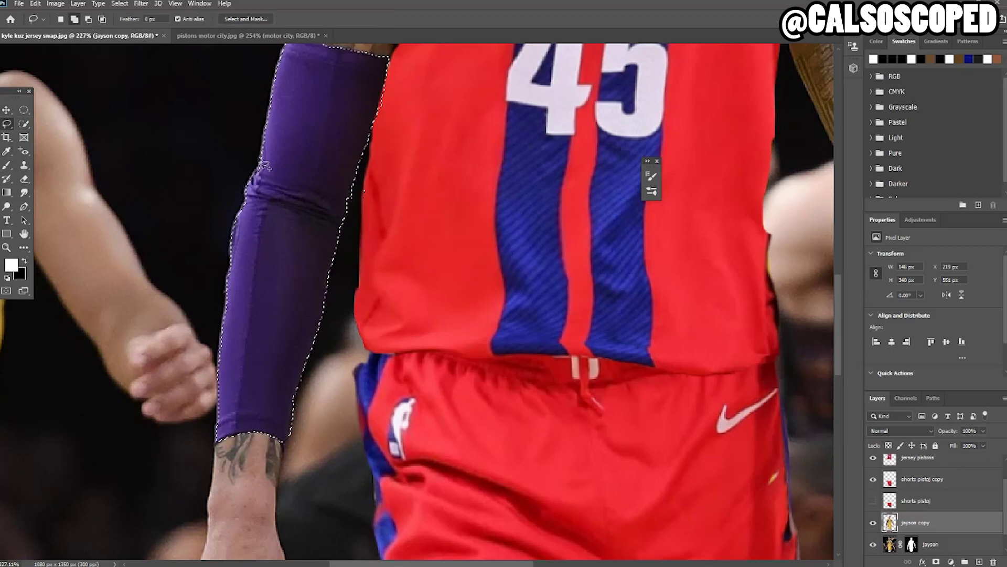
{"action": "mouse_move", "coordinate": [362, 196]}
{"action": "left_mouse_down"}
{"action": "mouse_move", "coordinate": [367, 183]}
{"action": "mouse_move", "coordinate": [370, 221]}
{"action": "mouse_move", "coordinate": [364, 210]}
{"action": "left_mouse_up"}
{"action": "scroll", "coordinate": [578, 317], "scroll_direction": "down", "scroll_amount": 3}
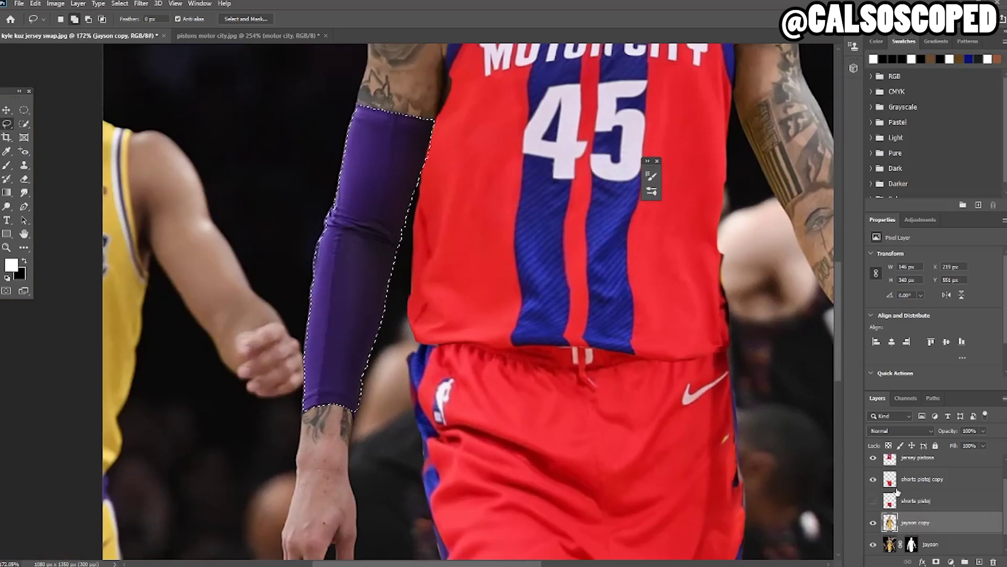
- Mask the jayson copy layer to the selected sleeve and rename the layer as arm sleeve
{"action": "left_click", "coordinate": [937, 561]}
{"action": "double_click", "coordinate": [939, 522]}
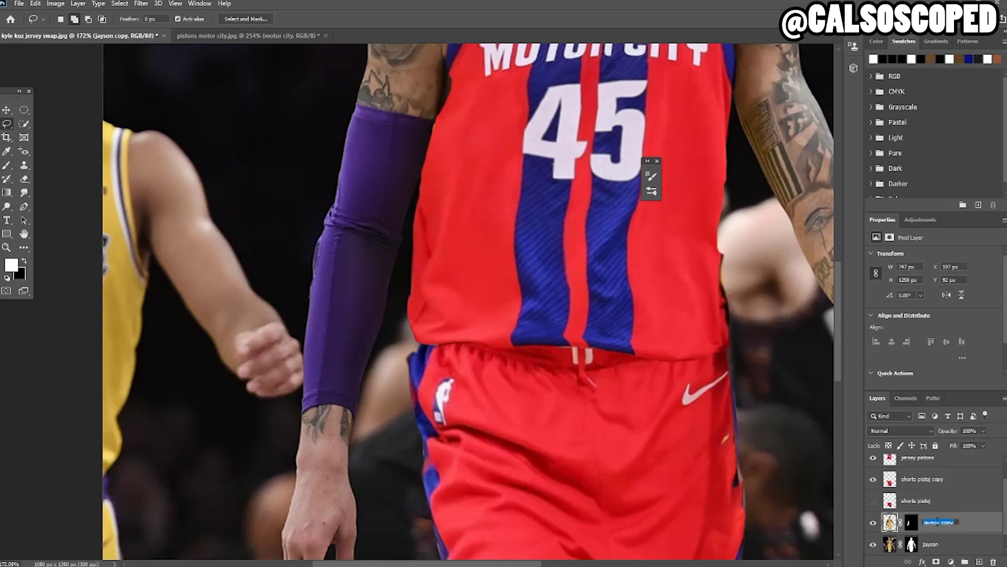
{"action": "type", "text": "arm sleeve"}
{"action": "key", "text": "Return"}
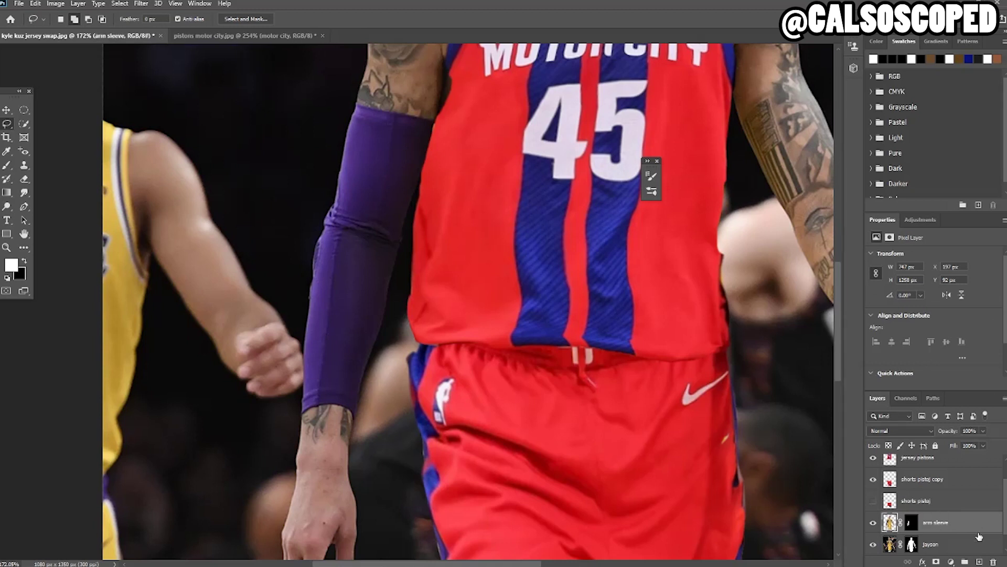
- Add a Hue/Saturation adjustment layer above the arm sleeve layer and clip it to that layer
{"action": "left_click", "coordinate": [952, 560]}
{"action": "left_click", "coordinate": [944, 454]}
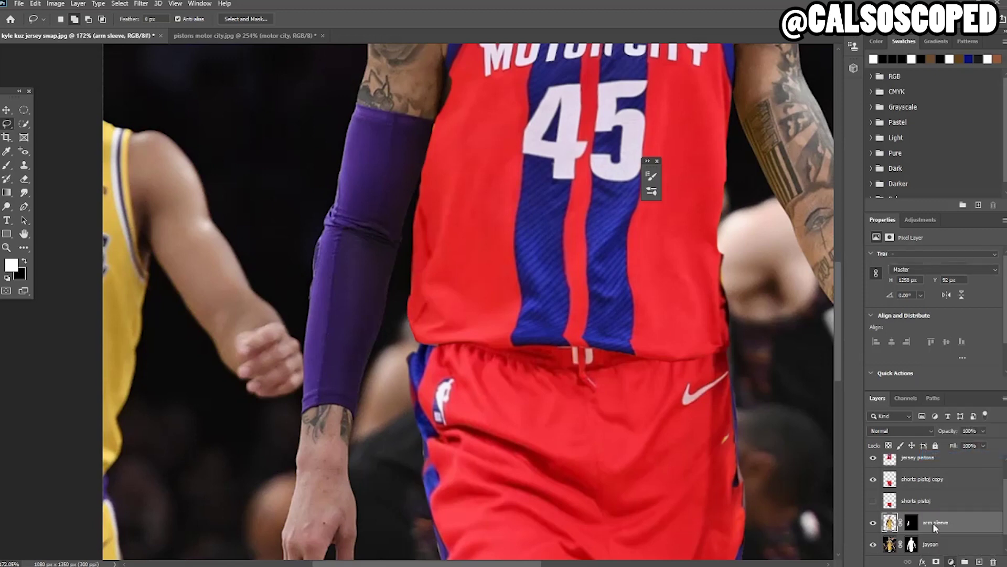
{"action": "key", "text": "ctrl+0"}
{"action": "left_click", "coordinate": [939, 524]}
{"action": "key", "text": "ctrl+alt+g"}
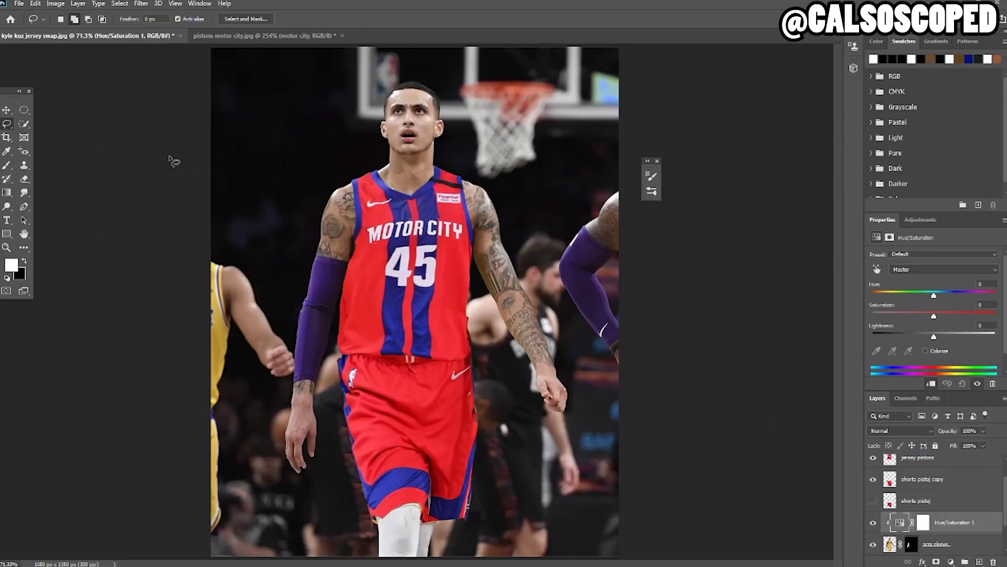
- Colorize the arm sleeve red with hue 0, saturation 62 and lightness +22
{"action": "scroll", "coordinate": [195, 180], "scroll_direction": "up", "scroll_amount": 5}
{"action": "scroll", "coordinate": [342, 293], "scroll_direction": "up", "scroll_amount": 2}
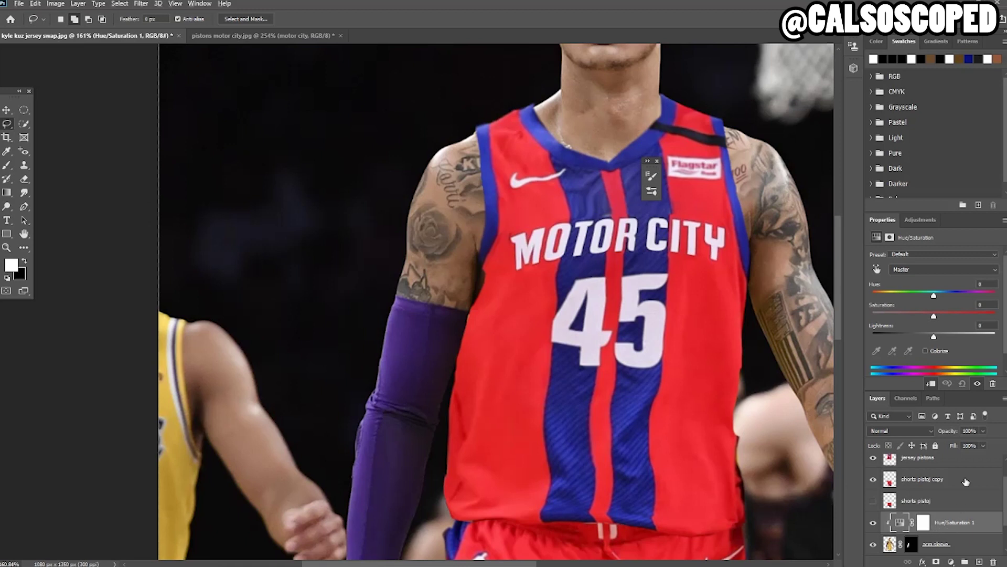
{"action": "left_click", "coordinate": [924, 350]}
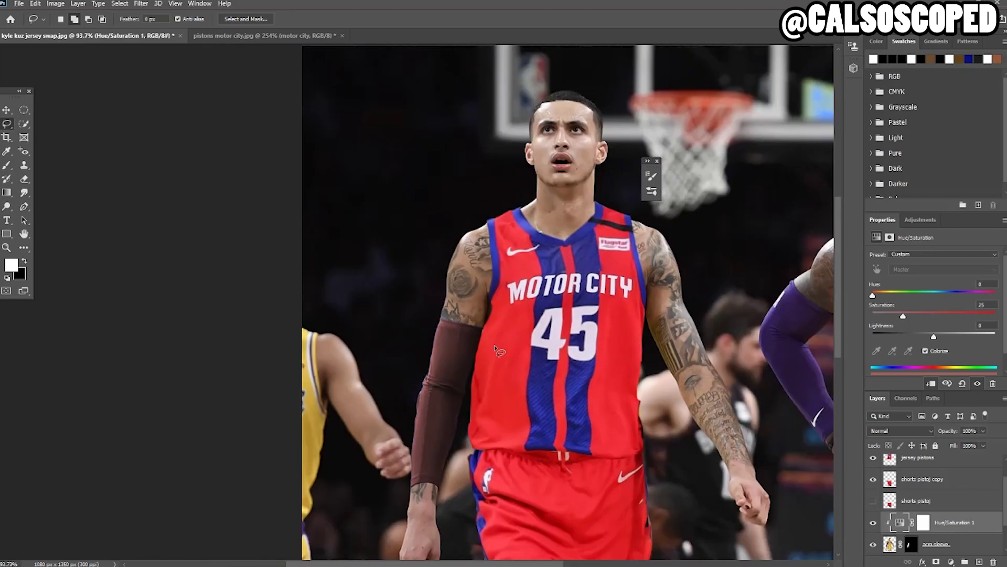
{"action": "scroll", "coordinate": [113, 215], "scroll_direction": "down", "scroll_amount": 3}
{"action": "scroll", "coordinate": [114, 215], "scroll_direction": "up", "scroll_amount": 2}
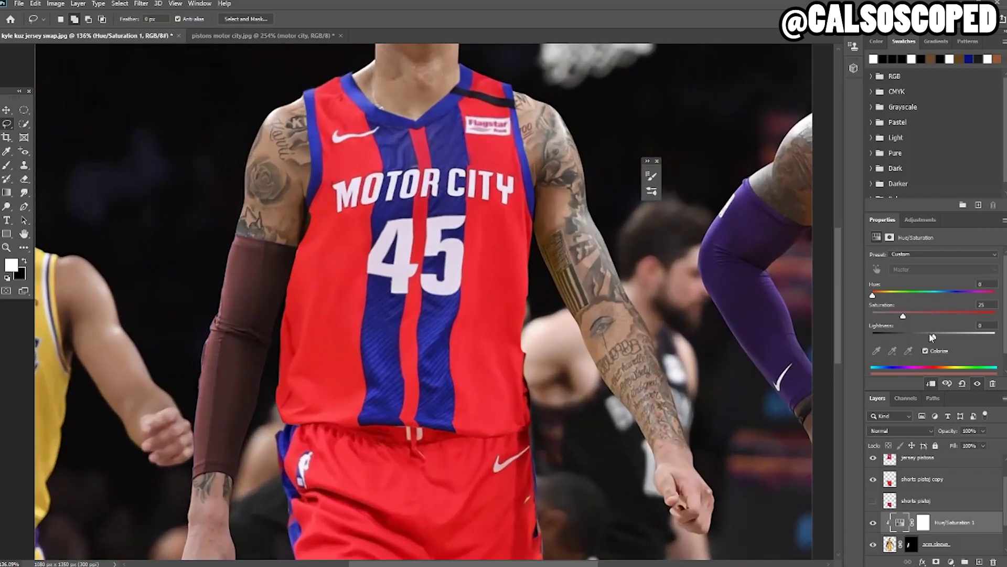
{"action": "left_click_drag", "start_coordinate": [882, 297], "coordinate": [948, 349]}
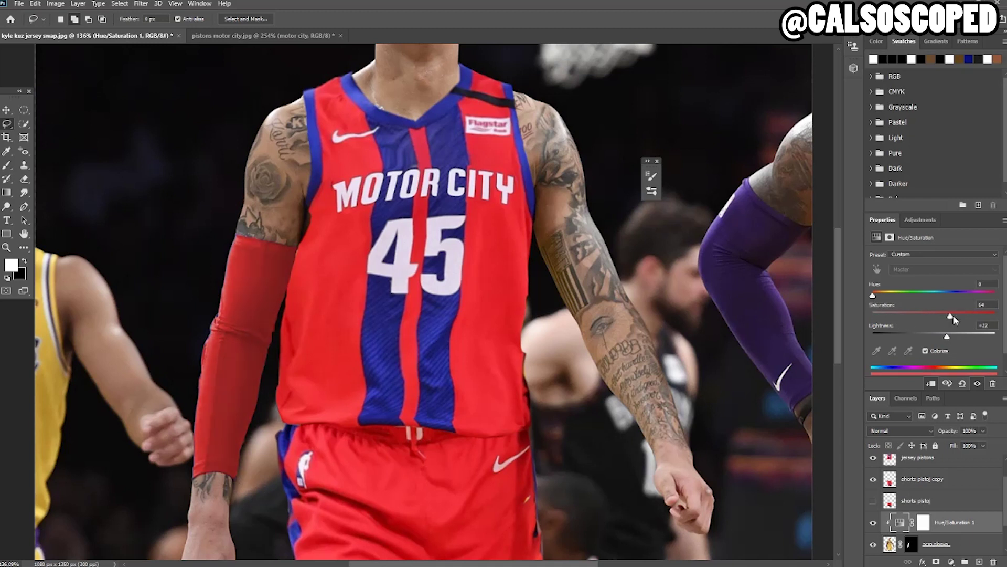
{"action": "scroll", "coordinate": [452, 281], "scroll_direction": "down", "scroll_amount": 6}
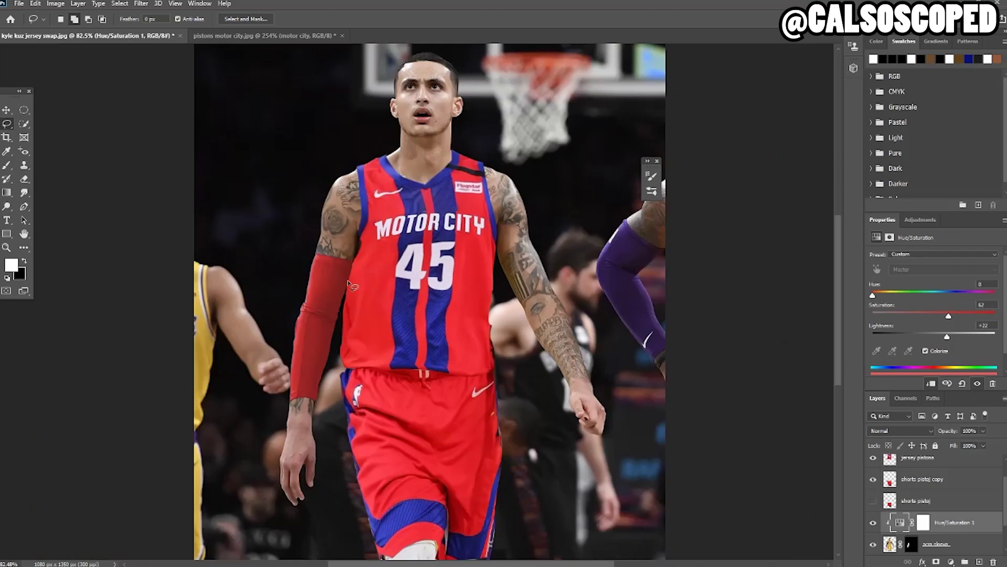
{"action": "scroll", "coordinate": [338, 287], "scroll_direction": "up", "scroll_amount": 6}
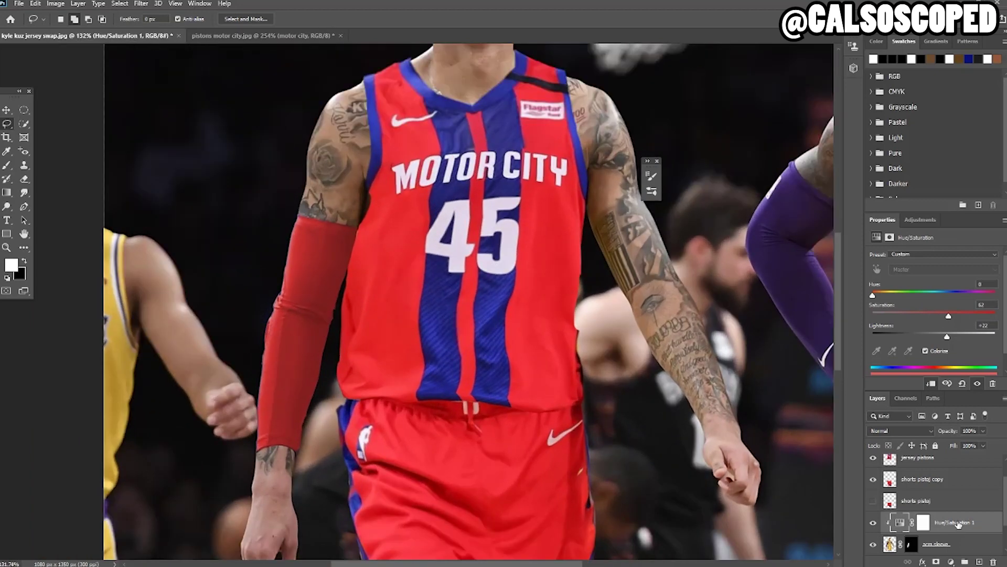
- Add a Selective Color adjustment clipped to the arm sleeve and set its reds to cyan +3, magenta -1 and black +5
{"action": "left_click", "coordinate": [952, 560]}
{"action": "left_click", "coordinate": [937, 543]}
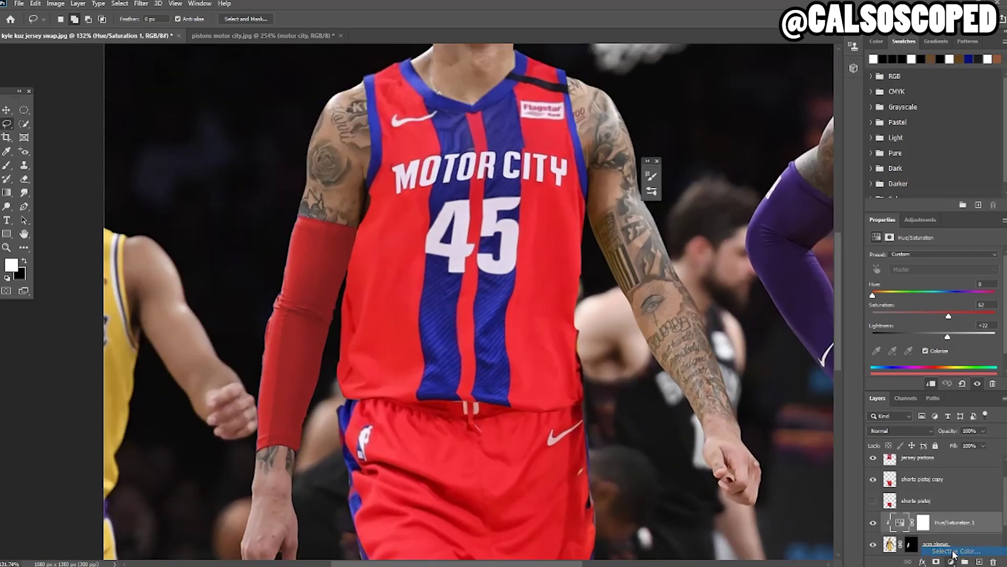
{"action": "left_click", "coordinate": [947, 530], "text": "alt"}
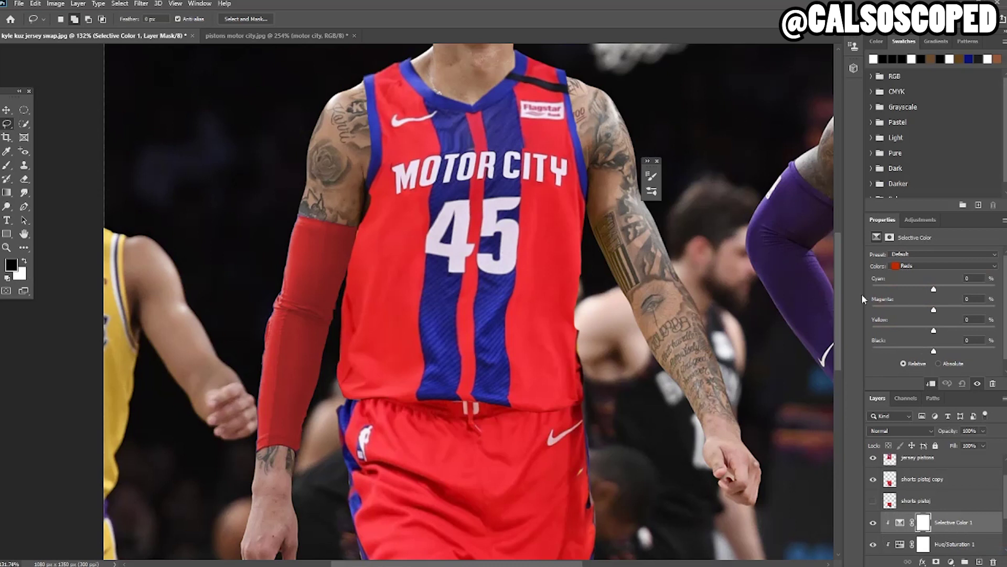
{"action": "left_click", "coordinate": [951, 560]}
{"action": "key", "text": "Escape"}
{"action": "left_click_drag", "start_coordinate": [957, 288], "coordinate": [937, 313]}
{"action": "left_click_drag", "start_coordinate": [932, 312], "coordinate": [933, 312]}
{"action": "mouse_move", "coordinate": [935, 351]}
{"action": "left_mouse_down"}
{"action": "mouse_move", "coordinate": [918, 351]}
{"action": "mouse_move", "coordinate": [947, 351]}
{"action": "mouse_move", "coordinate": [938, 352]}
{"action": "left_mouse_up"}
- Set the arm sleeve's Hue/Saturation adjustment to hue 3 and saturation 60
{"action": "left_click", "coordinate": [964, 543]}
{"action": "left_click_drag", "start_coordinate": [880, 298], "coordinate": [875, 297]}
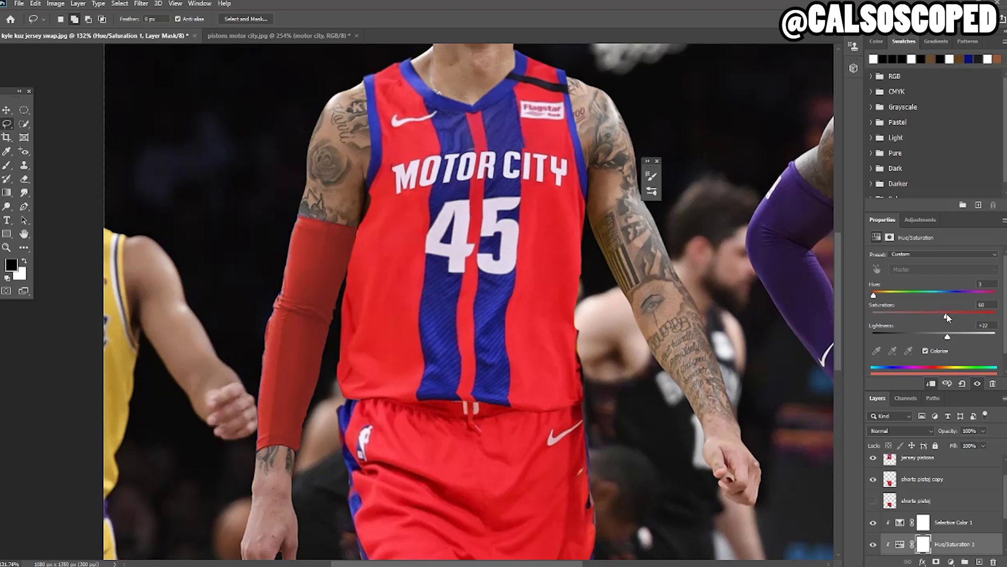
- Add a clipped Levels adjustment above Selective Color with white input level 218 and midtone value 0.90
{"action": "left_click", "coordinate": [952, 522]}
{"action": "left_click", "coordinate": [950, 561]}
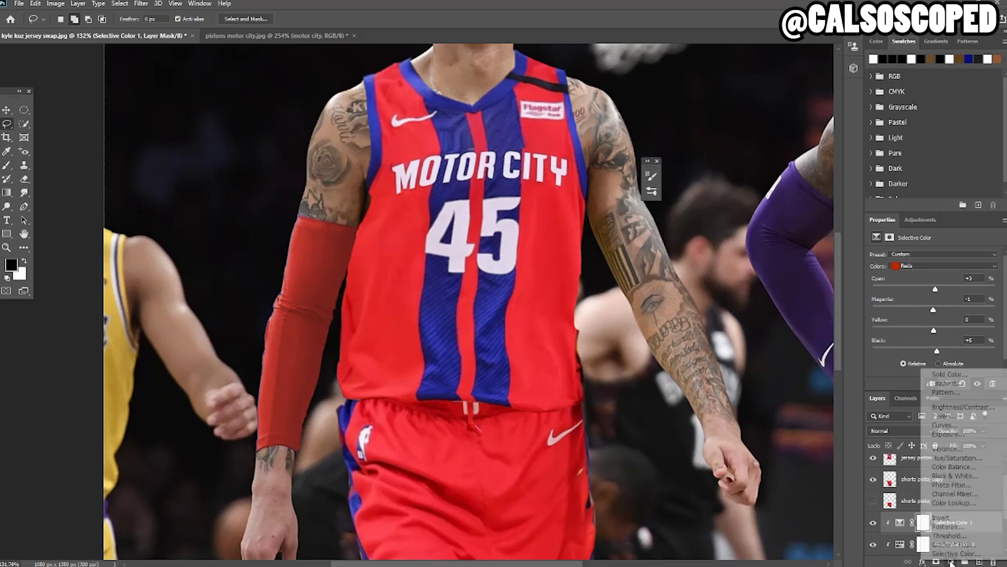
{"action": "left_click", "coordinate": [940, 416]}
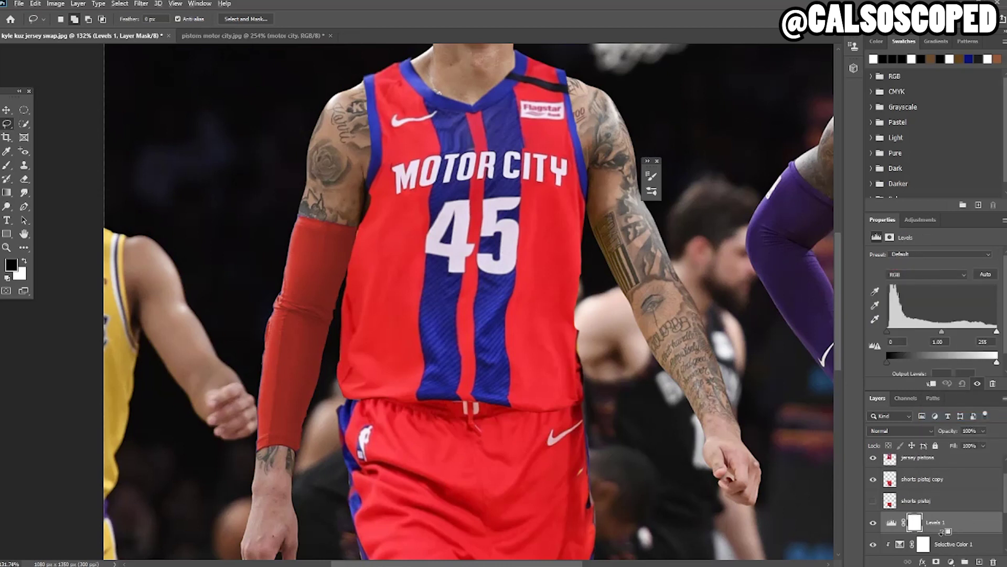
{"action": "mouse_move", "coordinate": [996, 332]}
{"action": "left_mouse_down"}
{"action": "mouse_move", "coordinate": [968, 336]}
{"action": "mouse_move", "coordinate": [982, 338]}
{"action": "left_mouse_up"}
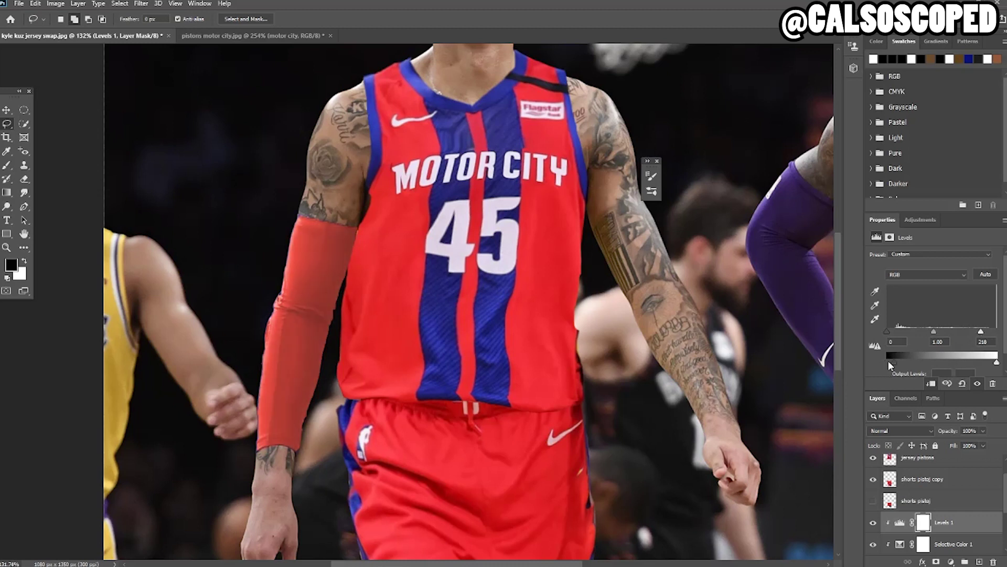
{"action": "mouse_move", "coordinate": [996, 362]}
{"action": "left_mouse_down"}
{"action": "mouse_move", "coordinate": [966, 363]}
{"action": "mouse_move", "coordinate": [987, 356]}
{"action": "left_mouse_up"}
{"action": "left_click_drag", "start_coordinate": [934, 333], "coordinate": [878, 333]}
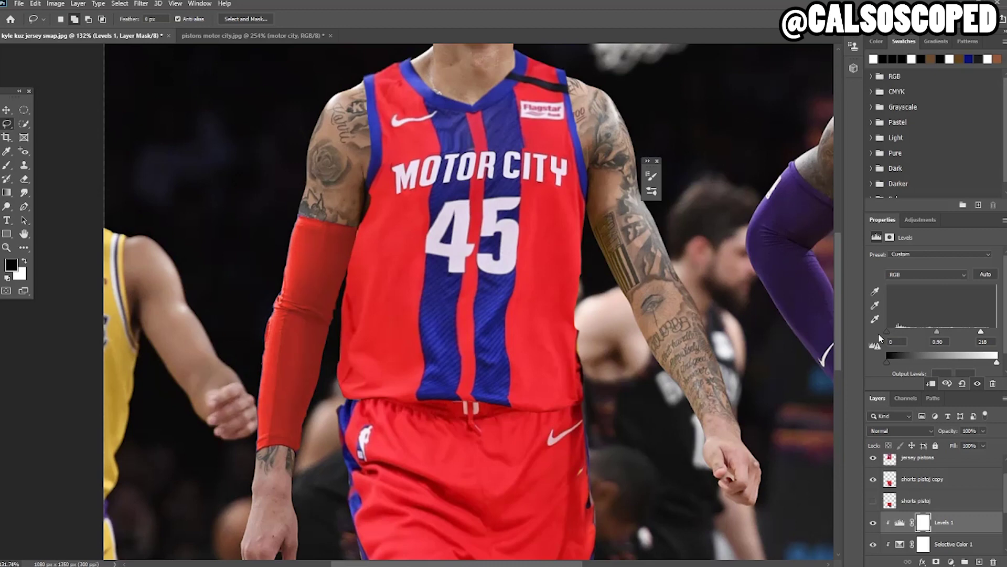
- Add a clipped Color Balance adjustment above Levels, shifting the midtones to red +12 and adjusting the magenta-green balance
{"action": "scroll", "coordinate": [313, 283], "scroll_direction": "down", "scroll_amount": 3}
{"action": "scroll", "coordinate": [314, 283], "scroll_direction": "down", "scroll_amount": 2}
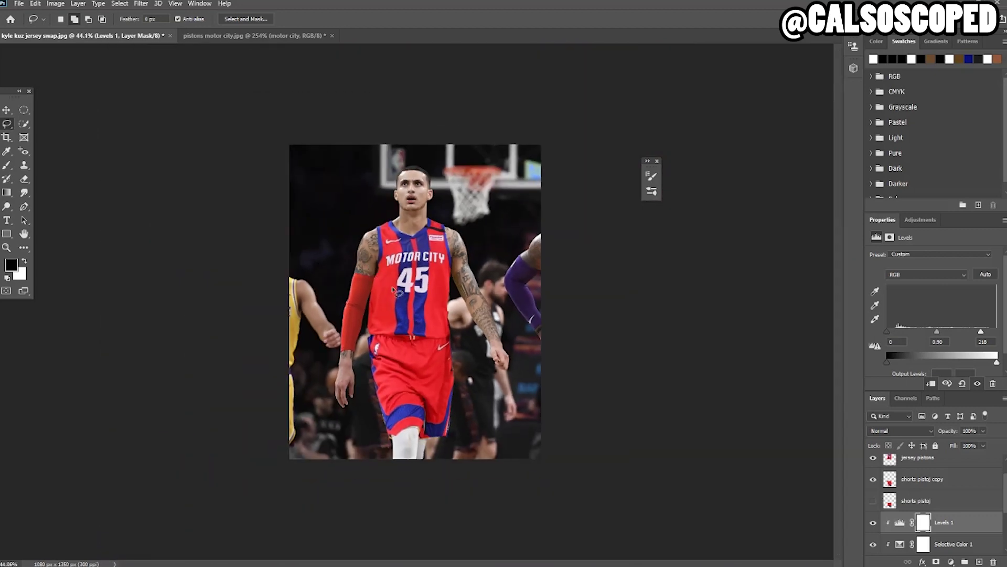
{"action": "scroll", "coordinate": [418, 330], "scroll_direction": "up", "scroll_amount": 5}
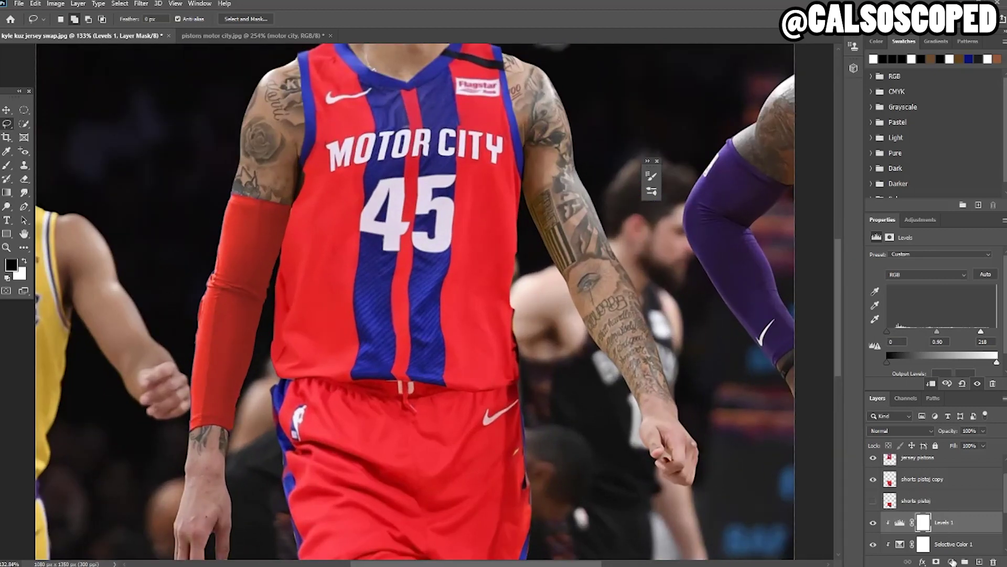
{"action": "left_click", "coordinate": [953, 559]}
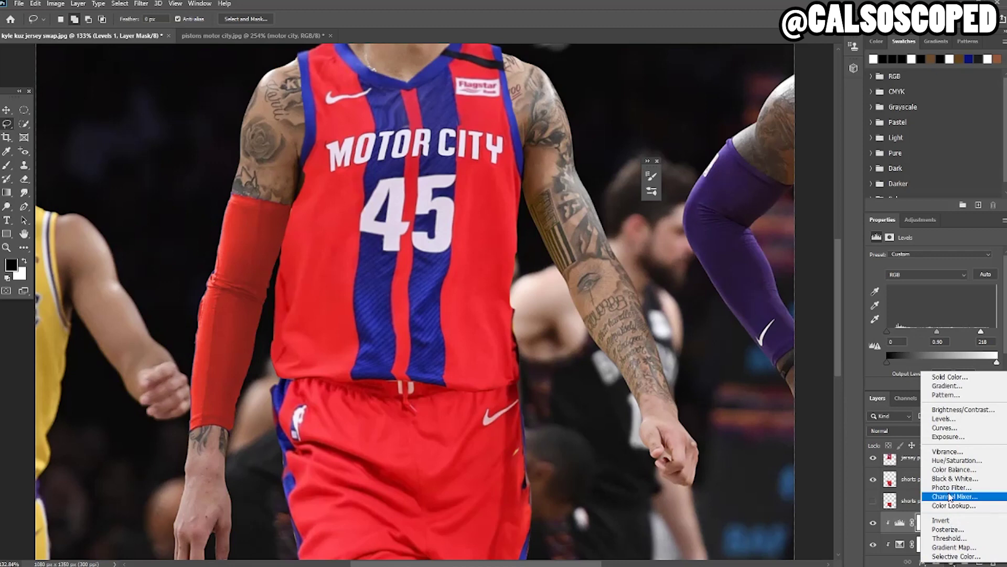
{"action": "left_click", "coordinate": [954, 469]}
{"action": "mouse_move", "coordinate": [920, 278]}
{"action": "left_mouse_down"}
{"action": "mouse_move", "coordinate": [939, 277]}
{"action": "mouse_move", "coordinate": [925, 279]}
{"action": "left_mouse_up"}
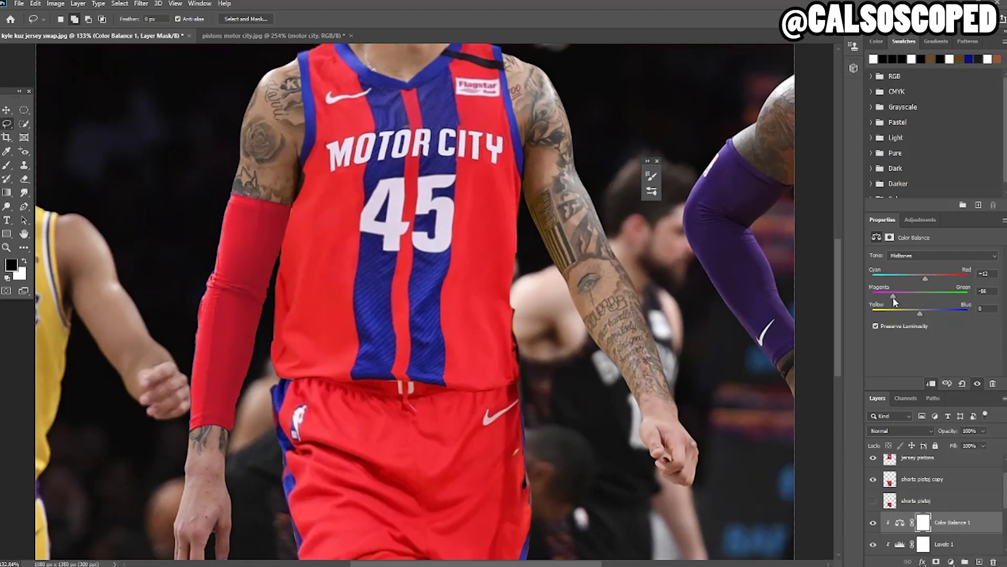
{"action": "left_click_drag", "start_coordinate": [919, 296], "coordinate": [927, 298]}
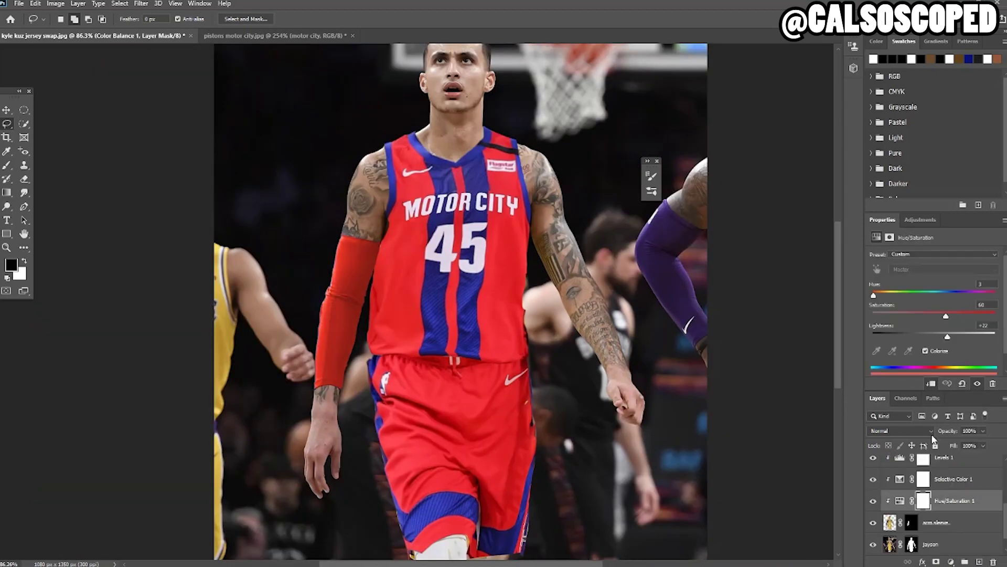
- Shift the sleeve's Hue/Saturation hue to a cooler red near 355 and fine-tune its lightness
{"action": "left_click", "coordinate": [900, 430]}
{"action": "left_click", "coordinate": [887, 314]}
{"action": "left_click_drag", "start_coordinate": [874, 295], "coordinate": [993, 295]}
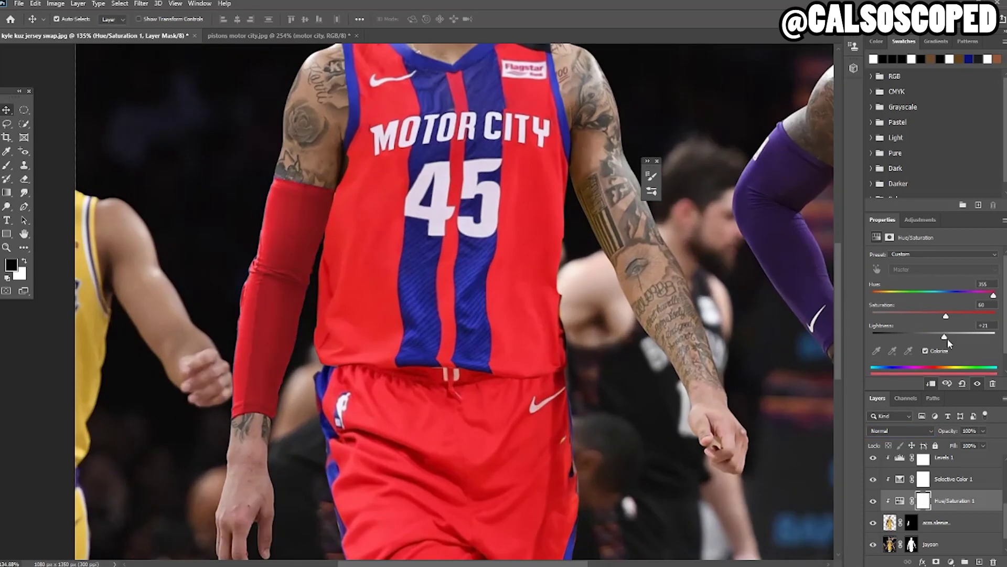
{"action": "left_click_drag", "start_coordinate": [994, 296], "coordinate": [989, 298]}
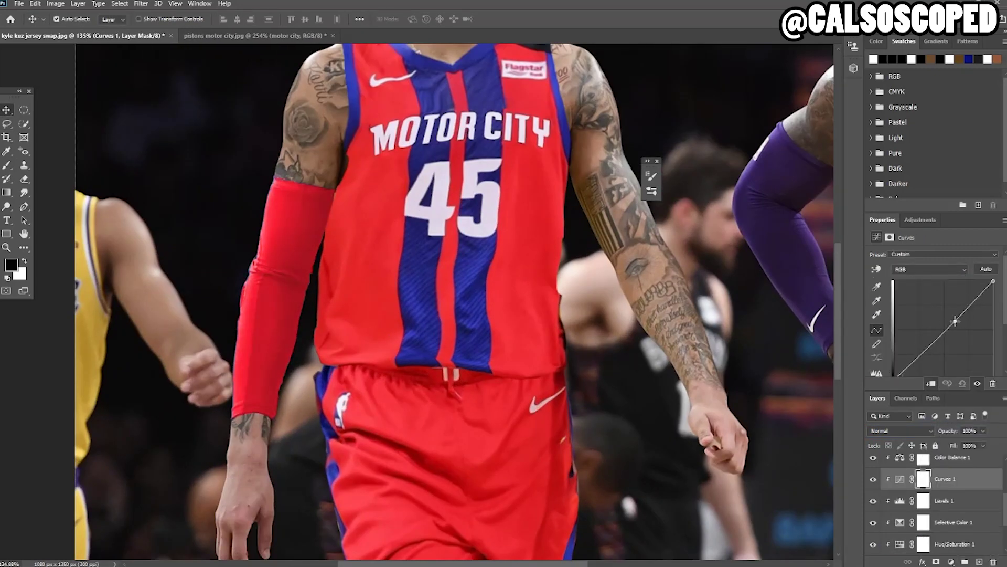
- Place two points on the curve of the sleeve's clipped Curves adjustment to fine-tune its tones against the jersey
{"action": "left_click", "coordinate": [967, 309]}
{"action": "left_click_drag", "start_coordinate": [966, 309], "coordinate": [961, 312]}
{"action": "left_click_drag", "start_coordinate": [940, 335], "coordinate": [938, 336]}
{"action": "scroll", "coordinate": [387, 300], "scroll_direction": "down", "scroll_amount": 6}
{"action": "scroll", "coordinate": [387, 300], "scroll_direction": "up", "scroll_amount": 10}
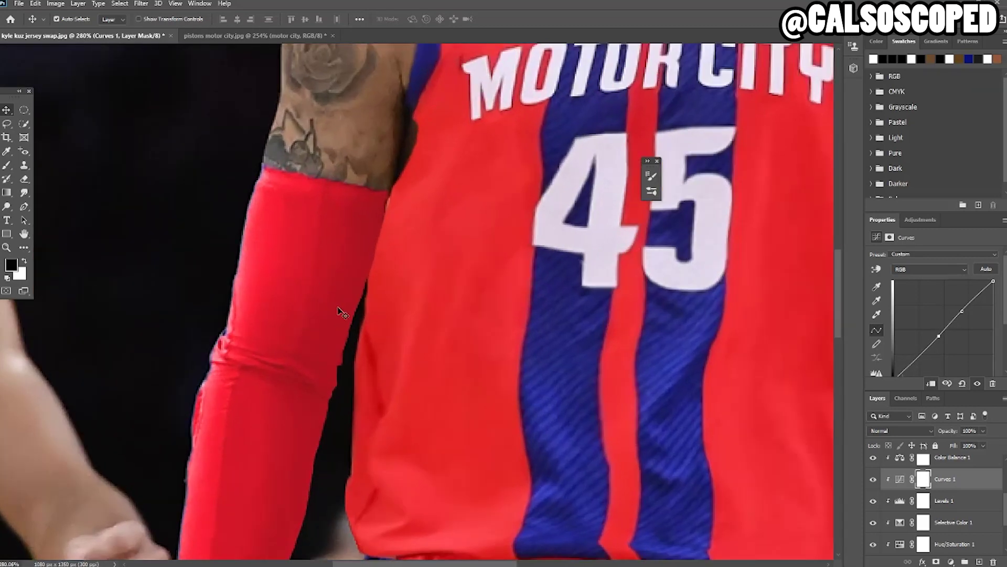
{"action": "scroll", "coordinate": [335, 304], "scroll_direction": "down", "scroll_amount": 5}
{"action": "scroll", "coordinate": [331, 300], "scroll_direction": "up", "scroll_amount": 4}
{"action": "left_click", "coordinate": [324, 296]}
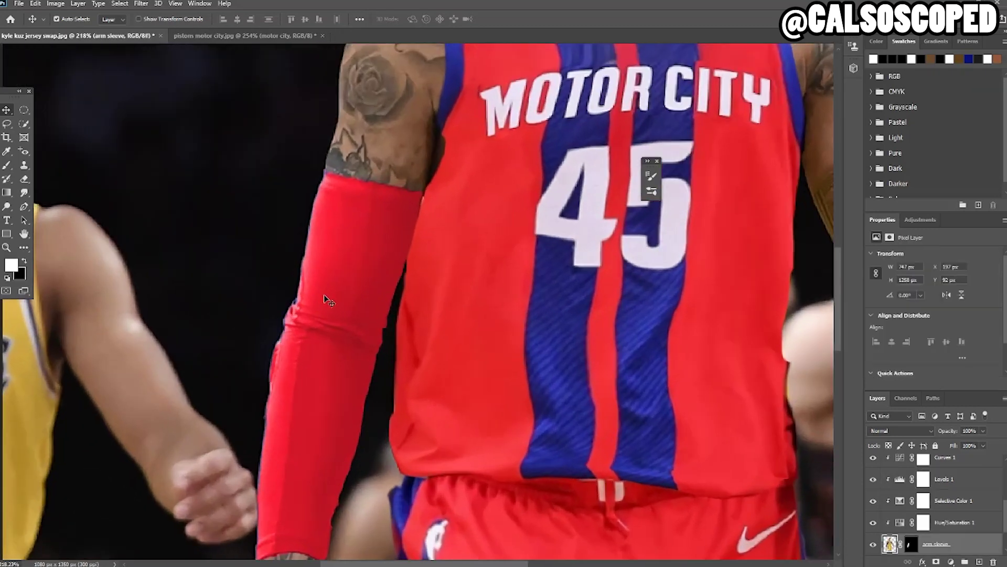
{"action": "scroll", "coordinate": [339, 289], "scroll_direction": "up", "scroll_amount": 2}
{"action": "left_click_drag", "start_coordinate": [306, 302], "coordinate": [338, 279]}
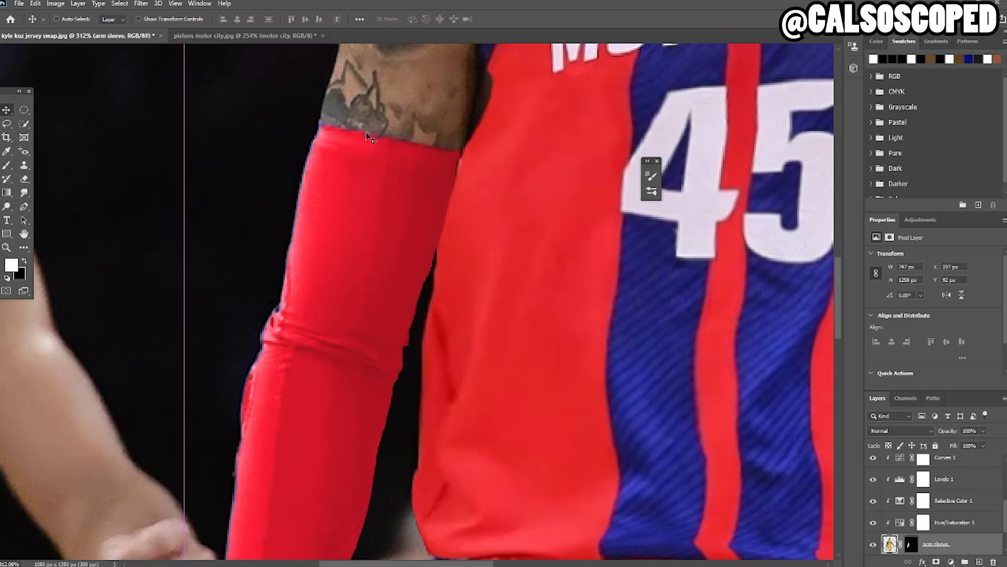
{"action": "left_click_drag", "start_coordinate": [326, 136], "coordinate": [342, 147]}
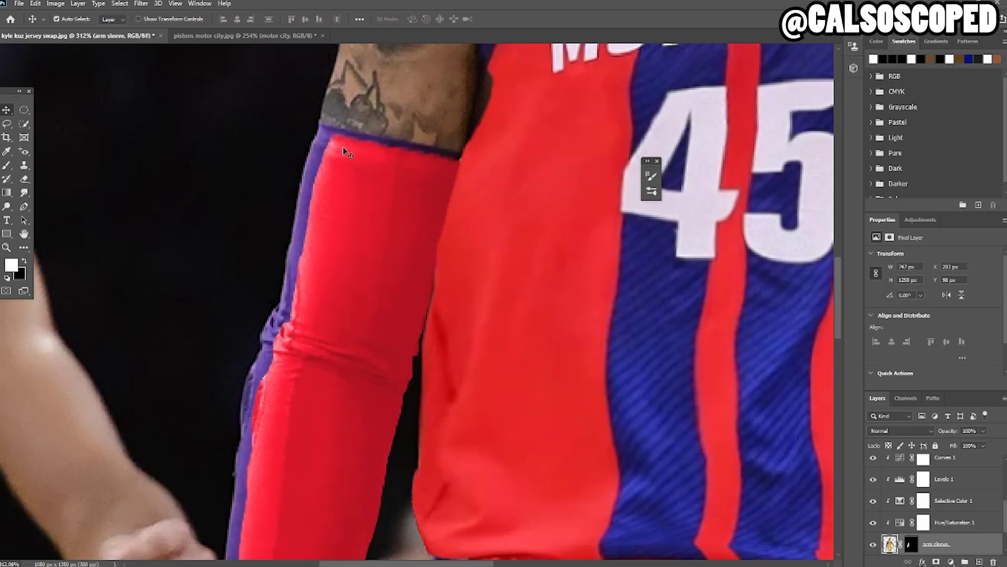
{"action": "key", "text": "ctrl+z"}
- Paint white on the arm sleeve layer mask with a small brush along the outer edge down to the wrist, covering the purple fringe
{"action": "left_click", "coordinate": [912, 548]}
{"action": "key", "text": "b"}
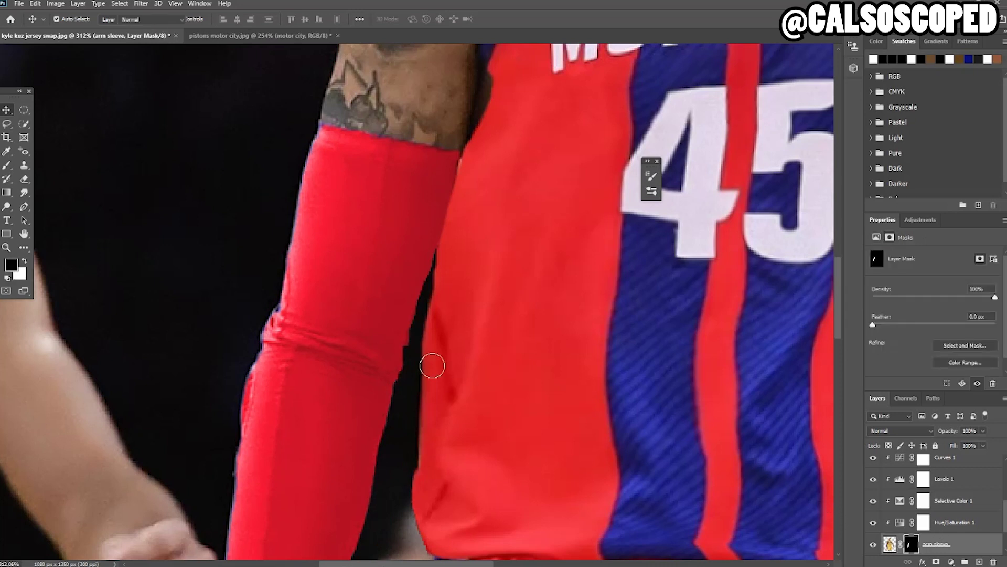
{"action": "key", "text": "x"}
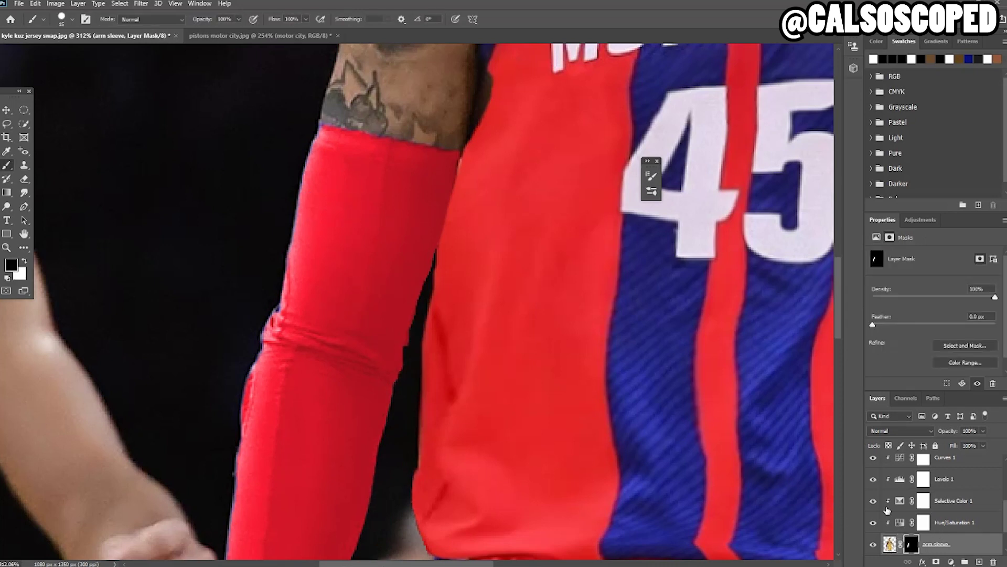
{"action": "key", "text": "x"}
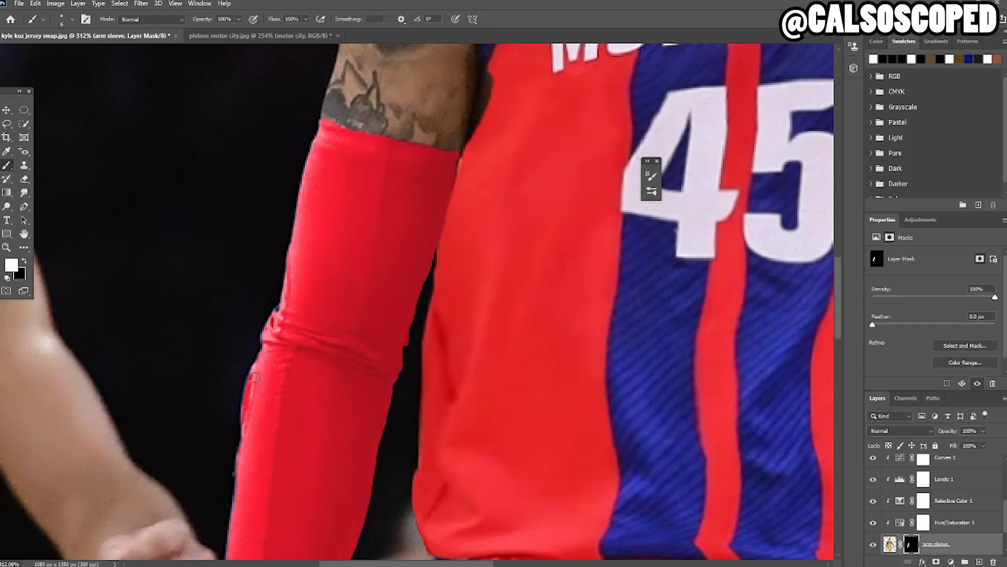
{"action": "scroll", "coordinate": [251, 413], "scroll_direction": "down", "scroll_amount": 3}
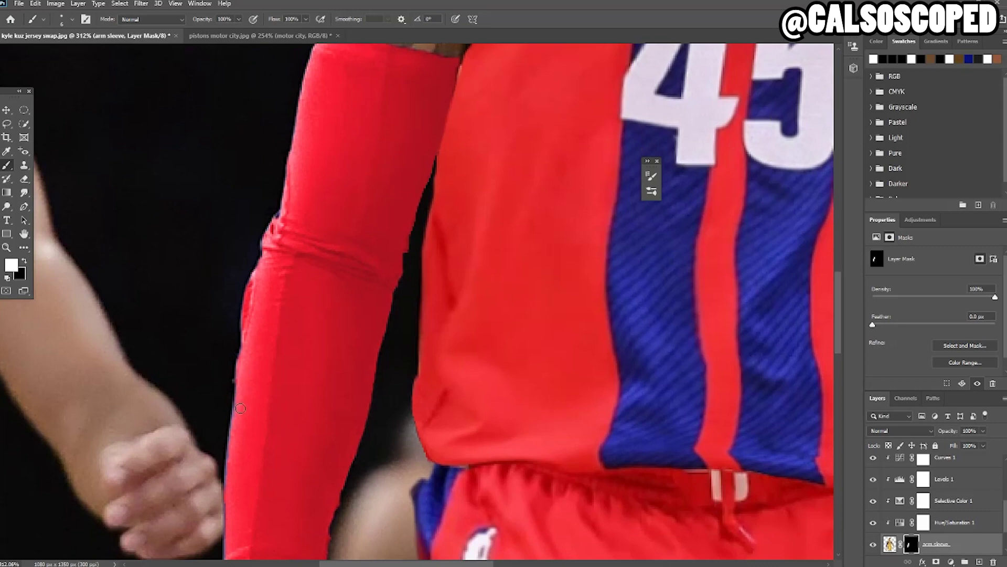
{"action": "scroll", "coordinate": [241, 401], "scroll_direction": "down", "scroll_amount": 5}
{"action": "scroll", "coordinate": [263, 414], "scroll_direction": "up", "scroll_amount": 5}
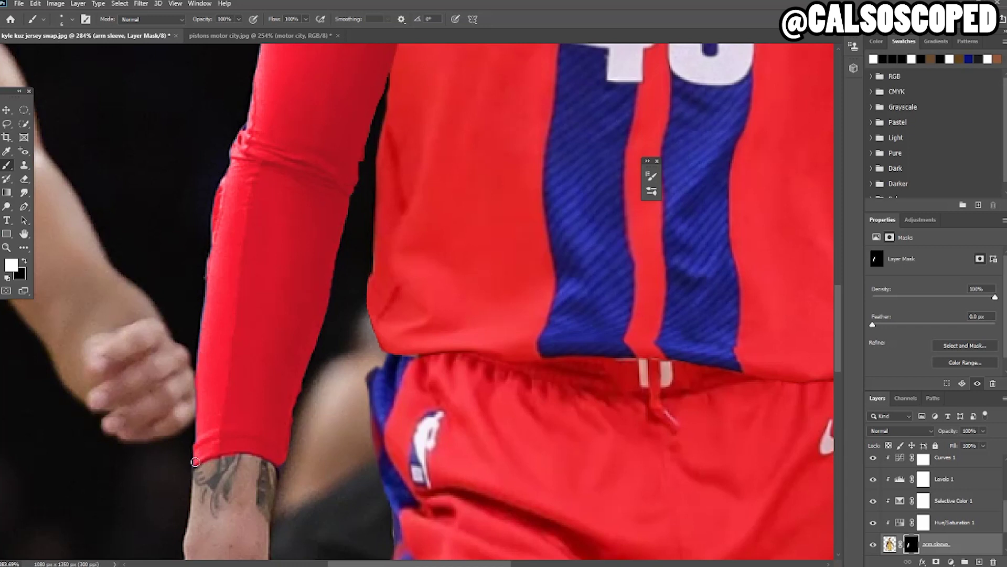
{"action": "scroll", "coordinate": [195, 405], "scroll_direction": "down", "scroll_amount": 2}
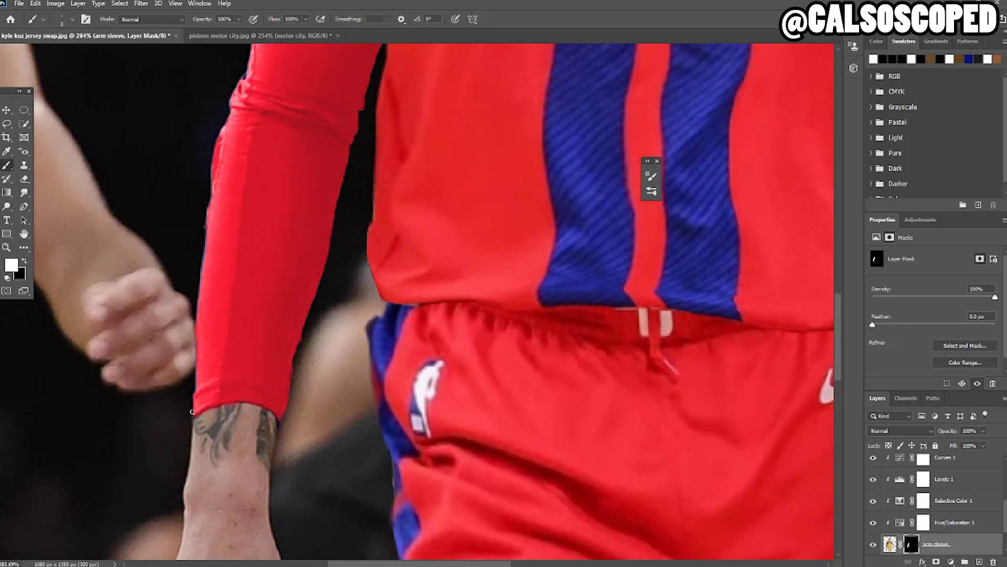
{"action": "left_click_drag", "start_coordinate": [234, 427], "coordinate": [232, 485]}
{"action": "key", "text": "x"}
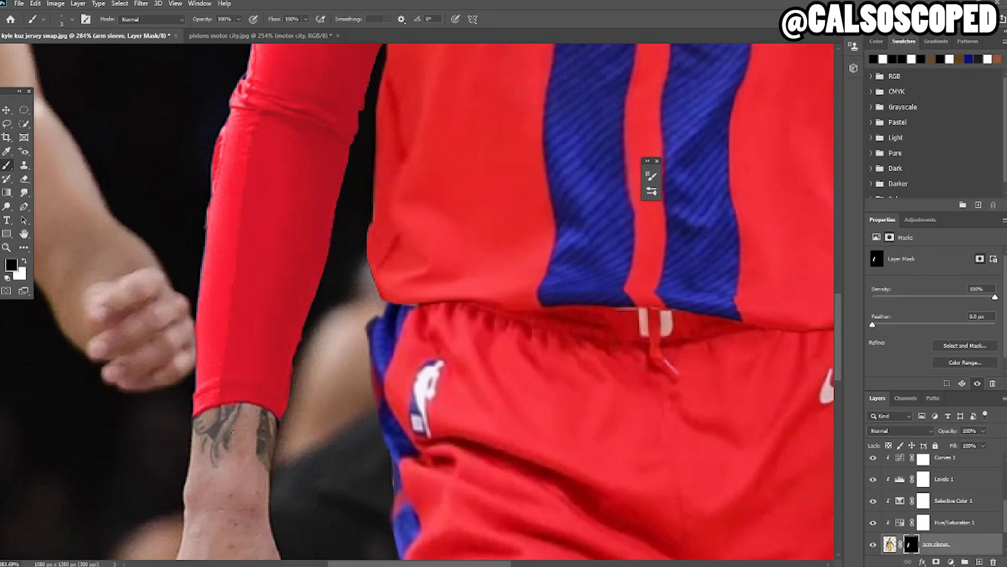
{"action": "key", "text": "ctrl+0"}
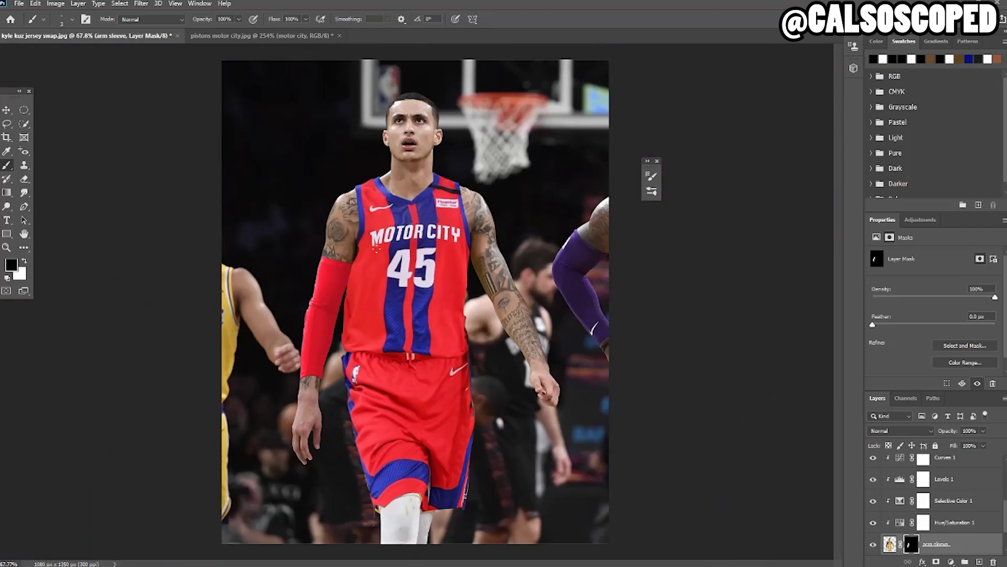
{"action": "scroll", "coordinate": [390, 312], "scroll_direction": "up", "scroll_amount": 2}
{"action": "scroll", "coordinate": [398, 321], "scroll_direction": "down", "scroll_amount": 3}
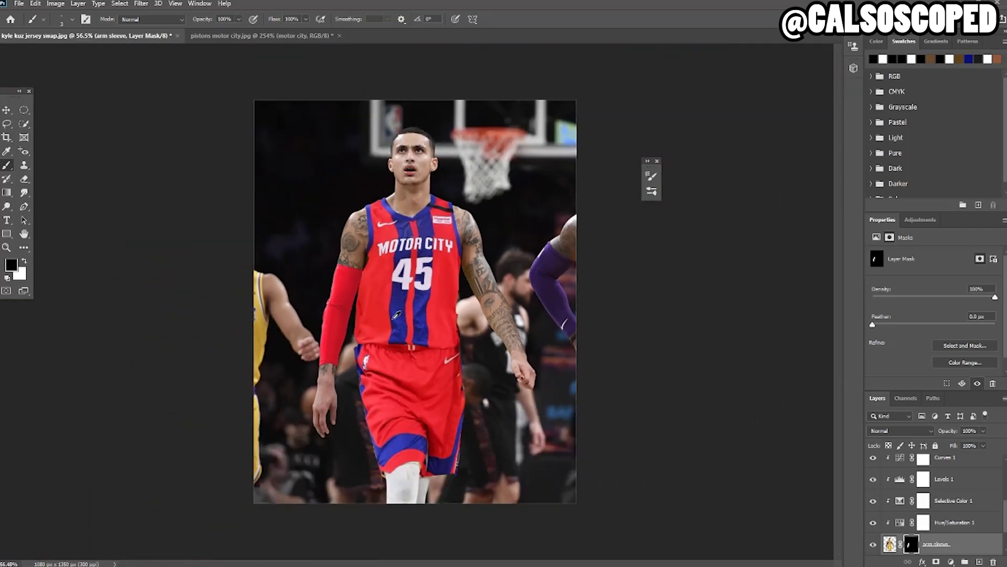
{"action": "scroll", "coordinate": [444, 324], "scroll_direction": "up", "scroll_amount": 2}
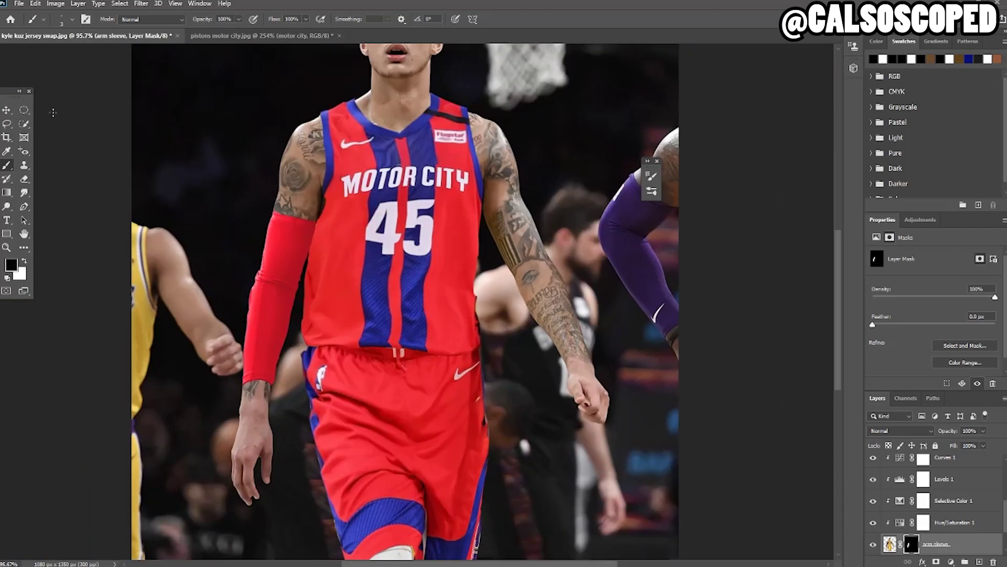
- Select the jersey pistons layer and lower its opacity to 62% to expose the original jersey underneath
{"action": "left_click", "coordinate": [6, 109]}
{"action": "scroll", "coordinate": [399, 327], "scroll_direction": "down", "scroll_amount": 1}
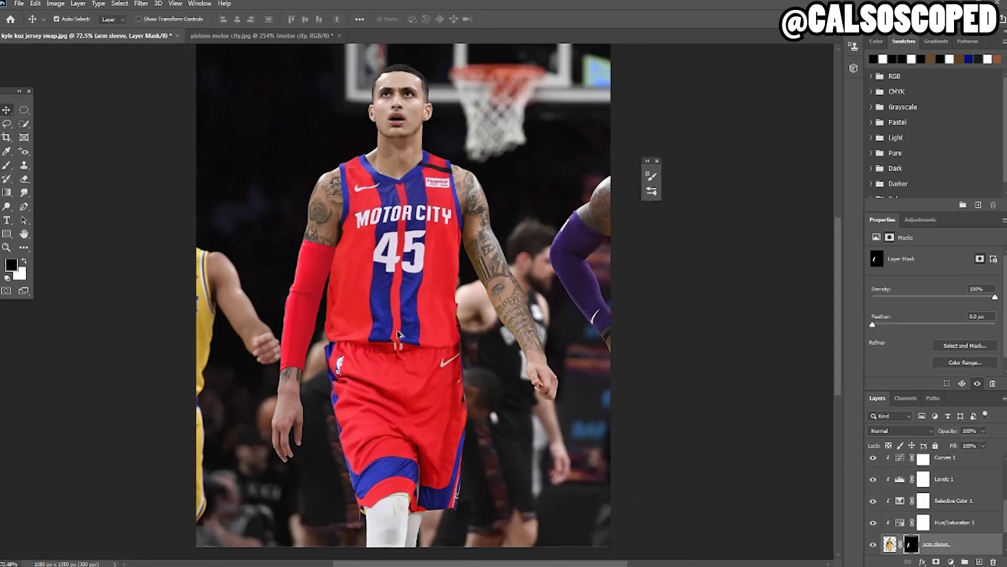
{"action": "scroll", "coordinate": [434, 324], "scroll_direction": "up", "scroll_amount": 2}
{"action": "scroll", "coordinate": [432, 321], "scroll_direction": "up", "scroll_amount": 3}
{"action": "left_click", "coordinate": [421, 269], "text": "ctrl"}
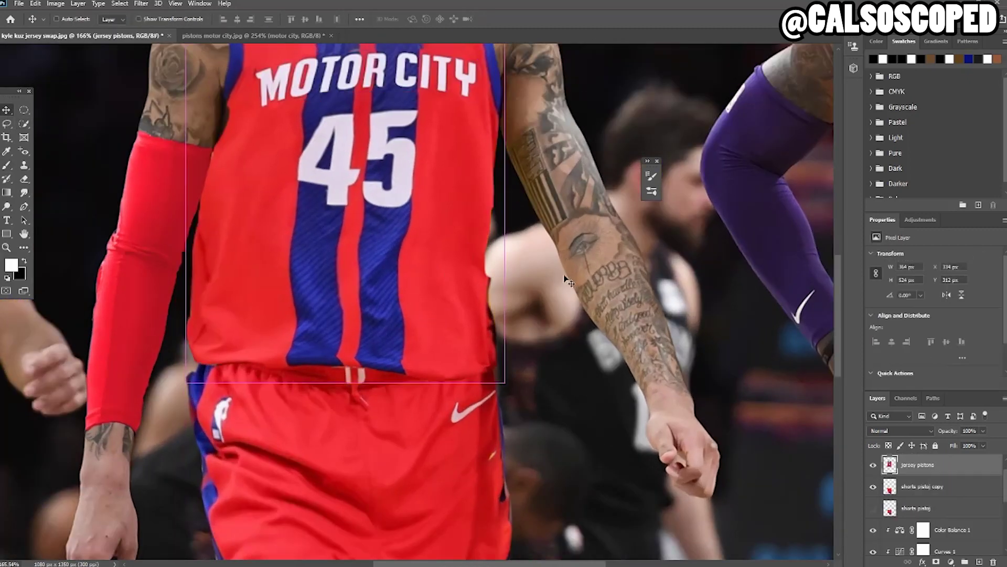
{"action": "left_click", "coordinate": [983, 431]}
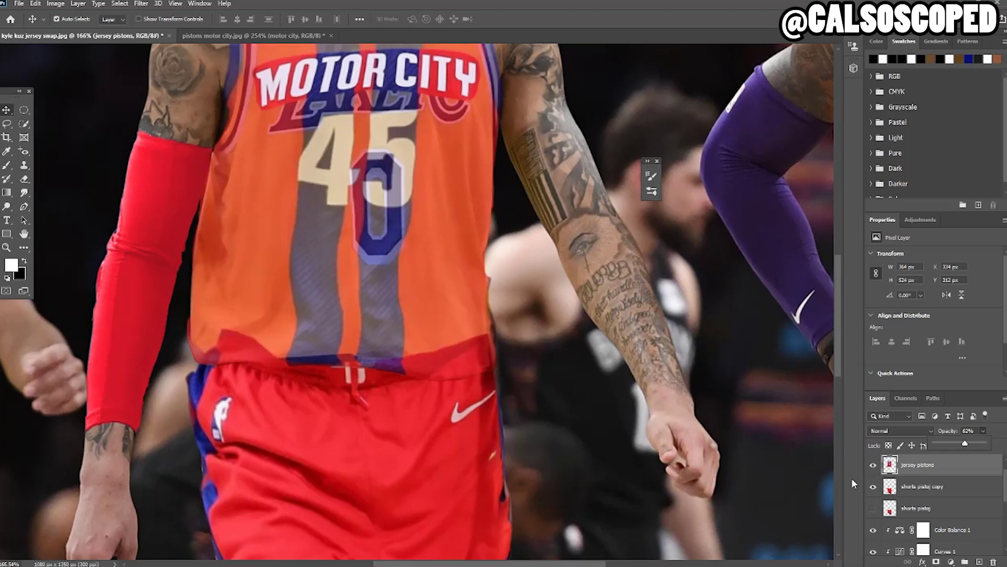
- Add a layer mask to jersey pistons and paint black with a small brush along the jersey's edge beside the tattooed arm
{"action": "left_click", "coordinate": [936, 561]}
{"action": "key", "text": "x"}
{"action": "scroll", "coordinate": [461, 278], "scroll_direction": "up", "scroll_amount": 2}
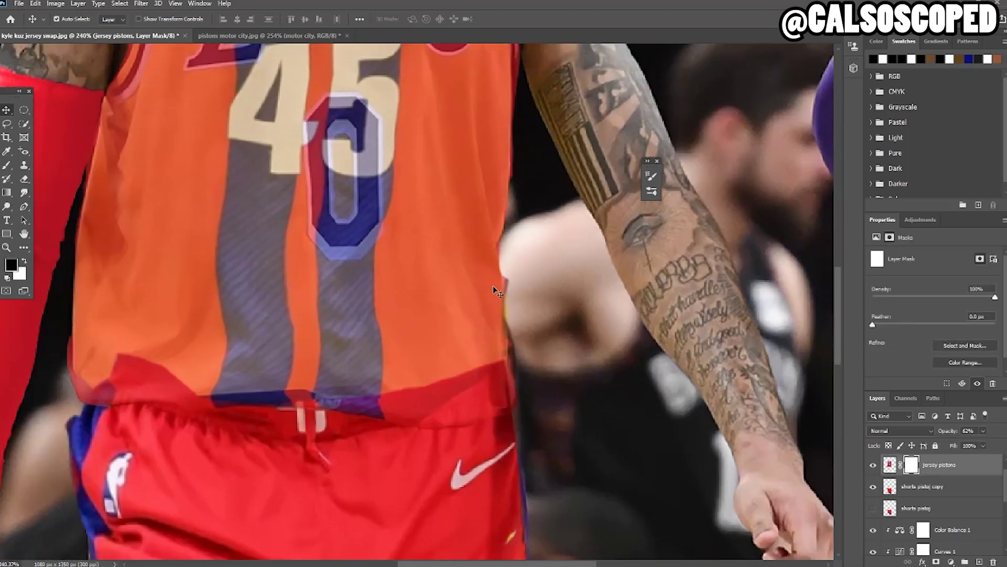
{"action": "key", "text": "b"}
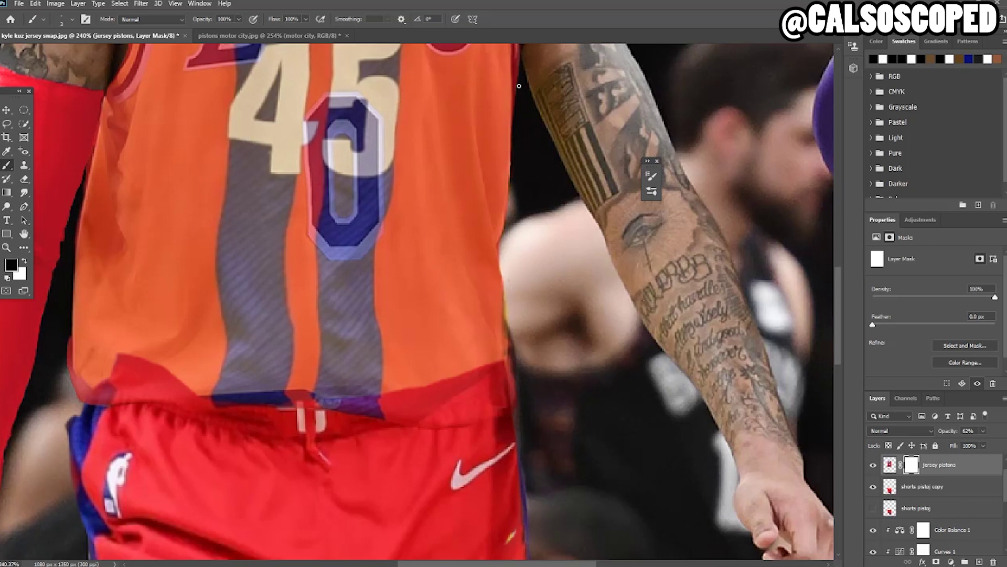
{"action": "scroll", "coordinate": [519, 85], "scroll_direction": "up", "scroll_amount": 3}
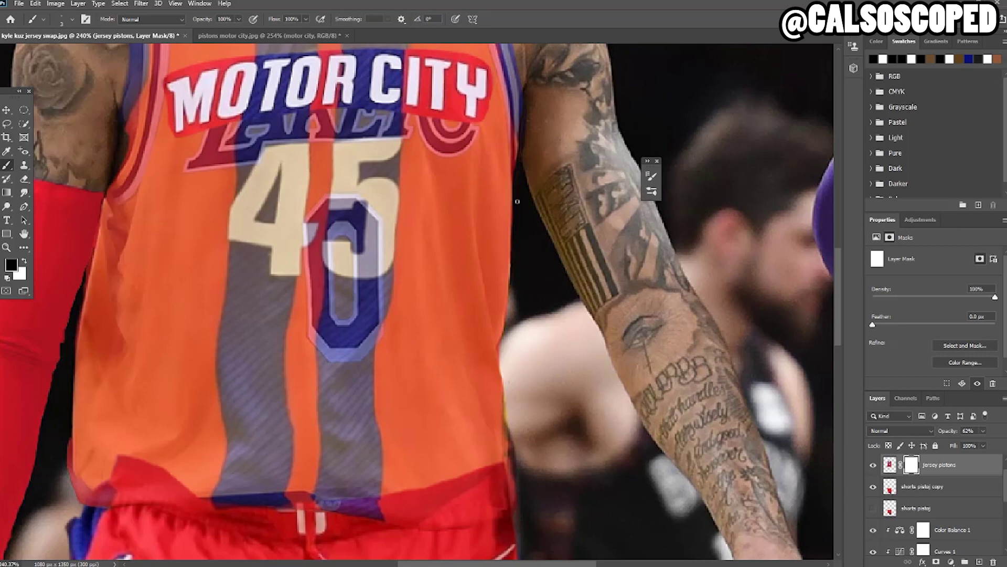
- Restore the jersey pistons layer's opacity to 100%
{"action": "left_click", "coordinate": [983, 431]}
{"action": "left_click_drag", "start_coordinate": [982, 443], "coordinate": [1002, 444]}
{"action": "scroll", "coordinate": [445, 229], "scroll_direction": "down", "scroll_amount": 5}
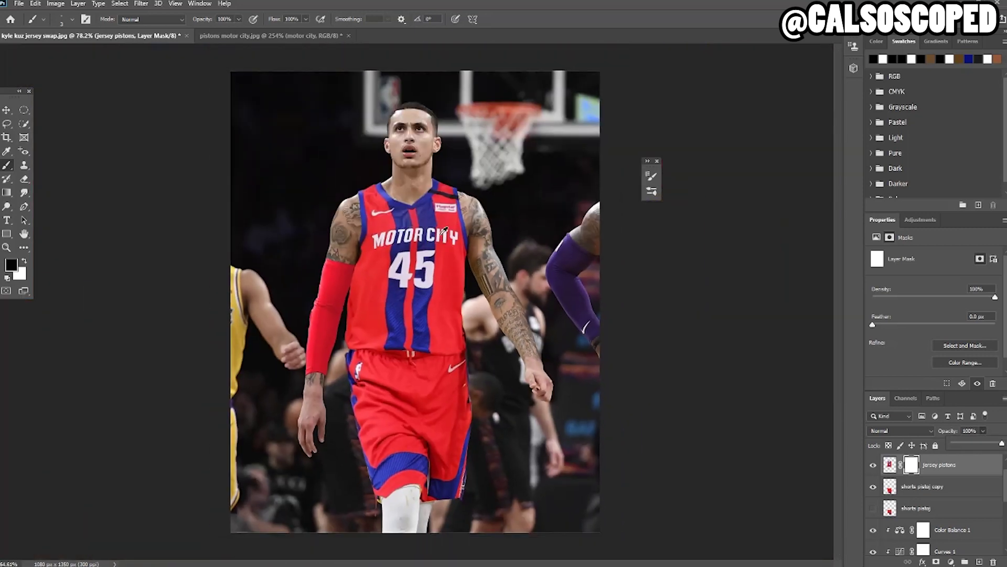
- Paint black on the jersey pistons layer mask along the jersey's lower edge beside the red arm sleeve
{"action": "scroll", "coordinate": [382, 230], "scroll_direction": "down", "scroll_amount": 2}
{"action": "scroll", "coordinate": [370, 298], "scroll_direction": "up", "scroll_amount": 6}
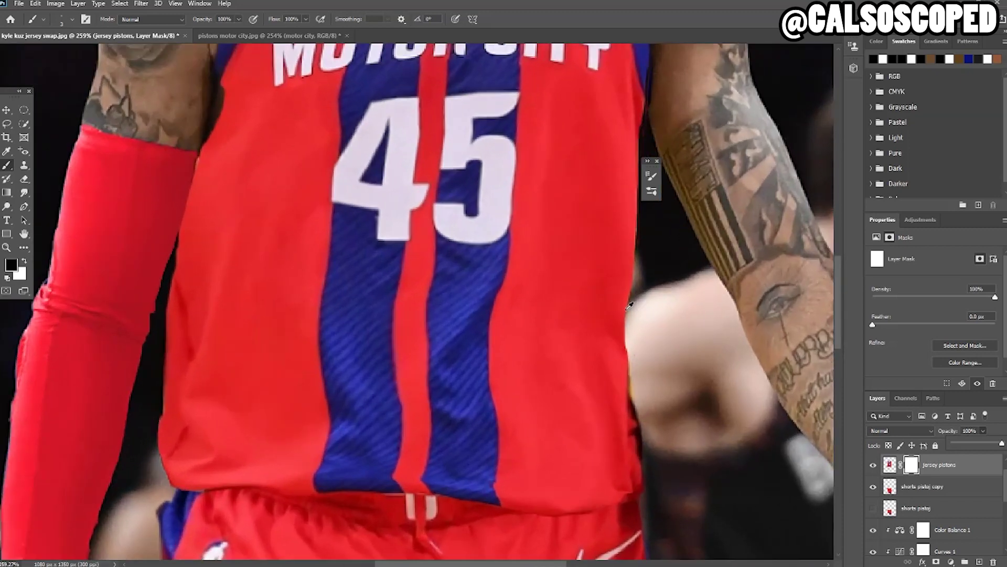
{"action": "scroll", "coordinate": [212, 391], "scroll_direction": "up", "scroll_amount": 2}
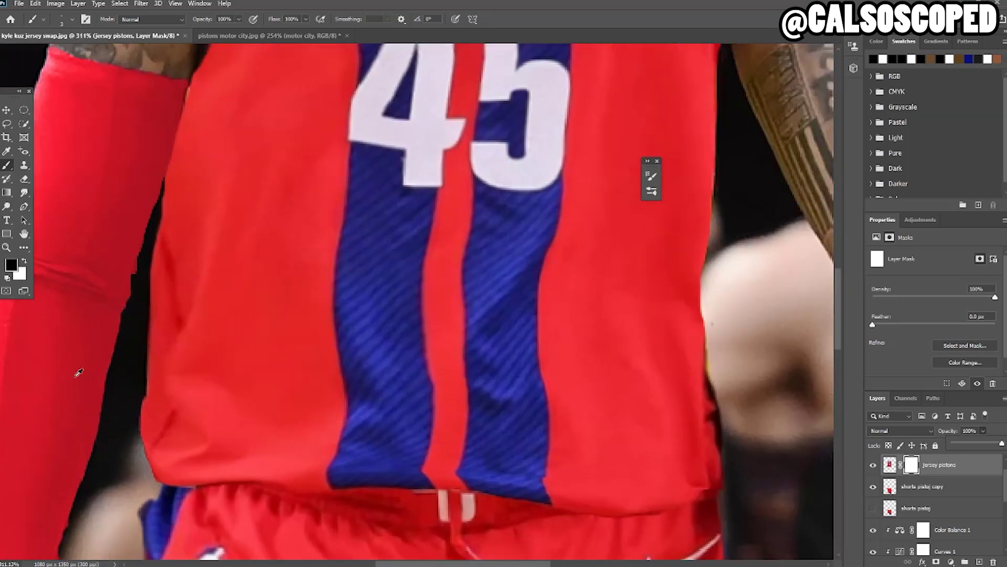
{"action": "left_click_drag", "start_coordinate": [131, 390], "coordinate": [149, 457]}
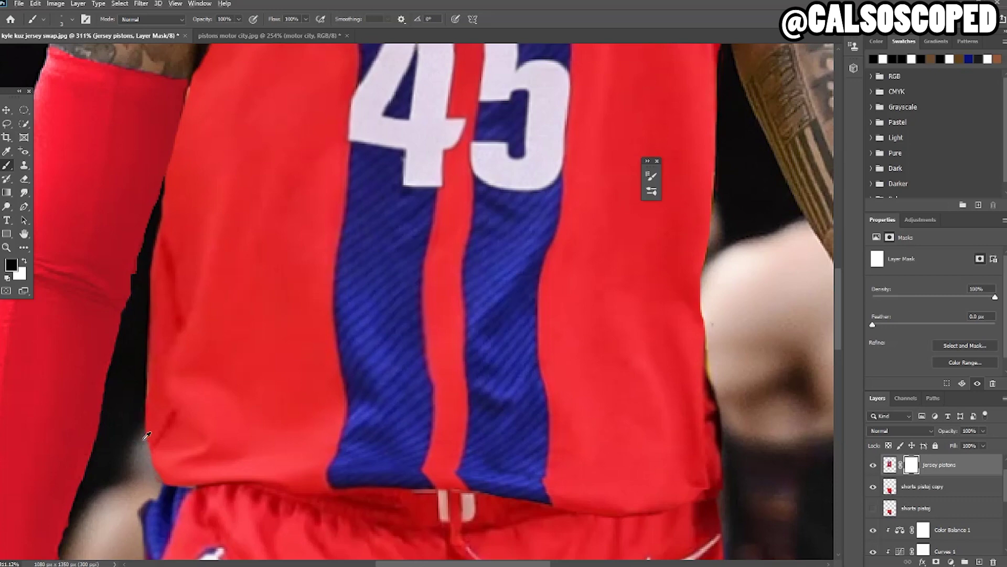
- Paint black on the jersey pistons layer mask along the jersey's lower edge on the tattooed arm's side
{"action": "scroll", "coordinate": [147, 435], "scroll_direction": "down", "scroll_amount": 6}
{"action": "scroll", "coordinate": [281, 408], "scroll_direction": "up", "scroll_amount": 5}
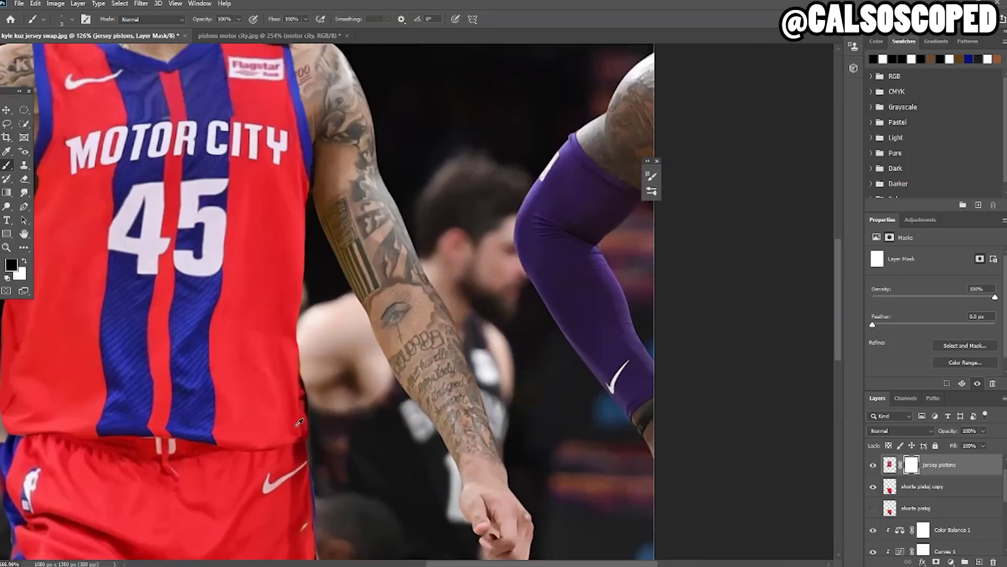
{"action": "left_click_drag", "start_coordinate": [309, 336], "coordinate": [315, 407]}
{"action": "left_click_drag", "start_coordinate": [300, 354], "coordinate": [303, 301]}
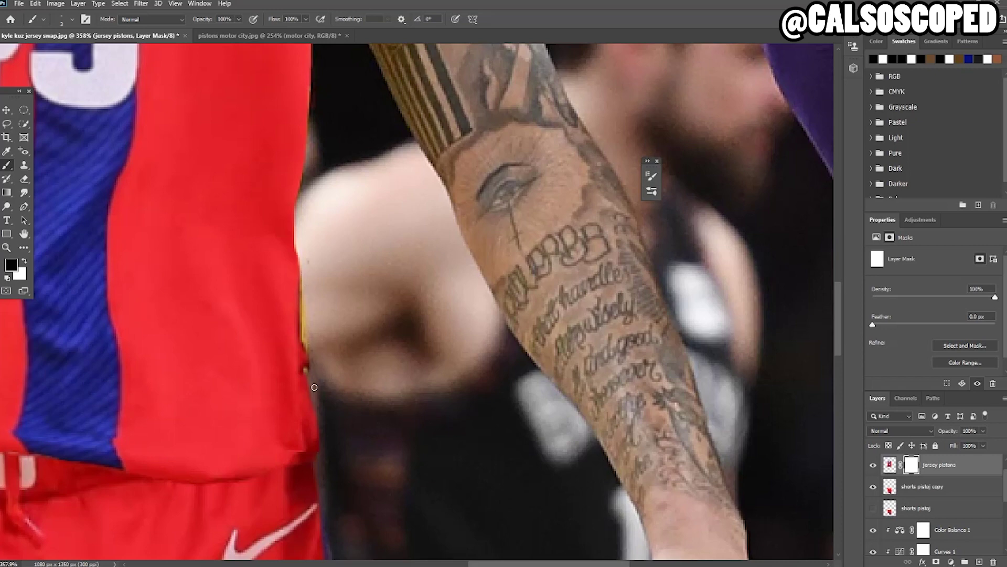
- Add a layer mask to shorts pistoj copy and paint black with a small brush along the shorts' outer edge on the tattooed arm's side
{"action": "key", "text": "ctrl+0"}
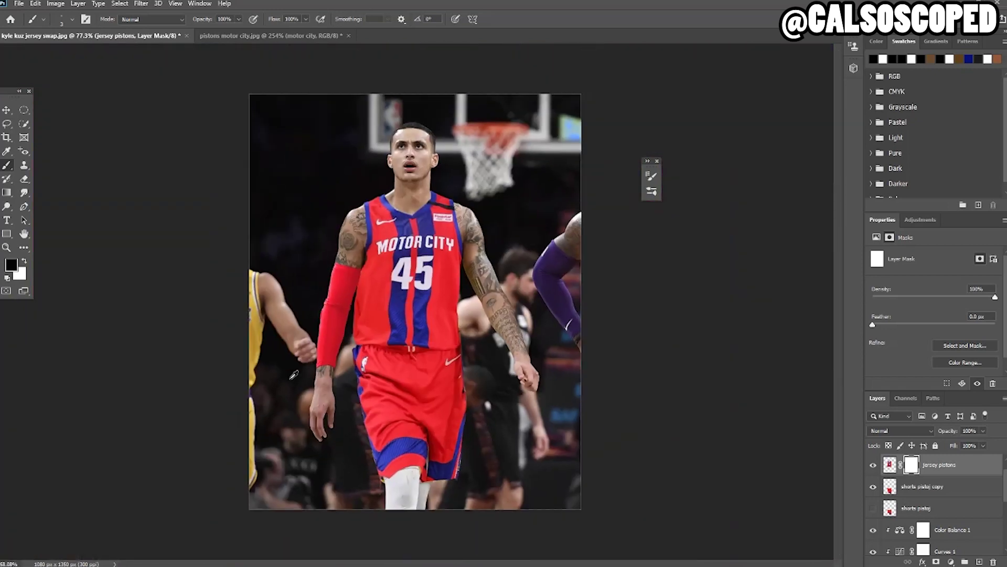
{"action": "scroll", "coordinate": [452, 283], "scroll_direction": "up", "scroll_amount": 5}
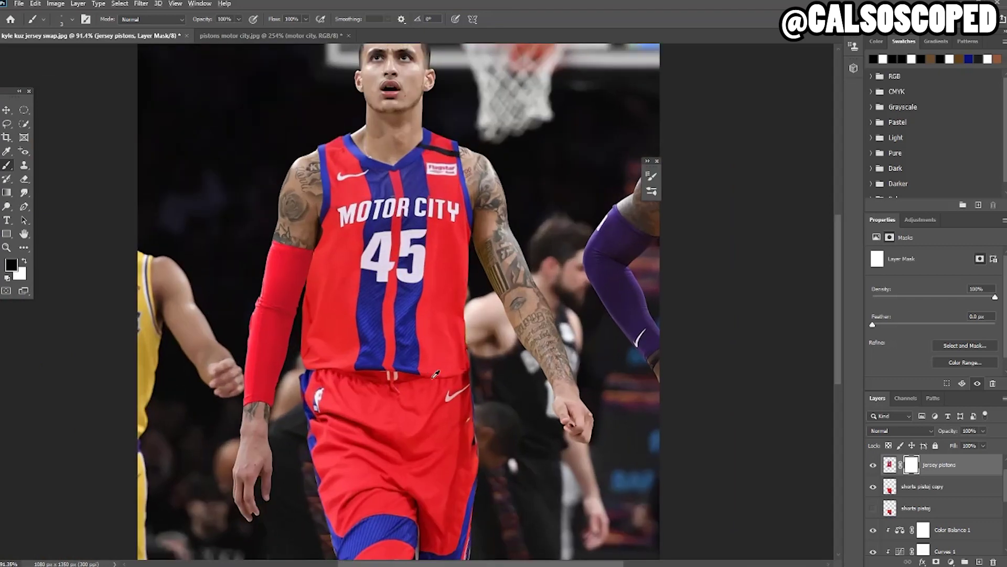
{"action": "scroll", "coordinate": [441, 381], "scroll_direction": "down", "scroll_amount": 4}
{"action": "scroll", "coordinate": [474, 438], "scroll_direction": "up", "scroll_amount": 3}
{"action": "scroll", "coordinate": [481, 444], "scroll_direction": "up", "scroll_amount": 6}
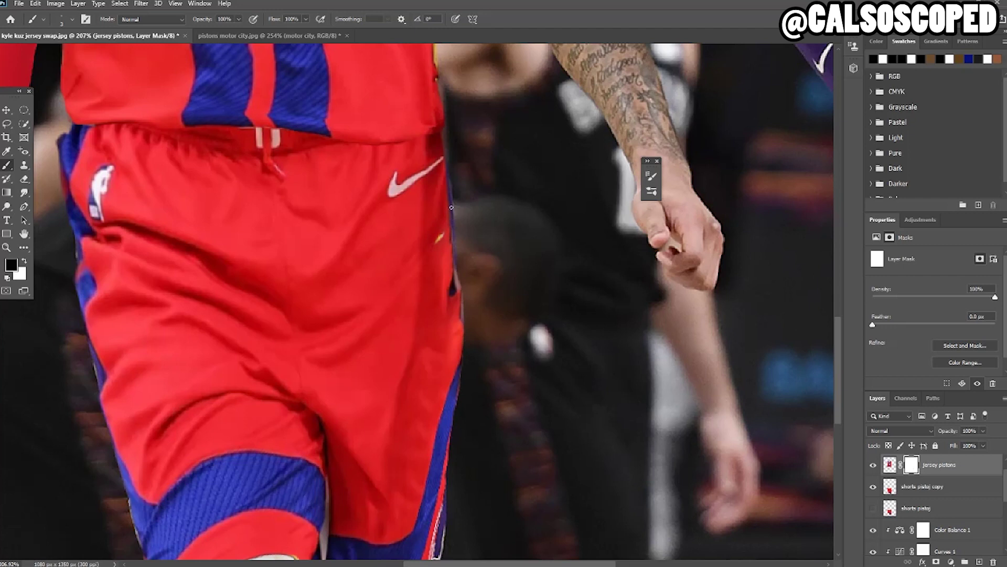
{"action": "left_click", "coordinate": [924, 493]}
{"action": "left_click", "coordinate": [937, 561]}
{"action": "left_click_drag", "start_coordinate": [455, 263], "coordinate": [463, 317]}
{"action": "scroll", "coordinate": [465, 321], "scroll_direction": "down", "scroll_amount": 7}
{"action": "scroll", "coordinate": [354, 418], "scroll_direction": "up", "scroll_amount": 9}
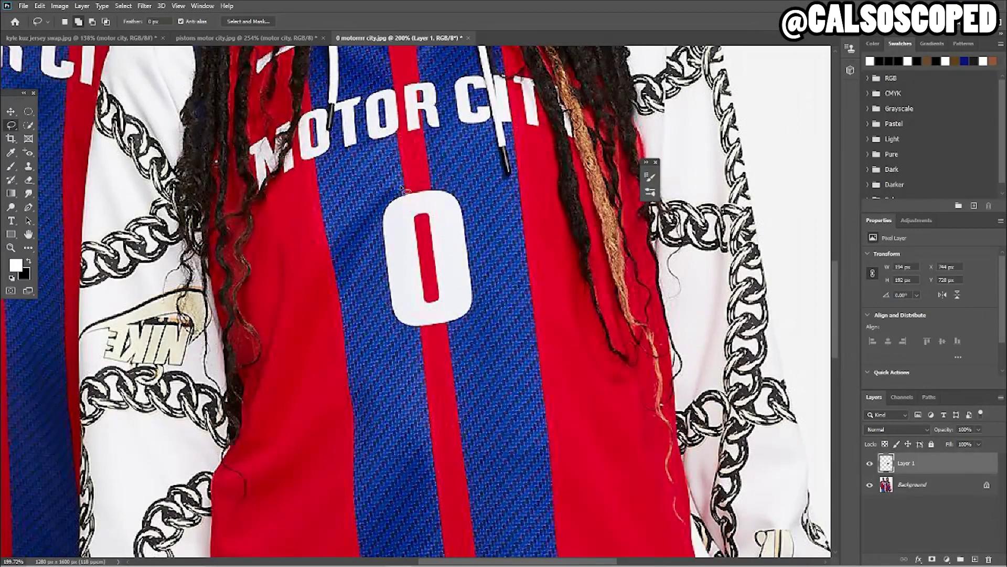
- In 0 motorrrr city.jpg, trace the outer outline of the white 0 on the Background layer with the Magnetic Lasso
{"action": "left_click", "coordinate": [84, 38]}
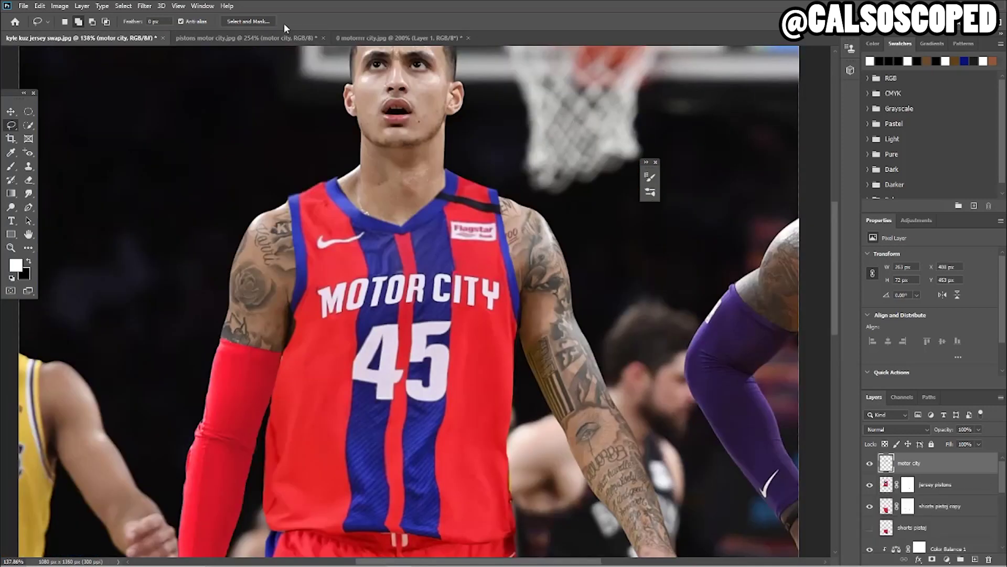
{"action": "left_click", "coordinate": [375, 39]}
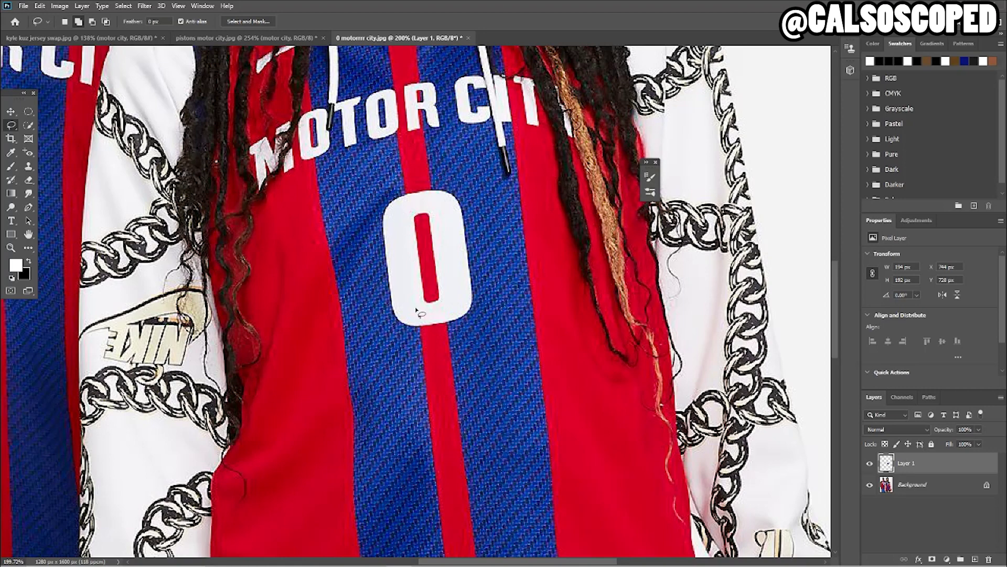
{"action": "scroll", "coordinate": [434, 310], "scroll_direction": "up", "scroll_amount": 3}
{"action": "right_click", "coordinate": [11, 125]}
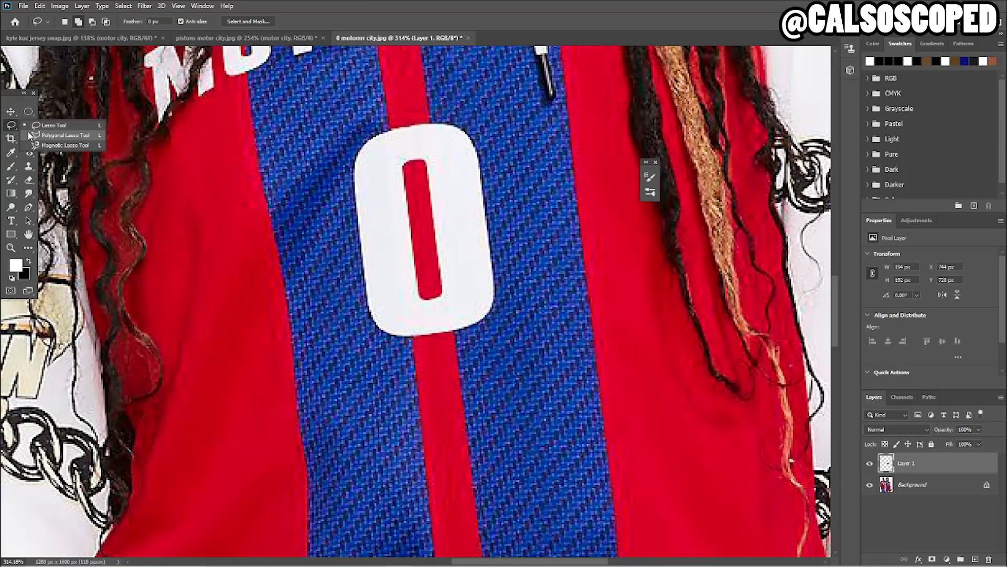
{"action": "left_click", "coordinate": [67, 146]}
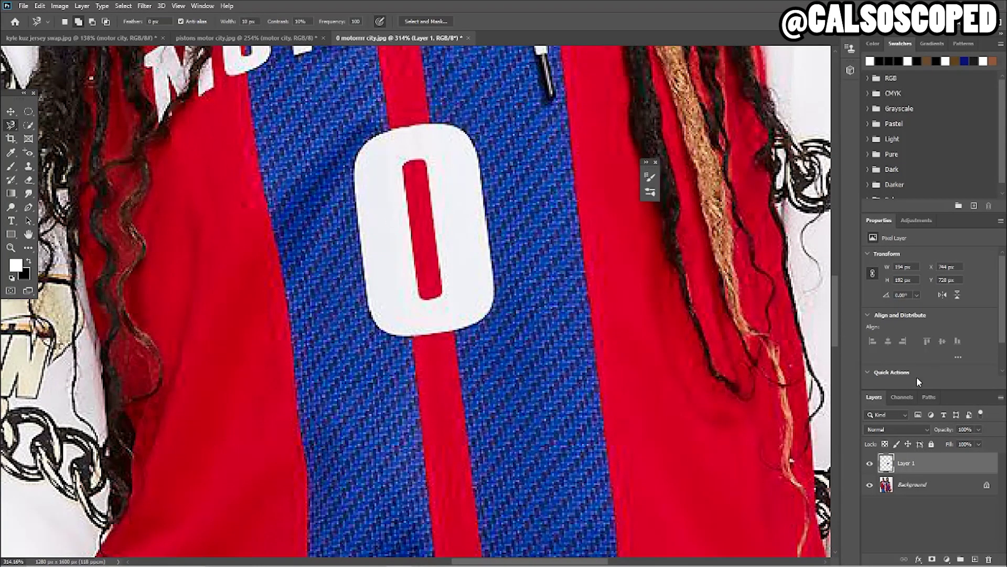
{"action": "left_click", "coordinate": [946, 488]}
{"action": "left_click", "coordinate": [359, 216]}
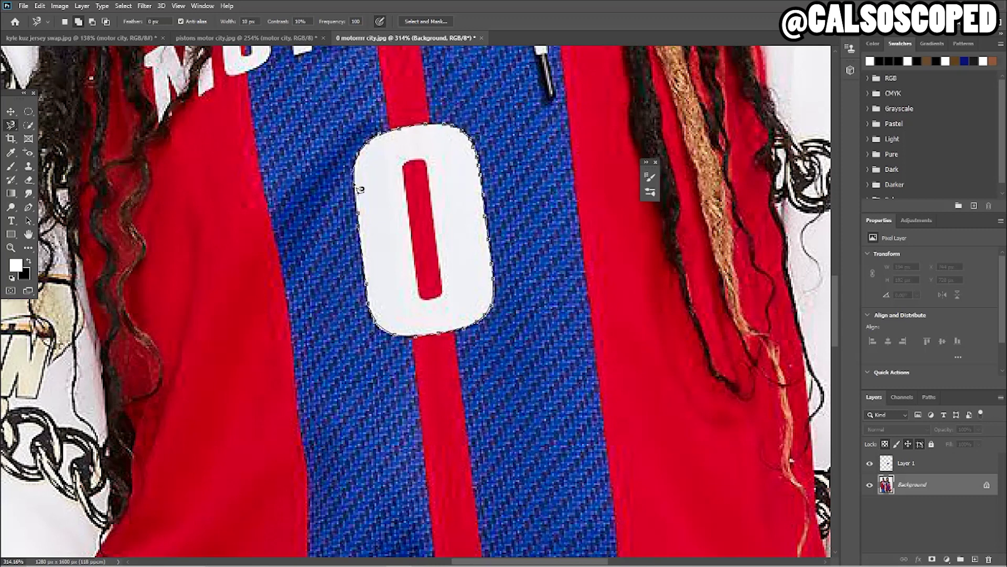
{"action": "left_click", "coordinate": [361, 219]}
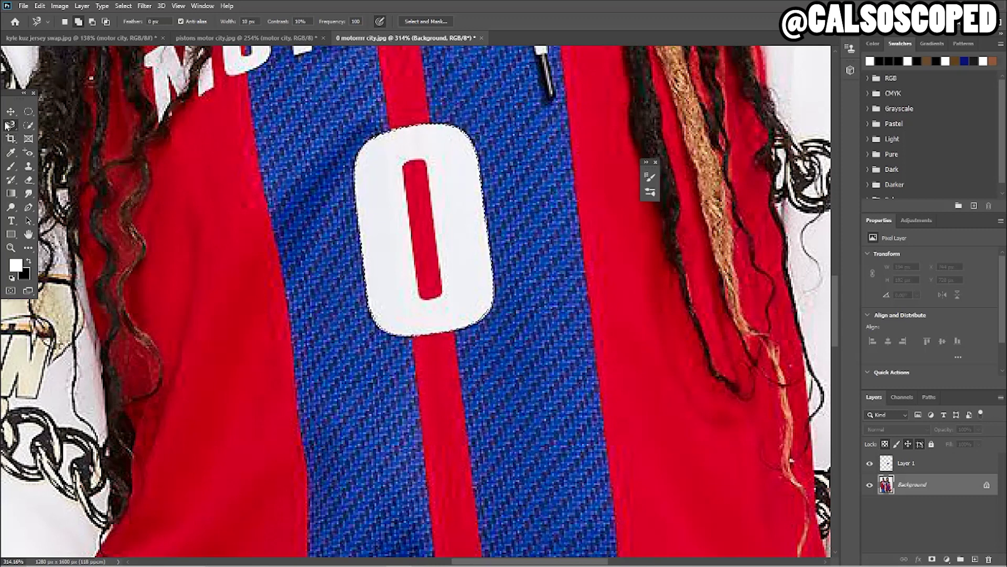
- Subtract the red slot inside the 0 from the selection with the Magnetic Lasso
{"action": "right_click", "coordinate": [7, 125]}
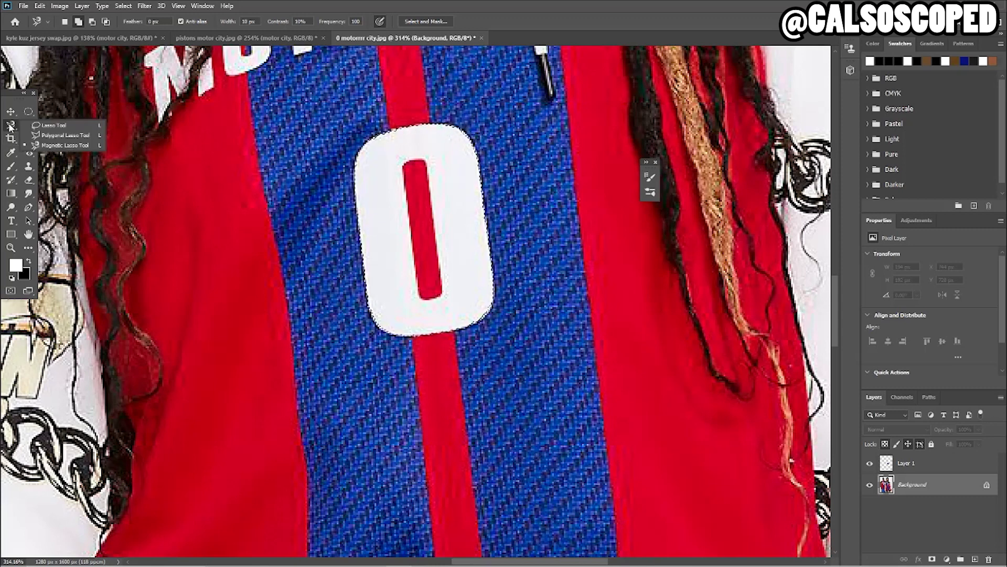
{"action": "left_click", "coordinate": [16, 127]}
{"action": "left_click", "coordinate": [442, 299], "text": "alt"}
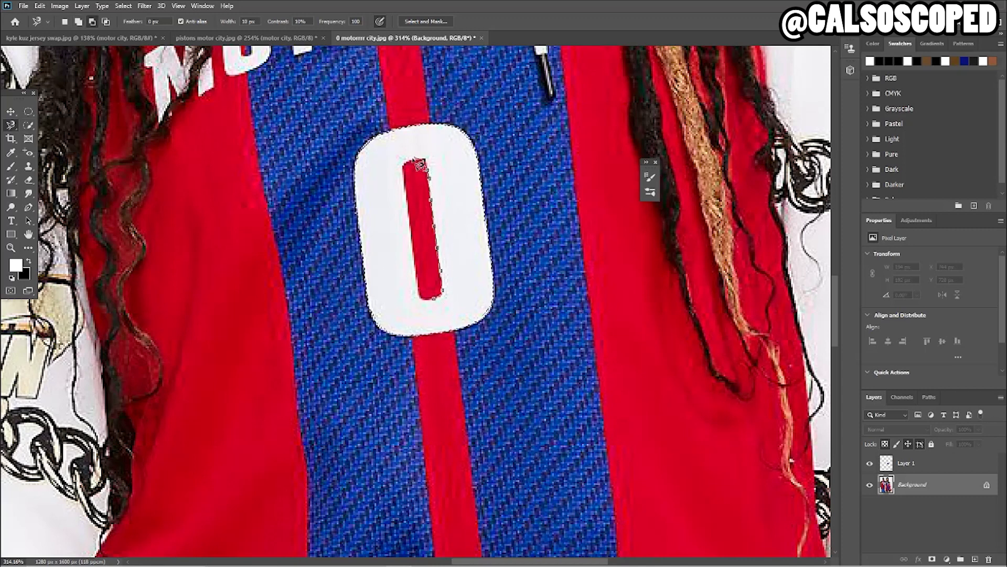
{"action": "left_click", "coordinate": [436, 300]}
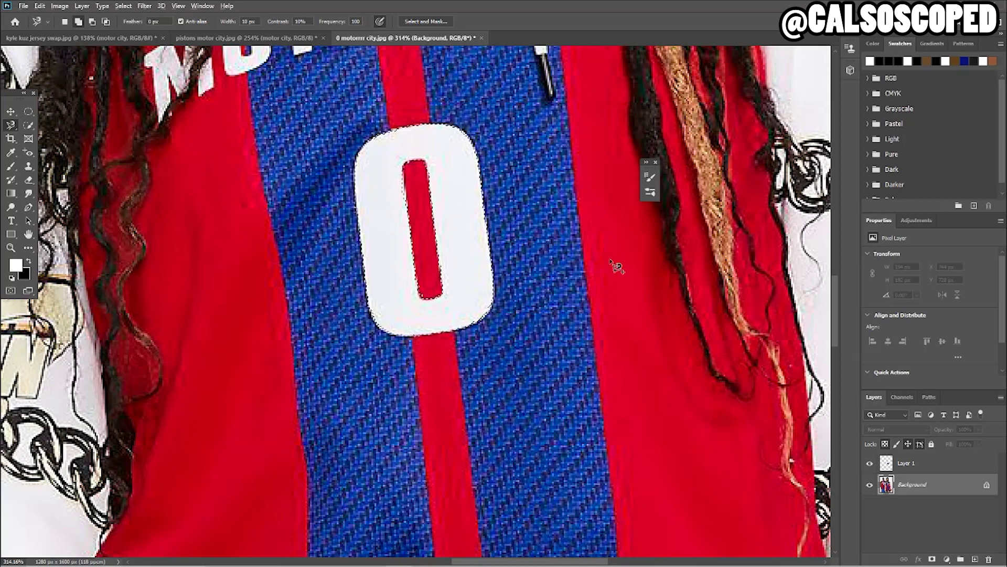
- Mask the background photo to the selected 0, hide Layer 1, and rename the masked layer 0
{"action": "left_click", "coordinate": [932, 559]}
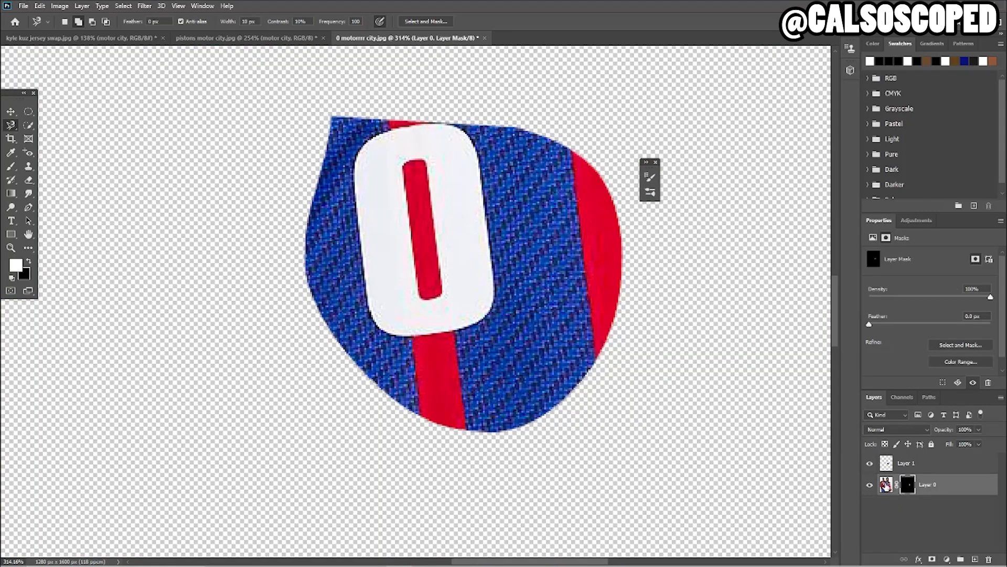
{"action": "left_click", "coordinate": [870, 463]}
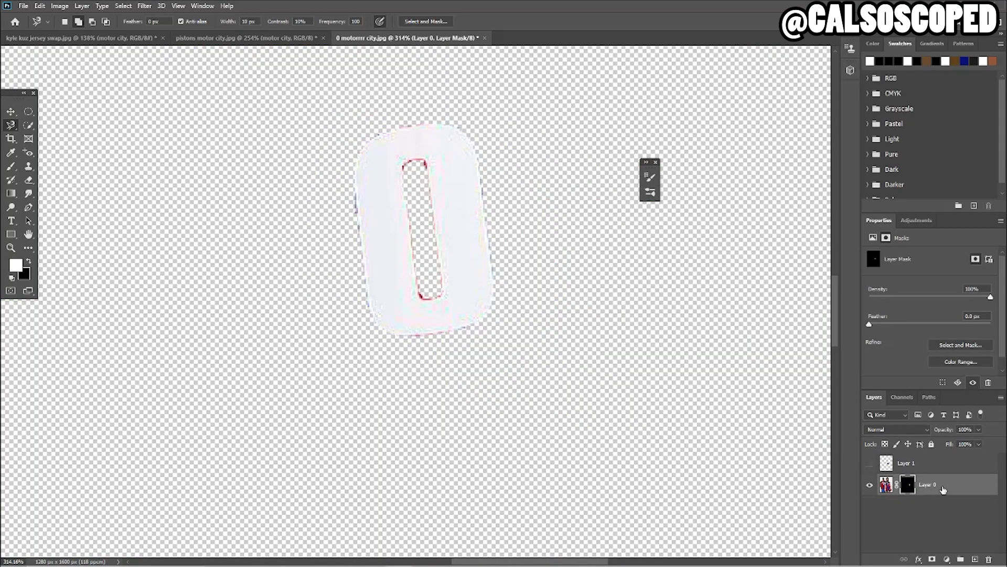
{"action": "left_click", "coordinate": [938, 486]}
{"action": "double_click", "coordinate": [936, 484]}
{"action": "key", "text": "Return"}
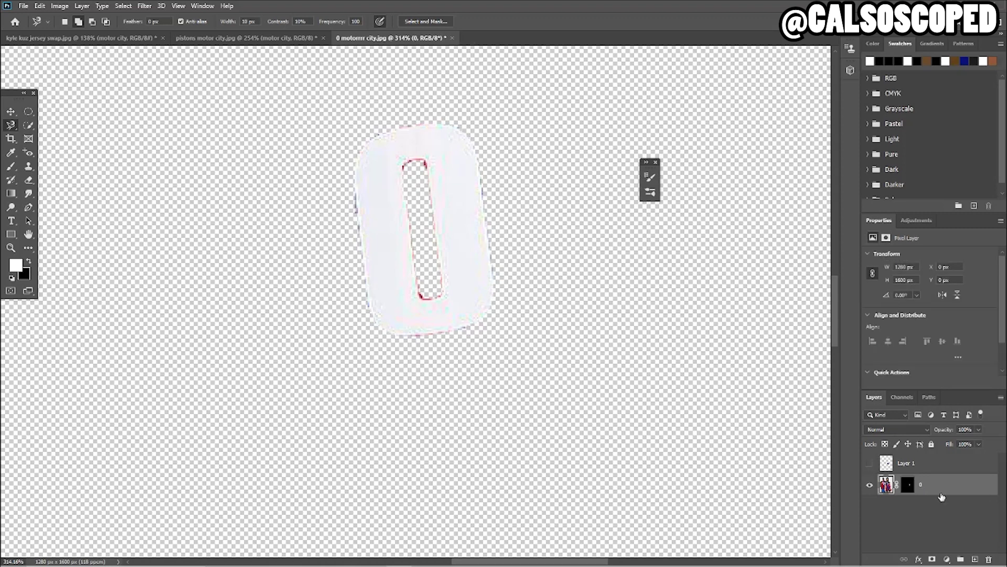
- Bring the 0 layer into kyle kuz jersey swap.jpg over the jersey and convert it to a smart object
{"action": "left_click", "coordinate": [81, 38]}
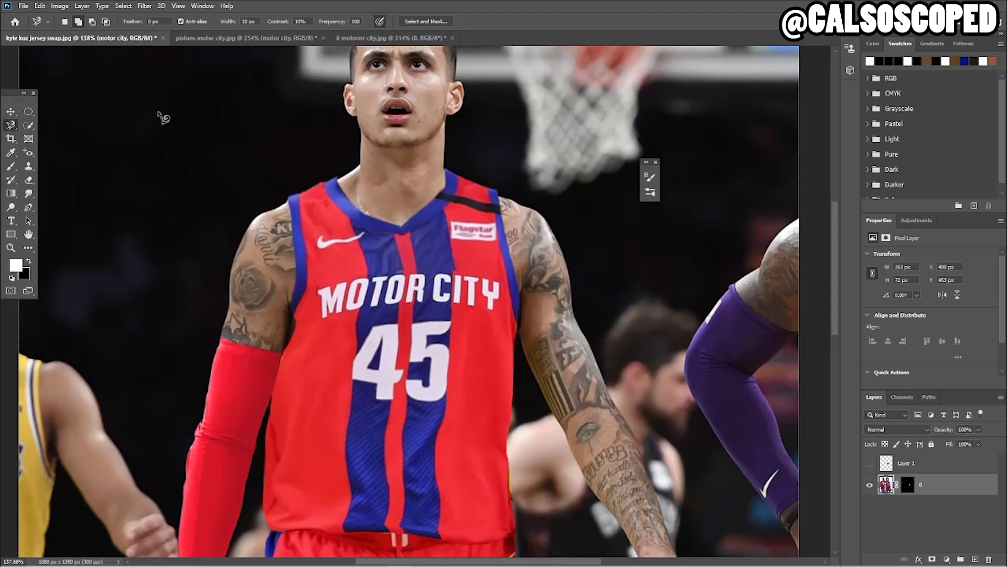
{"action": "left_click_drag", "start_coordinate": [431, 250], "coordinate": [484, 288]}
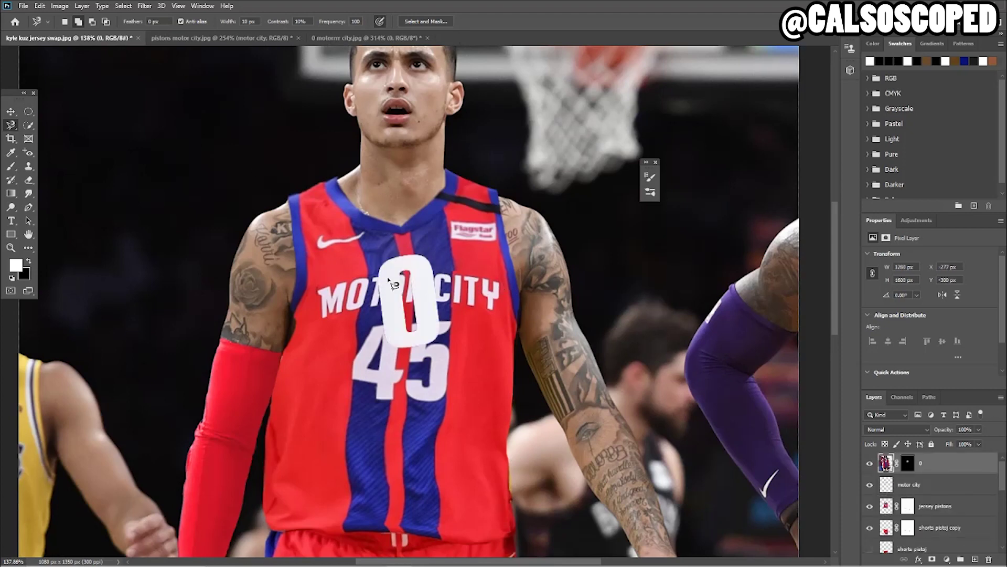
{"action": "right_click", "coordinate": [934, 464]}
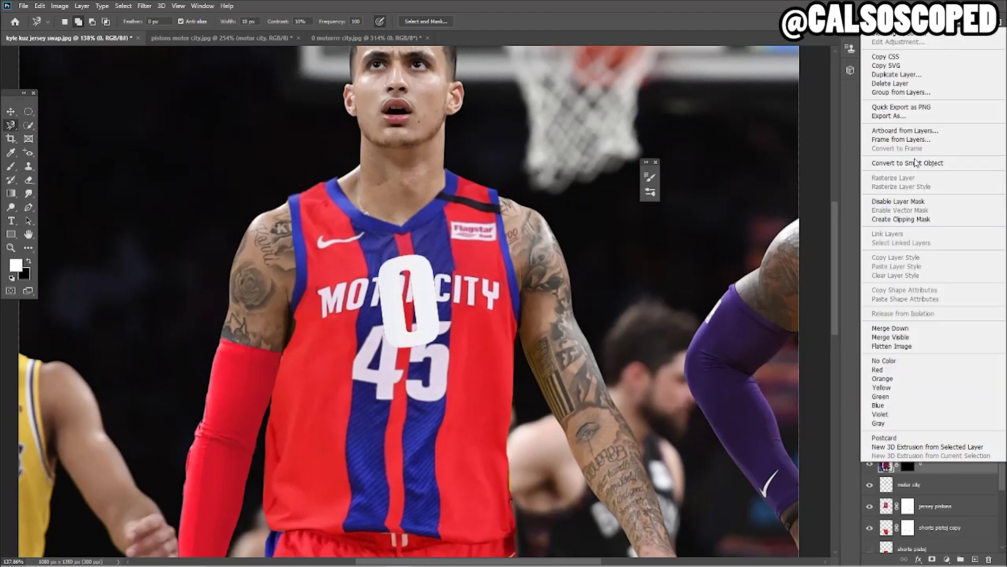
{"action": "left_click", "coordinate": [916, 163]}
- Scale the 0 to 72.90%, rotate it about 10°, and position it over the jersey's 4
{"action": "key", "text": "ctrl+t"}
{"action": "left_click_drag", "start_coordinate": [428, 316], "coordinate": [398, 366]}
{"action": "left_click_drag", "start_coordinate": [410, 289], "coordinate": [407, 317]}
{"action": "mouse_move", "coordinate": [386, 349]}
{"action": "left_mouse_down"}
{"action": "mouse_move", "coordinate": [411, 321]}
{"action": "mouse_move", "coordinate": [390, 353]}
{"action": "left_mouse_up"}
{"action": "scroll", "coordinate": [388, 352], "scroll_direction": "up", "scroll_amount": 5}
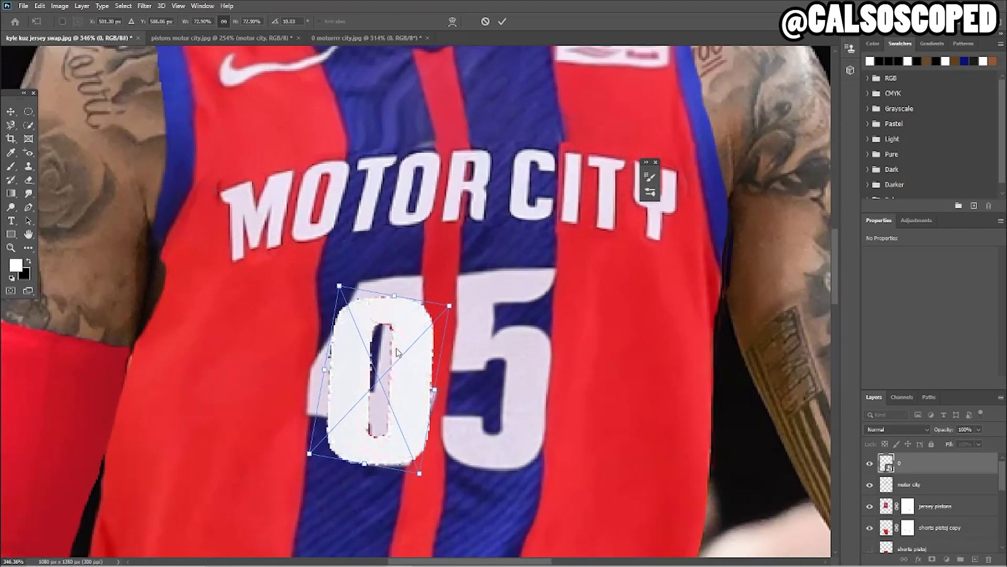
- Warp the 0 to follow the jersey's 4, then rotate it to 10.74° and shift it slightly away from the 5
{"action": "right_click", "coordinate": [397, 352]}
{"action": "left_click", "coordinate": [419, 461]}
{"action": "left_click_drag", "start_coordinate": [358, 371], "coordinate": [394, 326]}
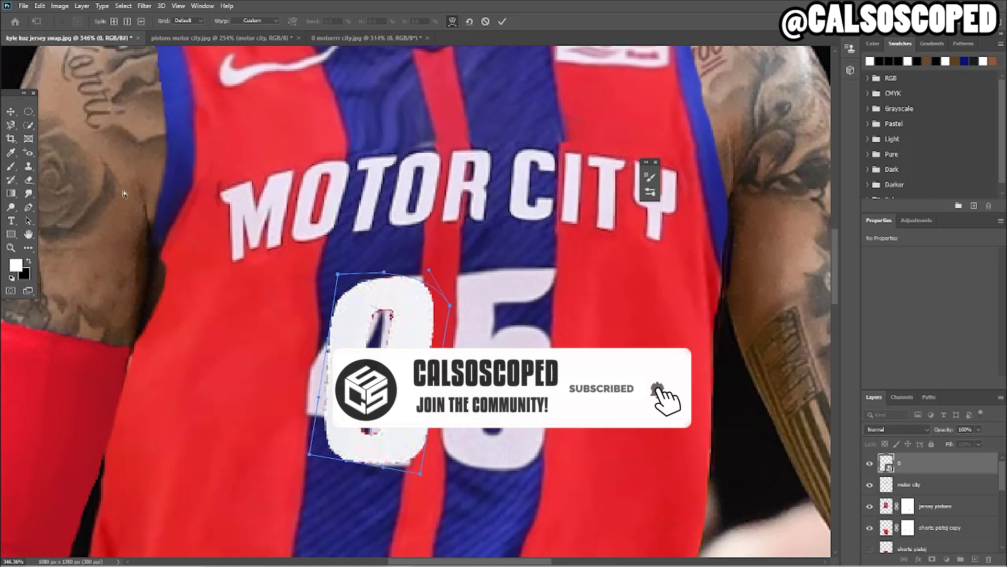
{"action": "key", "text": "Return"}
{"action": "key", "text": "ctrl+t"}
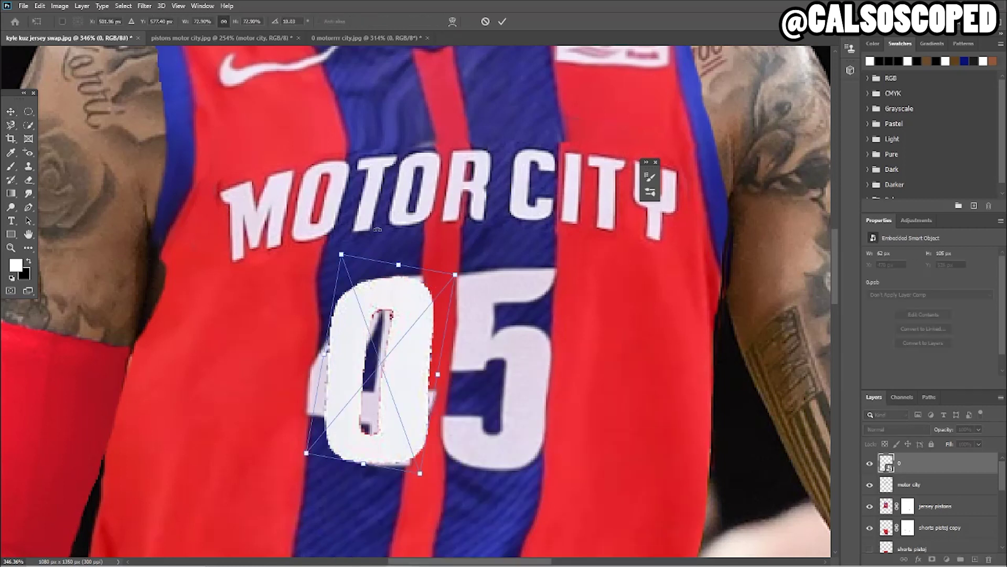
{"action": "mouse_move", "coordinate": [412, 331]}
{"action": "left_mouse_down"}
{"action": "mouse_move", "coordinate": [411, 321]}
{"action": "mouse_move", "coordinate": [407, 334]}
{"action": "left_mouse_up"}
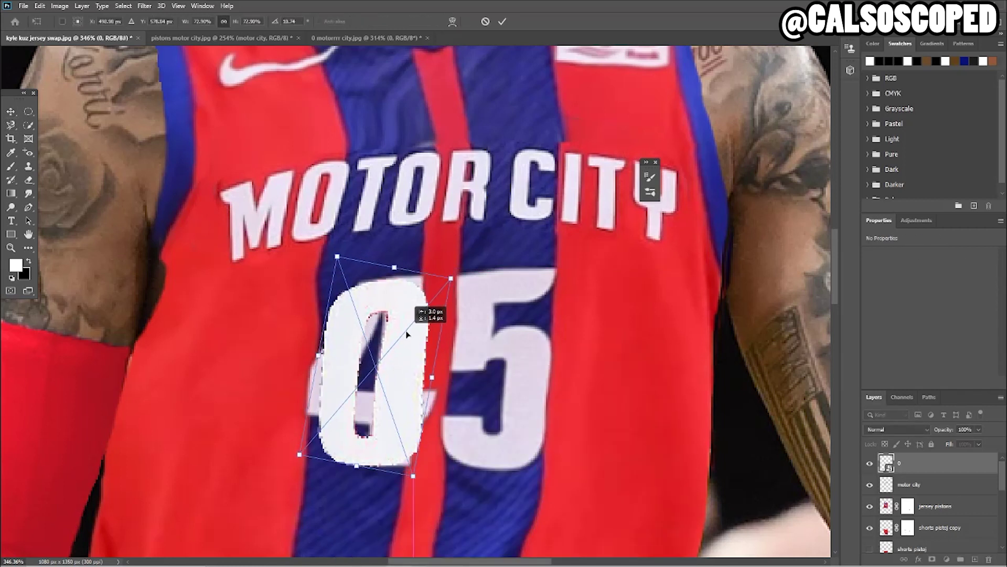
{"action": "key", "text": "Return"}
- Duplicate the 0 layer, move the copy over the jersey's 5, and warp it to match that digit's shape
{"action": "key", "text": "ctrl+j"}
{"action": "key", "text": "ctrl+t"}
{"action": "left_click_drag", "start_coordinate": [363, 322], "coordinate": [486, 324]}
{"action": "right_click", "coordinate": [499, 334]}
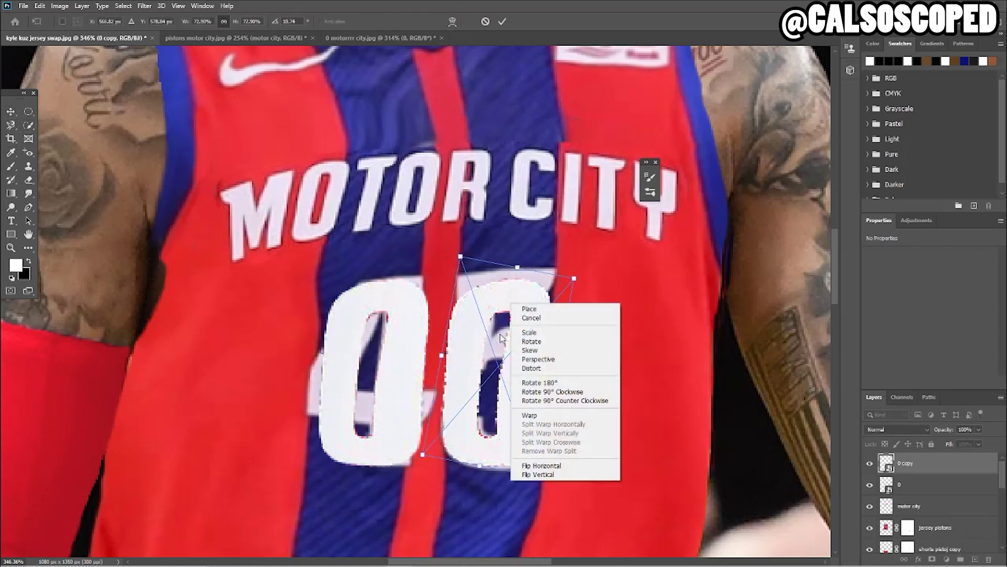
{"action": "left_click", "coordinate": [530, 415]}
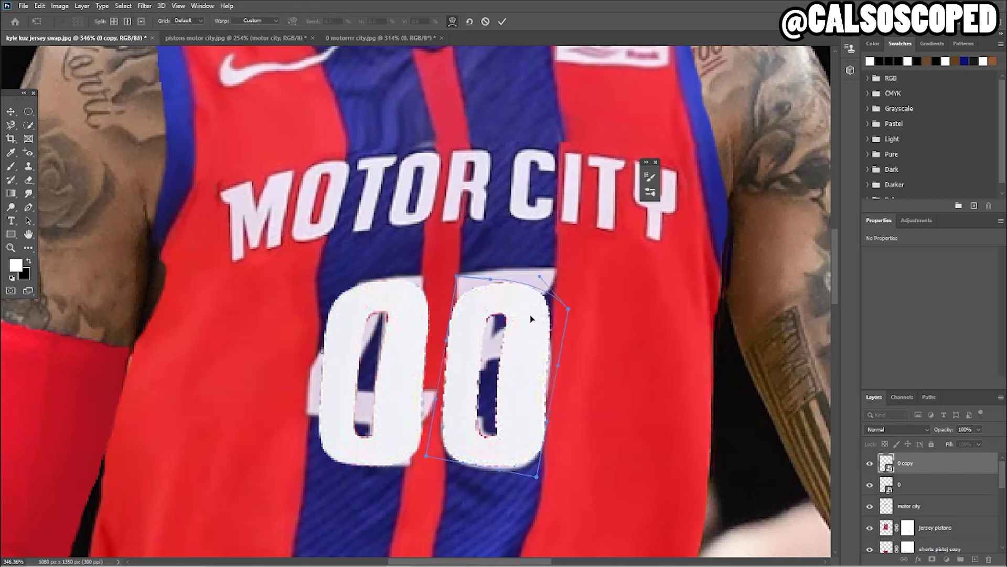
{"action": "left_click", "coordinate": [546, 351], "text": "alt"}
{"action": "left_click_drag", "start_coordinate": [546, 351], "coordinate": [447, 355]}
- Move both zeros up slightly with the Move tool so their tops line up under the MOTOR CITY lettering
{"action": "left_click", "coordinate": [10, 112]}
{"action": "left_click_drag", "start_coordinate": [395, 337], "coordinate": [396, 340]}
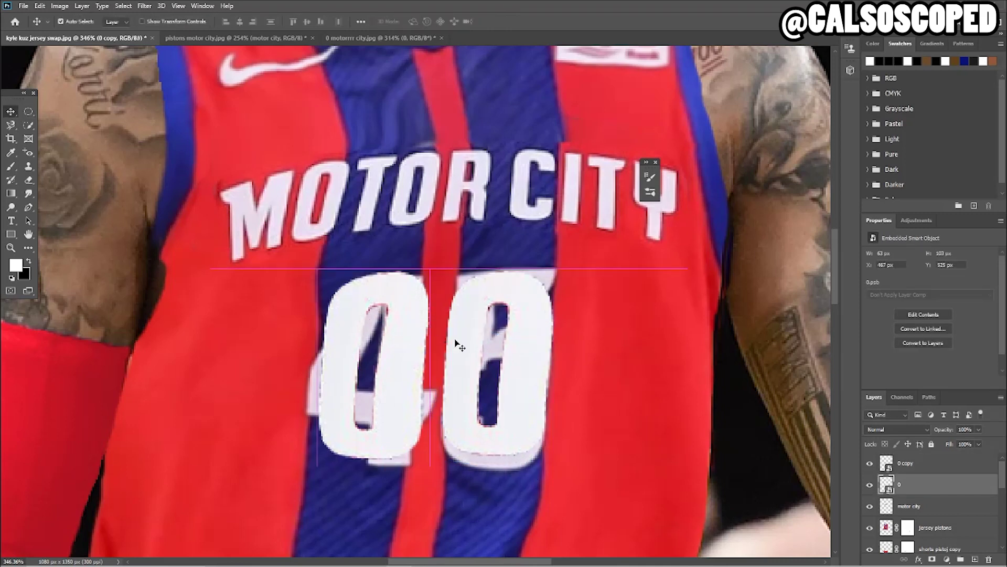
{"action": "scroll", "coordinate": [472, 336], "scroll_direction": "down", "scroll_amount": 10}
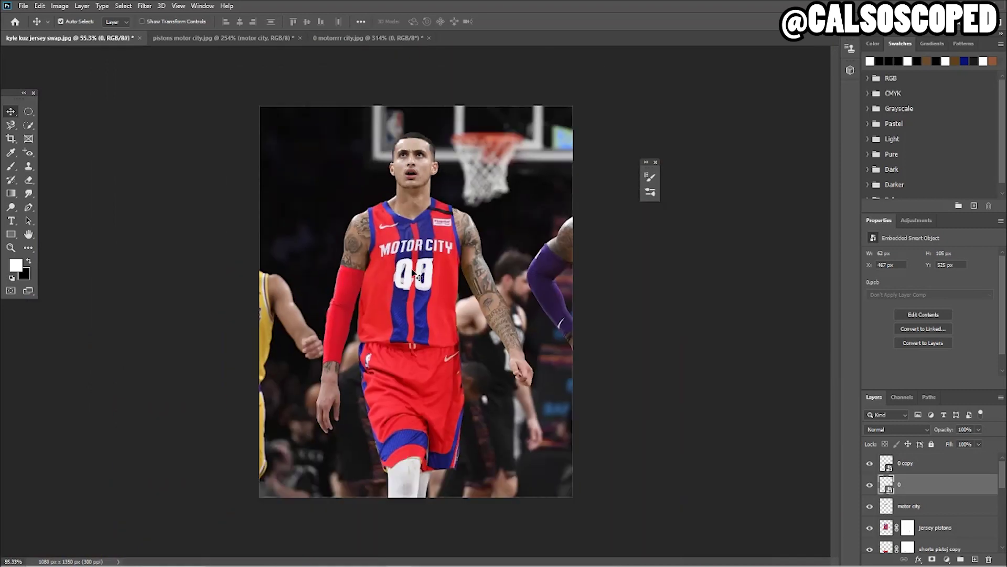
{"action": "scroll", "coordinate": [413, 271], "scroll_direction": "up", "scroll_amount": 8}
- Duplicate the jersey pistons layer, apply the copy's layer mask, and hide the original layer
{"action": "left_click", "coordinate": [295, 271]}
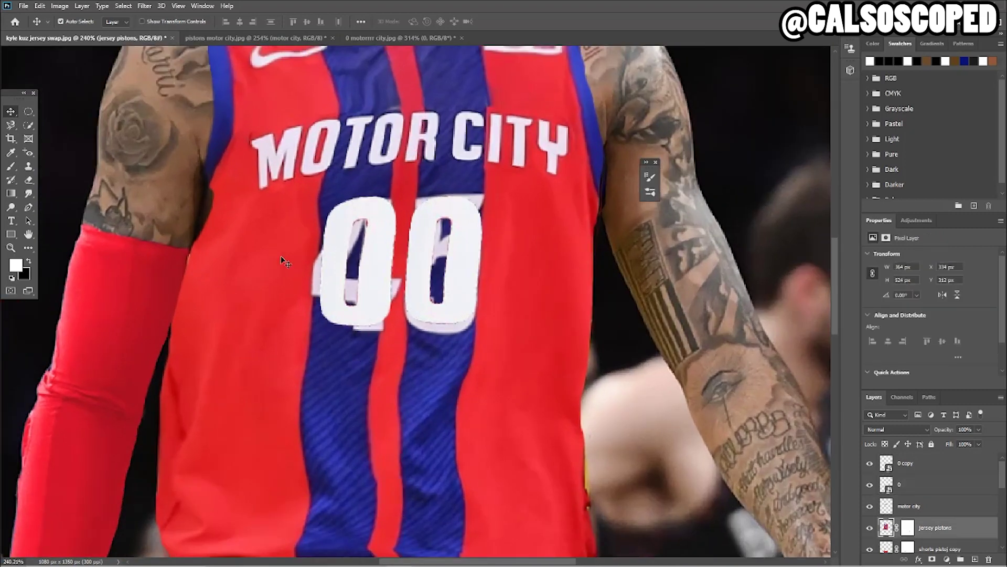
{"action": "left_click", "coordinate": [870, 528]}
{"action": "left_click", "coordinate": [871, 528]}
{"action": "key", "text": "ctrl+j"}
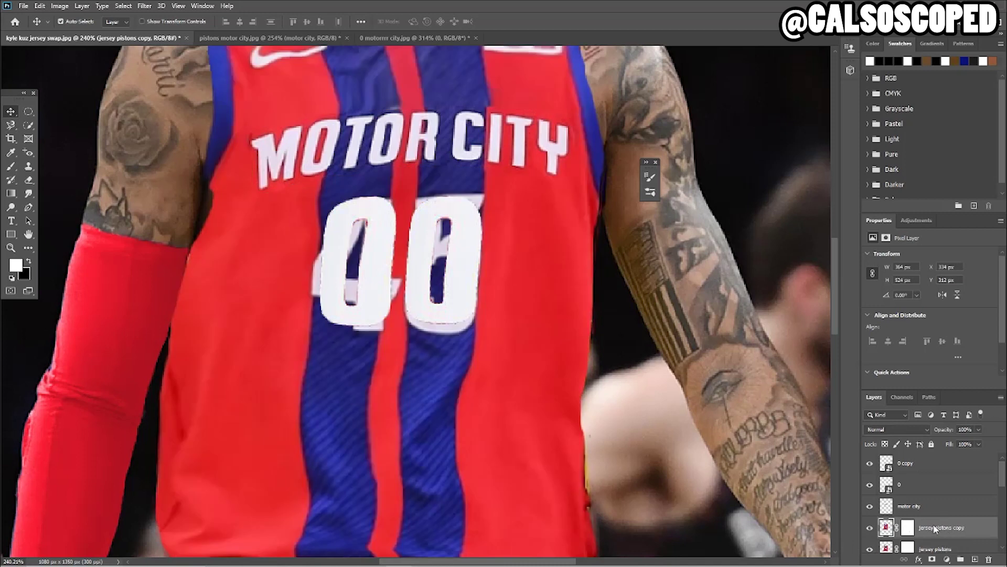
{"action": "right_click", "coordinate": [935, 528]}
{"action": "left_click", "coordinate": [909, 531]}
{"action": "right_click", "coordinate": [910, 531]}
{"action": "left_click", "coordinate": [923, 463]}
- Lasso the visible remnants of the old 45 on the jersey pistons copy layer, fill them in, and deselect
{"action": "left_click", "coordinate": [10, 125]}
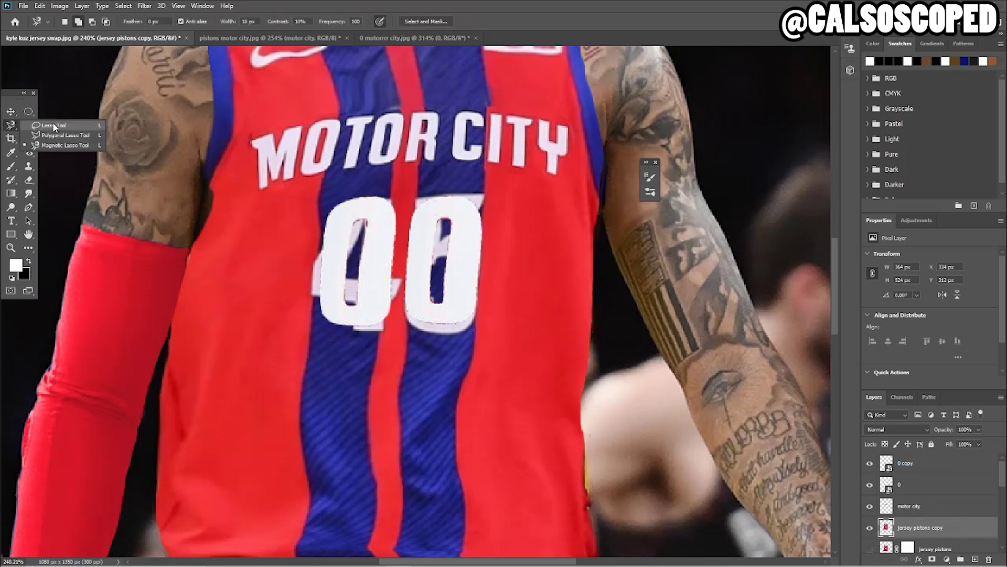
{"action": "mouse_move", "coordinate": [381, 335]}
{"action": "left_mouse_down"}
{"action": "mouse_move", "coordinate": [392, 200]}
{"action": "mouse_move", "coordinate": [355, 205]}
{"action": "left_mouse_up"}
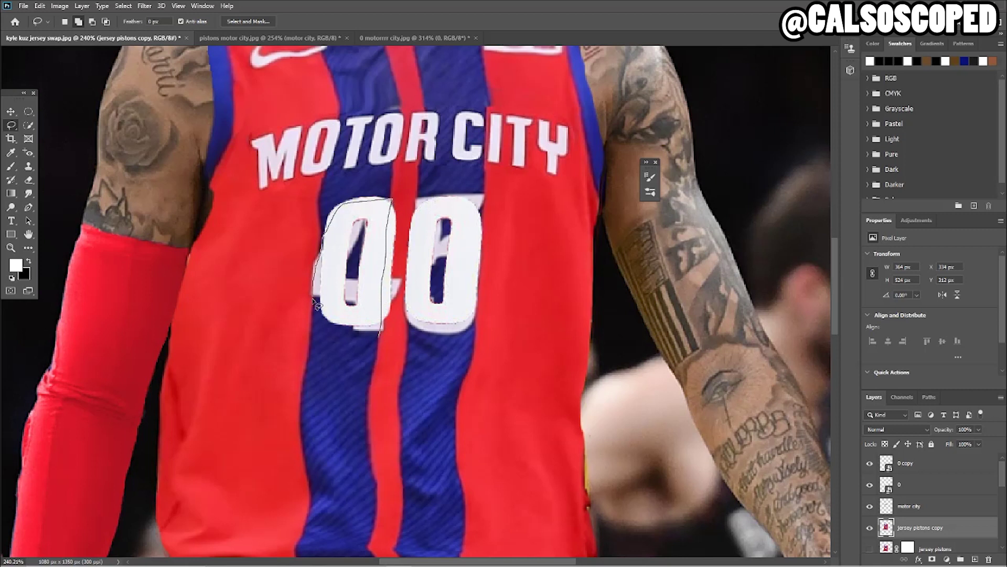
{"action": "left_click_drag", "start_coordinate": [357, 329], "coordinate": [380, 334]}
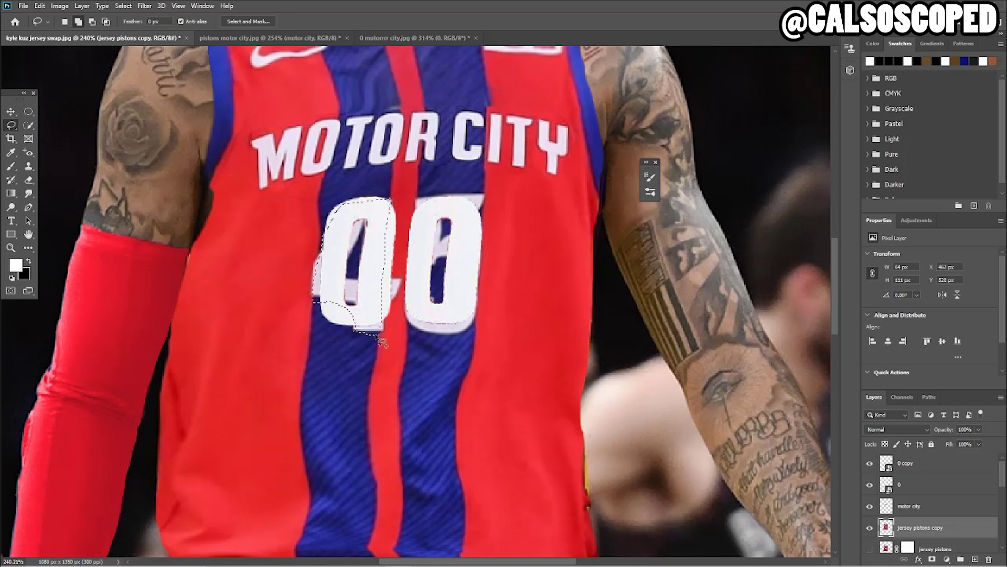
{"action": "mouse_move", "coordinate": [314, 303]}
{"action": "left_mouse_down"}
{"action": "mouse_move", "coordinate": [315, 265]}
{"action": "mouse_move", "coordinate": [333, 286]}
{"action": "left_mouse_up"}
{"action": "mouse_move", "coordinate": [407, 326]}
{"action": "left_mouse_down"}
{"action": "mouse_move", "coordinate": [450, 337]}
{"action": "mouse_move", "coordinate": [473, 326]}
{"action": "mouse_move", "coordinate": [486, 196]}
{"action": "mouse_move", "coordinate": [418, 197]}
{"action": "mouse_move", "coordinate": [410, 328]}
{"action": "left_mouse_up"}
{"action": "scroll", "coordinate": [423, 305], "scroll_direction": "down", "scroll_amount": 4}
{"action": "scroll", "coordinate": [436, 310], "scroll_direction": "up", "scroll_amount": 3}
{"action": "left_click", "coordinate": [39, 6]}
{"action": "left_click", "coordinate": [77, 173]}
{"action": "left_click", "coordinate": [569, 147]}
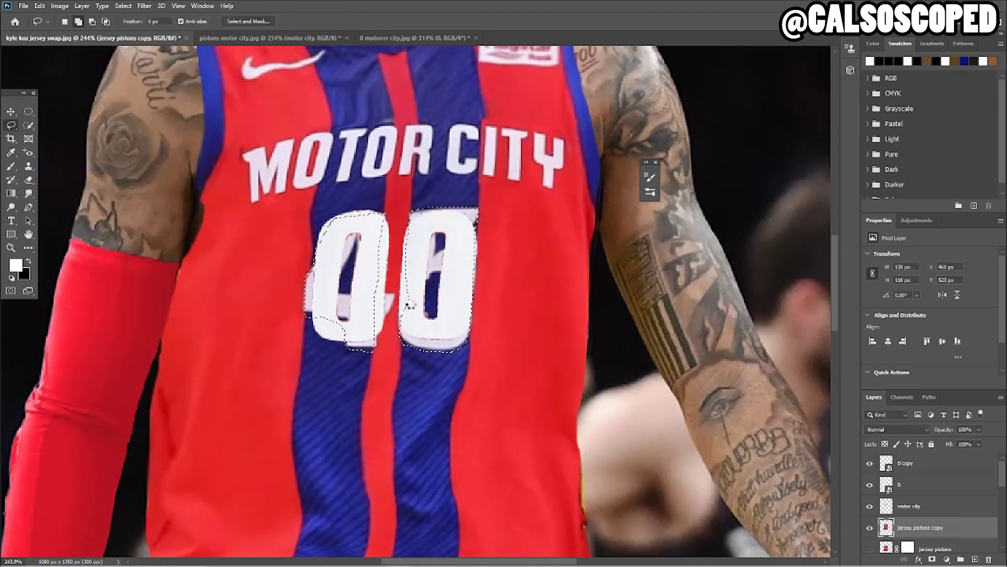
{"action": "key", "text": "ctrl+d"}
- Enlarge the Clone Stamp and clone blue stripe fabric over the leftover digit inside the first zero
{"action": "left_click", "coordinate": [28, 166]}
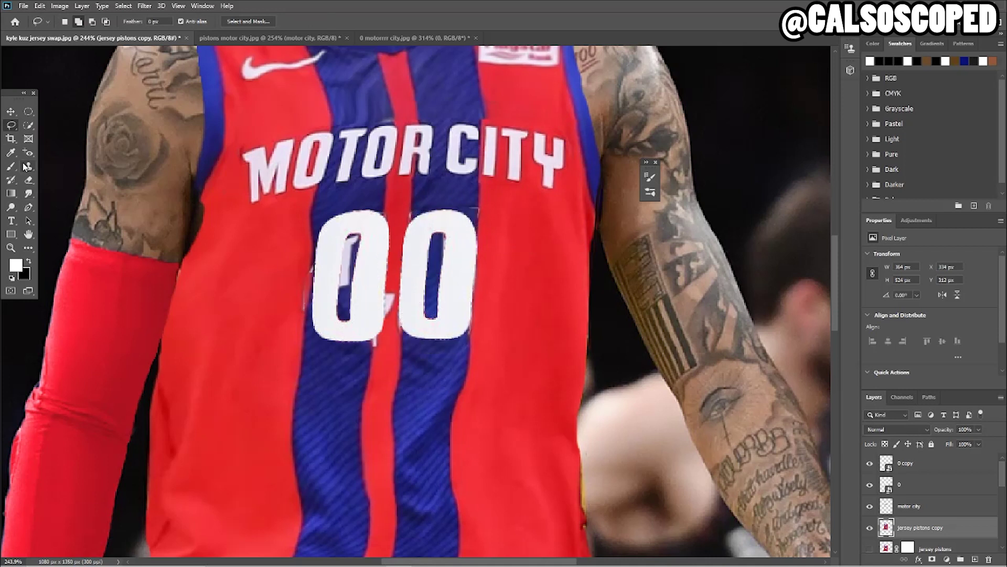
{"action": "left_click_drag", "start_coordinate": [342, 309], "coordinate": [346, 258]}
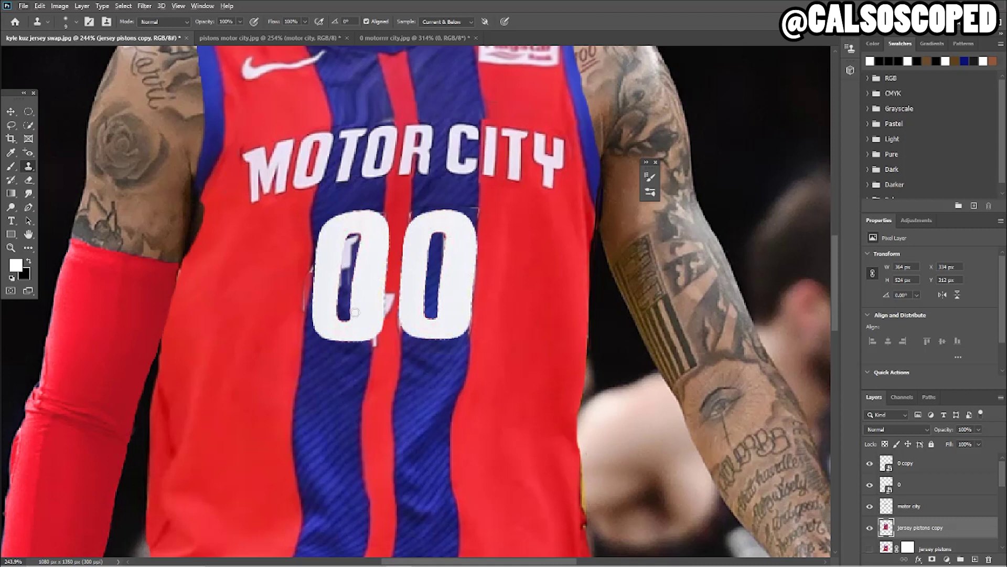
{"action": "key", "text": "bracketright"}
{"action": "key", "text": "bracketright"}
{"action": "key", "text": "bracketright"}
{"action": "key", "text": "bracketright"}
{"action": "key", "text": "bracketright"}
{"action": "left_click", "coordinate": [328, 381], "text": "alt"}
{"action": "left_click_drag", "start_coordinate": [342, 292], "coordinate": [350, 243]}
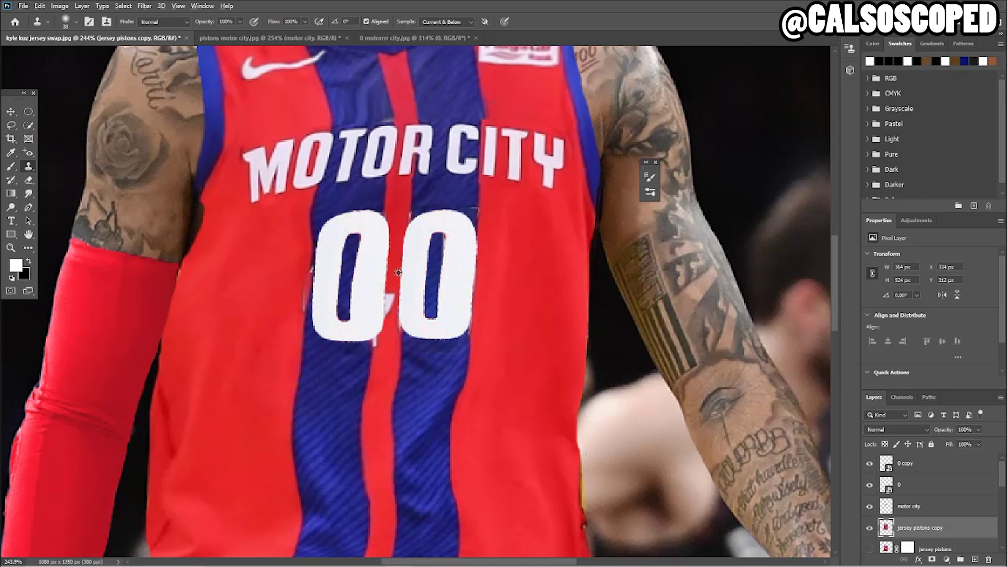
{"action": "left_click", "coordinate": [446, 258], "text": "alt"}
{"action": "left_click", "coordinate": [466, 205]}
{"action": "key", "text": "bracketleft"}
{"action": "key", "text": "ctrl+z"}
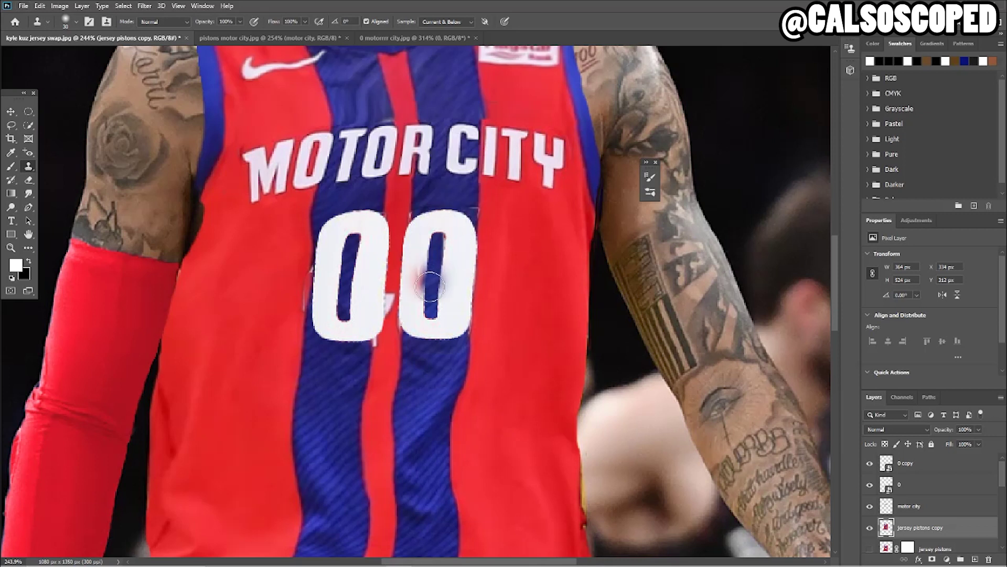
- Shrink the Clone Stamp and clone out the old-number remnants between the zeros and along the first zero's outer edge
{"action": "key", "text": "bracketleft"}
{"action": "key", "text": "bracketleft"}
{"action": "key", "text": "bracketleft"}
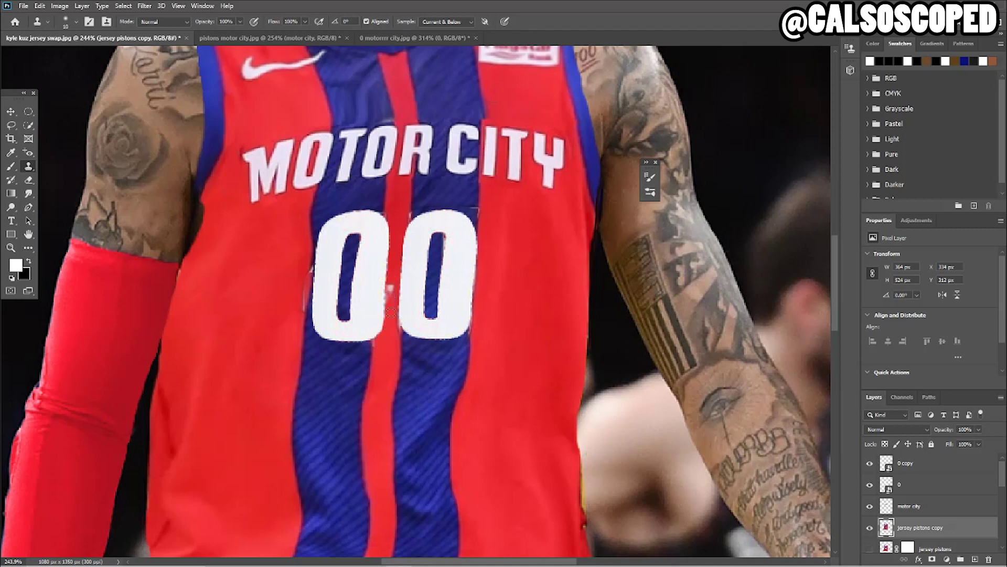
{"action": "left_click_drag", "start_coordinate": [389, 280], "coordinate": [390, 300]}
{"action": "left_click_drag", "start_coordinate": [294, 325], "coordinate": [301, 318]}
{"action": "left_click_drag", "start_coordinate": [305, 276], "coordinate": [307, 258]}
{"action": "scroll", "coordinate": [306, 257], "scroll_direction": "down", "scroll_amount": 8}
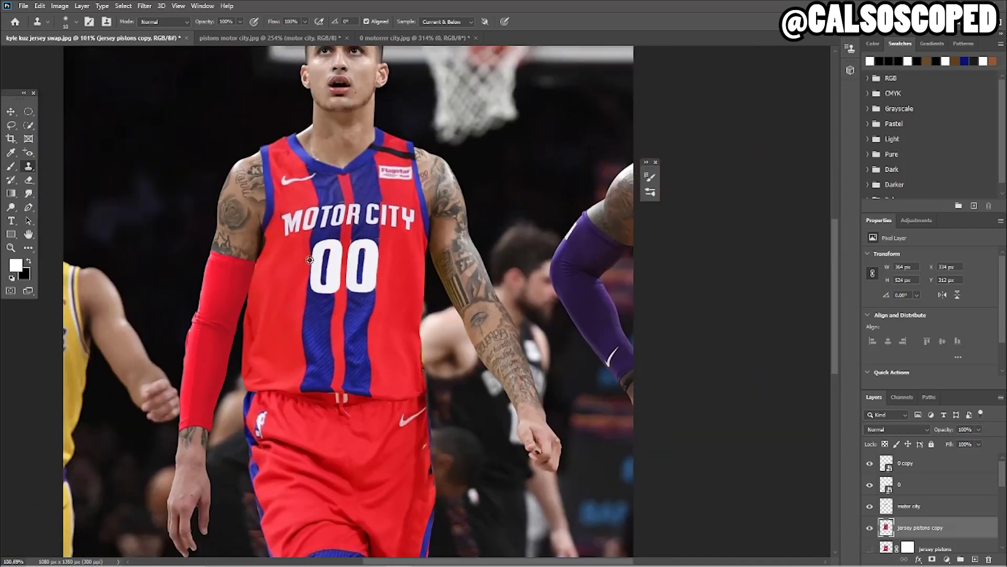
{"action": "scroll", "coordinate": [423, 279], "scroll_direction": "up", "scroll_amount": 3}
{"action": "scroll", "coordinate": [423, 279], "scroll_direction": "up", "scroll_amount": 5}
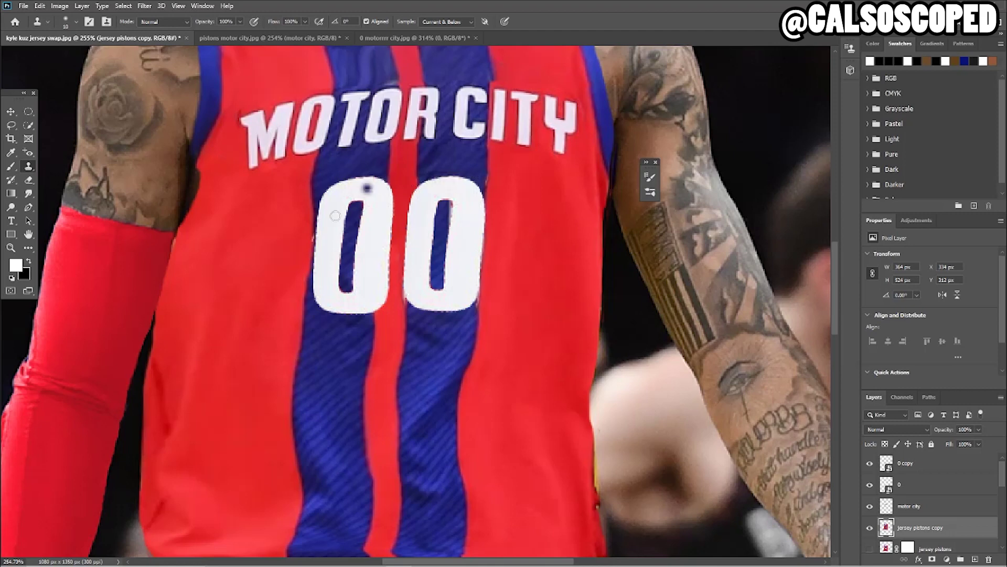
{"action": "key", "text": "ctrl+1"}
{"action": "scroll", "coordinate": [361, 214], "scroll_direction": "down", "scroll_amount": 2}
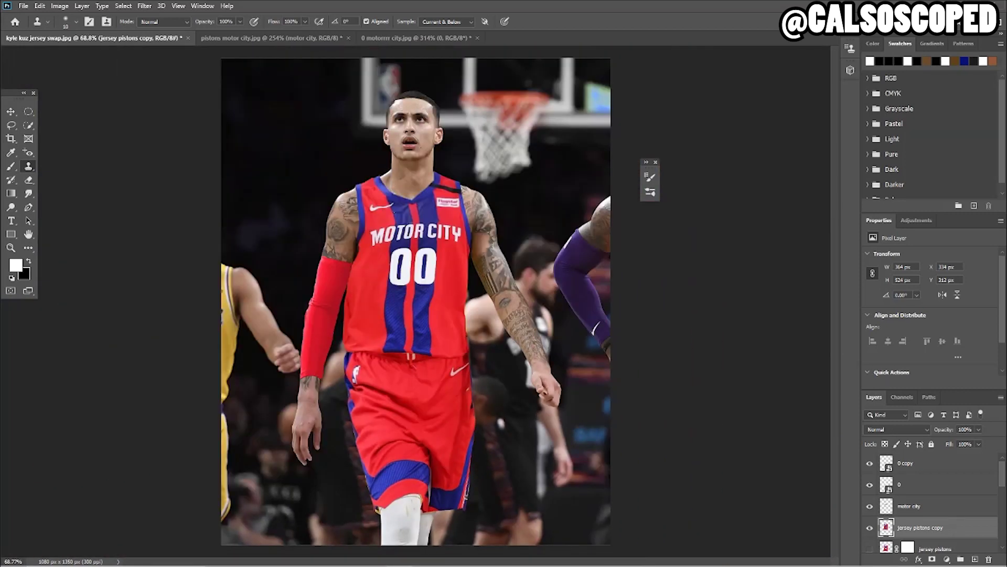
- Shift the first zero slightly away from the second with the Move tool and select the 0 copy layer
{"action": "scroll", "coordinate": [361, 214], "scroll_direction": "up", "scroll_amount": 5}
{"action": "left_click", "coordinate": [8, 110]}
{"action": "scroll", "coordinate": [329, 262], "scroll_direction": "up", "scroll_amount": 3}
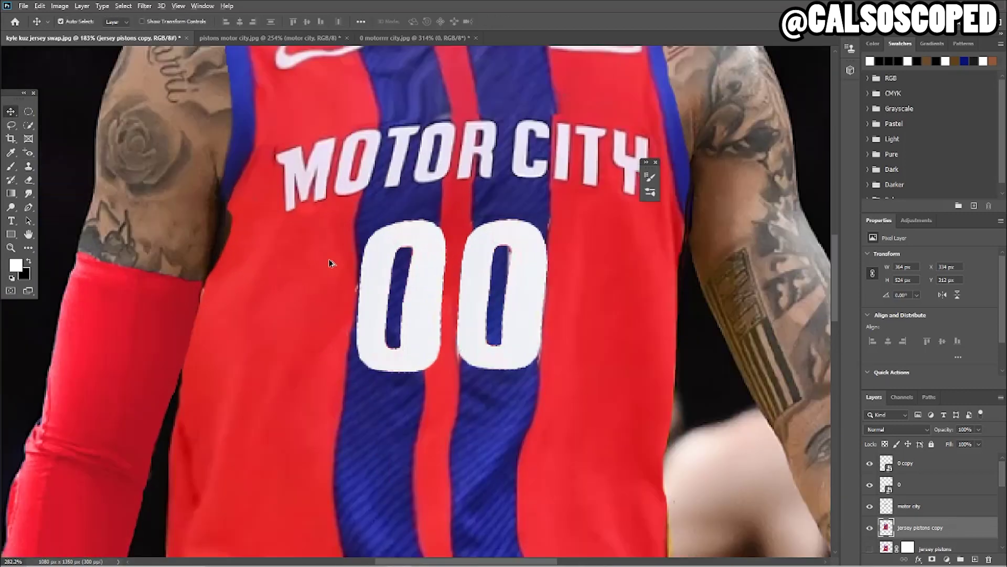
{"action": "left_click_drag", "start_coordinate": [425, 269], "coordinate": [422, 270]}
{"action": "left_click_drag", "start_coordinate": [515, 259], "coordinate": [539, 261]}
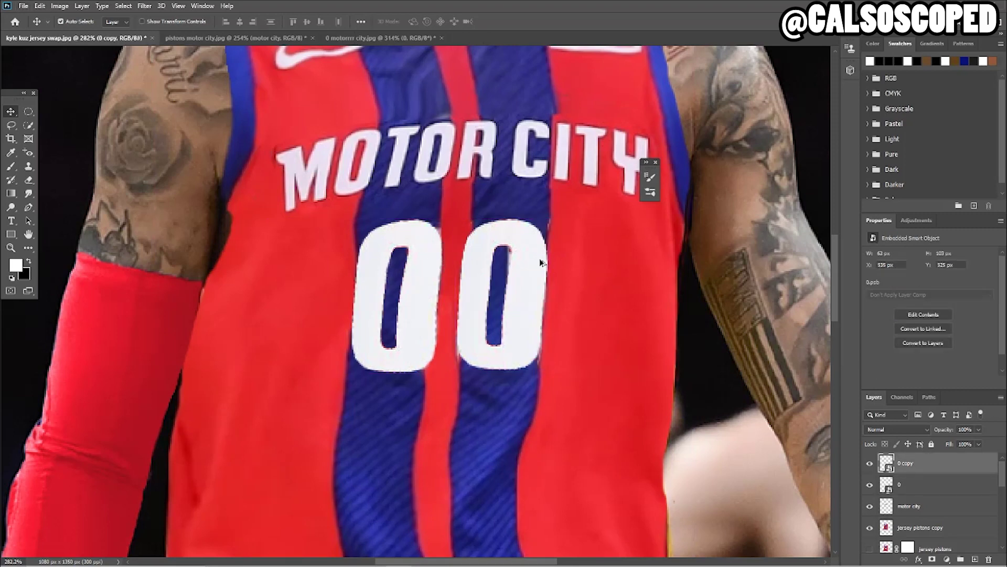
{"action": "scroll", "coordinate": [526, 269], "scroll_direction": "down", "scroll_amount": 8}
{"action": "scroll", "coordinate": [523, 271], "scroll_direction": "up", "scroll_amount": 7}
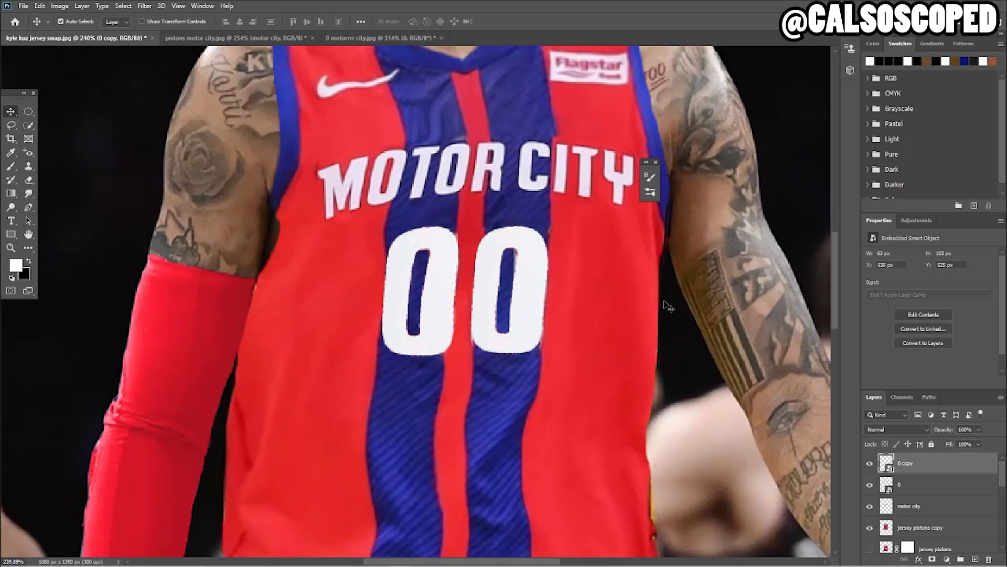
- Add a layer mask to the 0 copy layer and brush its edges with black to clean the second zero's outline
{"action": "left_click", "coordinate": [932, 560]}
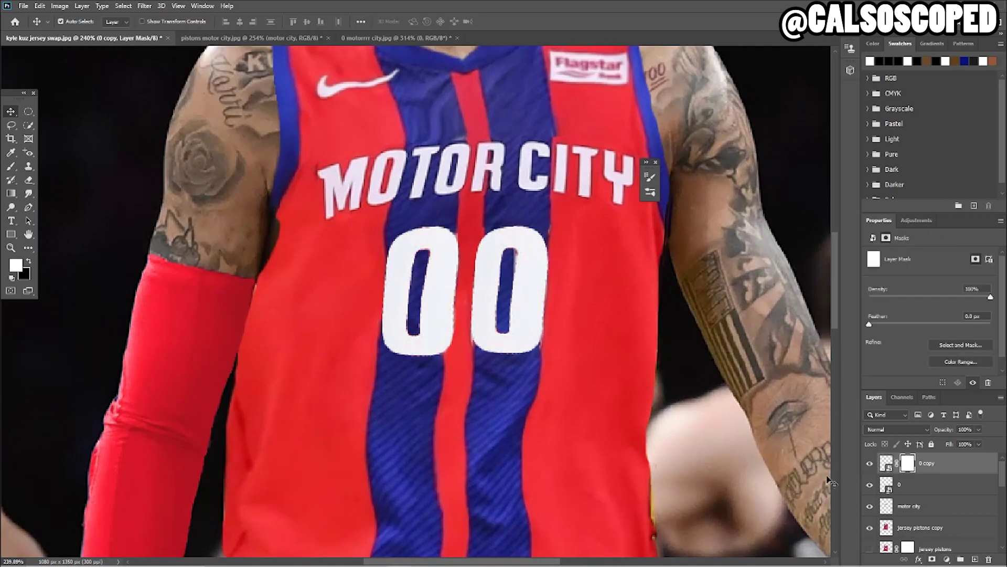
{"action": "key", "text": "b"}
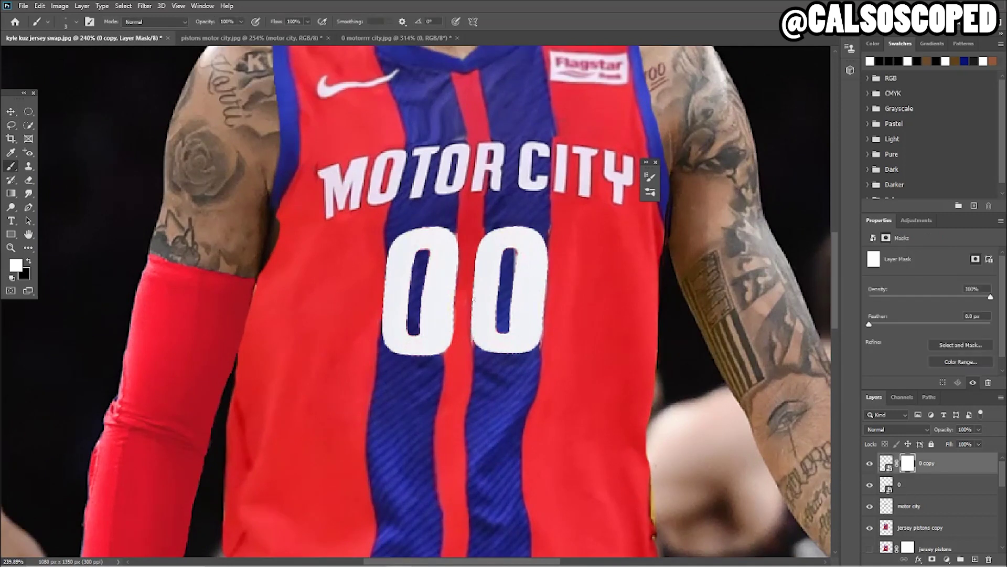
{"action": "key", "text": "x"}
{"action": "left_click_drag", "start_coordinate": [475, 289], "coordinate": [473, 286]}
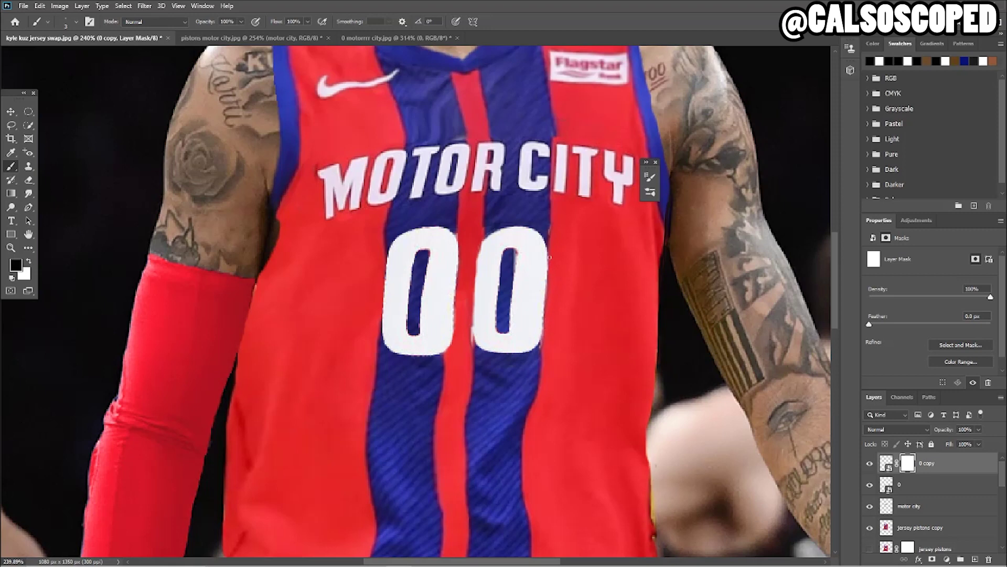
{"action": "scroll", "coordinate": [531, 222], "scroll_direction": "down", "scroll_amount": 5}
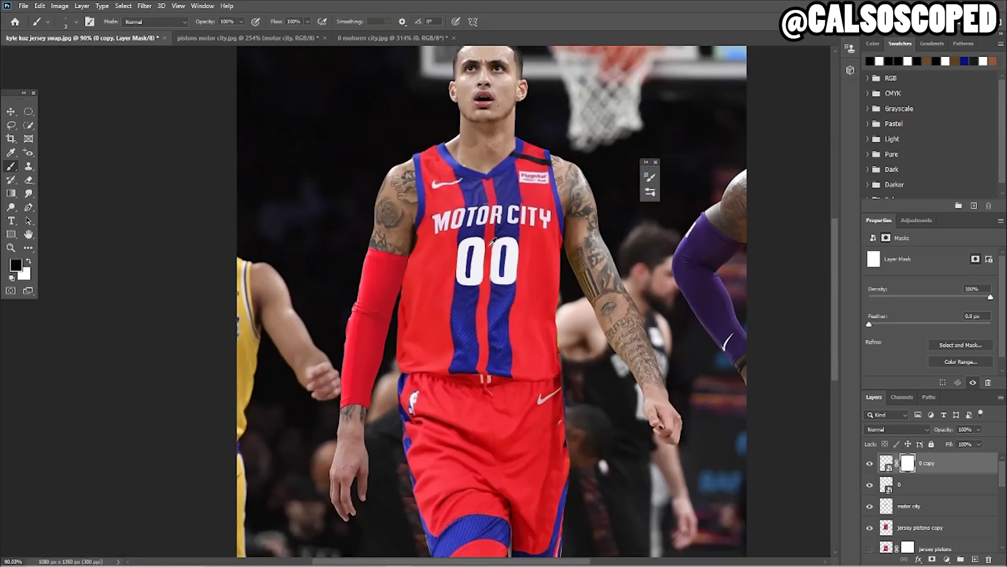
{"action": "scroll", "coordinate": [493, 240], "scroll_direction": "up", "scroll_amount": 5}
- Add a Levels adjustment clipped to the 0 copy layer, with midtones 1.64, input white 240, and a lowered output white
{"action": "left_click", "coordinate": [936, 475]}
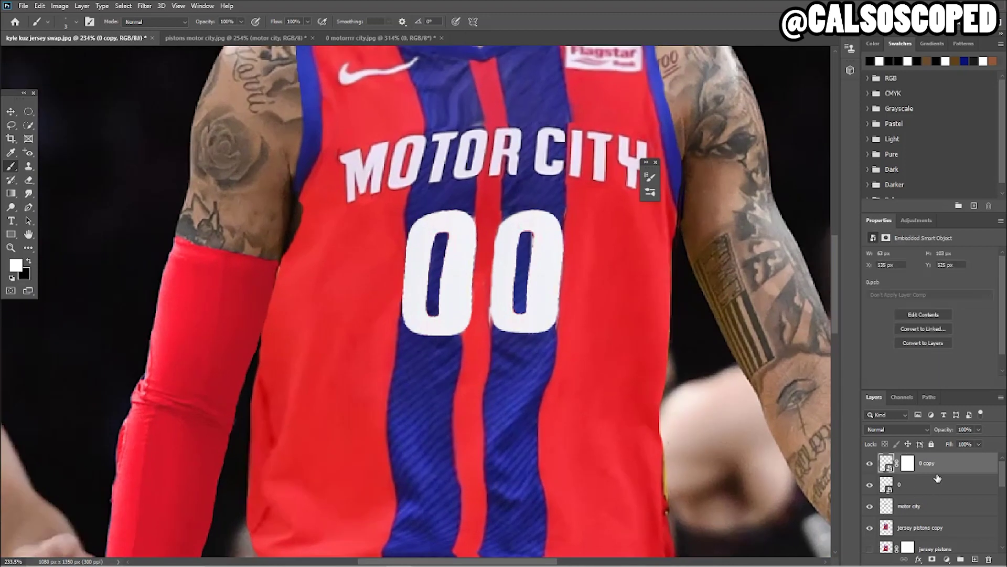
{"action": "left_click", "coordinate": [946, 560]}
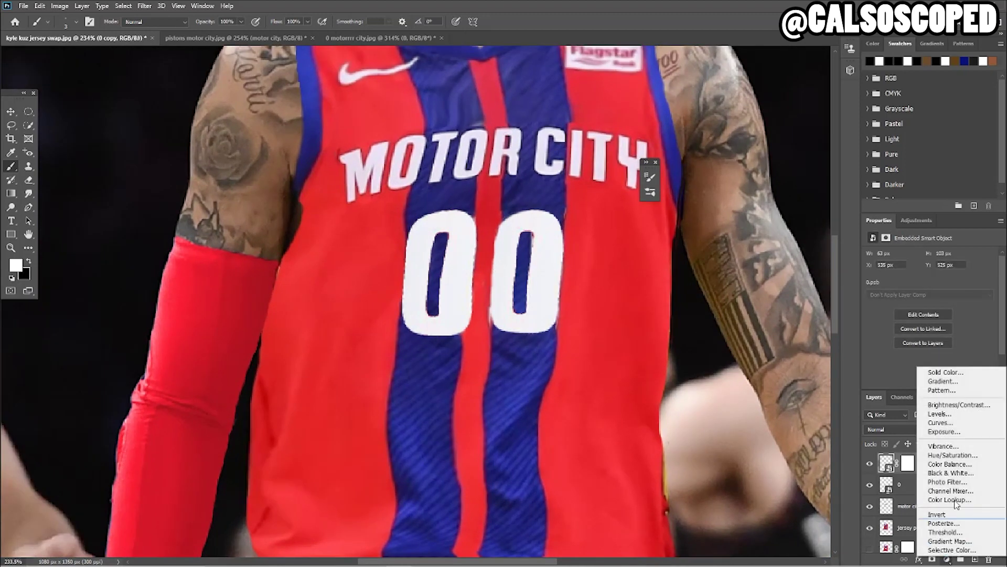
{"action": "left_click", "coordinate": [928, 415]}
{"action": "left_click", "coordinate": [929, 473], "text": "alt"}
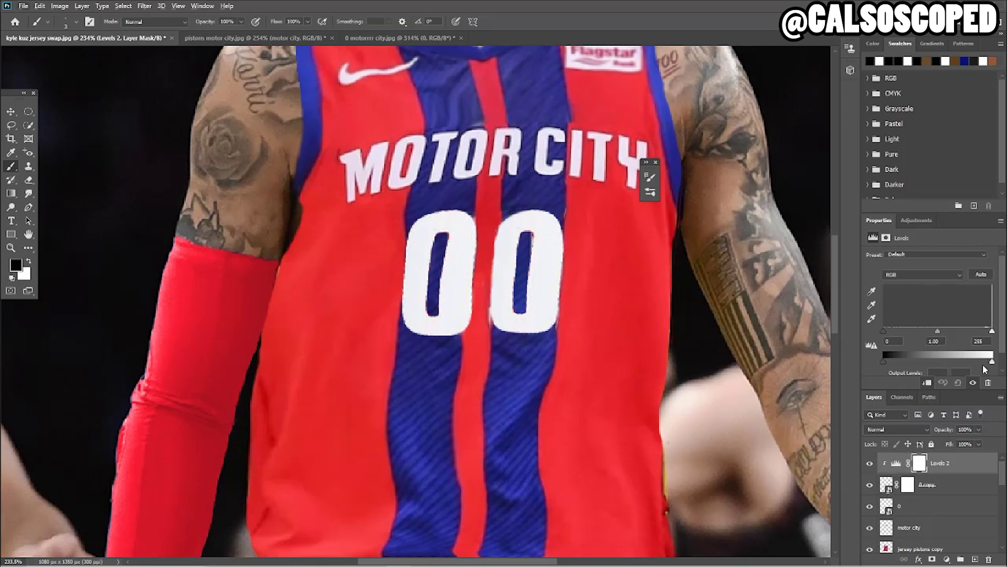
{"action": "left_click_drag", "start_coordinate": [991, 361], "coordinate": [981, 361]}
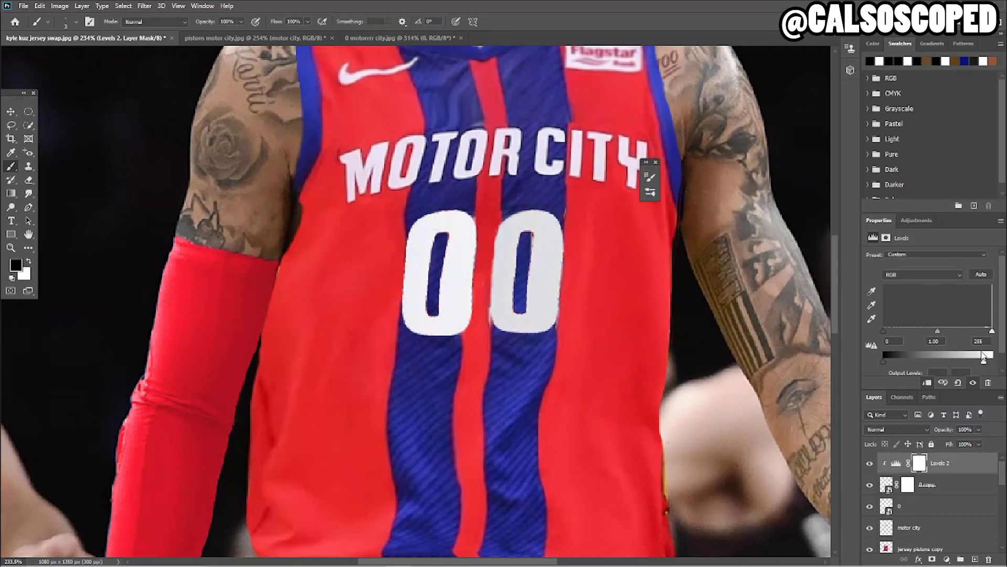
{"action": "left_click_drag", "start_coordinate": [943, 331], "coordinate": [927, 330]}
{"action": "mouse_move", "coordinate": [989, 332]}
{"action": "left_mouse_down"}
{"action": "mouse_move", "coordinate": [949, 332]}
{"action": "mouse_move", "coordinate": [989, 334]}
{"action": "left_mouse_up"}
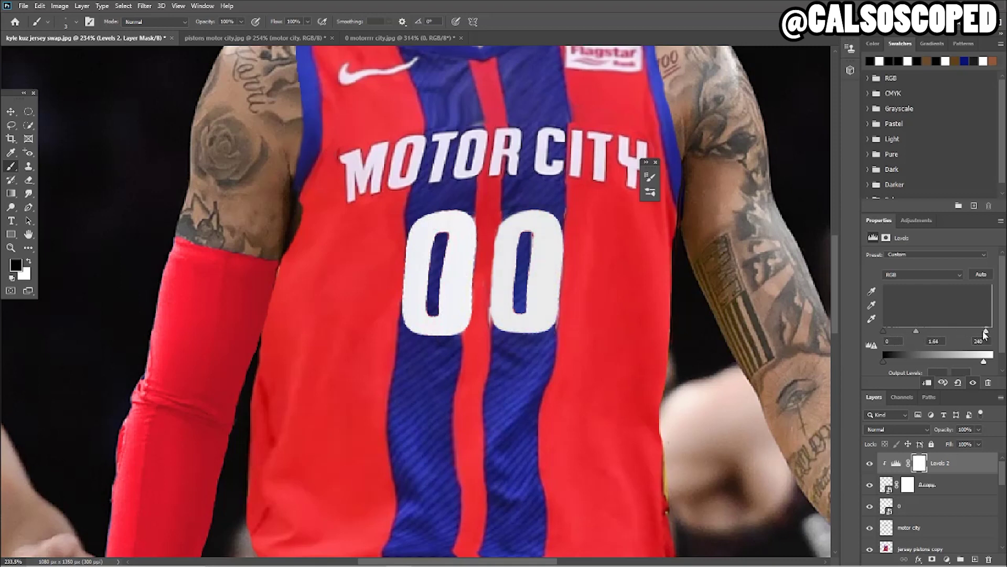
{"action": "scroll", "coordinate": [483, 307], "scroll_direction": "down", "scroll_amount": 5}
{"action": "scroll", "coordinate": [484, 297], "scroll_direction": "up", "scroll_amount": 6}
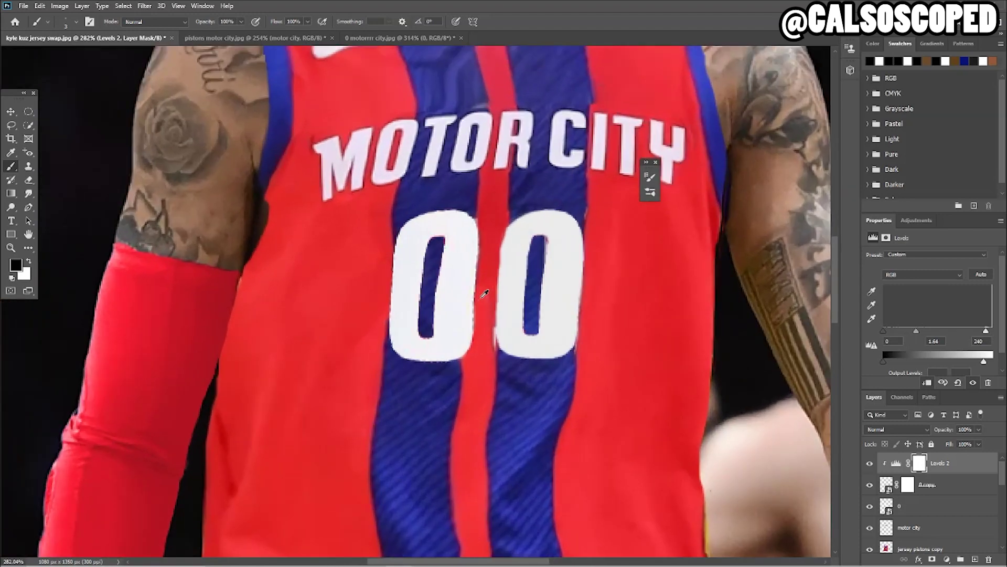
- Add a Levels adjustment clipped to the 0 layer, with midtones 0.68, input white 250, and a slightly lowered output white
{"action": "left_click", "coordinate": [10, 111]}
{"action": "scroll", "coordinate": [453, 315], "scroll_direction": "up", "scroll_amount": 2}
{"action": "left_click_drag", "start_coordinate": [425, 278], "coordinate": [463, 282]}
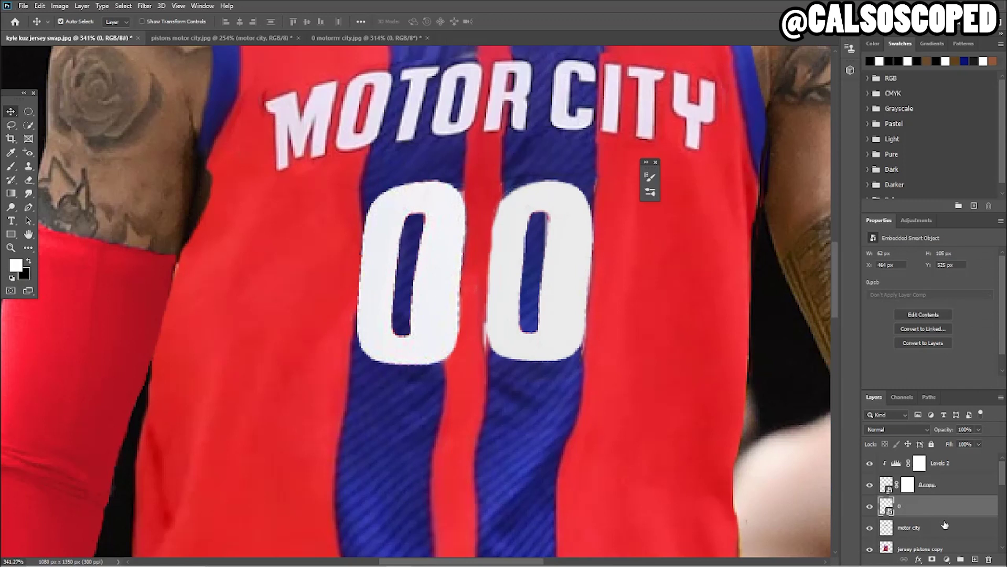
{"action": "left_click", "coordinate": [947, 559]}
{"action": "left_click", "coordinate": [941, 415]}
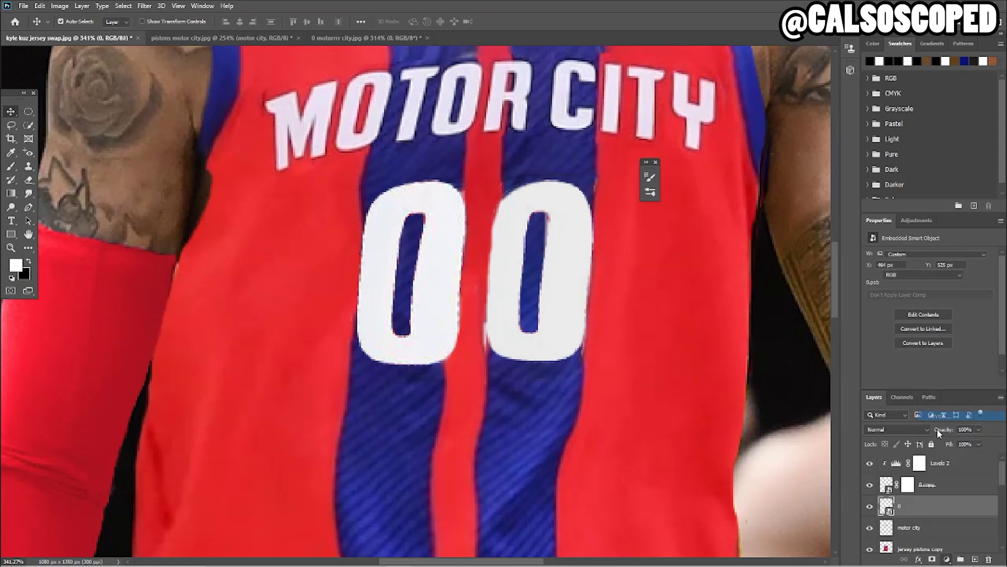
{"action": "left_click", "coordinate": [943, 516], "text": "alt"}
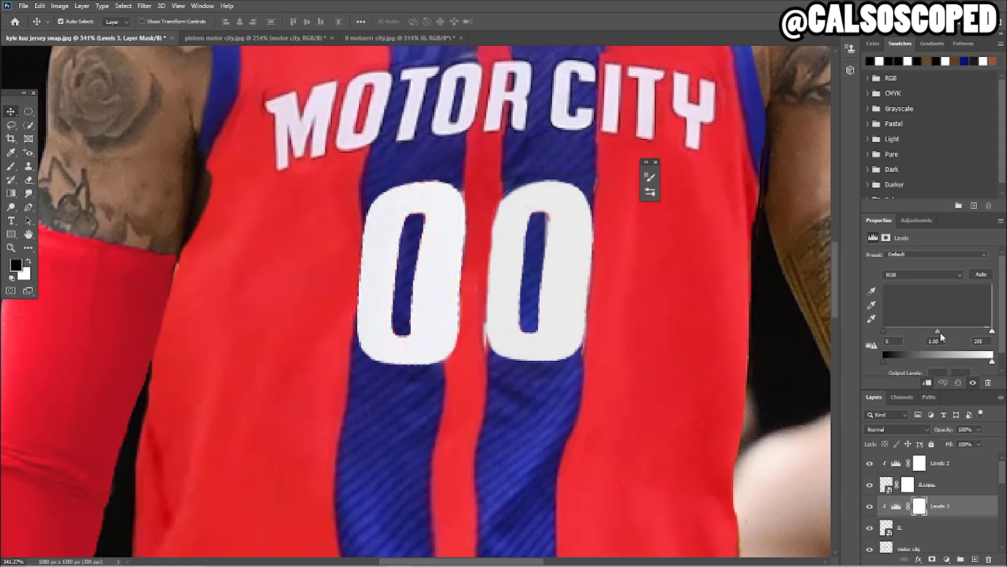
{"action": "left_click_drag", "start_coordinate": [924, 333], "coordinate": [950, 332]}
{"action": "mouse_move", "coordinate": [989, 361]}
{"action": "left_mouse_down"}
{"action": "mouse_move", "coordinate": [977, 362]}
{"action": "mouse_move", "coordinate": [990, 365]}
{"action": "left_mouse_up"}
{"action": "left_click_drag", "start_coordinate": [991, 331], "coordinate": [992, 338]}
{"action": "scroll", "coordinate": [398, 329], "scroll_direction": "down", "scroll_amount": 6}
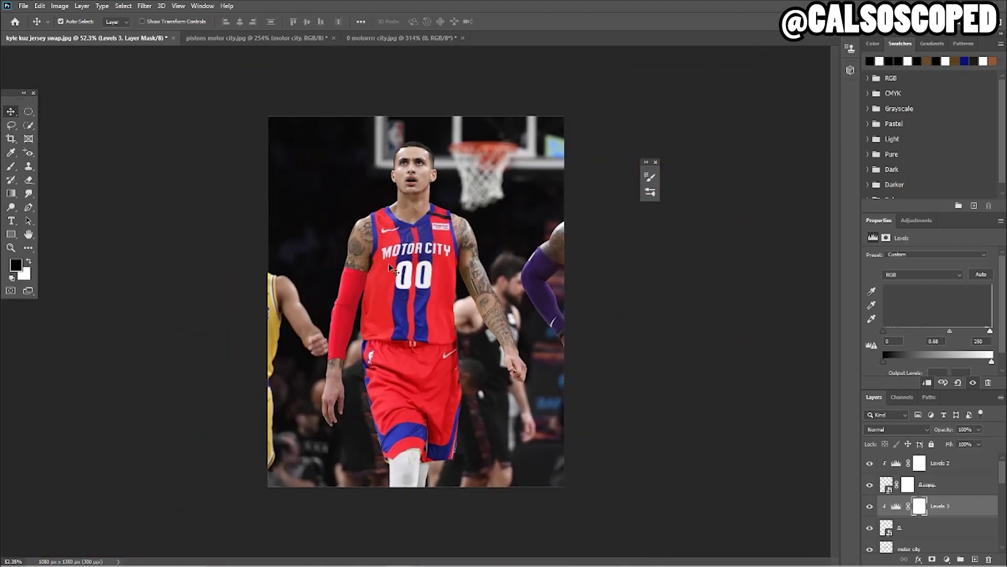
- Select the 0 layer and nudge the first zero slightly away from the second, to X 462 px
{"action": "scroll", "coordinate": [384, 256], "scroll_direction": "up", "scroll_amount": 3}
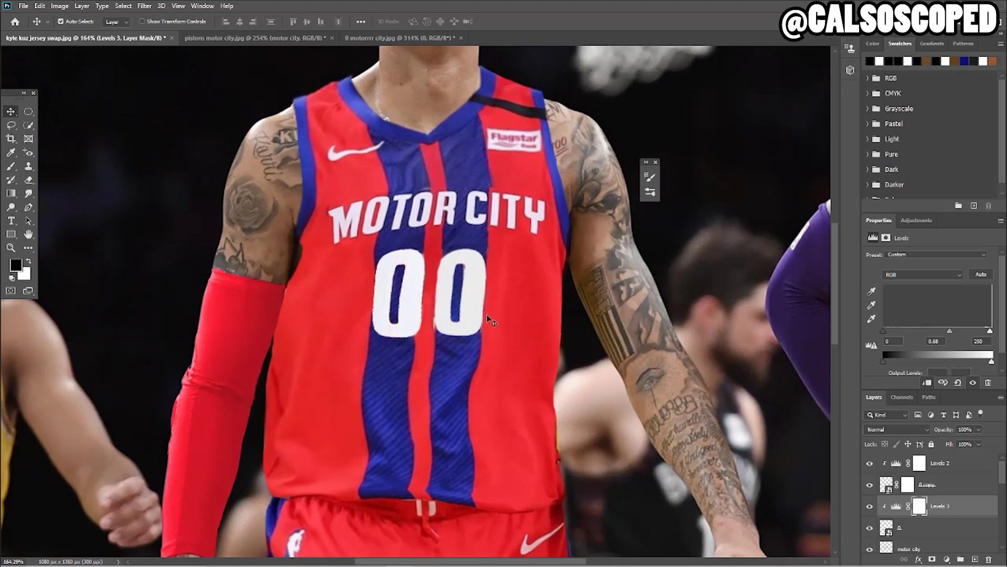
{"action": "left_click", "coordinate": [924, 530]}
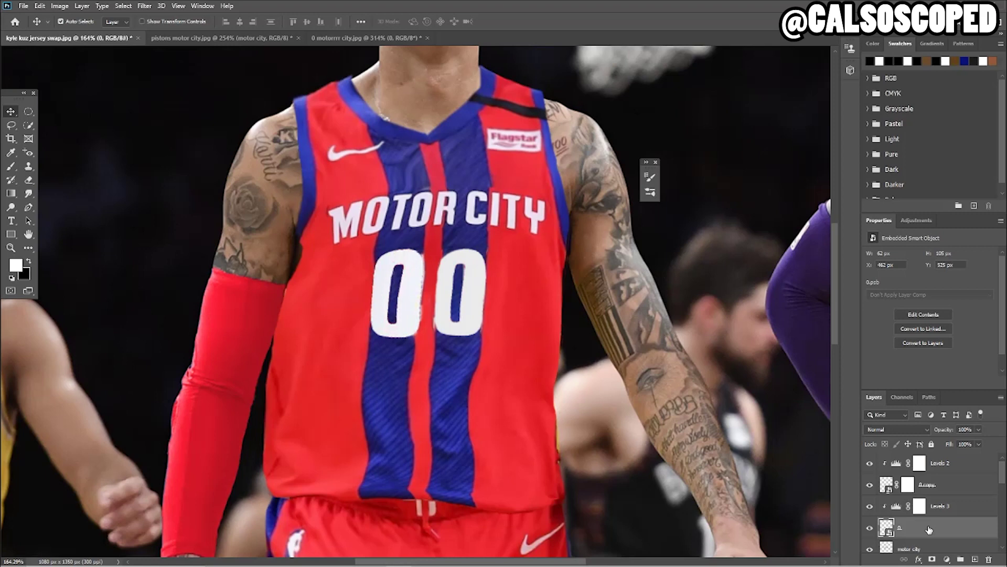
{"action": "scroll", "coordinate": [262, 294], "scroll_direction": "up", "scroll_amount": 4}
- On the jersey pistons copy layer, clone fabric over the remnants along the first zero's inner-facing edge and lower corner
{"action": "left_click", "coordinate": [538, 193]}
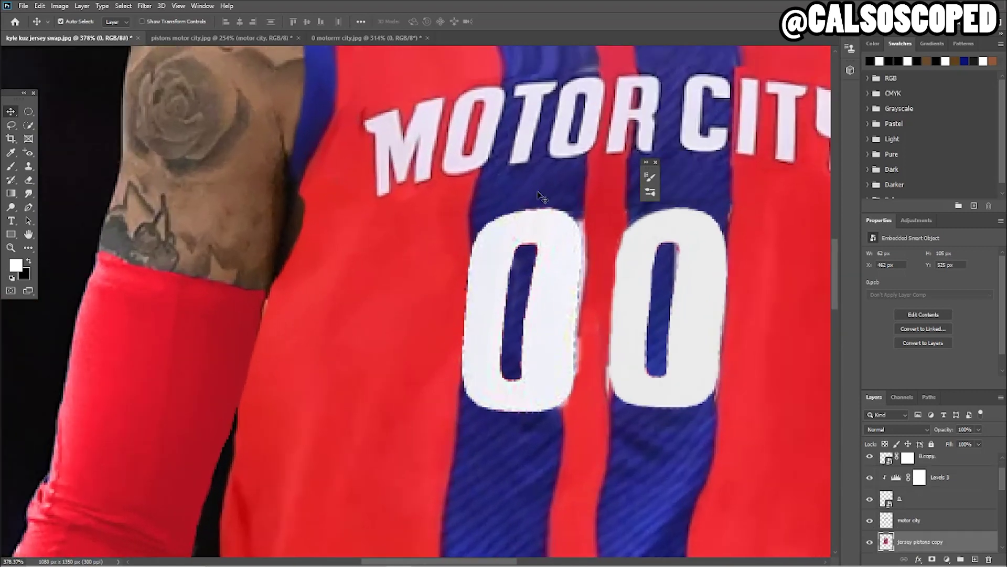
{"action": "left_click", "coordinate": [11, 125]}
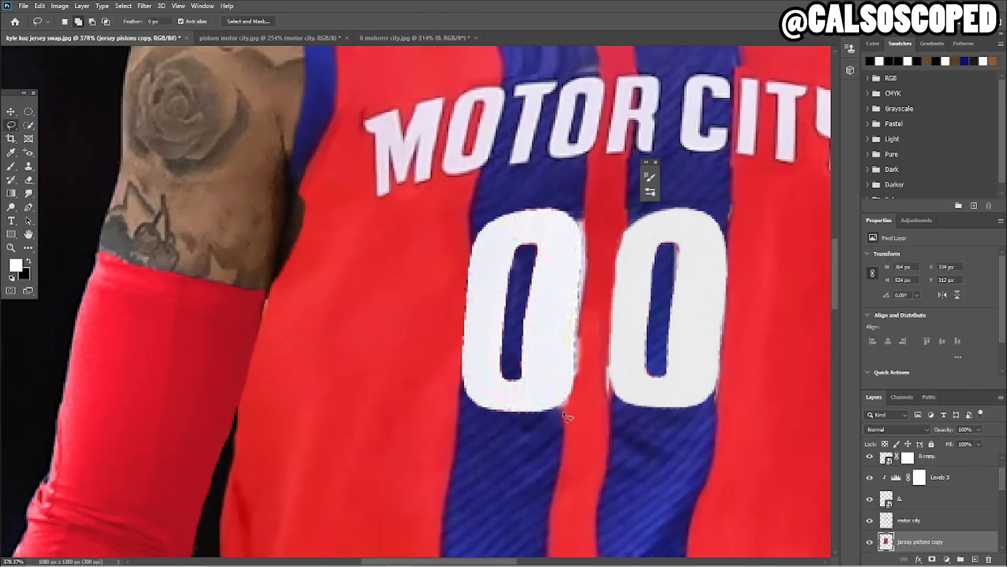
{"action": "mouse_move", "coordinate": [576, 398]}
{"action": "left_mouse_down"}
{"action": "mouse_move", "coordinate": [589, 278]}
{"action": "mouse_move", "coordinate": [583, 219]}
{"action": "mouse_move", "coordinate": [564, 411]}
{"action": "left_mouse_up"}
{"action": "key", "text": "s"}
{"action": "left_click", "coordinate": [541, 424], "text": "alt"}
{"action": "mouse_move", "coordinate": [568, 391]}
{"action": "left_mouse_down"}
{"action": "mouse_move", "coordinate": [575, 245]}
{"action": "mouse_move", "coordinate": [563, 221]}
{"action": "left_mouse_up"}
{"action": "key", "text": "v"}
{"action": "left_click_drag", "start_coordinate": [498, 223], "coordinate": [458, 223]}
{"action": "key", "text": "ctrl+z"}
- Finish cloning fabric around the first zero, then add a layer mask to the 0 layer and brush its edges
{"action": "key", "text": "s"}
{"action": "left_click_drag", "start_coordinate": [551, 196], "coordinate": [518, 389]}
{"action": "key", "text": "v"}
{"action": "left_click", "coordinate": [506, 229]}
{"action": "left_click", "coordinate": [932, 559]}
{"action": "key", "text": "b"}
{"action": "left_click_drag", "start_coordinate": [484, 290], "coordinate": [474, 385]}
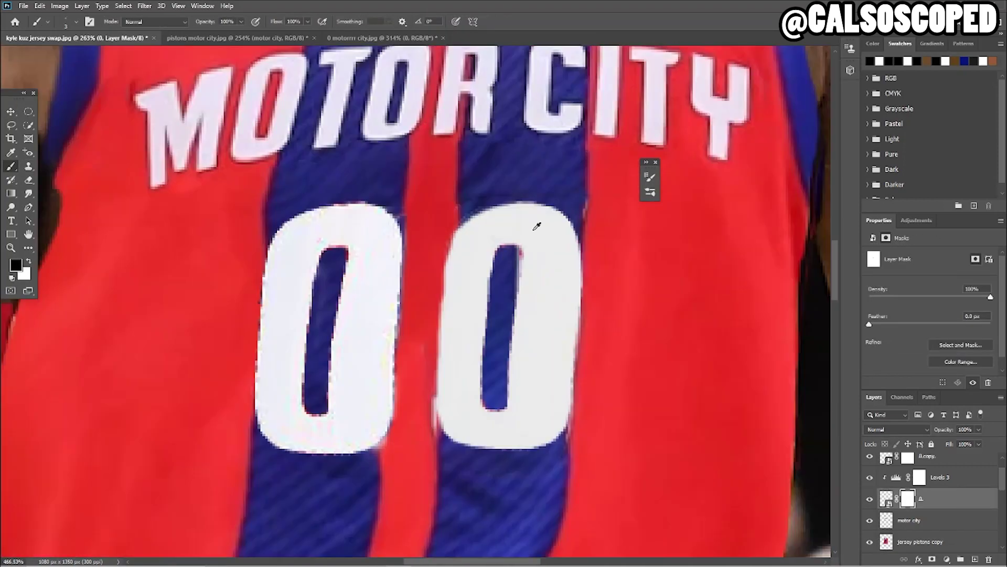
- On the jersey pistons copy layer, use the Mixer Brush to smooth the fabric around the zeros
{"action": "key", "text": "shift+b"}
{"action": "key", "text": "shift+b"}
{"action": "key", "text": "shift+b"}
{"action": "scroll", "coordinate": [476, 198], "scroll_direction": "down", "scroll_amount": 5}
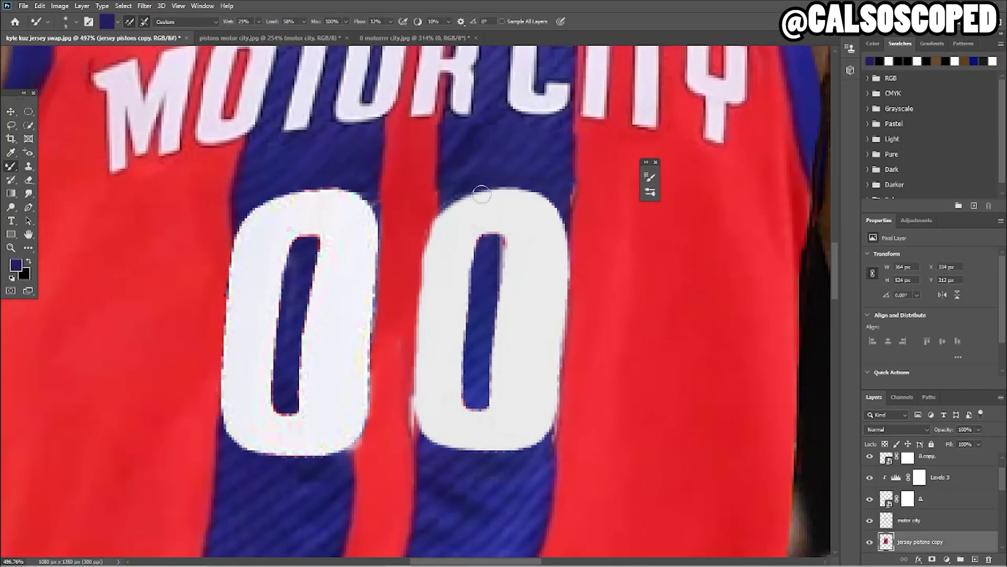
{"action": "scroll", "coordinate": [482, 199], "scroll_direction": "up", "scroll_amount": 5}
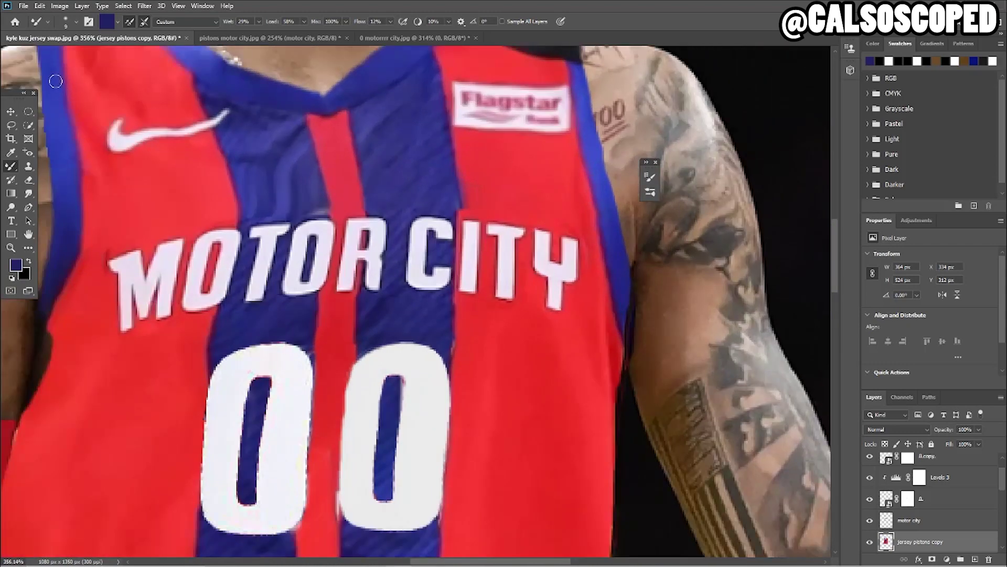
- On the jersey pistons copy layer, clone fabric over the uneven blue stripe edge just above CITY
{"action": "left_click", "coordinate": [11, 111]}
{"action": "left_click_drag", "start_coordinate": [526, 269], "coordinate": [514, 271]}
{"action": "key", "text": "ctrl+z"}
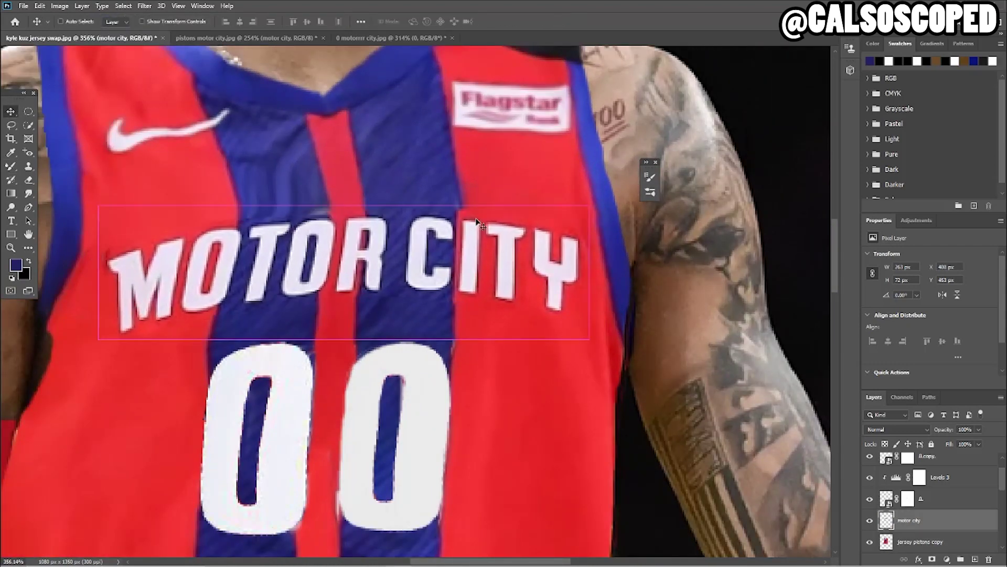
{"action": "left_click", "coordinate": [462, 194], "text": "ctrl"}
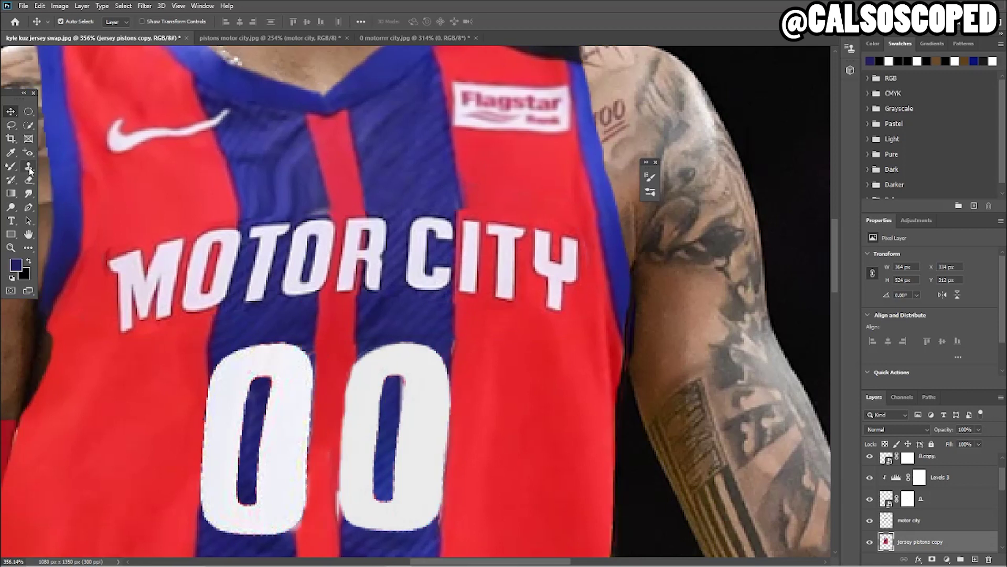
{"action": "left_click", "coordinate": [29, 167]}
{"action": "mouse_move", "coordinate": [475, 179]}
{"action": "left_mouse_down"}
{"action": "mouse_move", "coordinate": [465, 231]}
{"action": "mouse_move", "coordinate": [471, 163]}
{"action": "mouse_move", "coordinate": [547, 196]}
{"action": "left_mouse_up"}
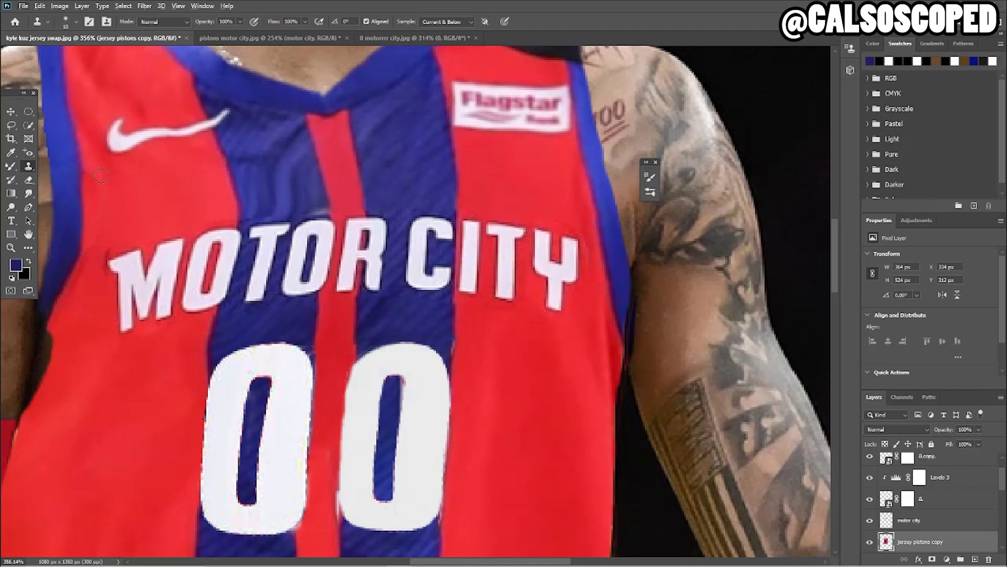
- On the motor city layer, use the Magic Wand to select the red areas surrounding the M, O, R, I, T and Y letters
{"action": "left_click", "coordinate": [10, 111]}
{"action": "left_click_drag", "start_coordinate": [508, 272], "coordinate": [549, 269]}
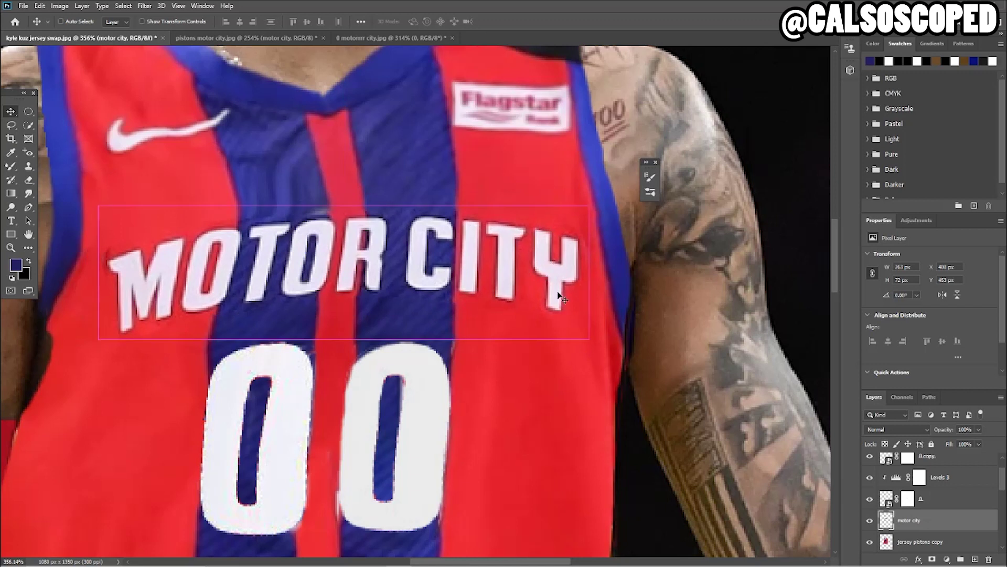
{"action": "left_click", "coordinate": [29, 125]}
{"action": "right_click", "coordinate": [28, 125]}
{"action": "left_click", "coordinate": [100, 146]}
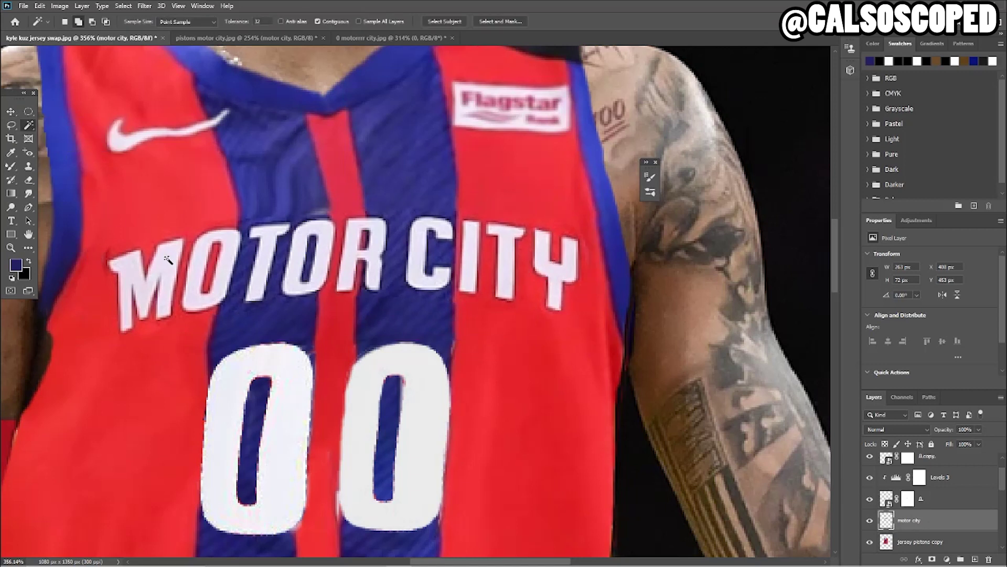
{"action": "left_click", "coordinate": [529, 279]}
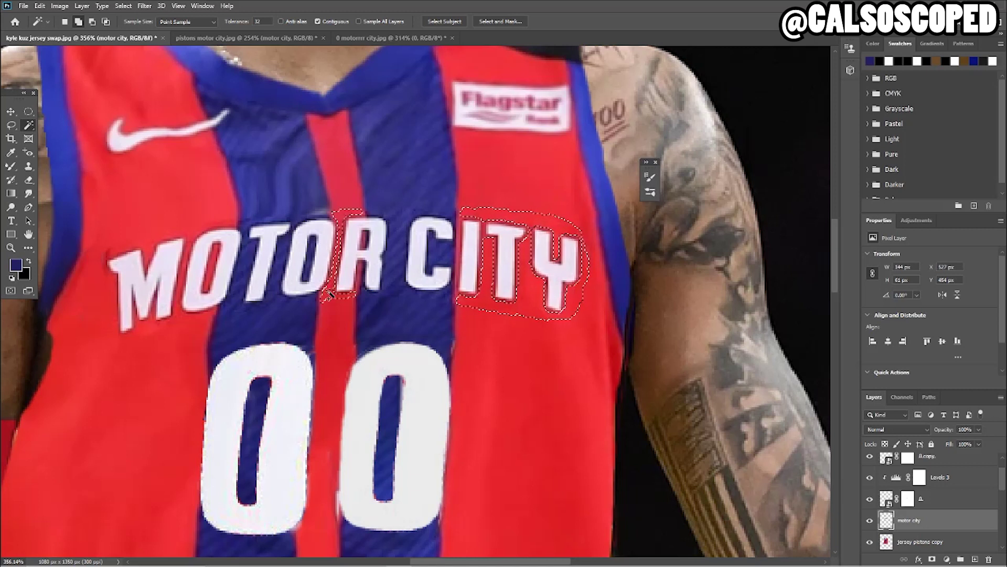
{"action": "left_click", "coordinate": [105, 274], "text": "shift"}
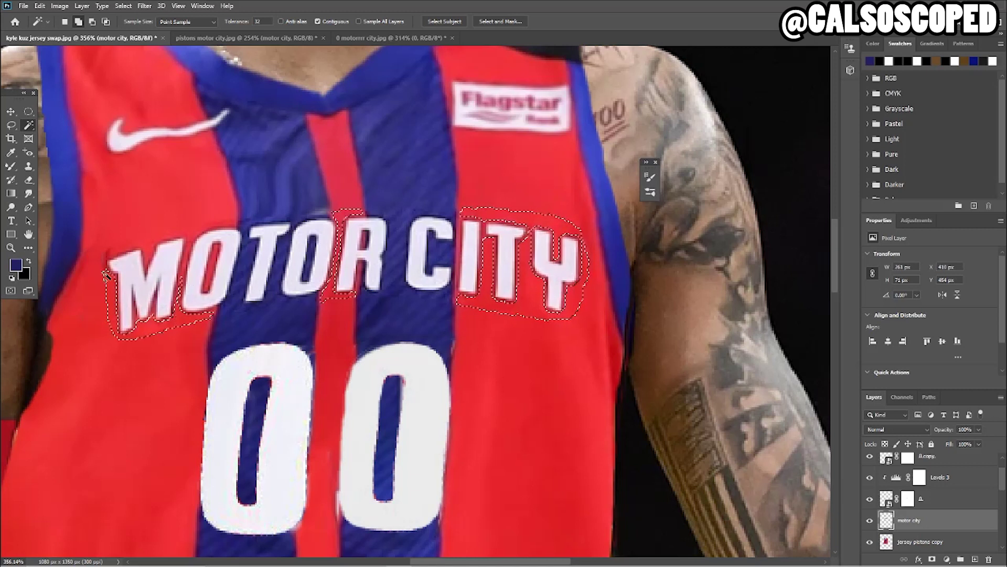
{"action": "left_click", "coordinate": [124, 247], "text": "shift"}
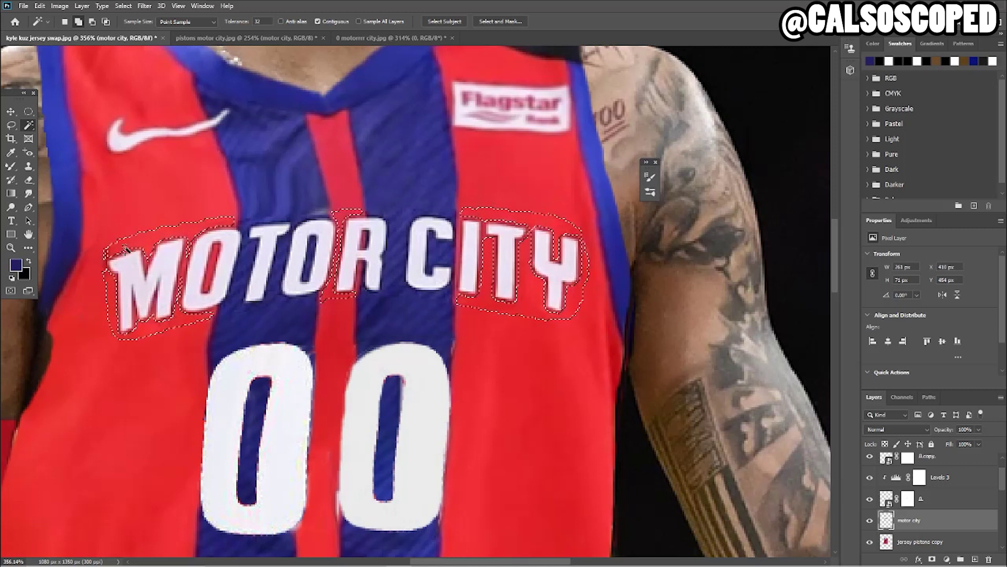
{"action": "left_click", "coordinate": [106, 272], "text": "shift"}
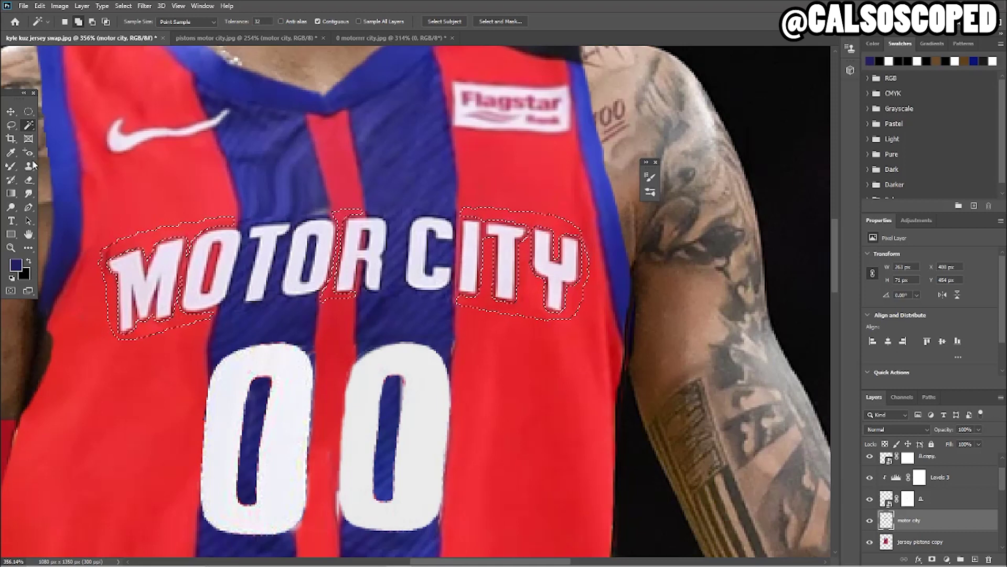
{"action": "key", "text": "w"}
{"action": "right_click", "coordinate": [30, 127]}
{"action": "left_click", "coordinate": [30, 127]}
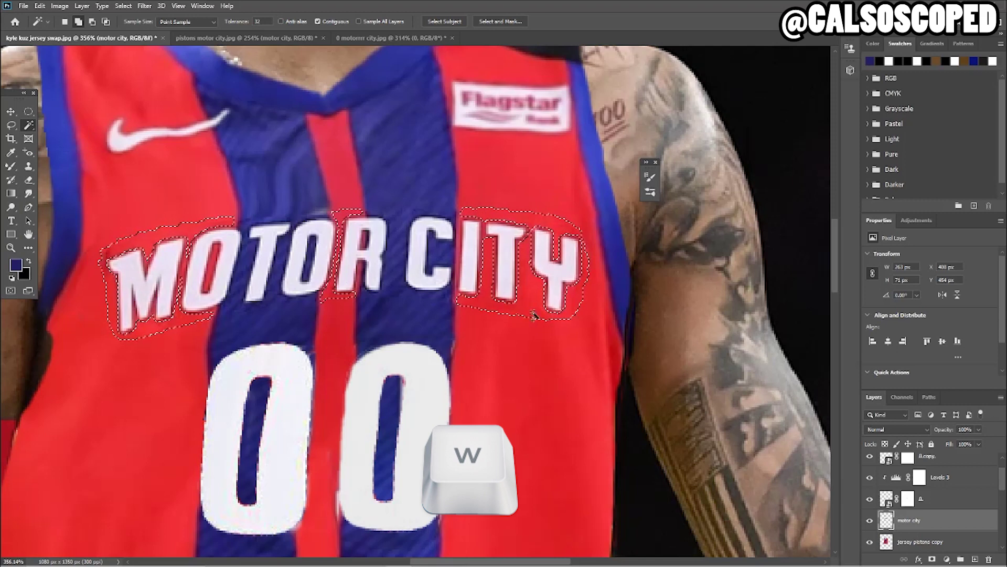
- Add a layer mask to the motor city layer from the selection and invert it to hide the red surroundings
{"action": "left_click", "coordinate": [932, 558]}
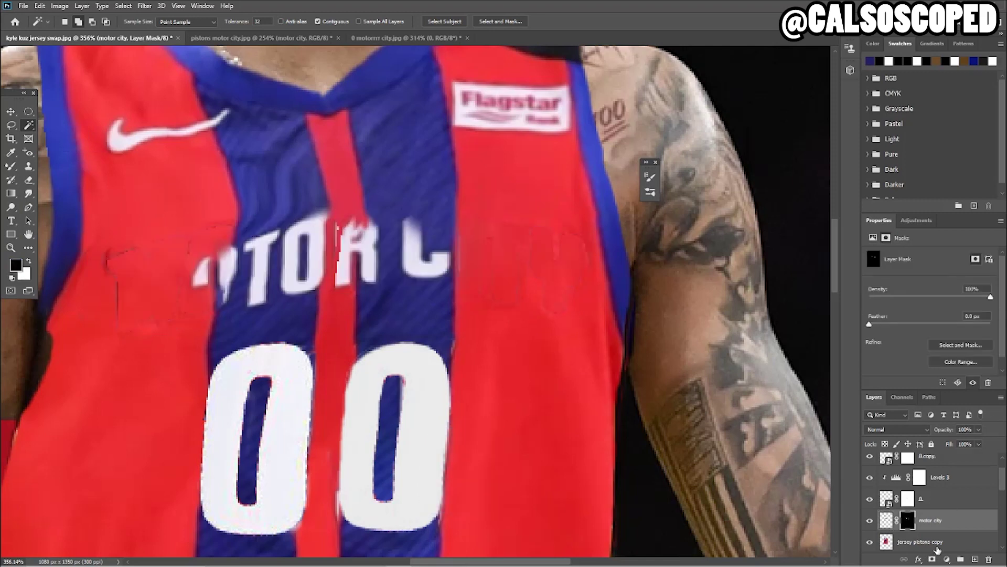
{"action": "key", "text": "ctrl+i"}
{"action": "scroll", "coordinate": [403, 260], "scroll_direction": "down", "scroll_amount": 5}
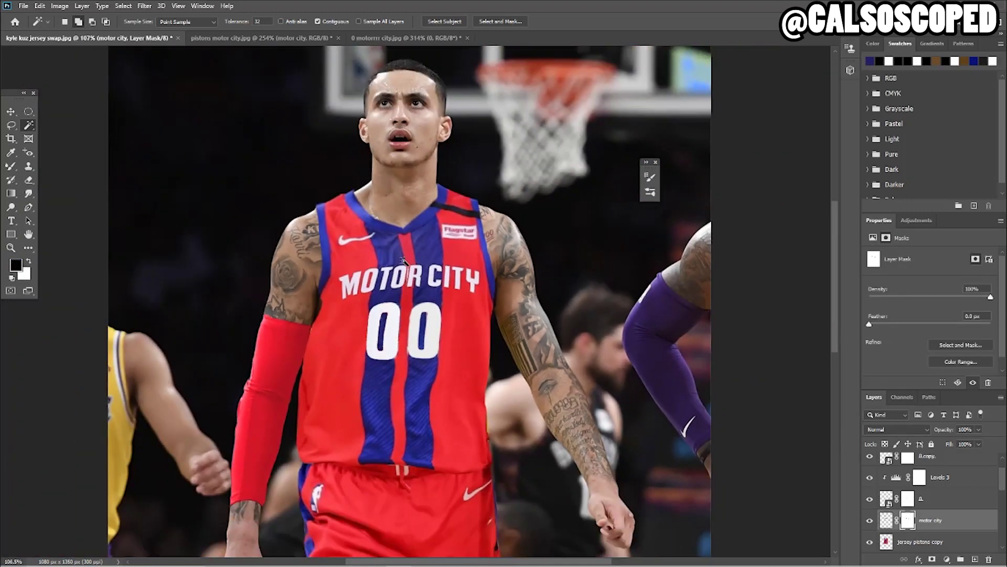
{"action": "scroll", "coordinate": [396, 281], "scroll_direction": "up", "scroll_amount": 5}
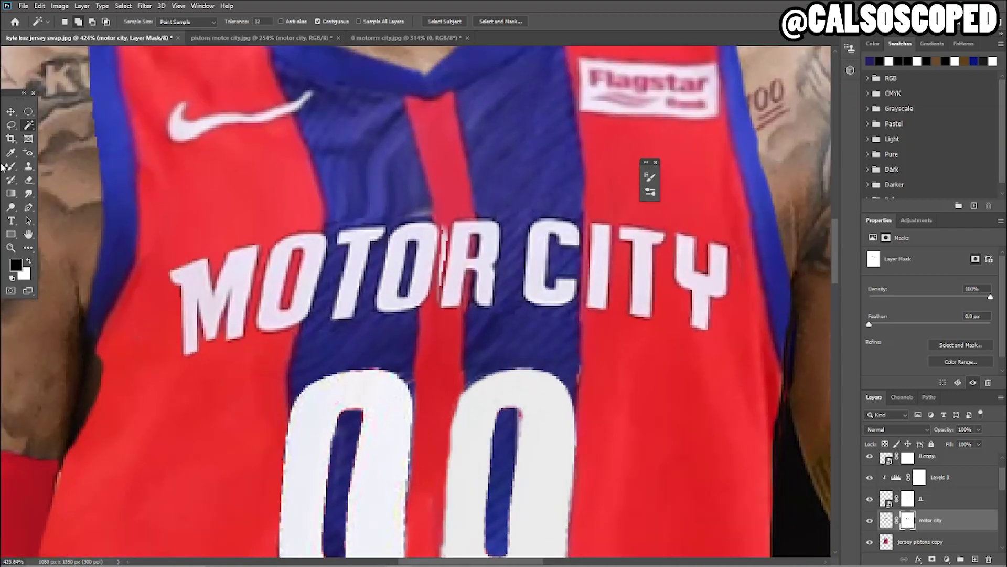
- Paint white on the motor city layer mask between the O and R to cover the stray white marks
{"action": "left_click", "coordinate": [10, 112]}
{"action": "scroll", "coordinate": [449, 292], "scroll_direction": "up", "scroll_amount": 2}
{"action": "mouse_move", "coordinate": [451, 246]}
{"action": "left_mouse_down"}
{"action": "mouse_move", "coordinate": [458, 281]}
{"action": "mouse_move", "coordinate": [446, 273]}
{"action": "mouse_move", "coordinate": [461, 310]}
{"action": "mouse_move", "coordinate": [457, 234]}
{"action": "mouse_move", "coordinate": [464, 258]}
{"action": "mouse_move", "coordinate": [456, 242]}
{"action": "left_mouse_up"}
{"action": "key", "text": "b"}
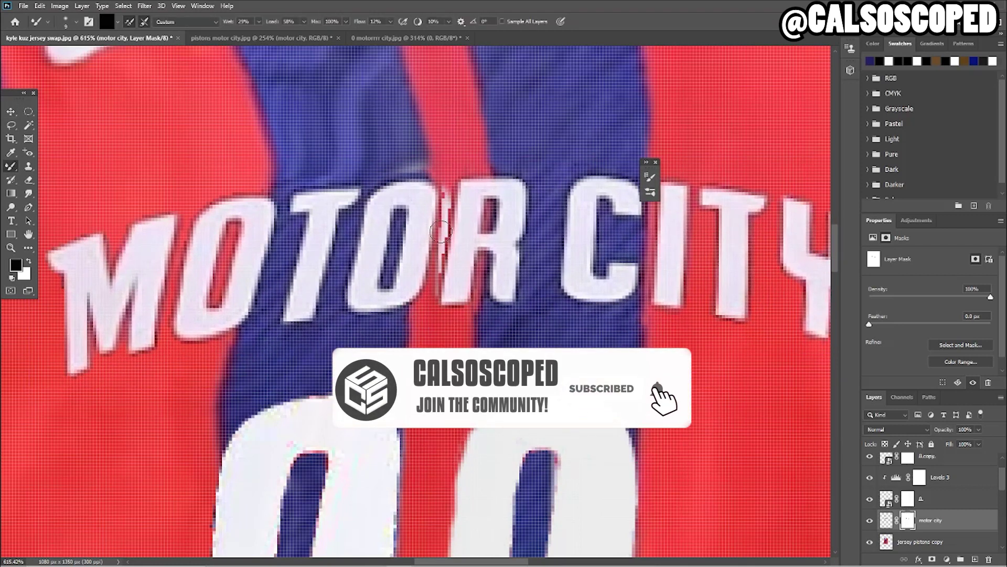
{"action": "key", "text": "x"}
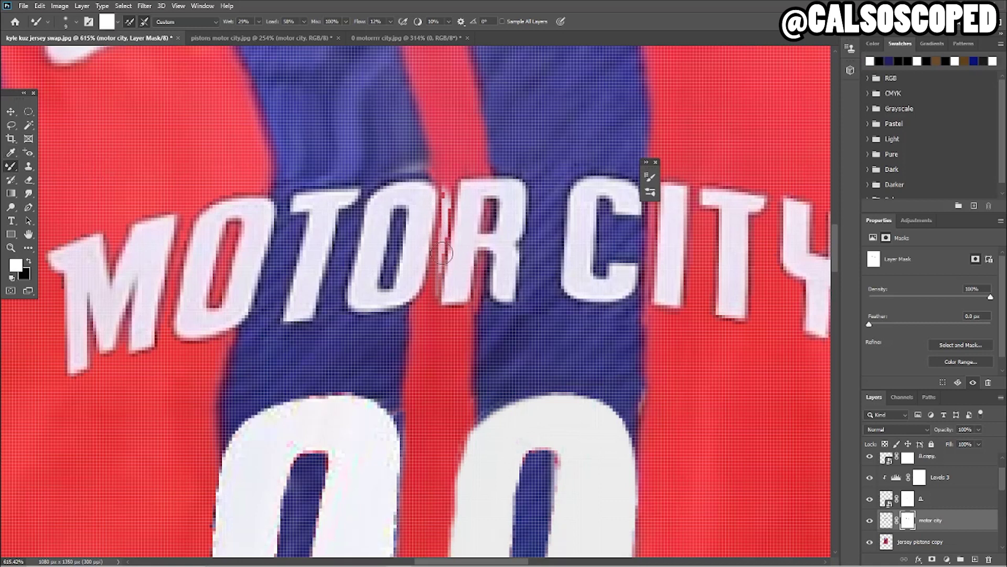
{"action": "left_click", "coordinate": [107, 178]}
{"action": "mouse_move", "coordinate": [443, 285]}
{"action": "left_mouse_down"}
{"action": "mouse_move", "coordinate": [446, 226]}
{"action": "mouse_move", "coordinate": [436, 273]}
{"action": "mouse_move", "coordinate": [450, 188]}
{"action": "mouse_move", "coordinate": [440, 208]}
{"action": "left_mouse_up"}
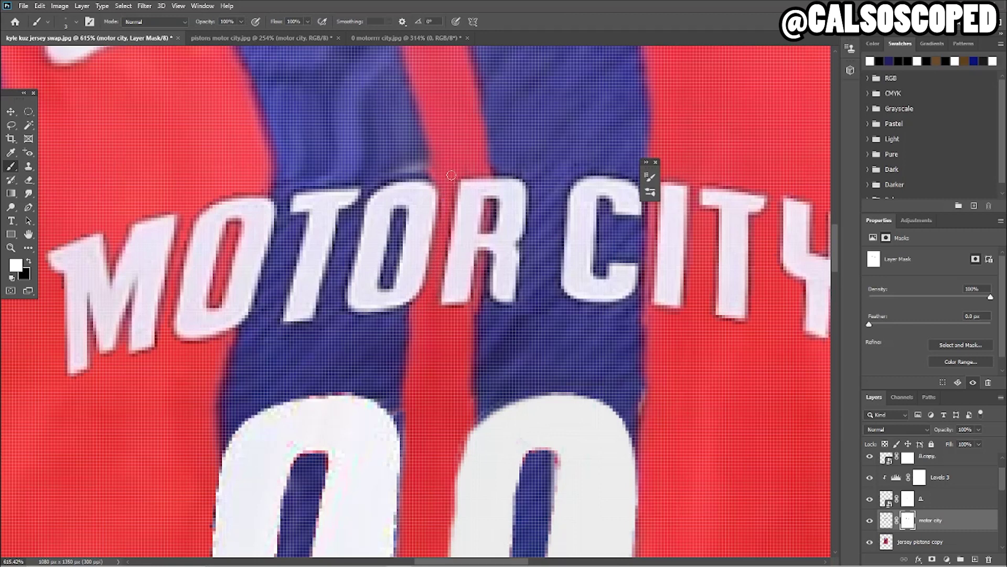
- Examine the whole jersey swap at several zoom levels, checking the lettering, numbers, stripes and shorts
{"action": "scroll", "coordinate": [443, 262], "scroll_direction": "down", "scroll_amount": 8}
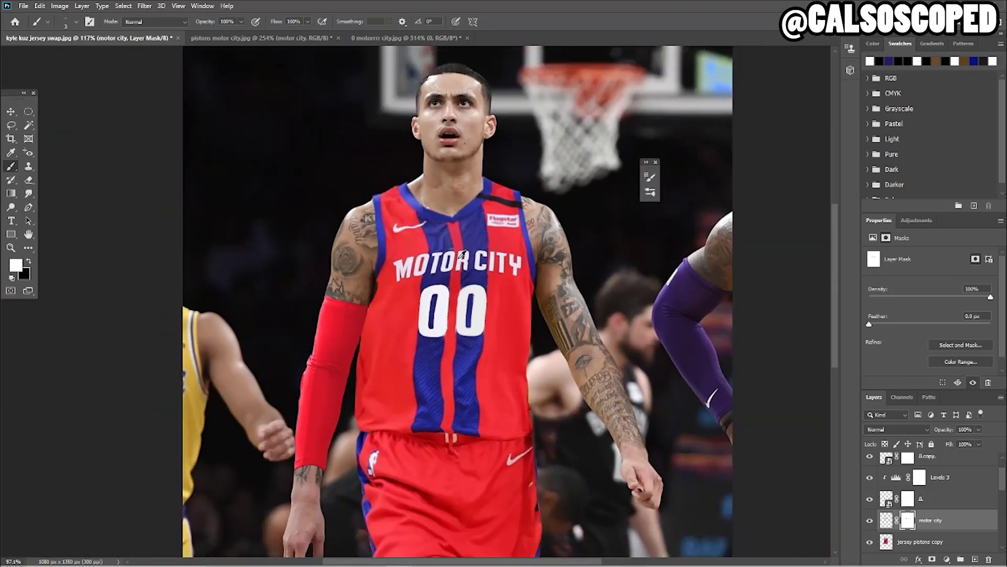
{"action": "scroll", "coordinate": [462, 253], "scroll_direction": "down", "scroll_amount": 2}
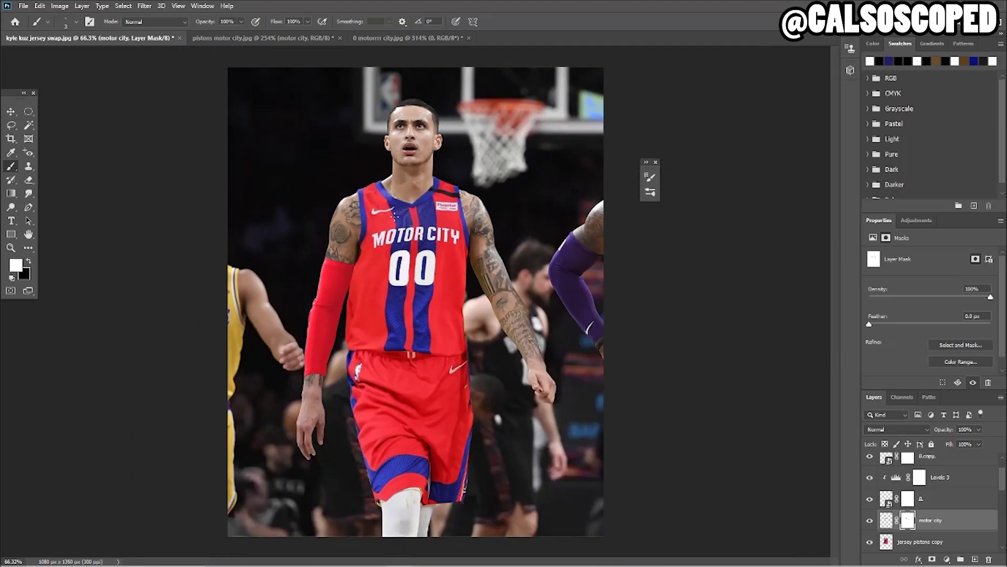
{"action": "scroll", "coordinate": [366, 250], "scroll_direction": "up", "scroll_amount": 2}
{"action": "scroll", "coordinate": [378, 294], "scroll_direction": "down", "scroll_amount": 3}
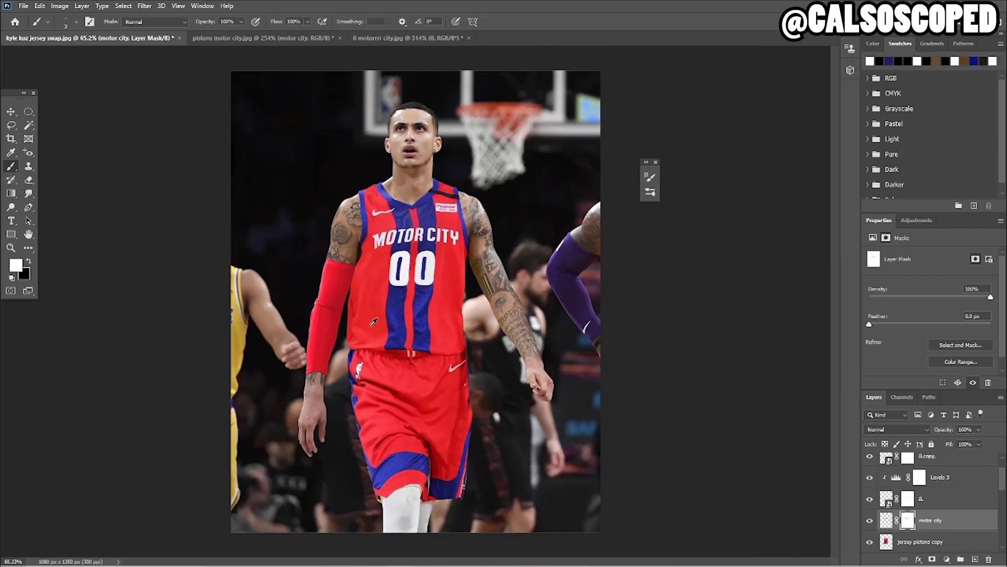
{"action": "scroll", "coordinate": [375, 320], "scroll_direction": "up", "scroll_amount": 2}
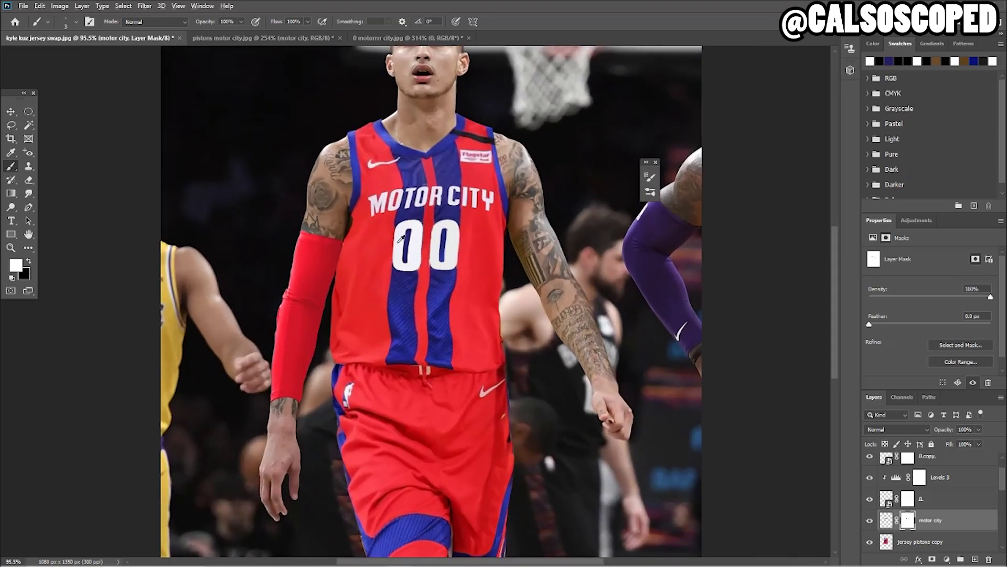
{"action": "scroll", "coordinate": [397, 241], "scroll_direction": "up", "scroll_amount": 2}
{"action": "scroll", "coordinate": [405, 244], "scroll_direction": "down", "scroll_amount": 2}
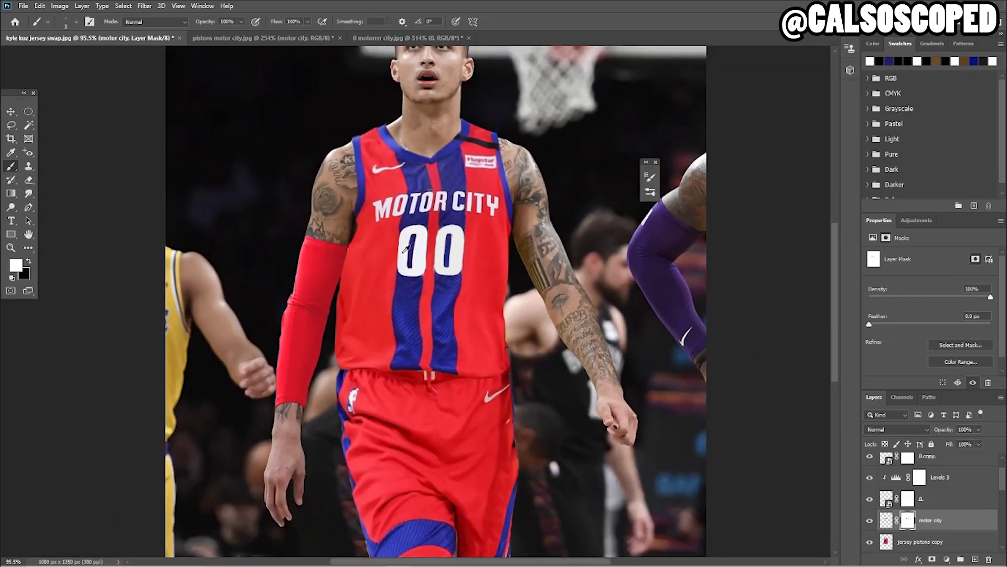
{"action": "scroll", "coordinate": [407, 246], "scroll_direction": "down", "scroll_amount": 1}
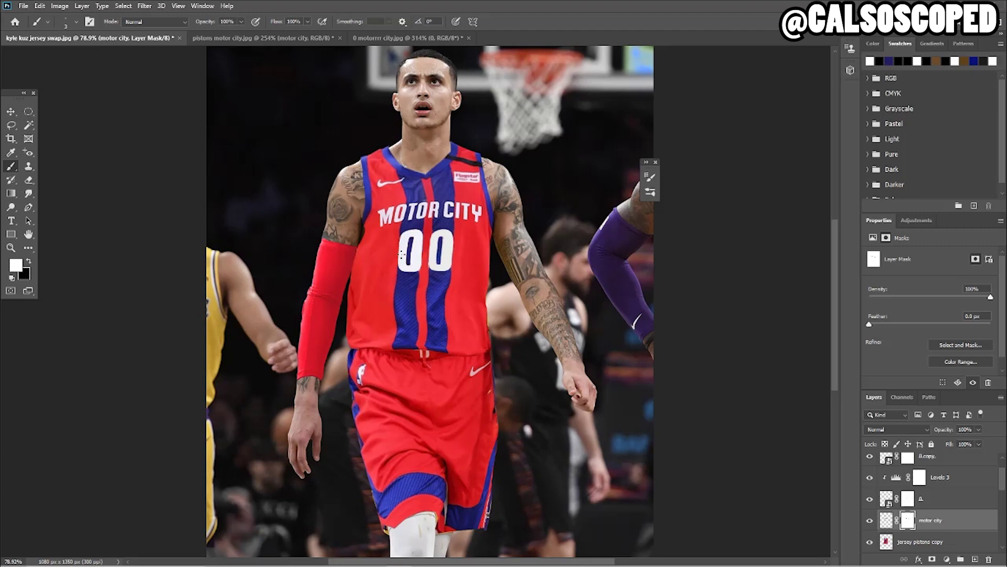
{"action": "scroll", "coordinate": [444, 361], "scroll_direction": "up", "scroll_amount": 3}
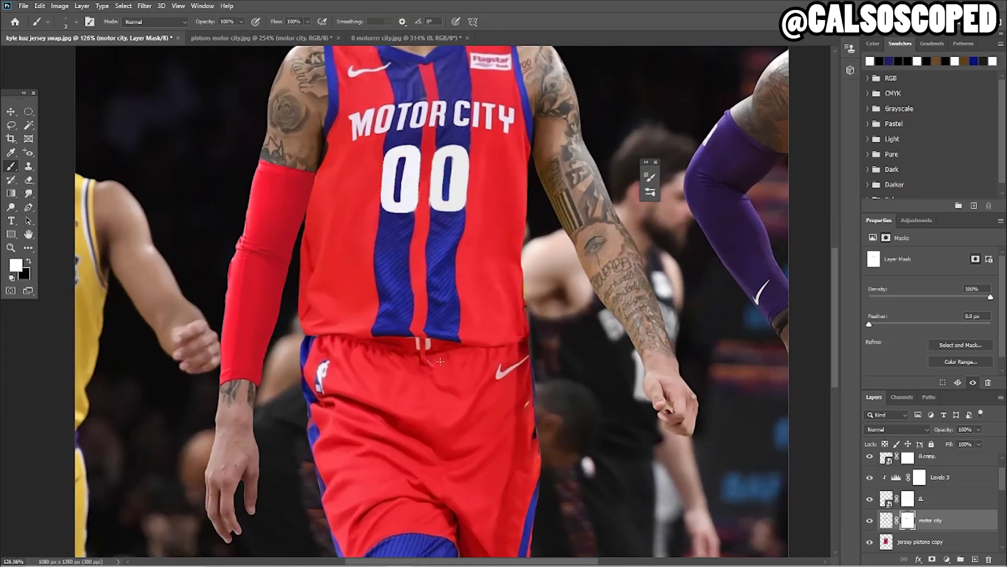
{"action": "left_click", "coordinate": [11, 112]}
{"action": "scroll", "coordinate": [404, 340], "scroll_direction": "up", "scroll_amount": 2}
{"action": "left_click_drag", "start_coordinate": [446, 345], "coordinate": [446, 334]}
{"action": "key", "text": "ctrl+z"}
{"action": "key", "text": "ctrl+z"}
{"action": "key", "text": "ctrl+z"}
{"action": "scroll", "coordinate": [473, 325], "scroll_direction": "down", "scroll_amount": 3}
{"action": "scroll", "coordinate": [491, 391], "scroll_direction": "up", "scroll_amount": 3}
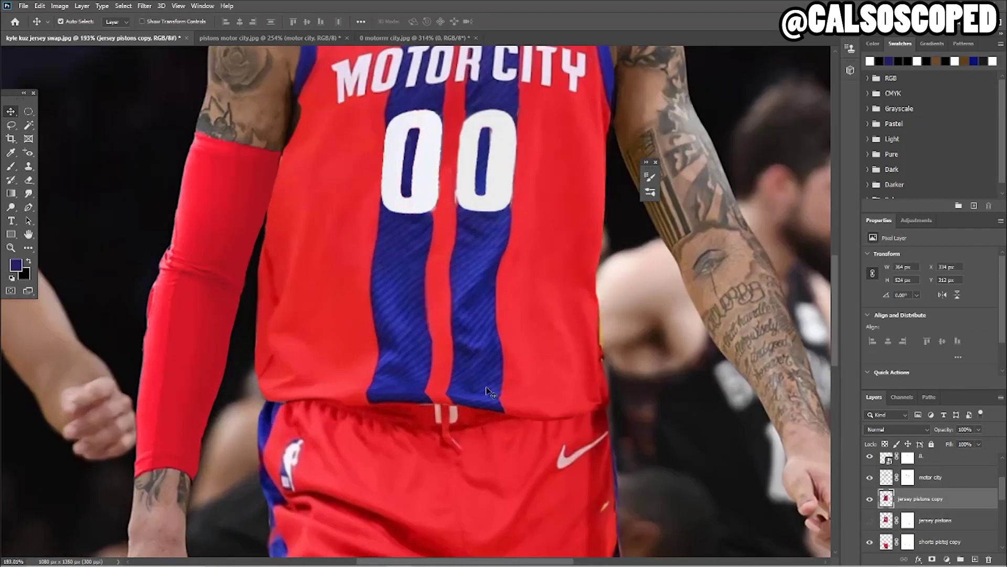
- Select the jersey pistons copy layer and touch up the blue stripe near the hem with the Clone Stamp
{"action": "left_click", "coordinate": [490, 394]}
{"action": "key", "text": "s"}
{"action": "scroll", "coordinate": [491, 393], "scroll_direction": "down", "scroll_amount": 3}
{"action": "scroll", "coordinate": [603, 294], "scroll_direction": "up", "scroll_amount": 3}
{"action": "scroll", "coordinate": [611, 294], "scroll_direction": "down", "scroll_amount": 3}
{"action": "key", "text": "v"}
{"action": "scroll", "coordinate": [546, 248], "scroll_direction": "up", "scroll_amount": 8}
- Add a layer mask to the jersey pistons copy layer and paint black along the shoulder strap's outer edge to trim it
{"action": "left_click", "coordinate": [908, 541]}
{"action": "key", "text": "b"}
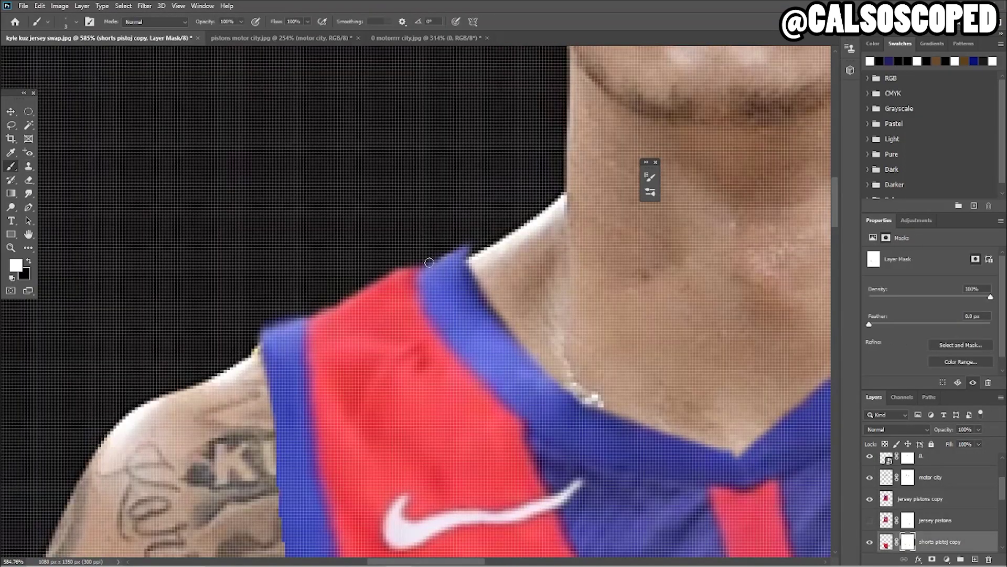
{"action": "key", "text": "x"}
{"action": "left_click", "coordinate": [921, 499]}
{"action": "left_click", "coordinate": [932, 559]}
{"action": "left_click_drag", "start_coordinate": [257, 341], "coordinate": [313, 309]}
{"action": "scroll", "coordinate": [288, 300], "scroll_direction": "down", "scroll_amount": 6}
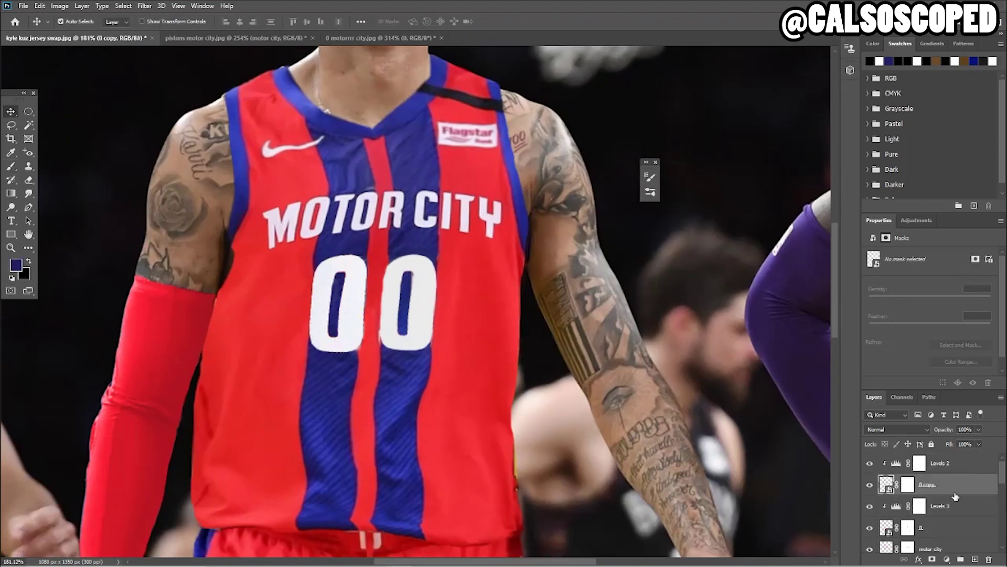
- Group the 0 and 0 copy layers with their Levels adjustments, and add a slightly tuned adjustment layer for the group
{"action": "left_click", "coordinate": [955, 528], "text": "shift"}
{"action": "left_click", "coordinate": [955, 463], "text": "ctrl"}
{"action": "key", "text": "ctrl+g"}
{"action": "left_click", "coordinate": [899, 430]}
{"action": "left_click", "coordinate": [947, 560]}
{"action": "left_click", "coordinate": [951, 456]}
{"action": "mouse_move", "coordinate": [929, 336]}
{"action": "left_mouse_down"}
{"action": "mouse_move", "coordinate": [919, 338]}
{"action": "mouse_move", "coordinate": [930, 339]}
{"action": "left_mouse_up"}
{"action": "scroll", "coordinate": [405, 266], "scroll_direction": "up", "scroll_amount": 2}
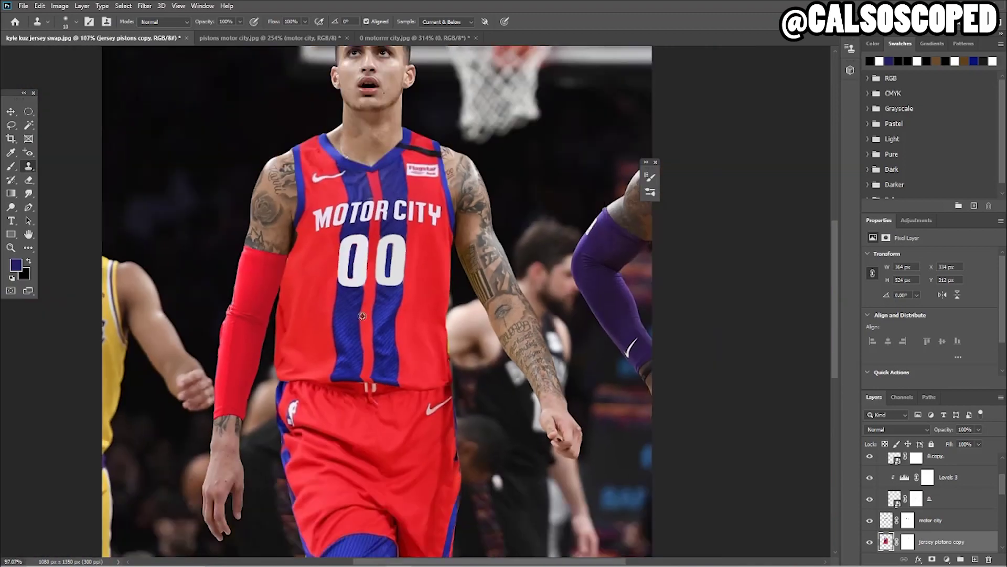
- Clean up the edges around the shorts using the player layer's mask and the Clone Stamp on the background layer
{"action": "scroll", "coordinate": [568, 369], "scroll_direction": "up", "scroll_amount": 6}
{"action": "left_click_drag", "start_coordinate": [530, 369], "coordinate": [568, 369]}
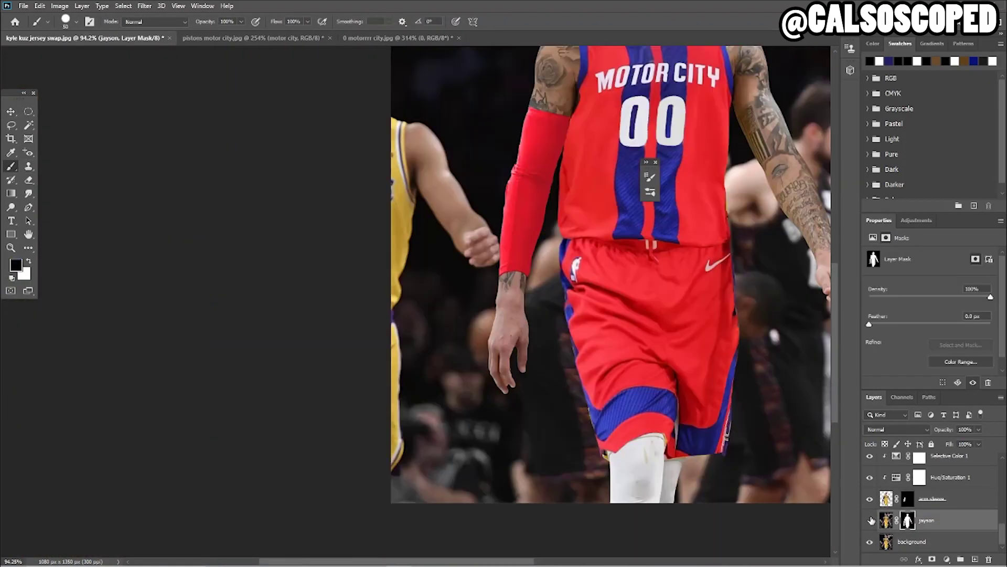
{"action": "scroll", "coordinate": [679, 367], "scroll_direction": "up", "scroll_amount": 5}
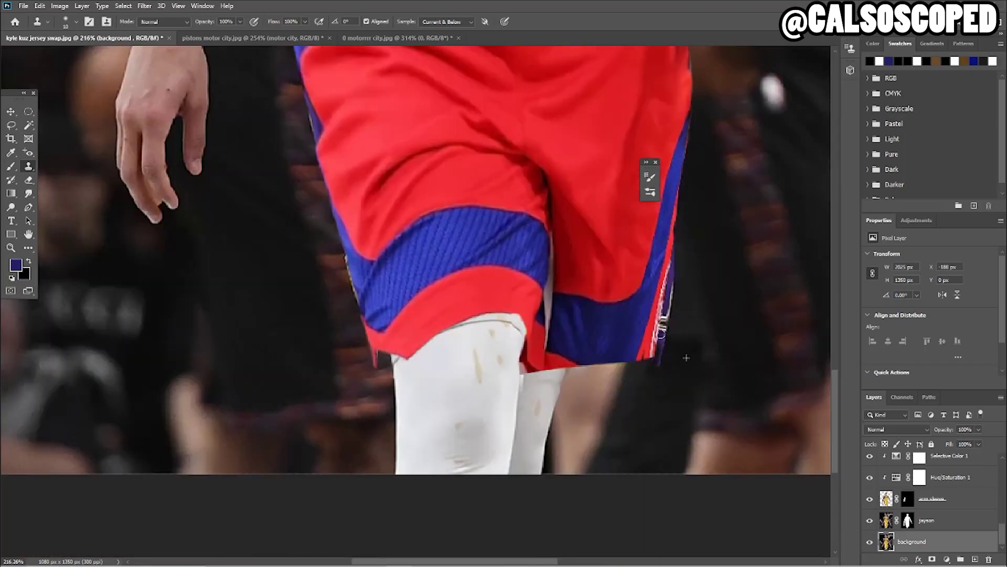